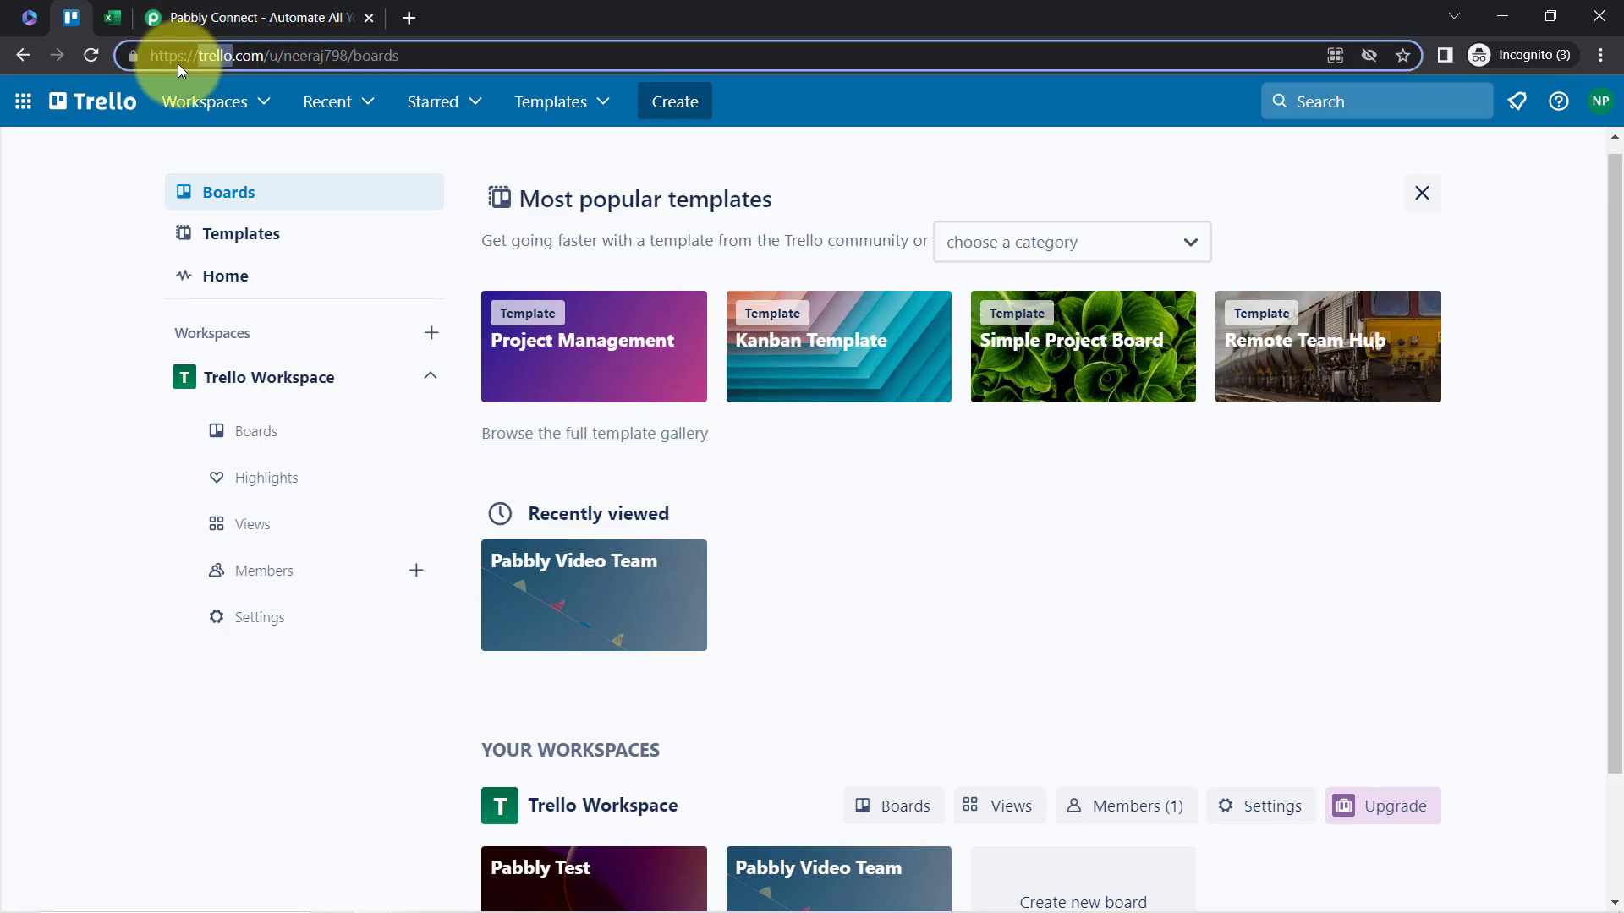
- Review the Trello boards page and the column headings of the Daily Task Update spreadsheet in Excel
drag(1607, 265, 1620, 211)
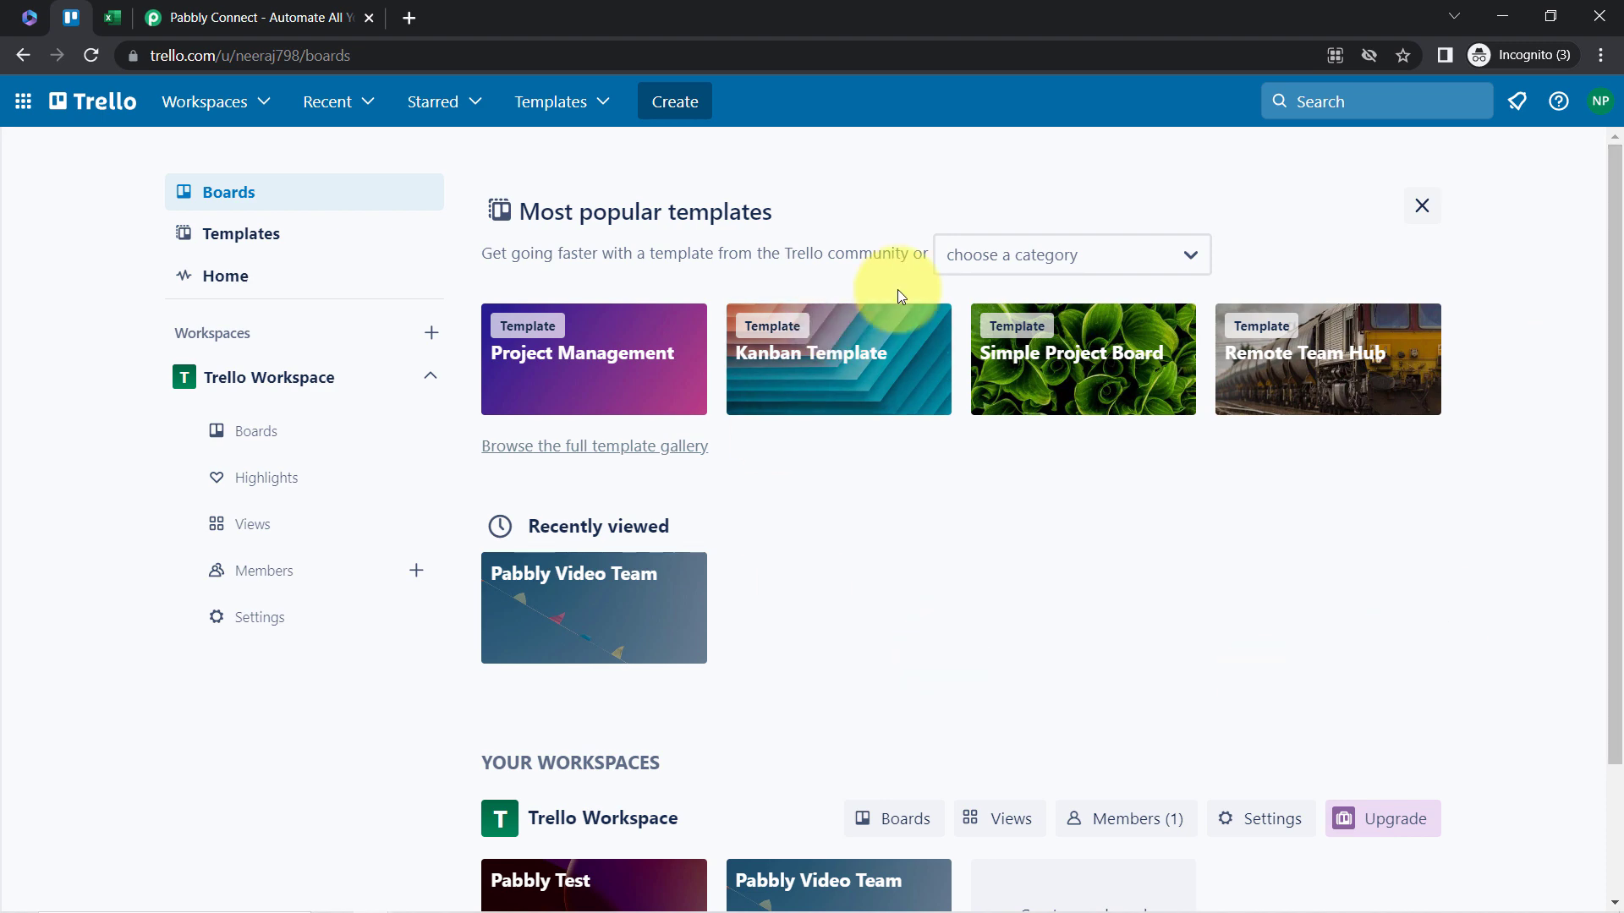
click(114, 15)
mouse_move(182, 372)
mouse_down()
mouse_move(1153, 402)
mouse_move(1251, 573)
mouse_move(1235, 613)
mouse_up()
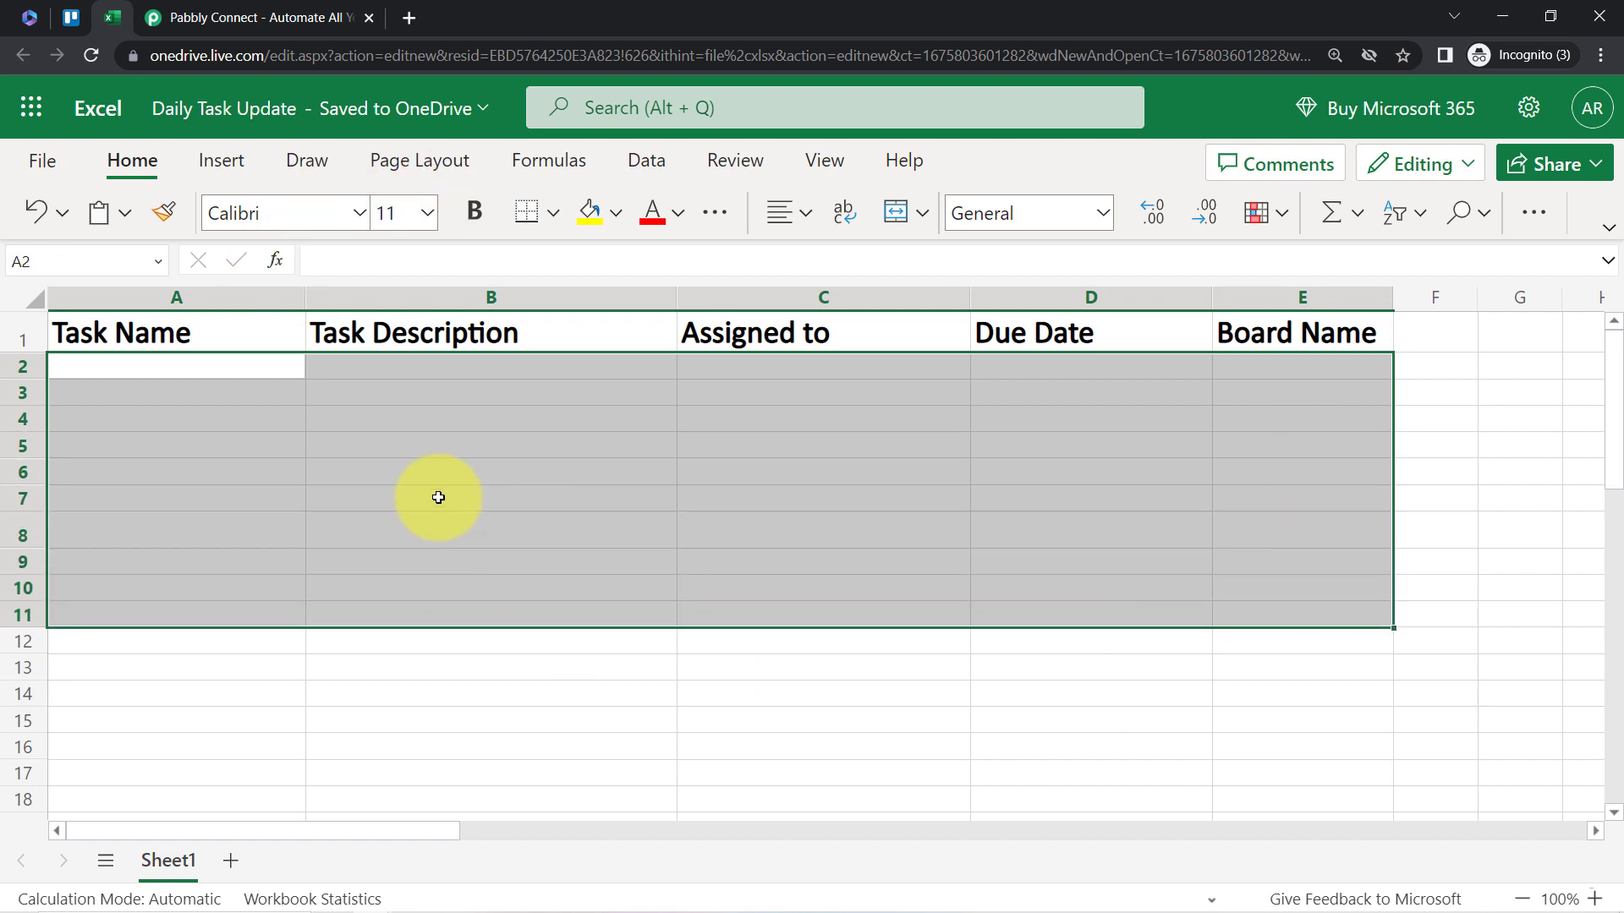
click(69, 24)
click(110, 17)
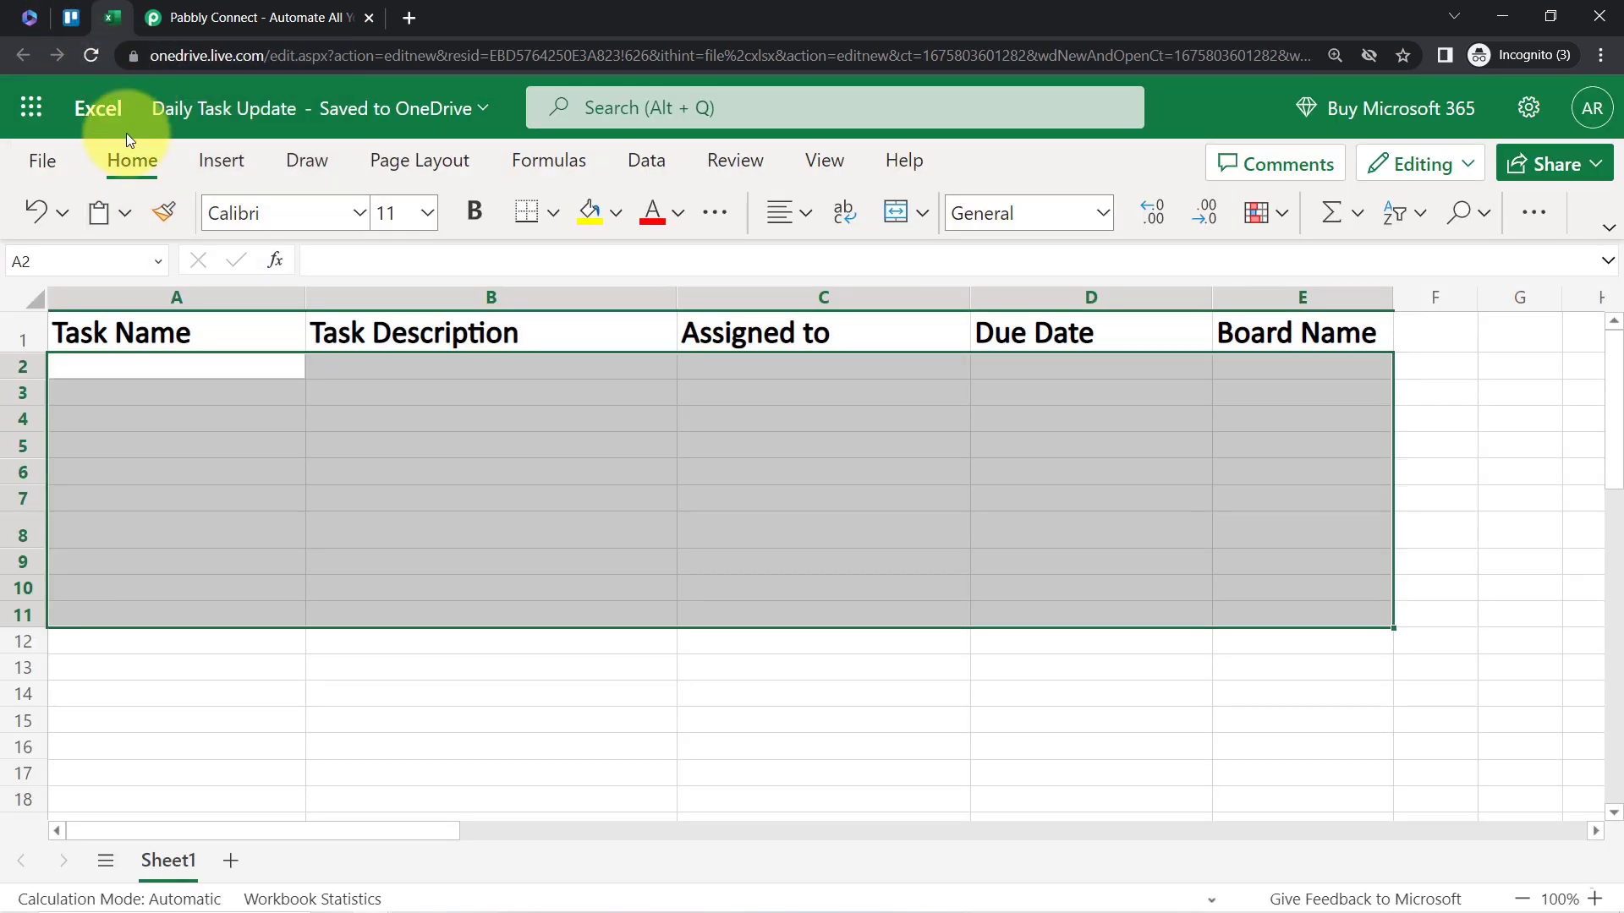
- Switch to the Pabbly website, sign in and open the Pabbly Connect dashboard from All Apps
click(224, 9)
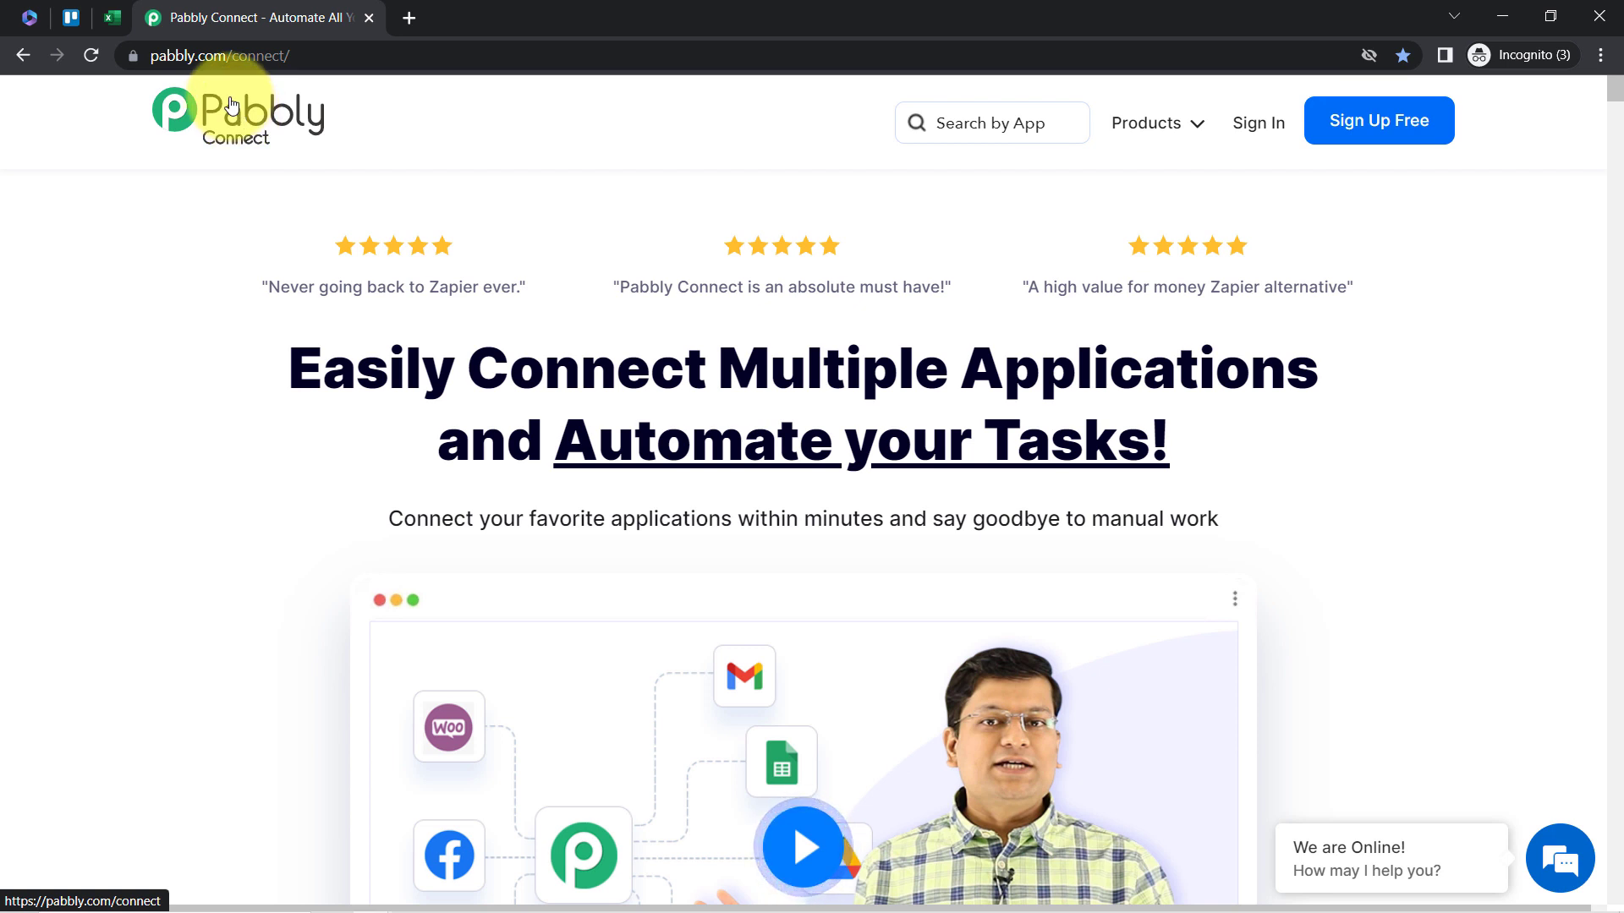
drag(330, 368, 1169, 442)
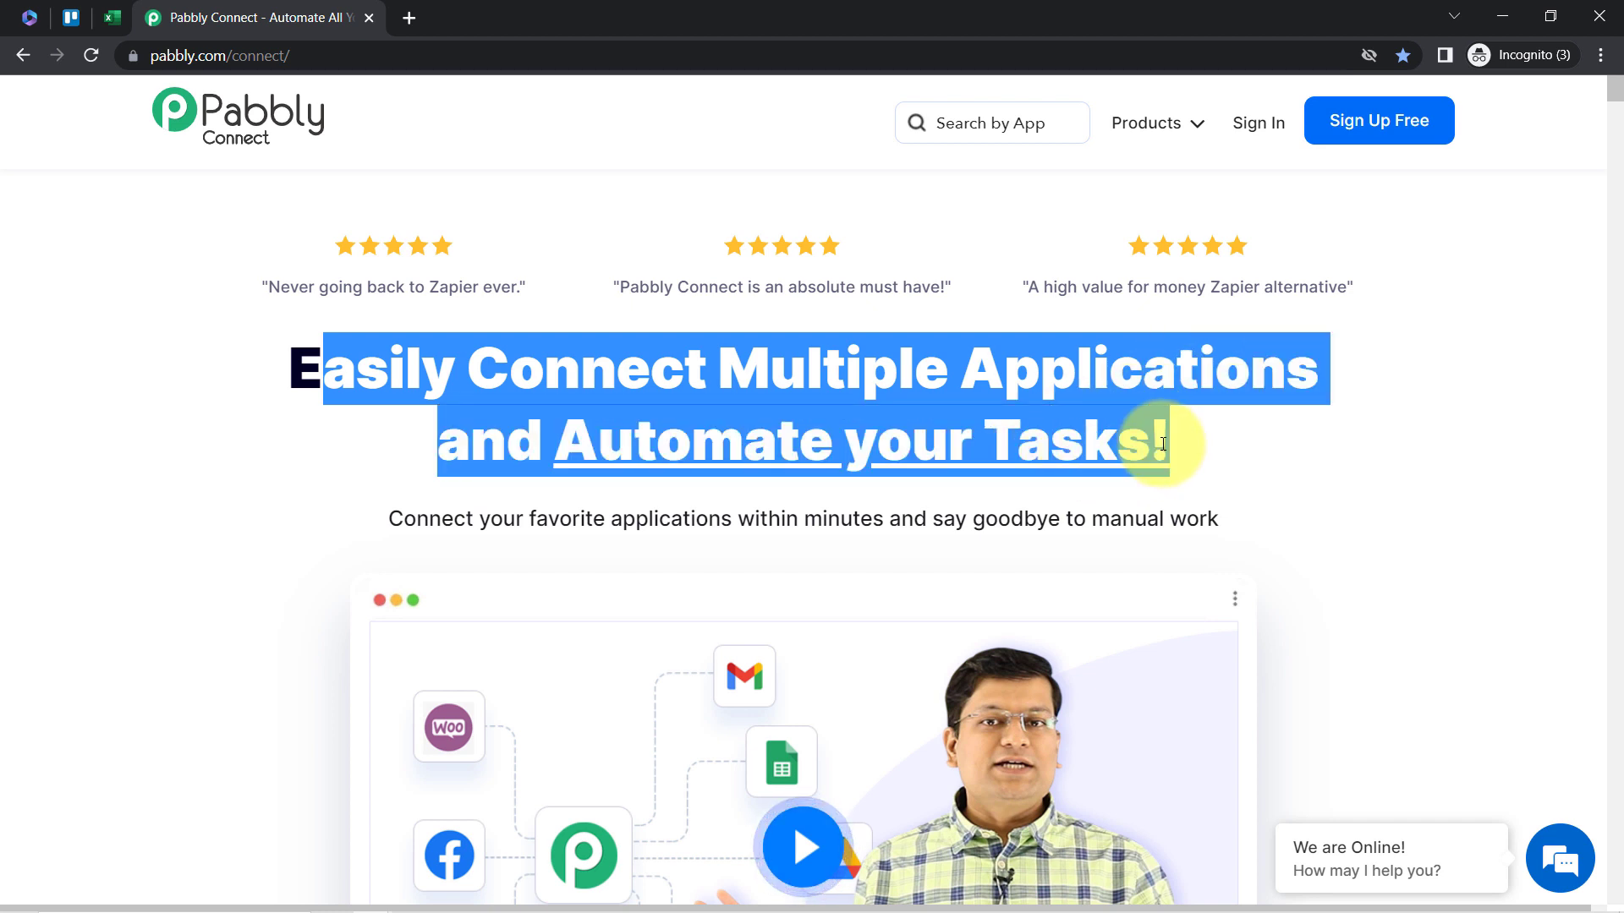
drag(182, 56, 329, 66)
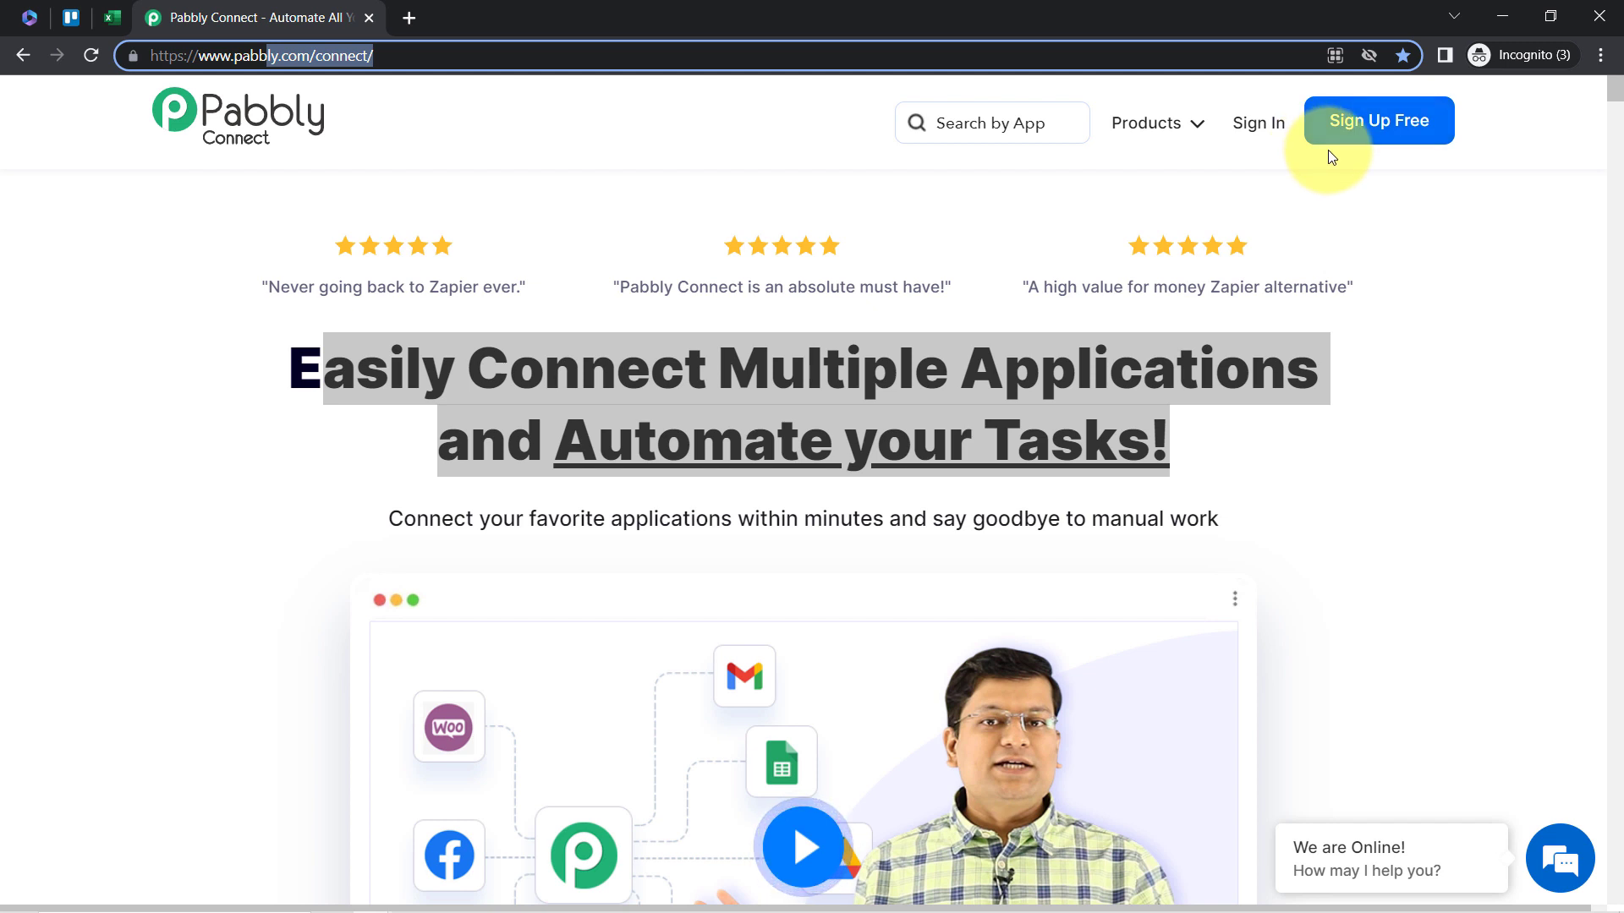
click(1261, 134)
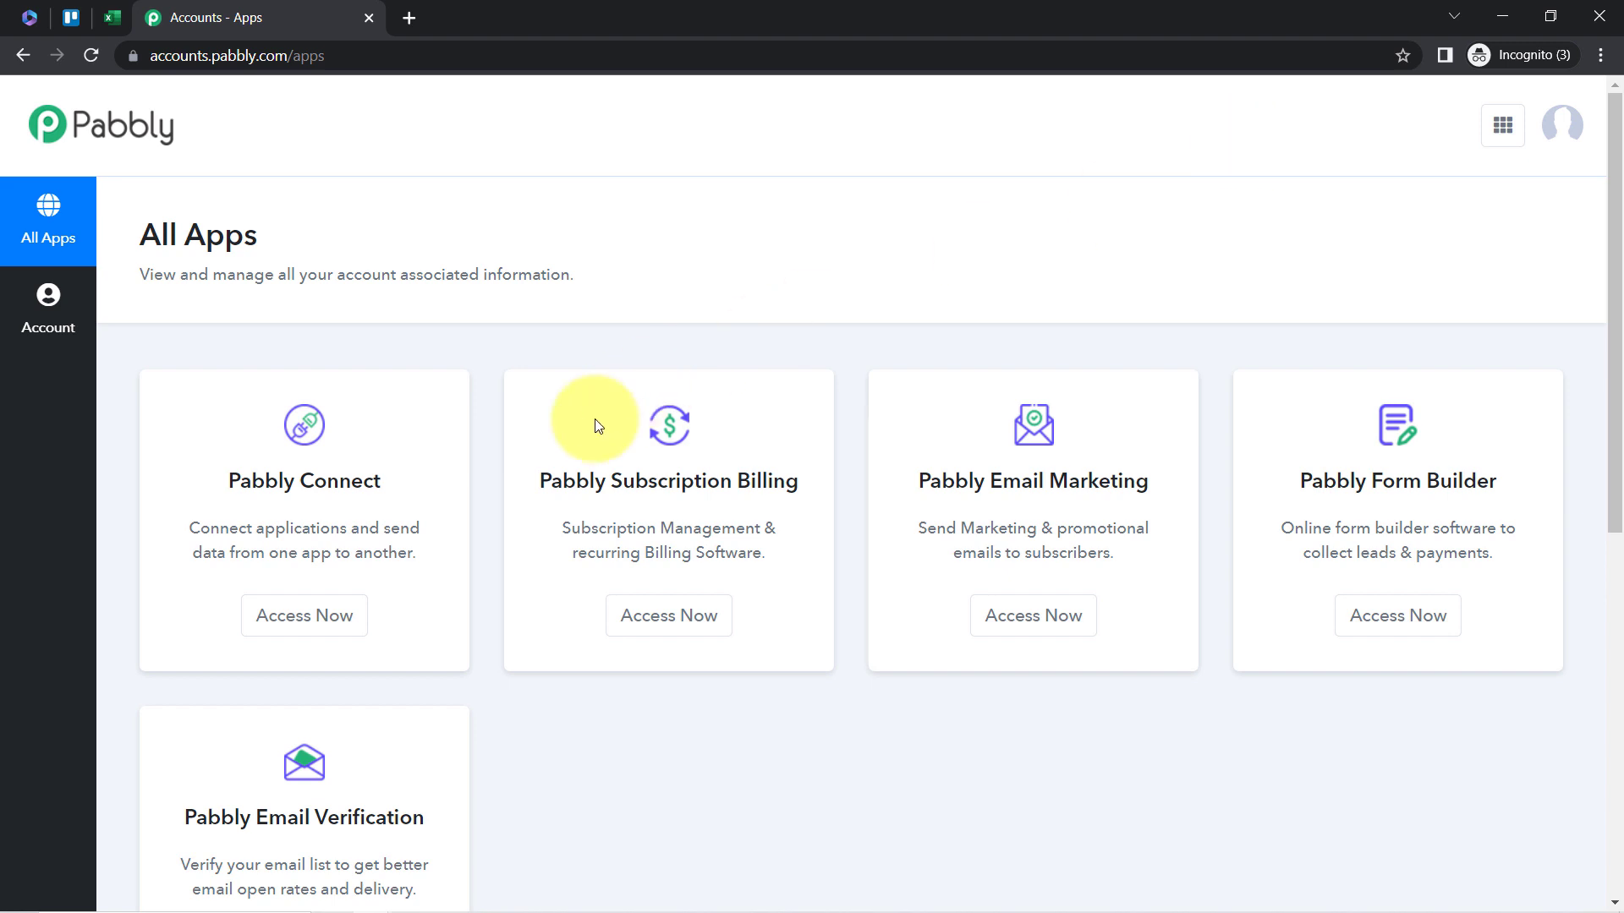
click(264, 613)
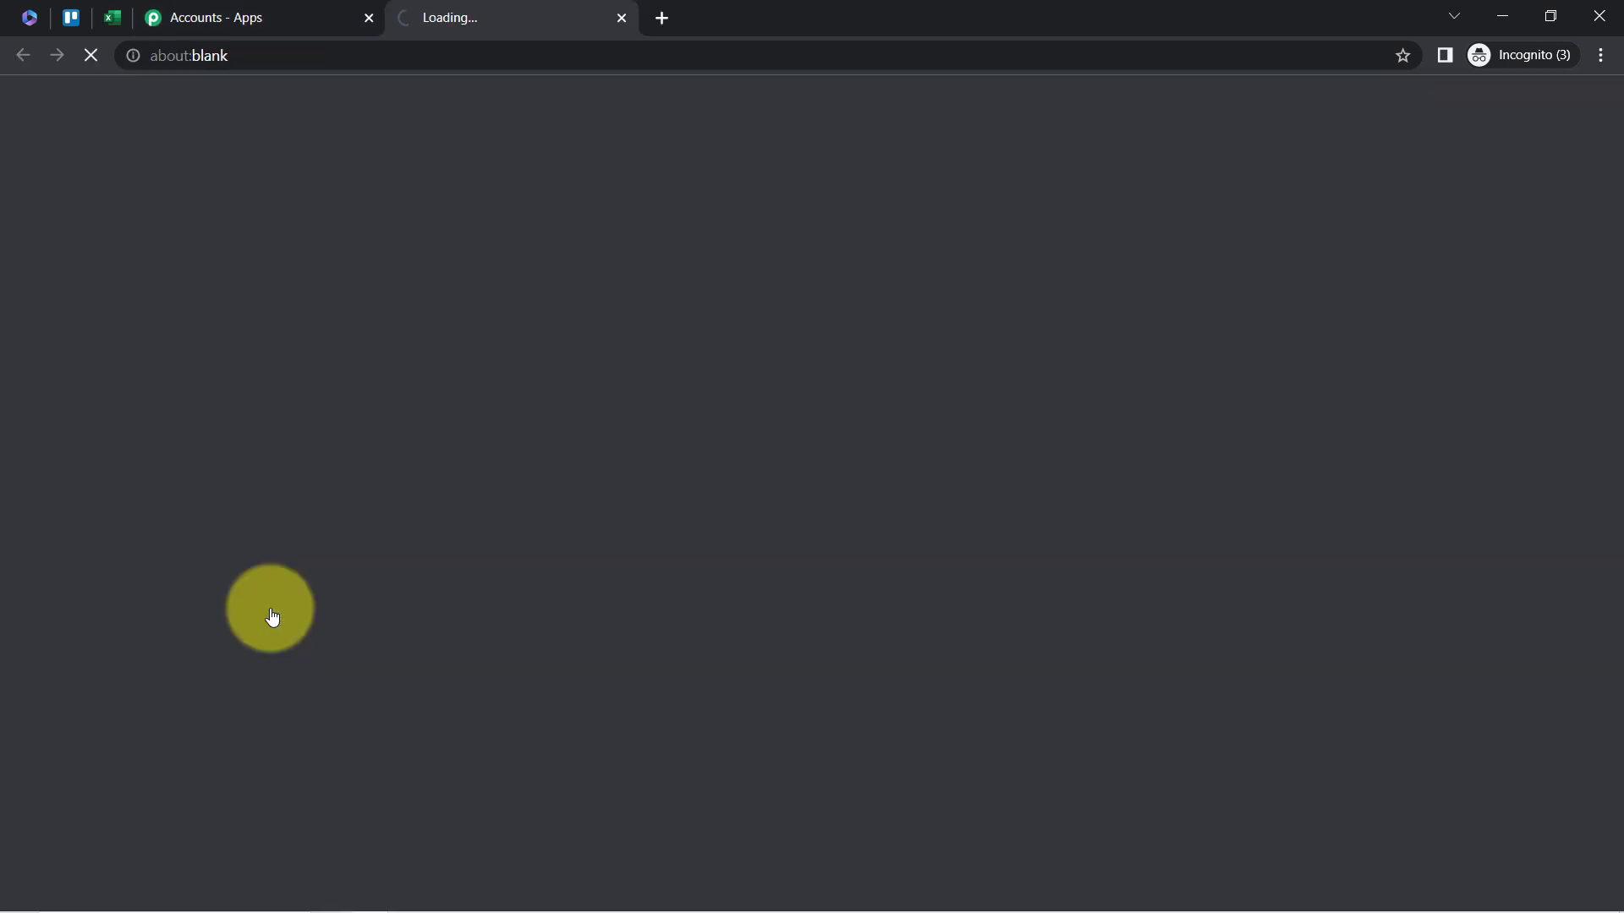
click(229, 10)
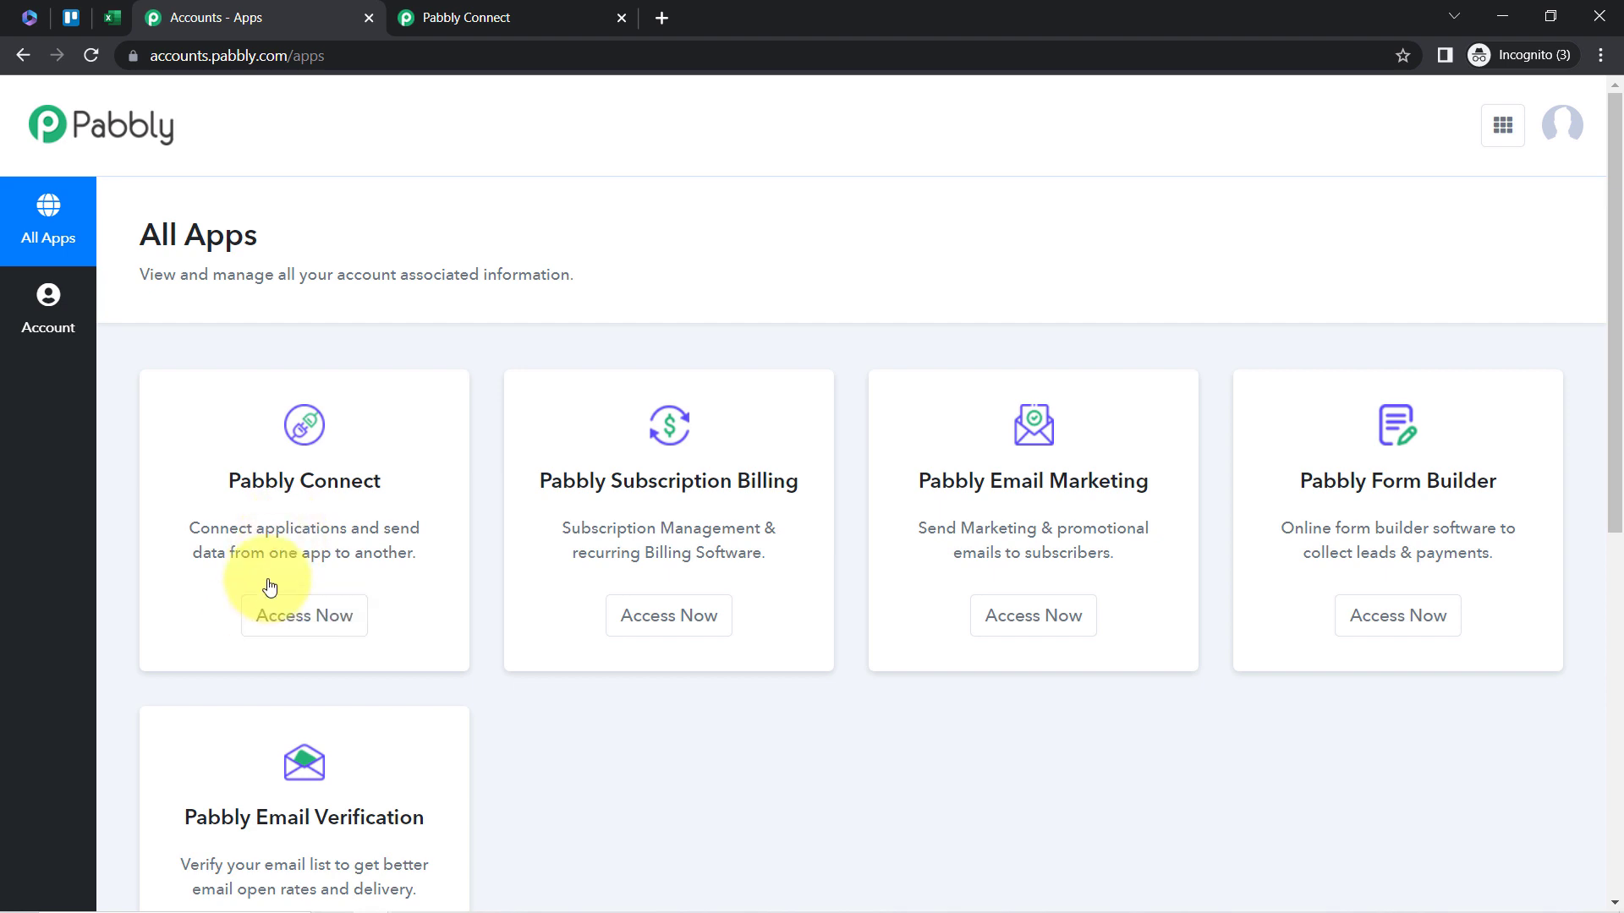
click(519, 12)
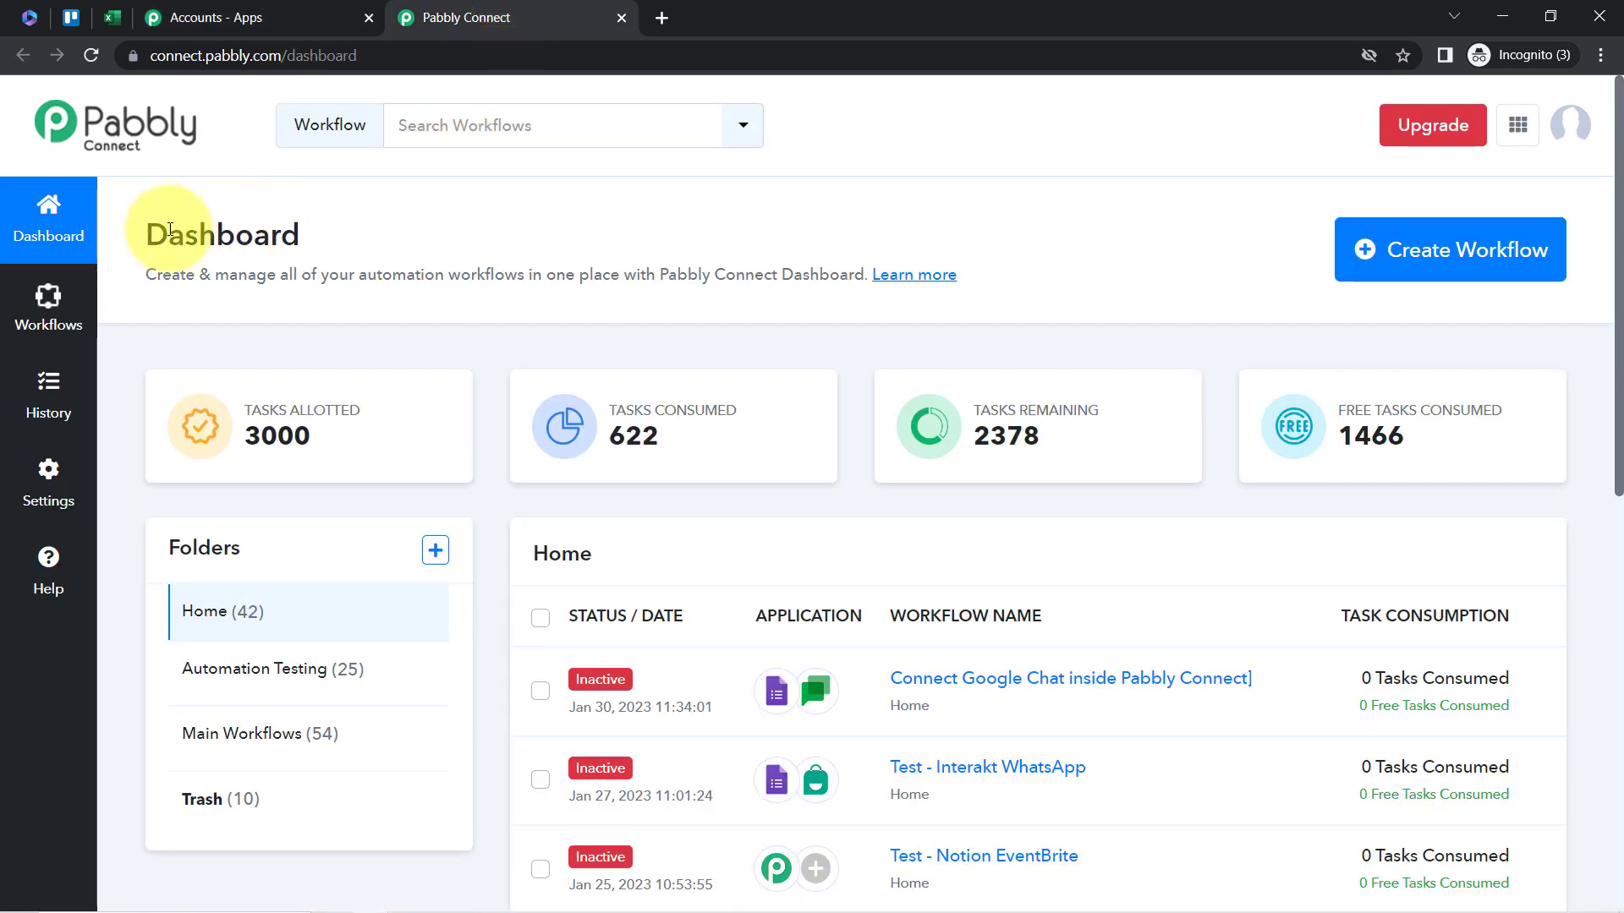
- Create a workflow named "Sync Trello Card with MS Excel Automatically"
drag(169, 234, 726, 288)
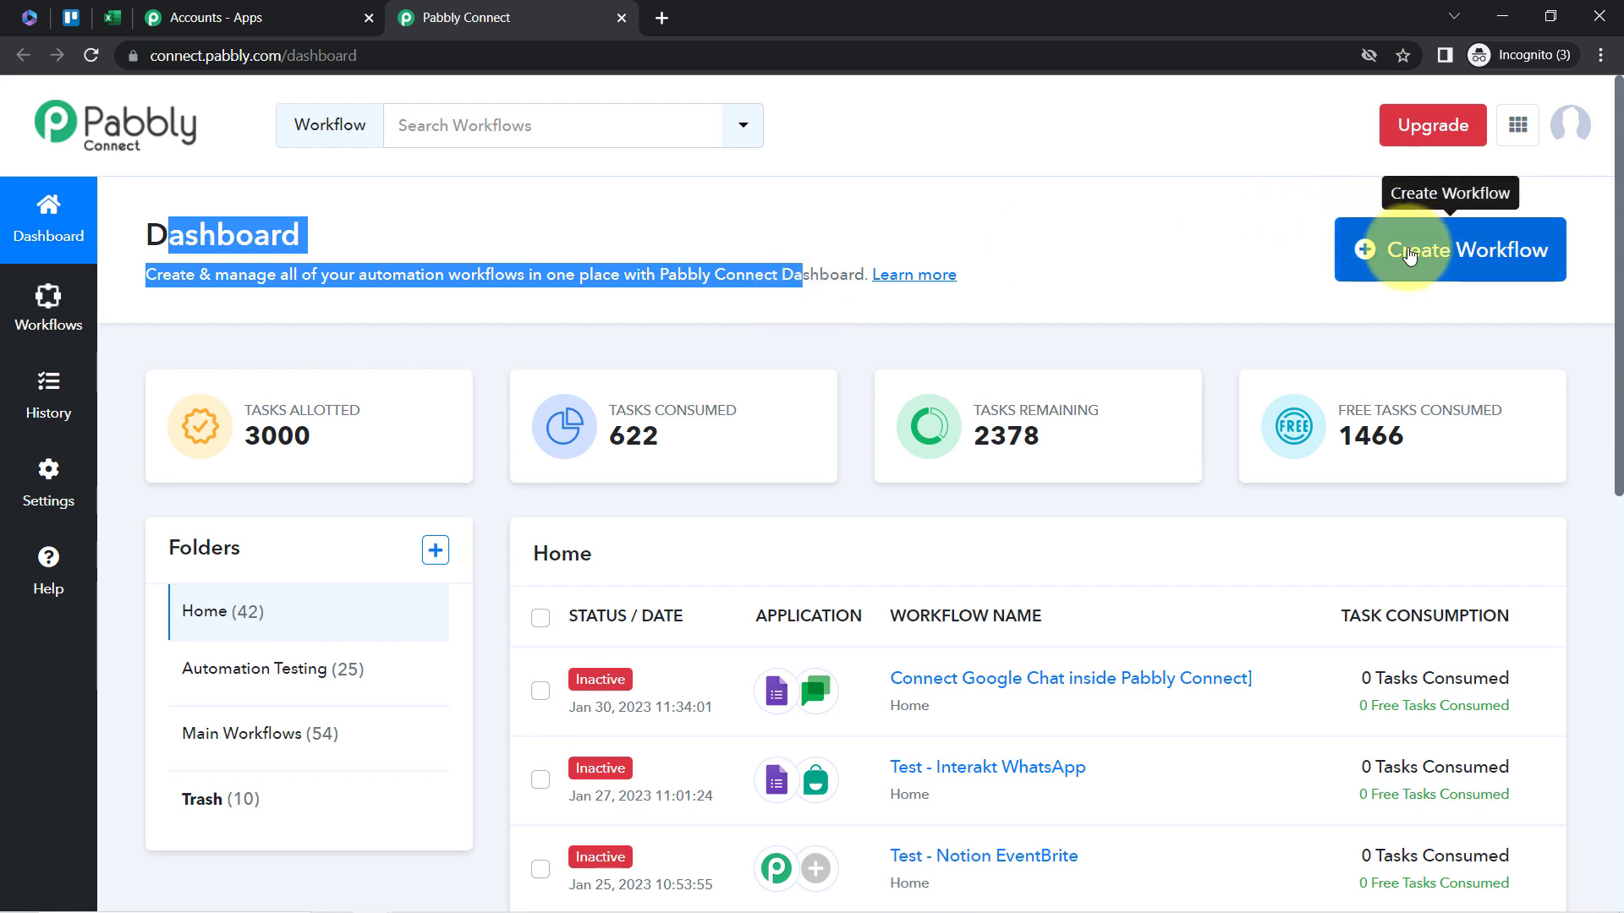
click(1443, 254)
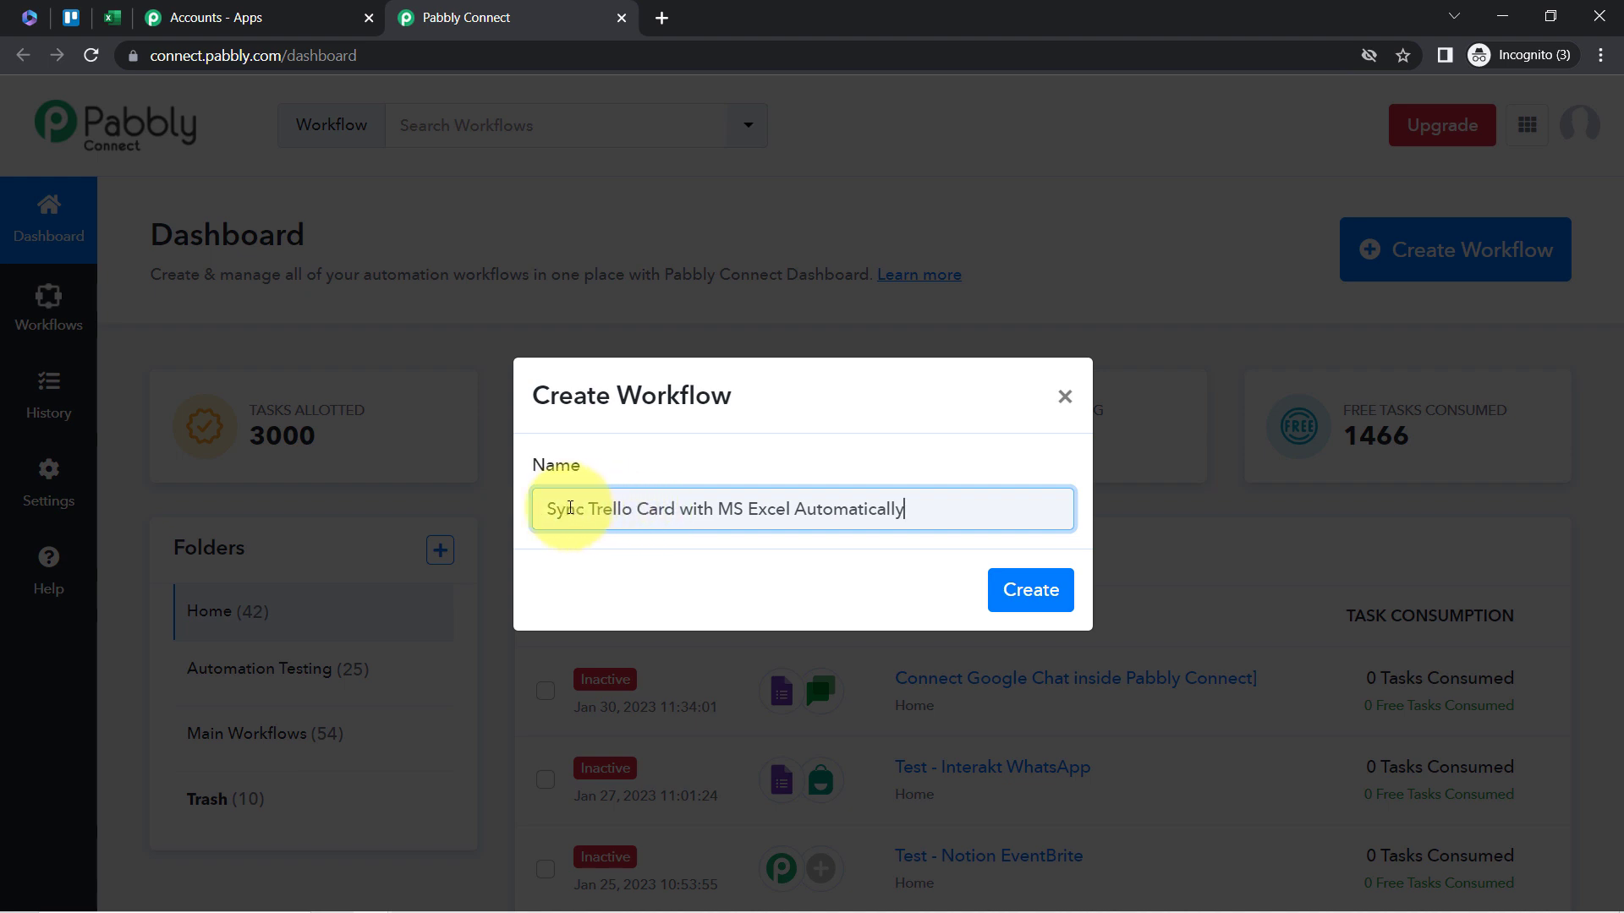
drag(575, 509, 674, 513)
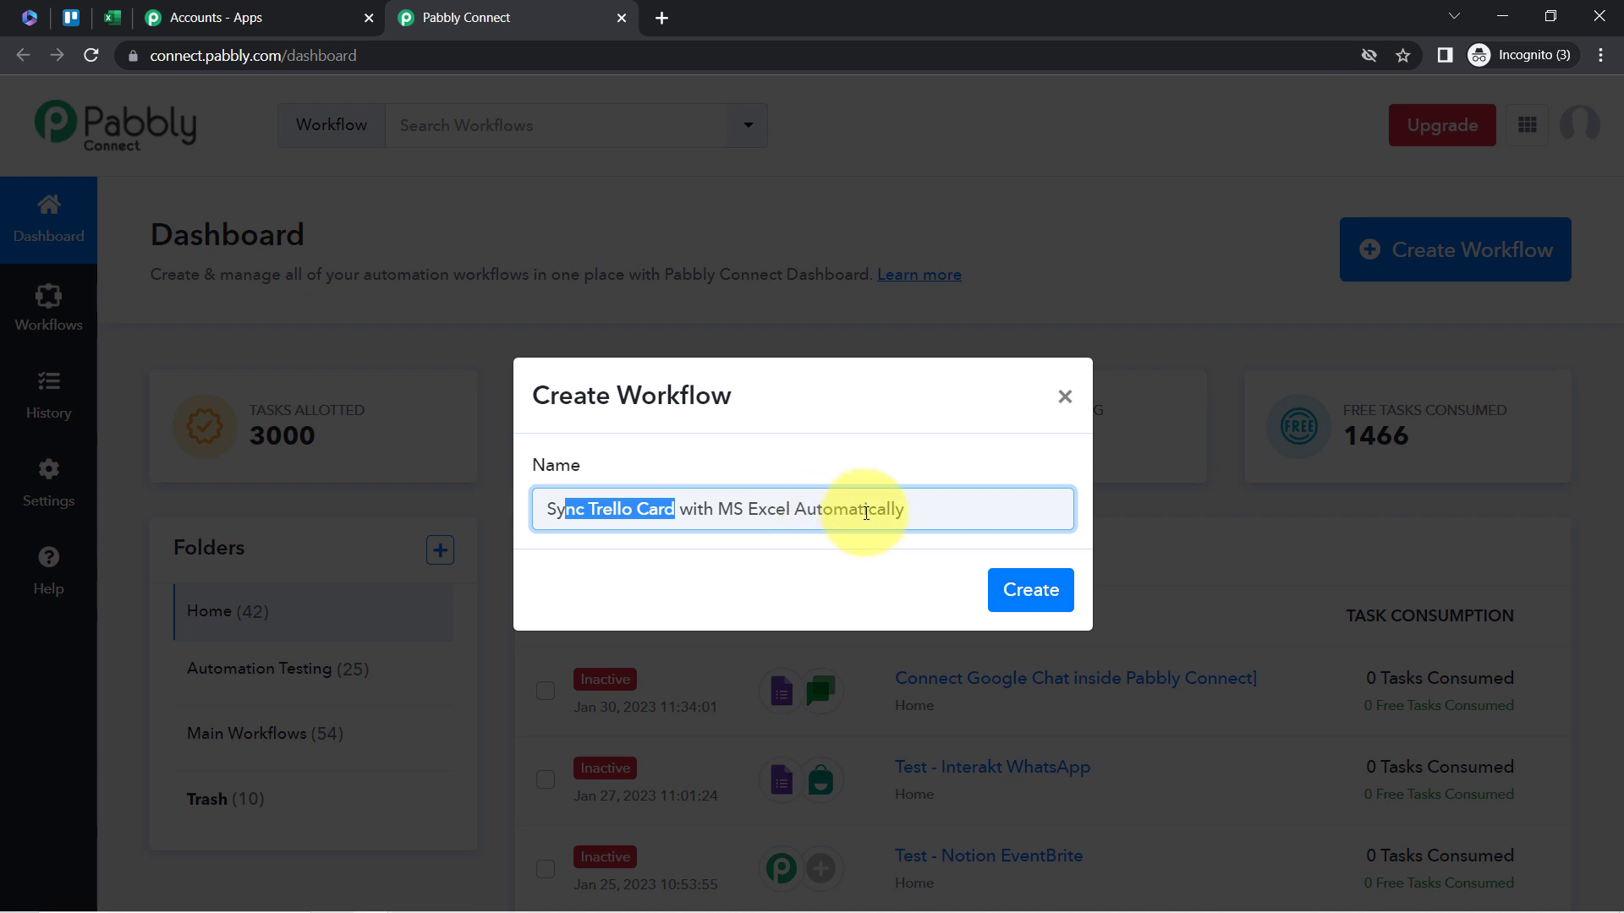
click(1008, 587)
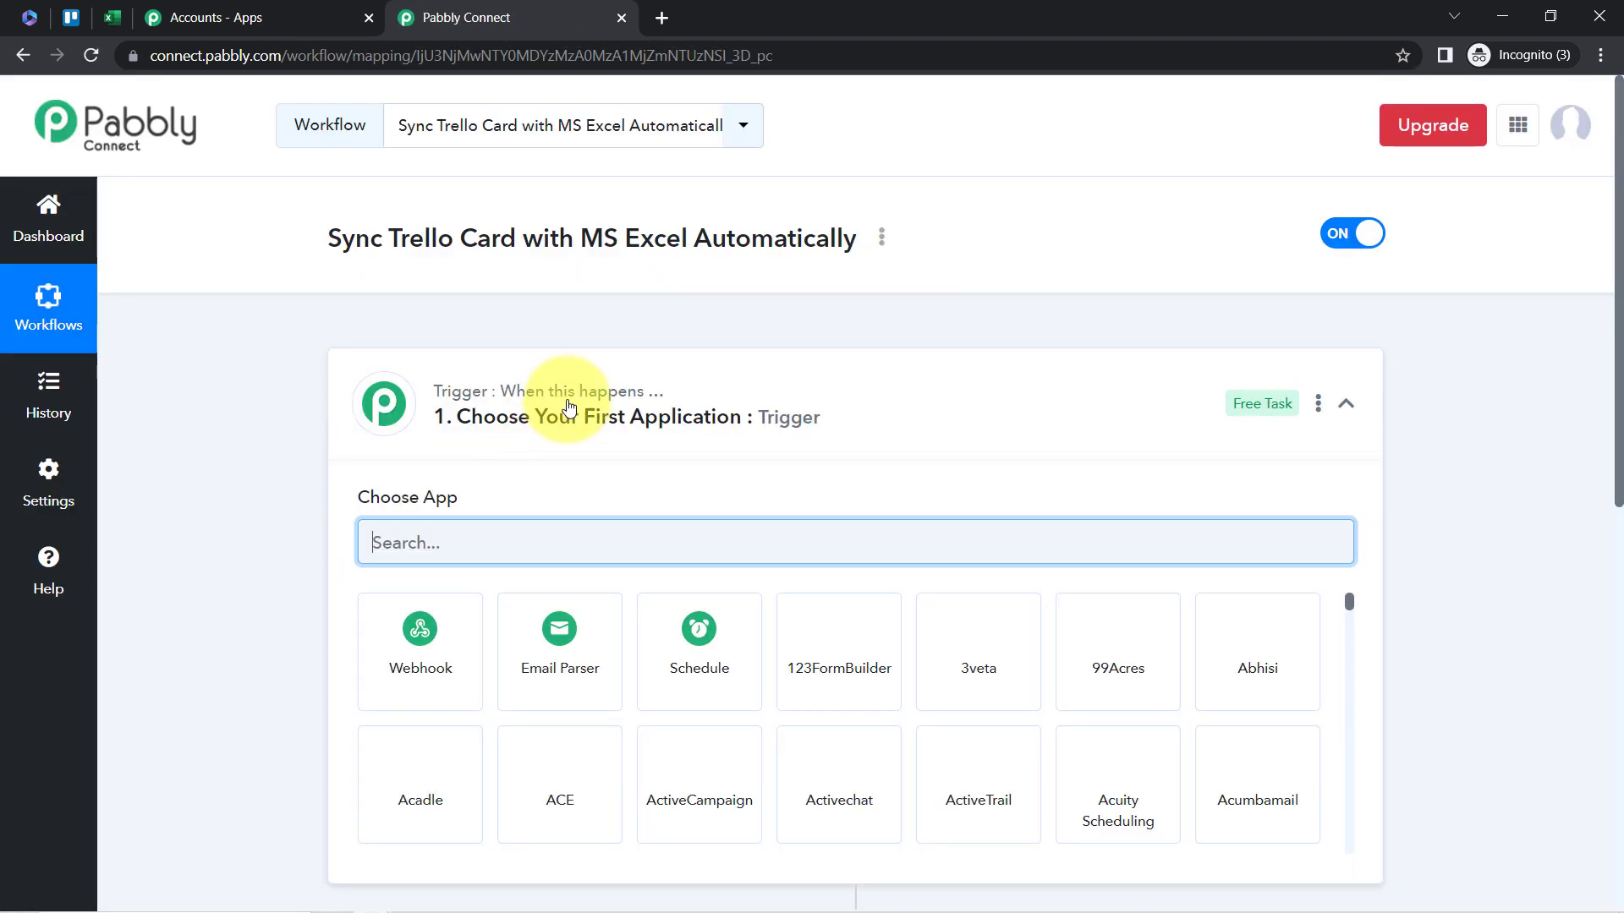
- Choose Trello as the trigger application of the workflow
click(580, 382)
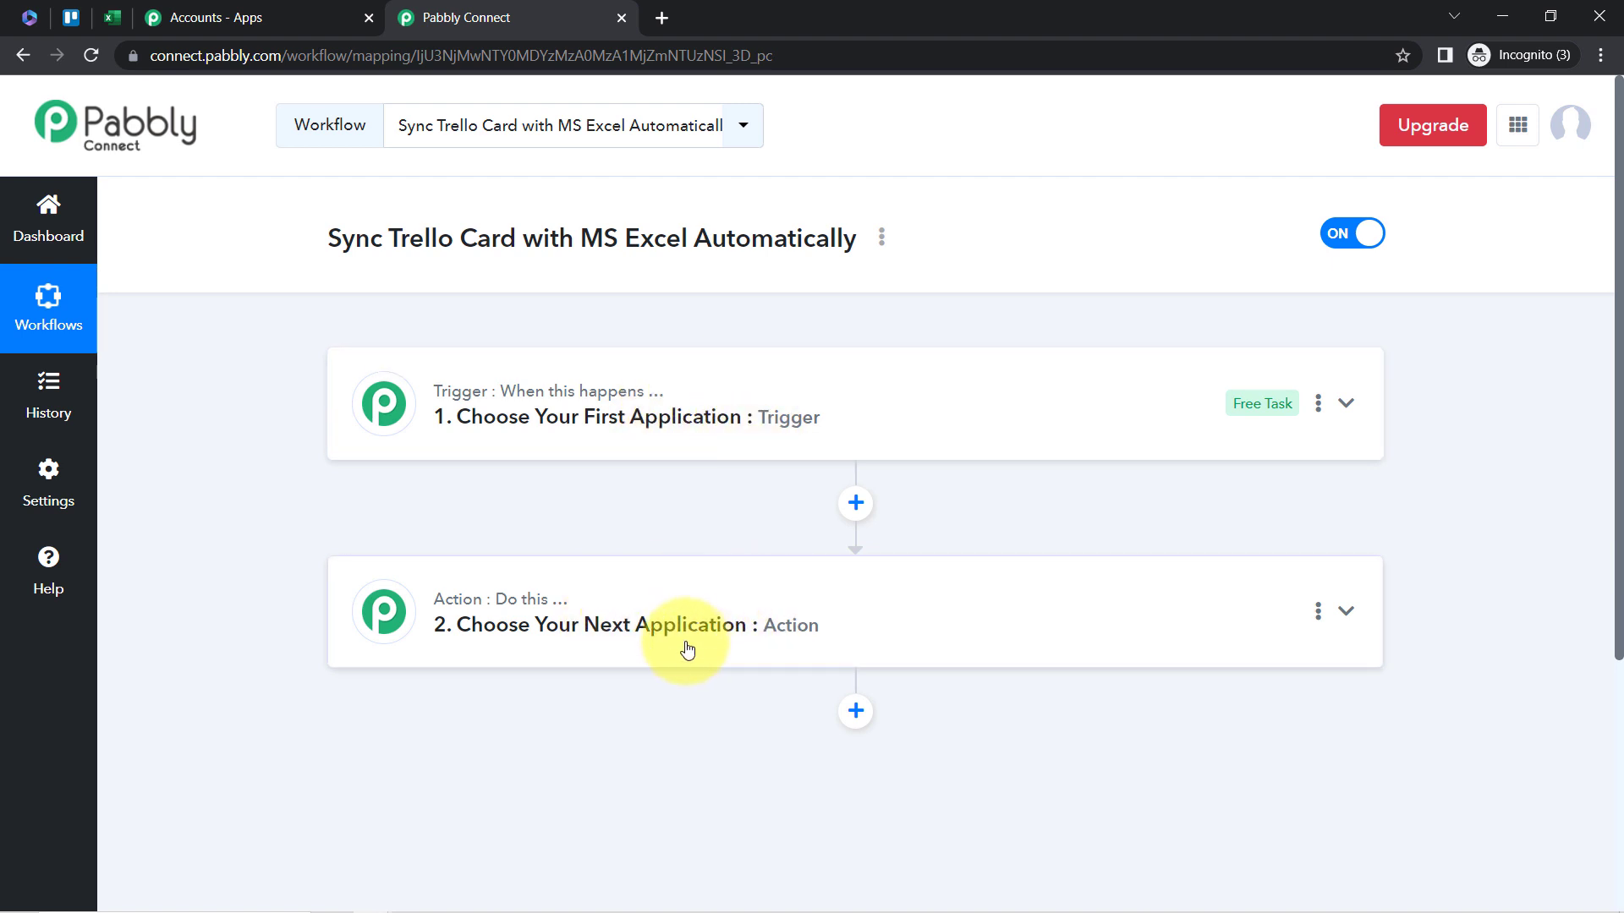
drag(331, 238, 837, 240)
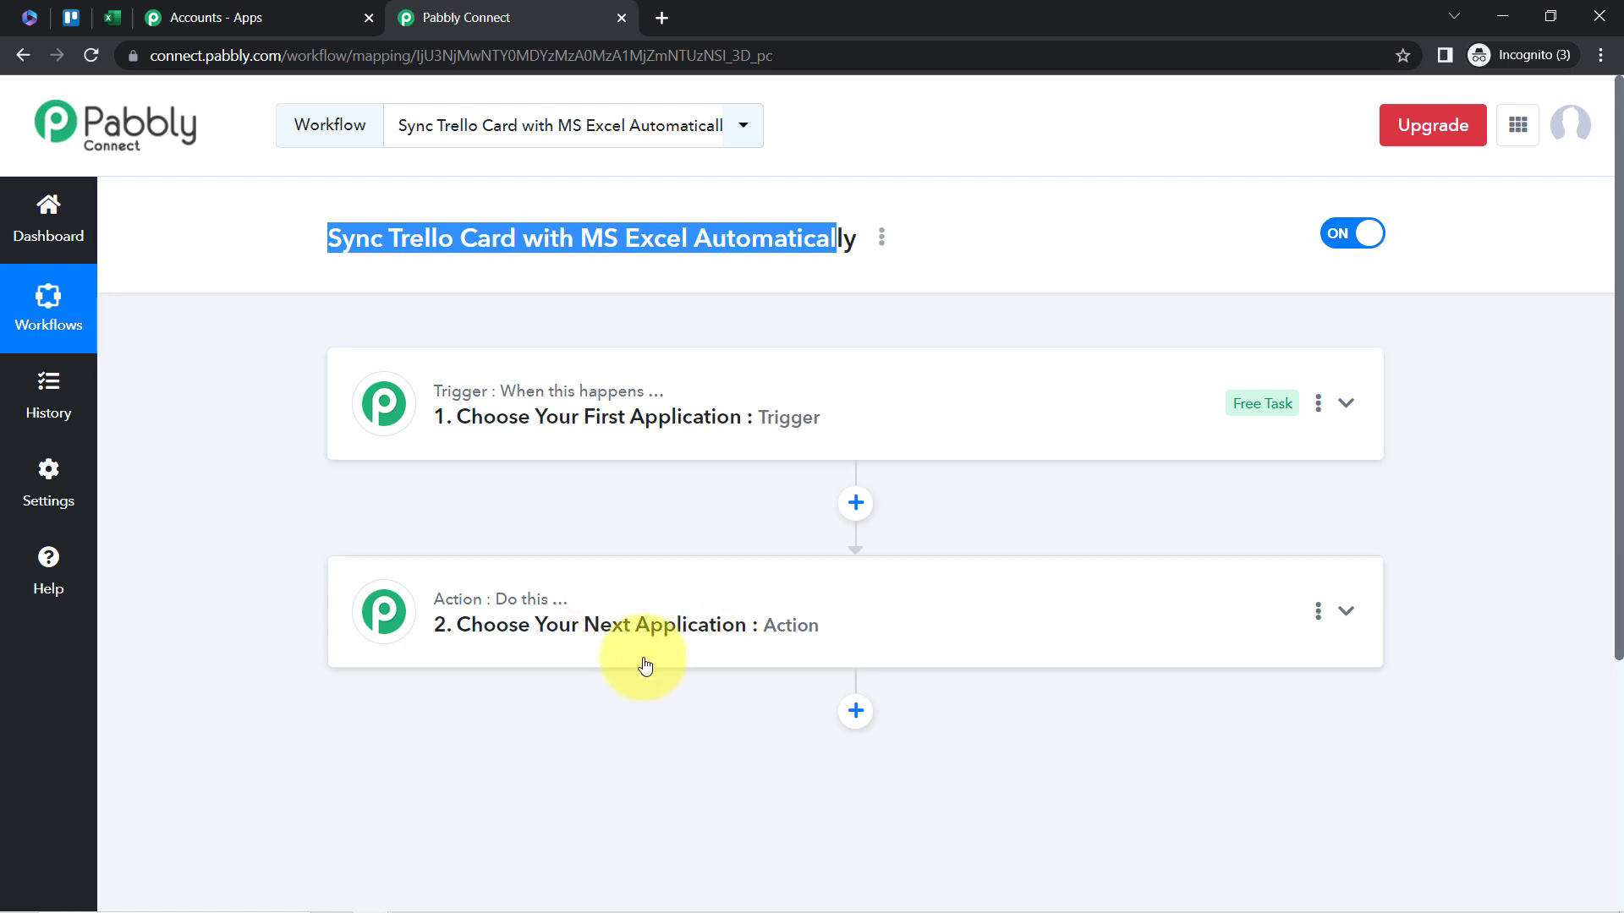
click(659, 435)
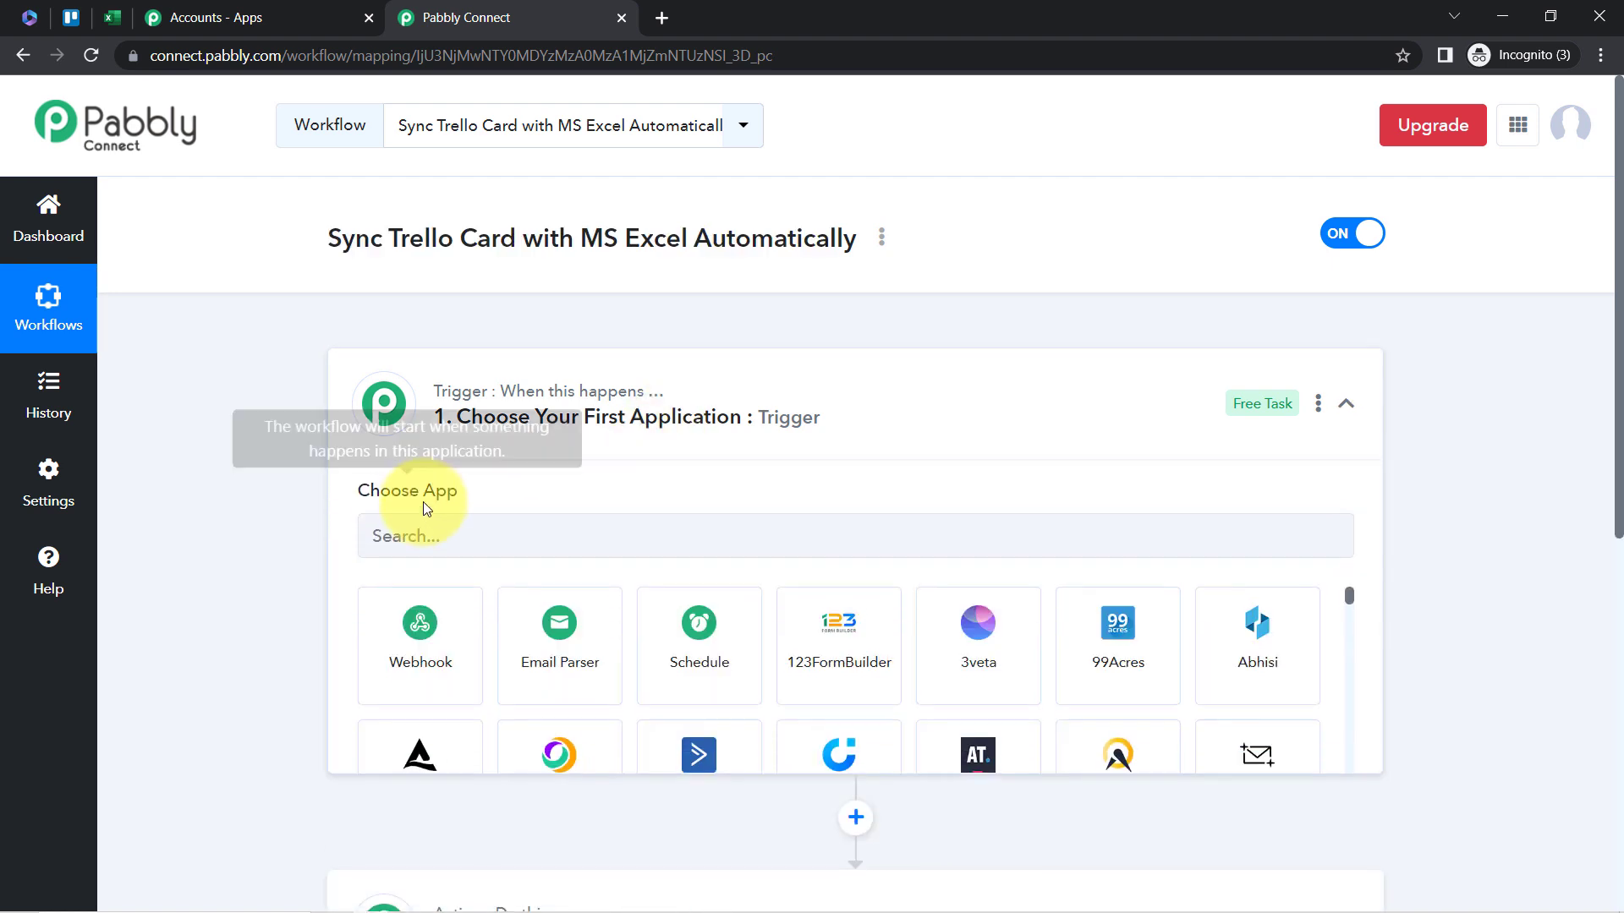
click(415, 551)
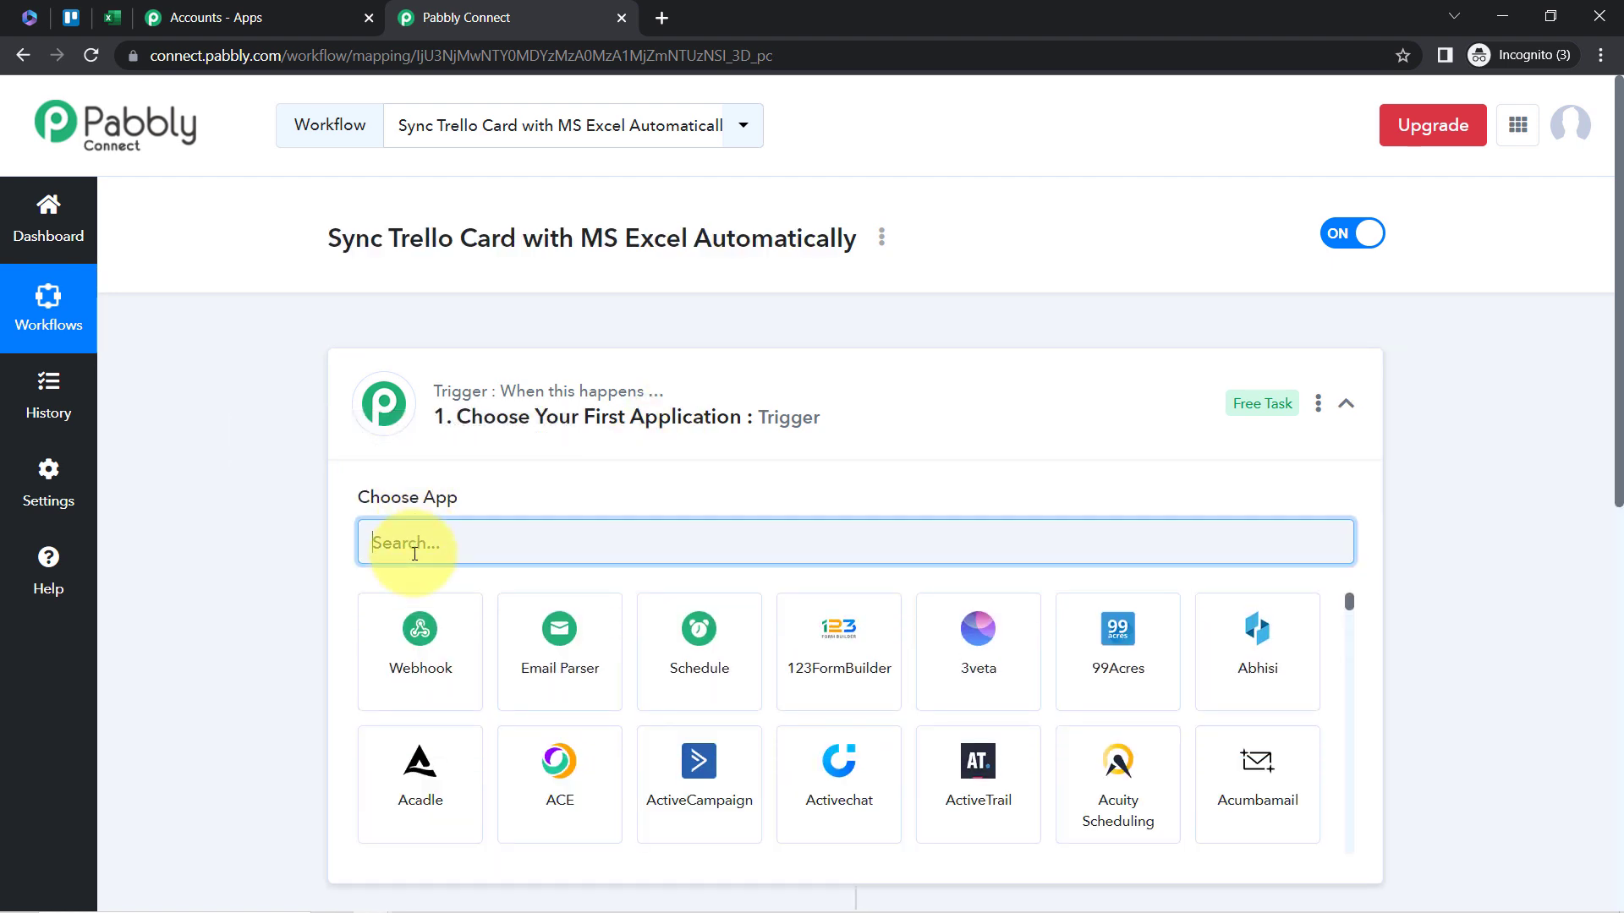
text(trell)
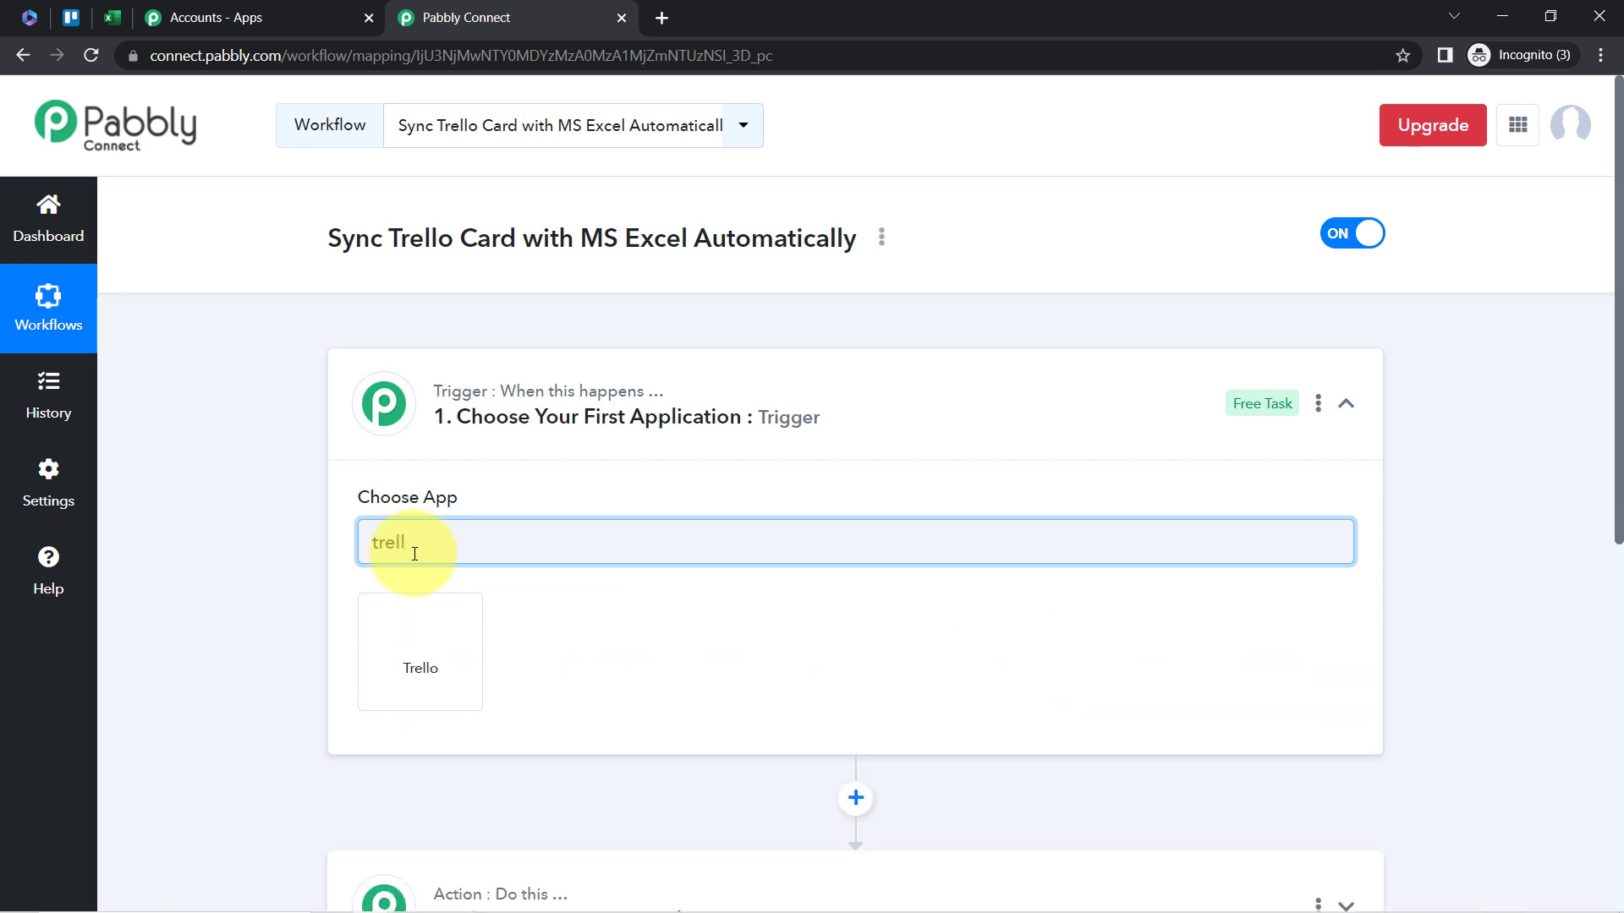
click(424, 625)
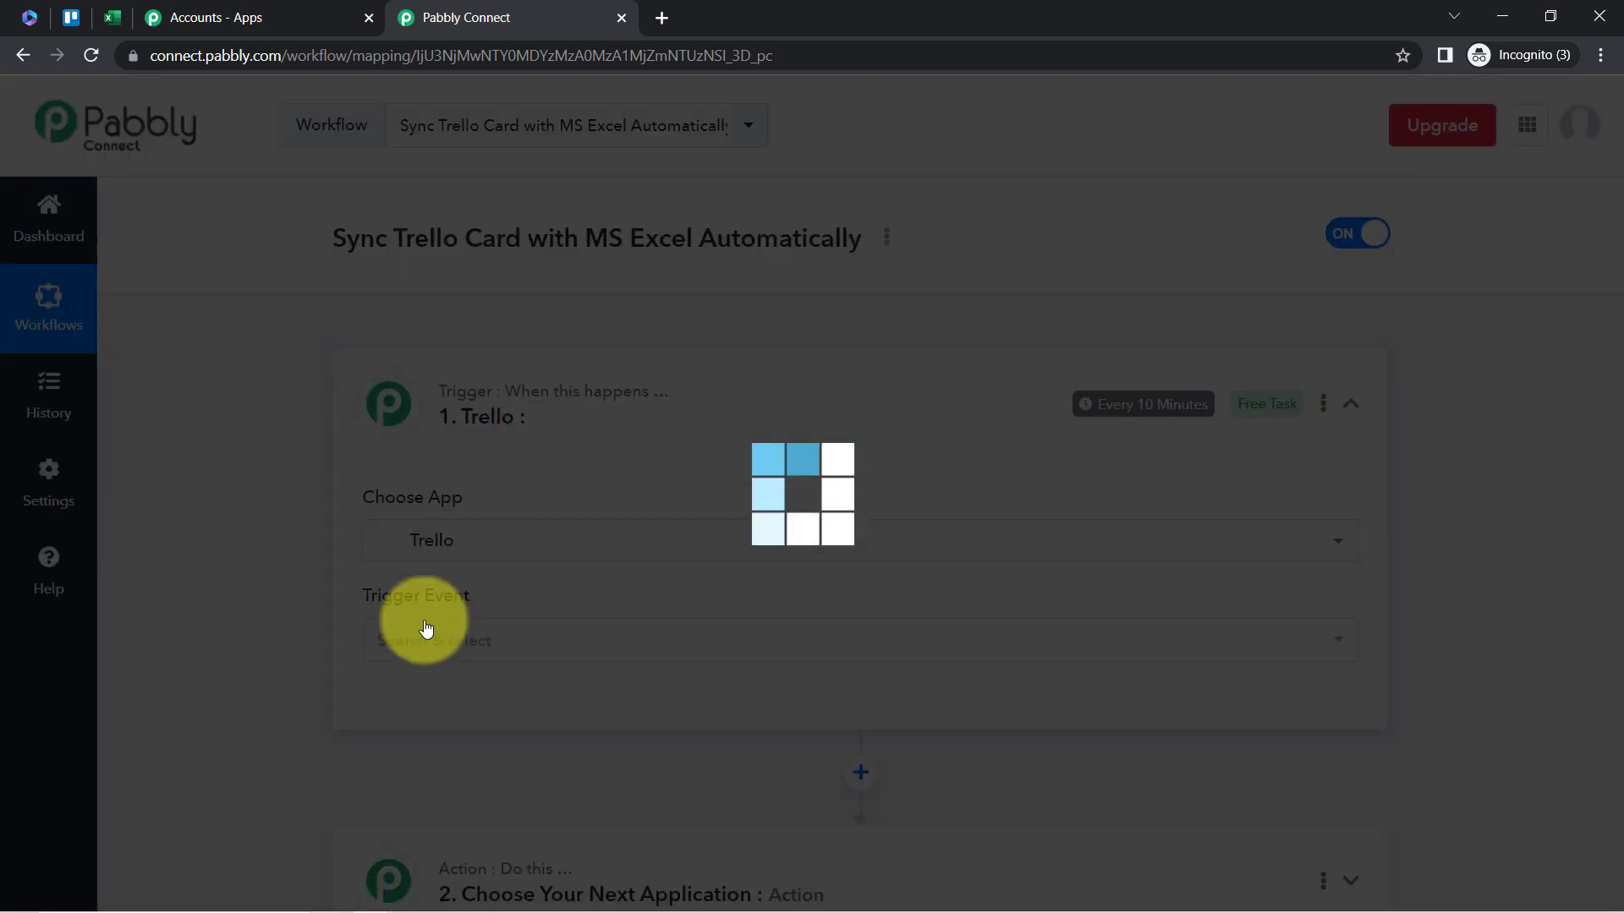
- Search the action step's application list for "mic"
scroll(1617, 308, down, 3)
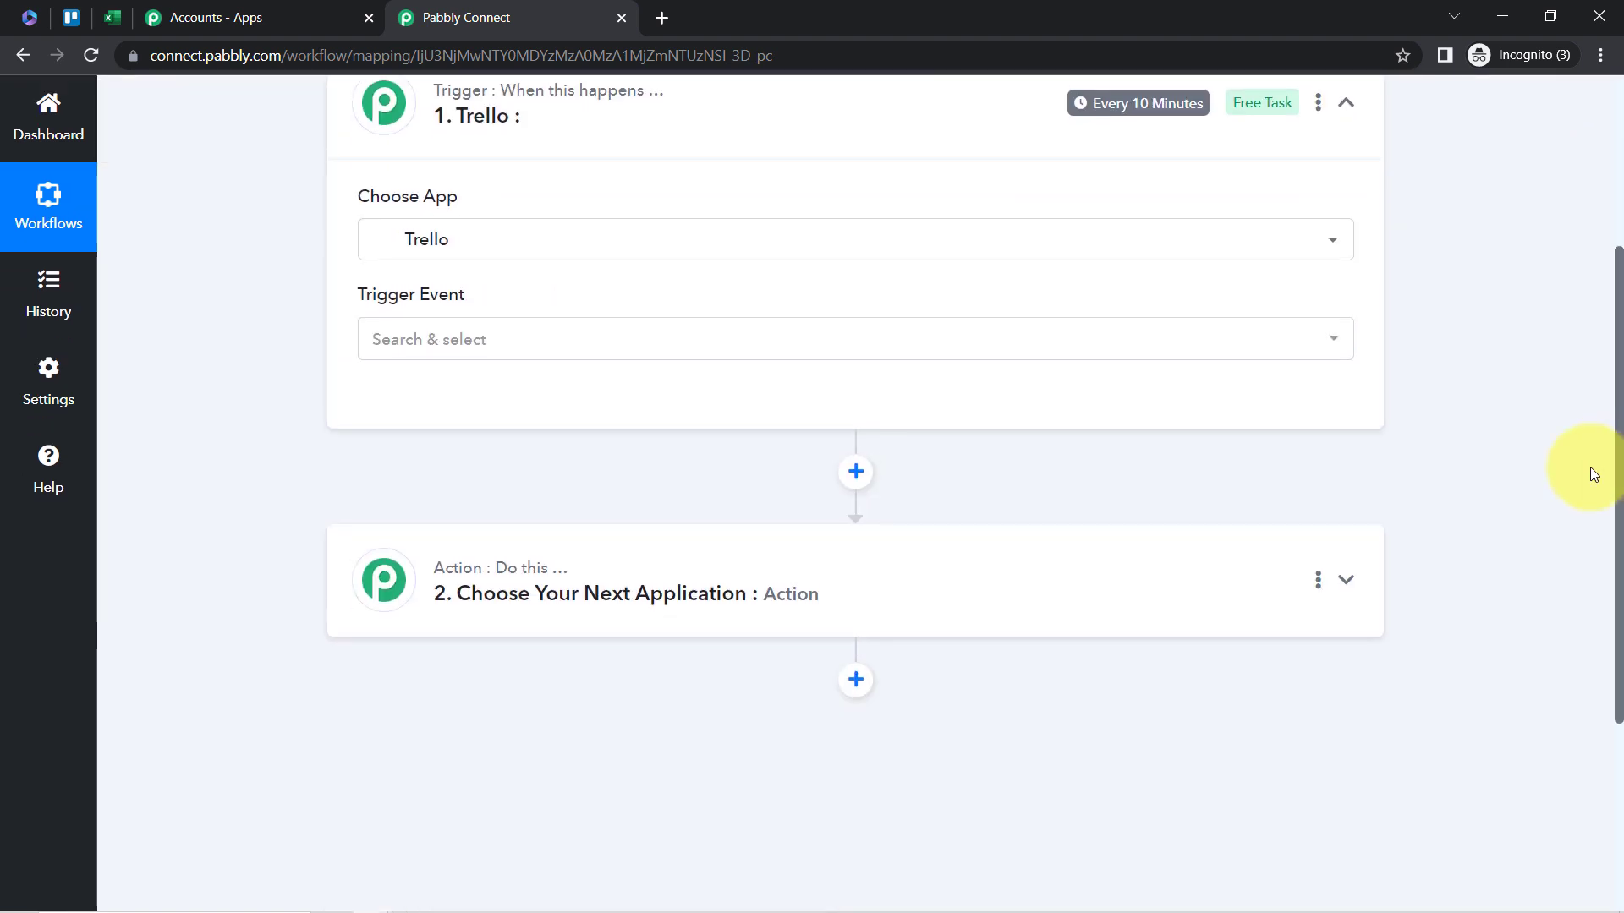
click(501, 588)
click(403, 702)
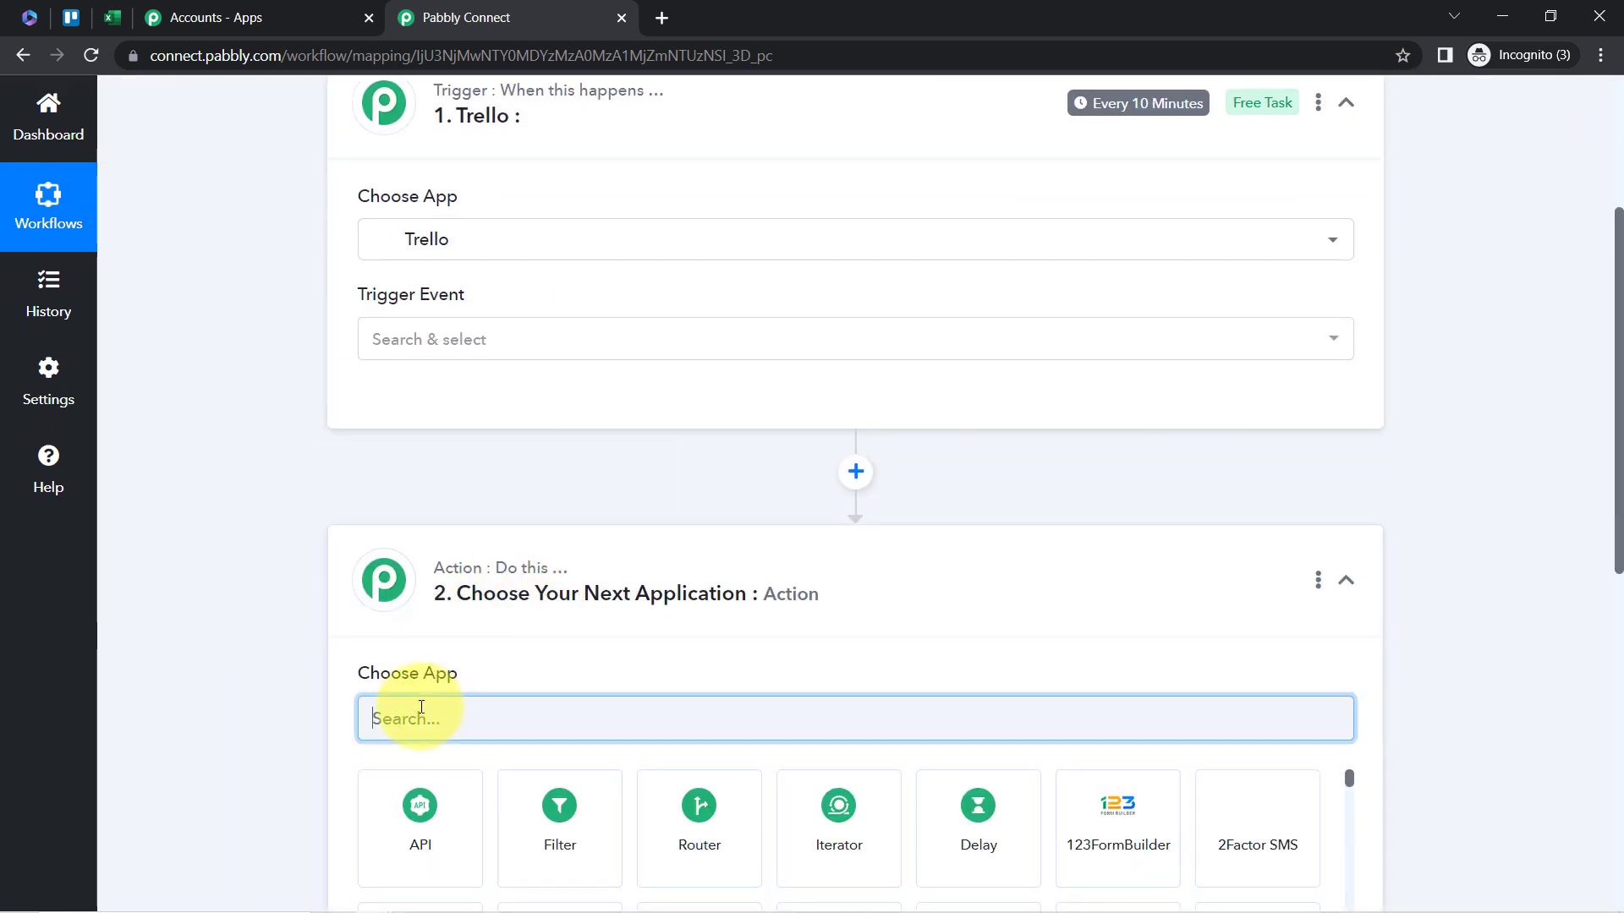
text(mi)
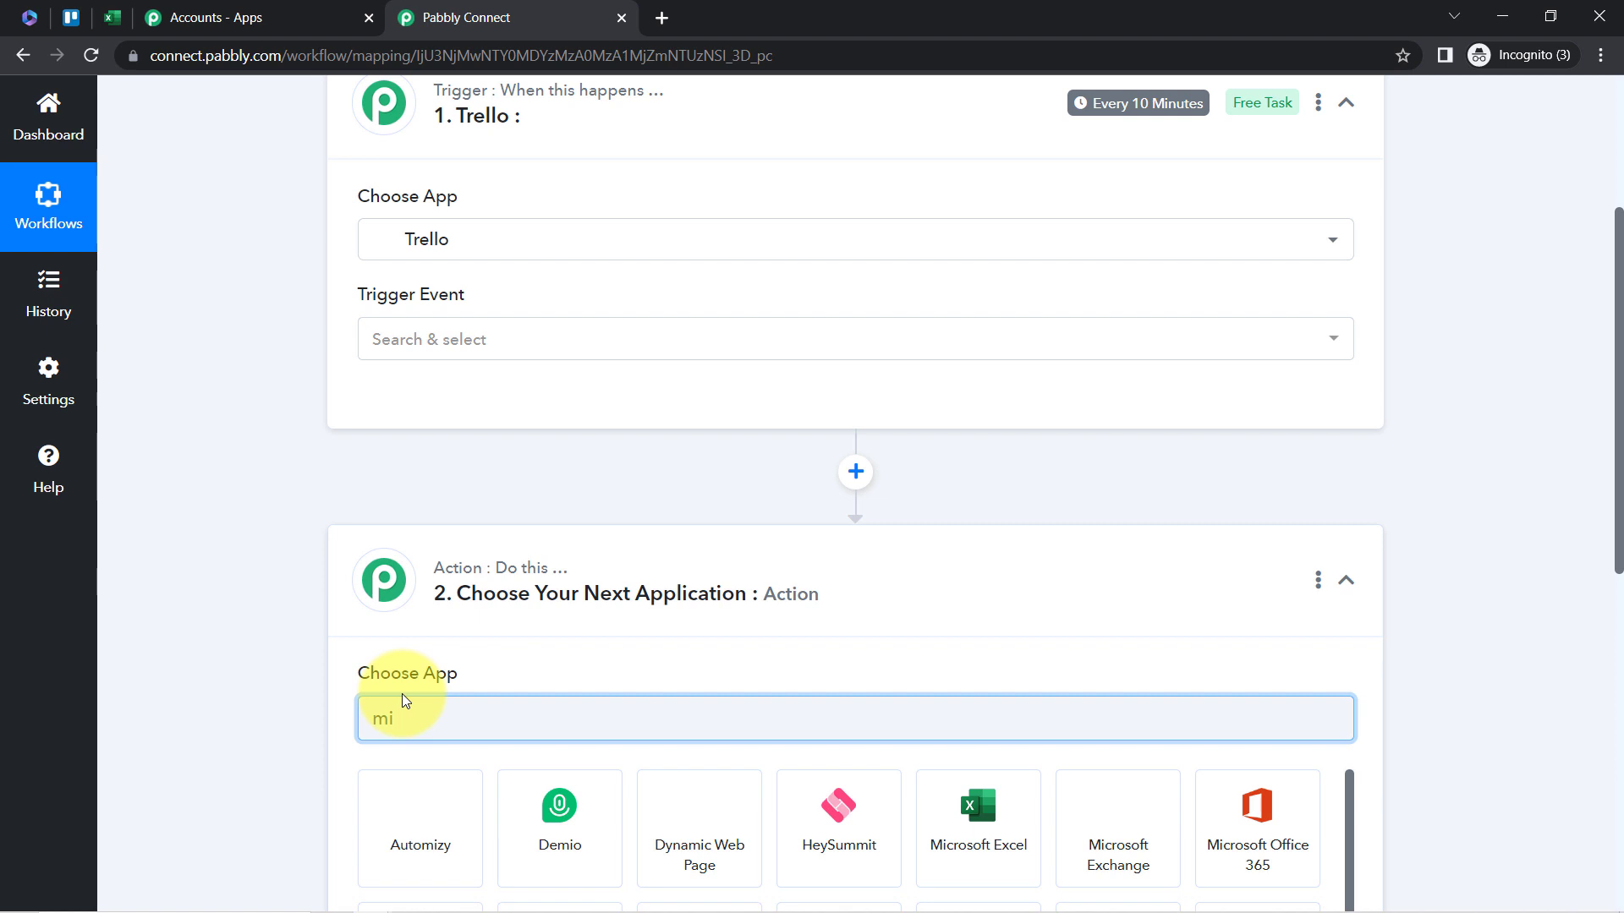
text(c)
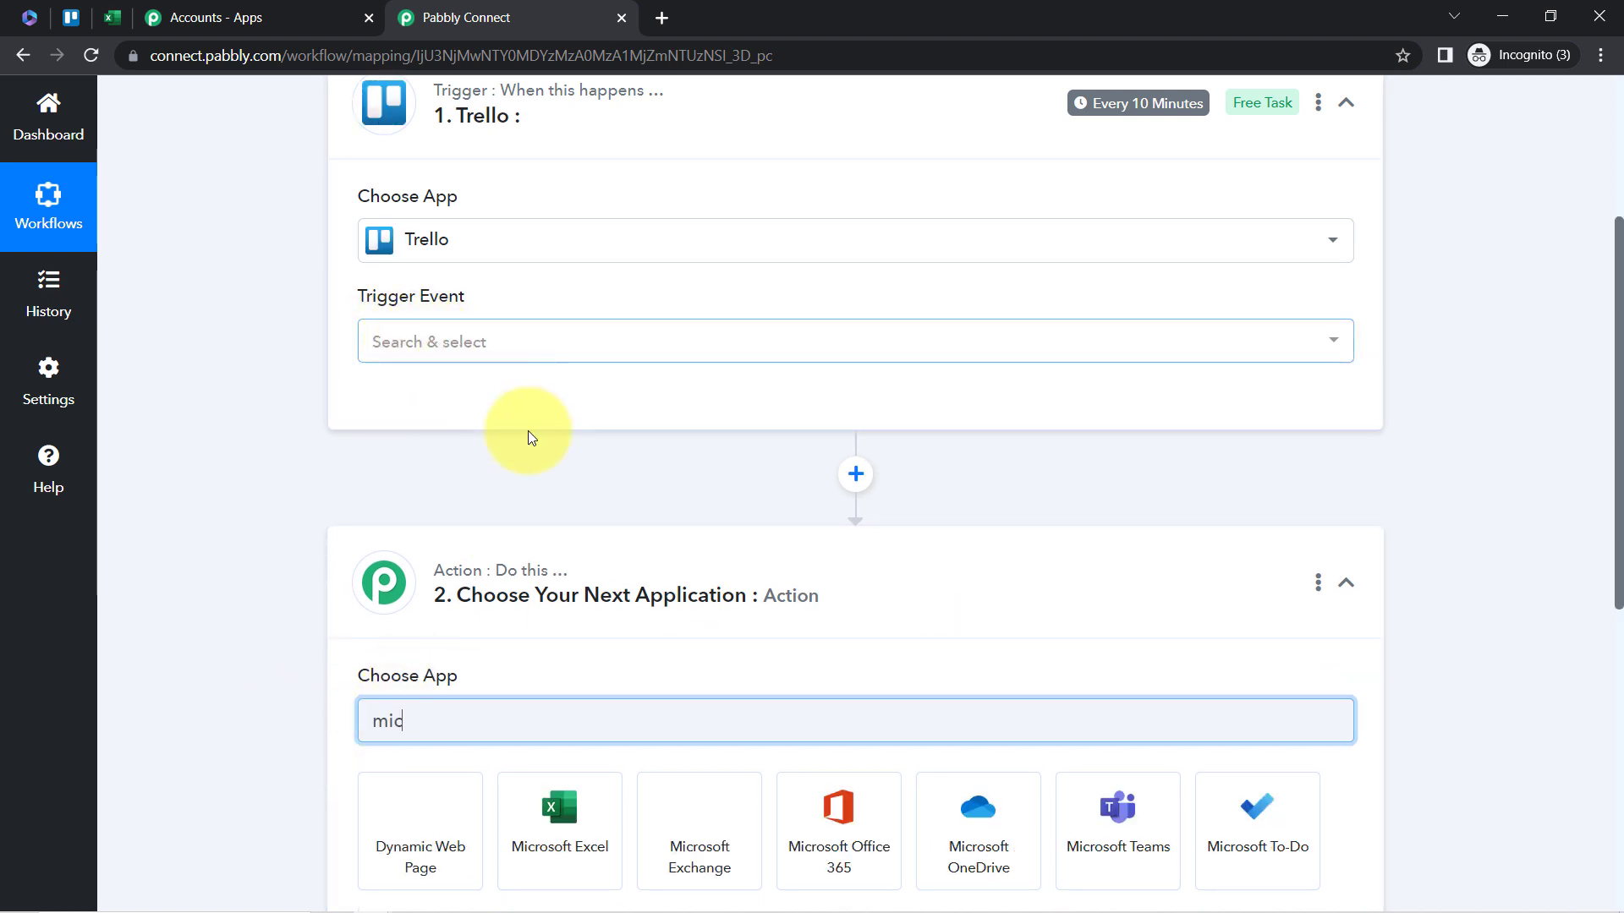
- Set the Trello trigger event to New Card with Details
drag(1617, 525, 1607, 419)
click(421, 565)
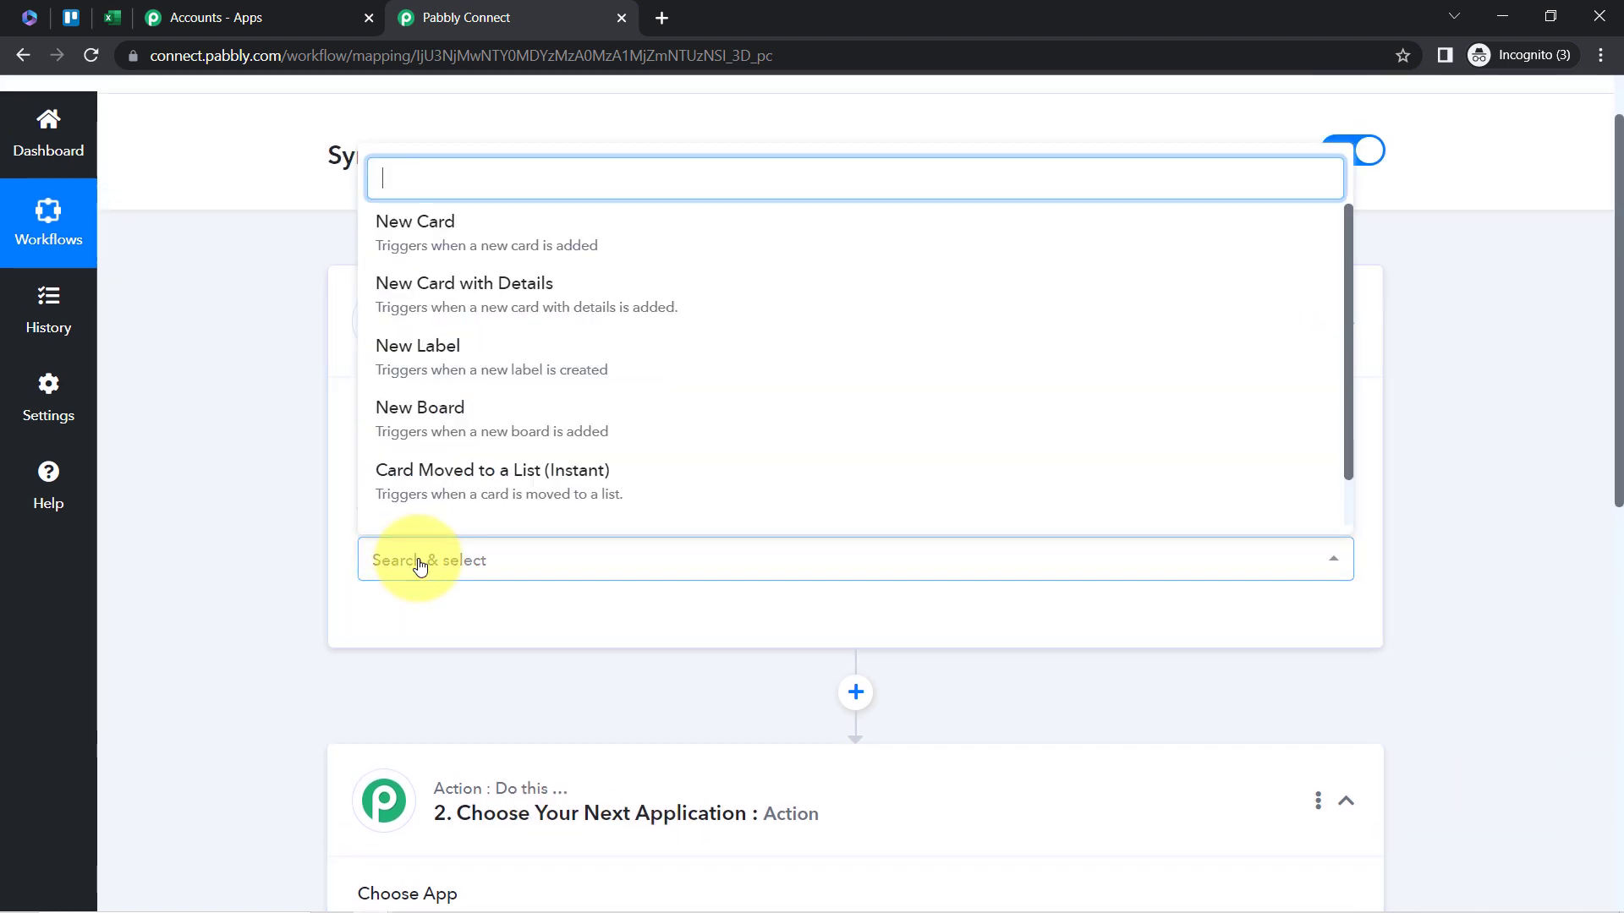
click(503, 304)
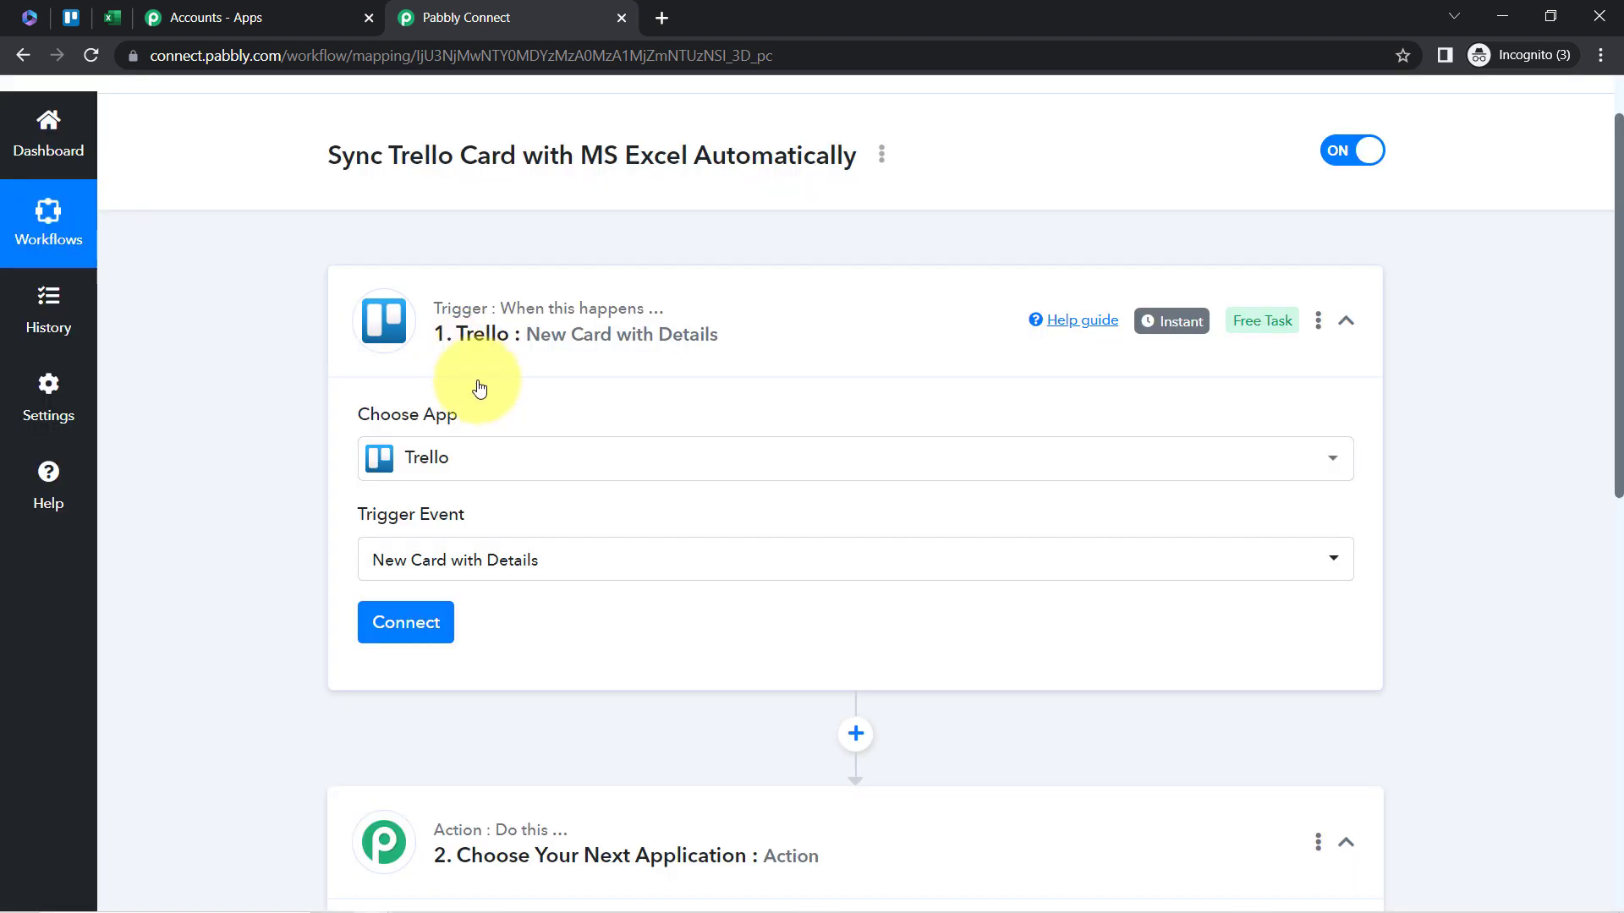
- Start a new Trello connection for the trigger and review its credential fields and the instructions for finding them
click(427, 626)
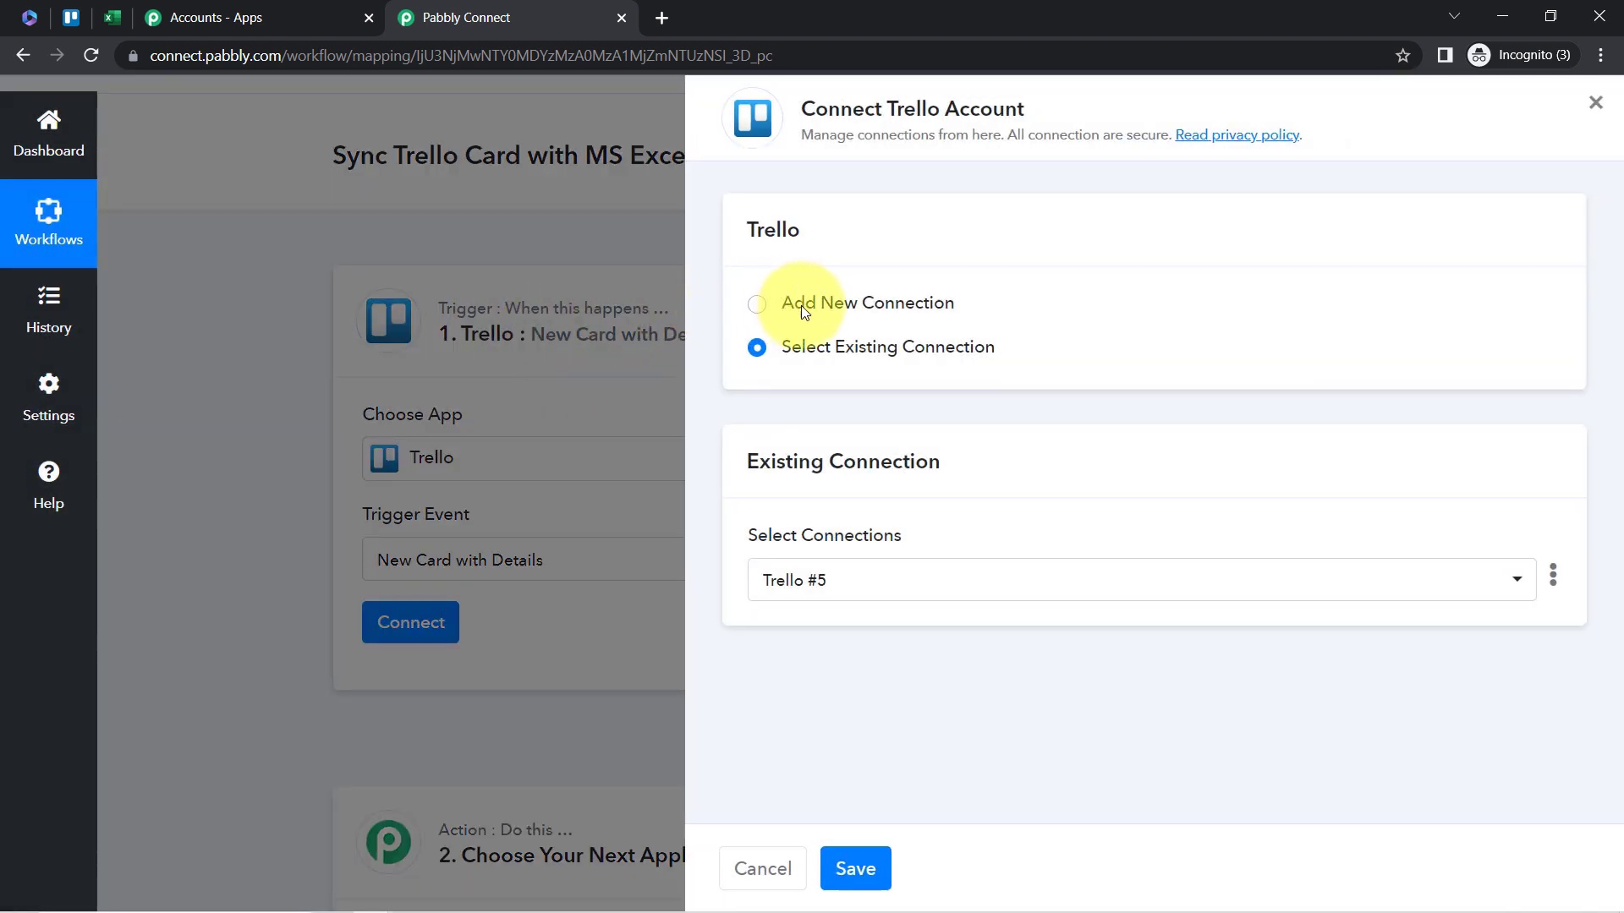
click(804, 309)
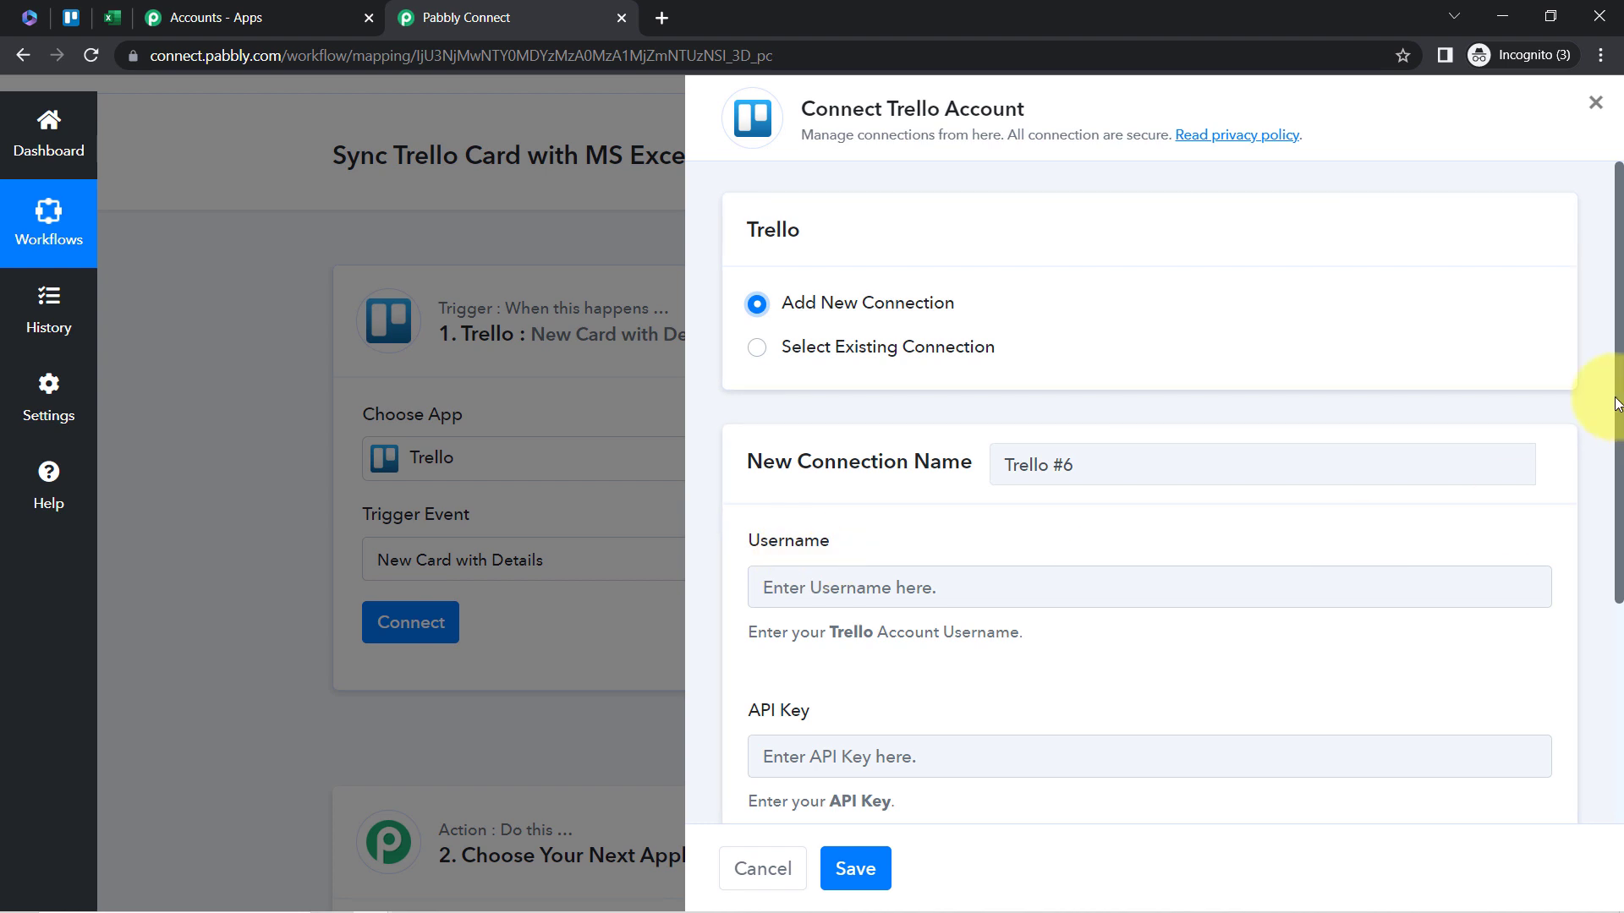
drag(1619, 412, 1605, 630)
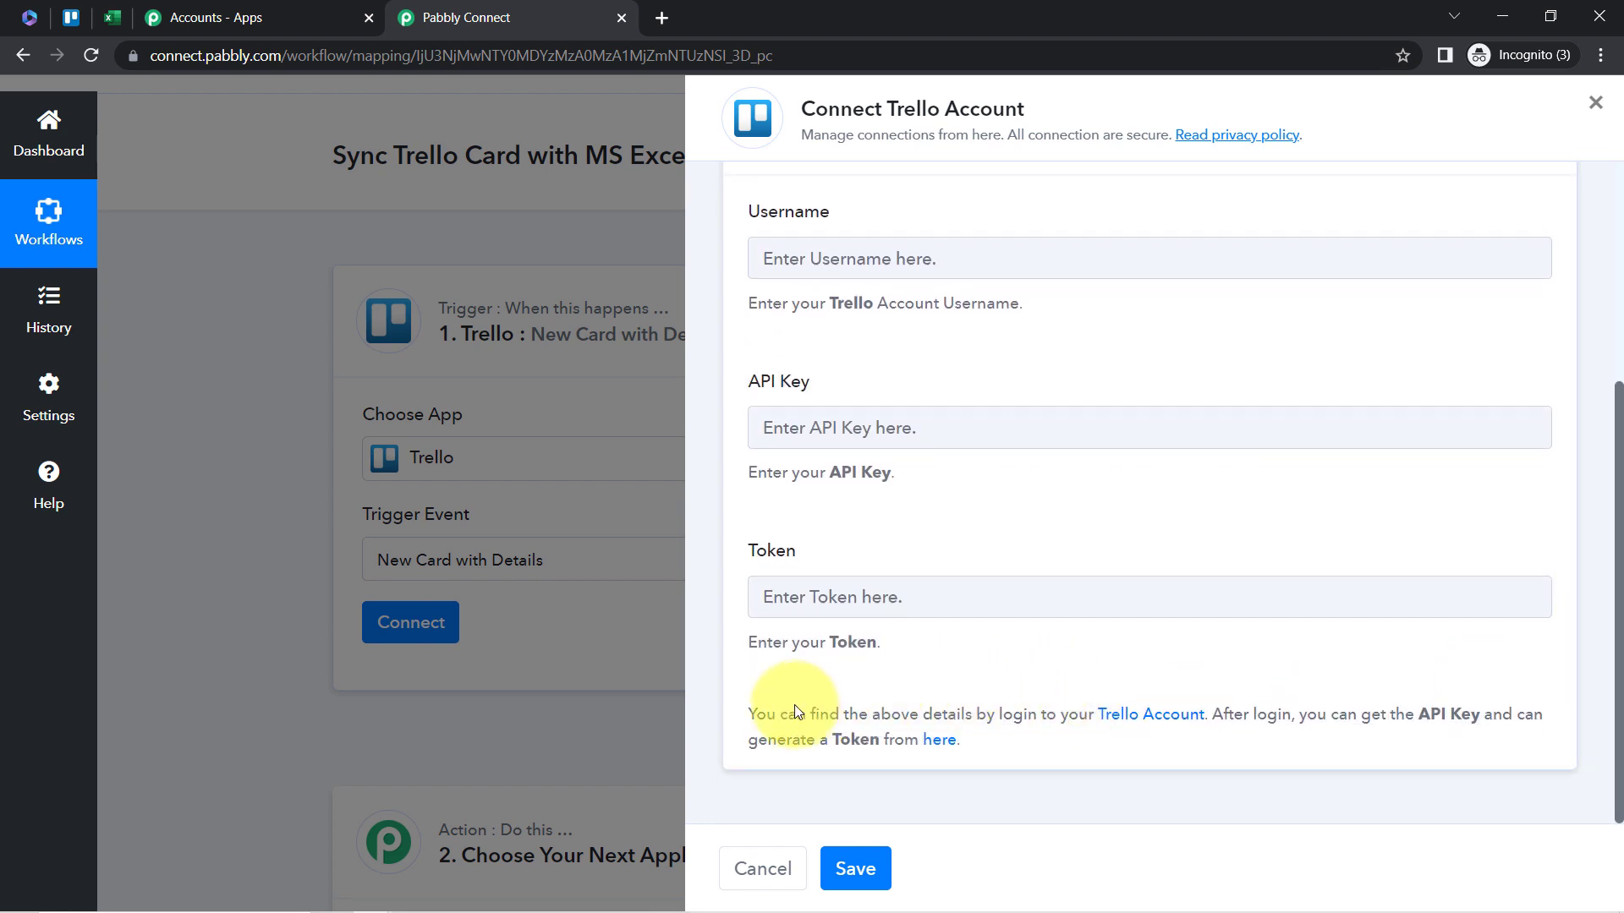
drag(769, 708, 974, 752)
click(1006, 753)
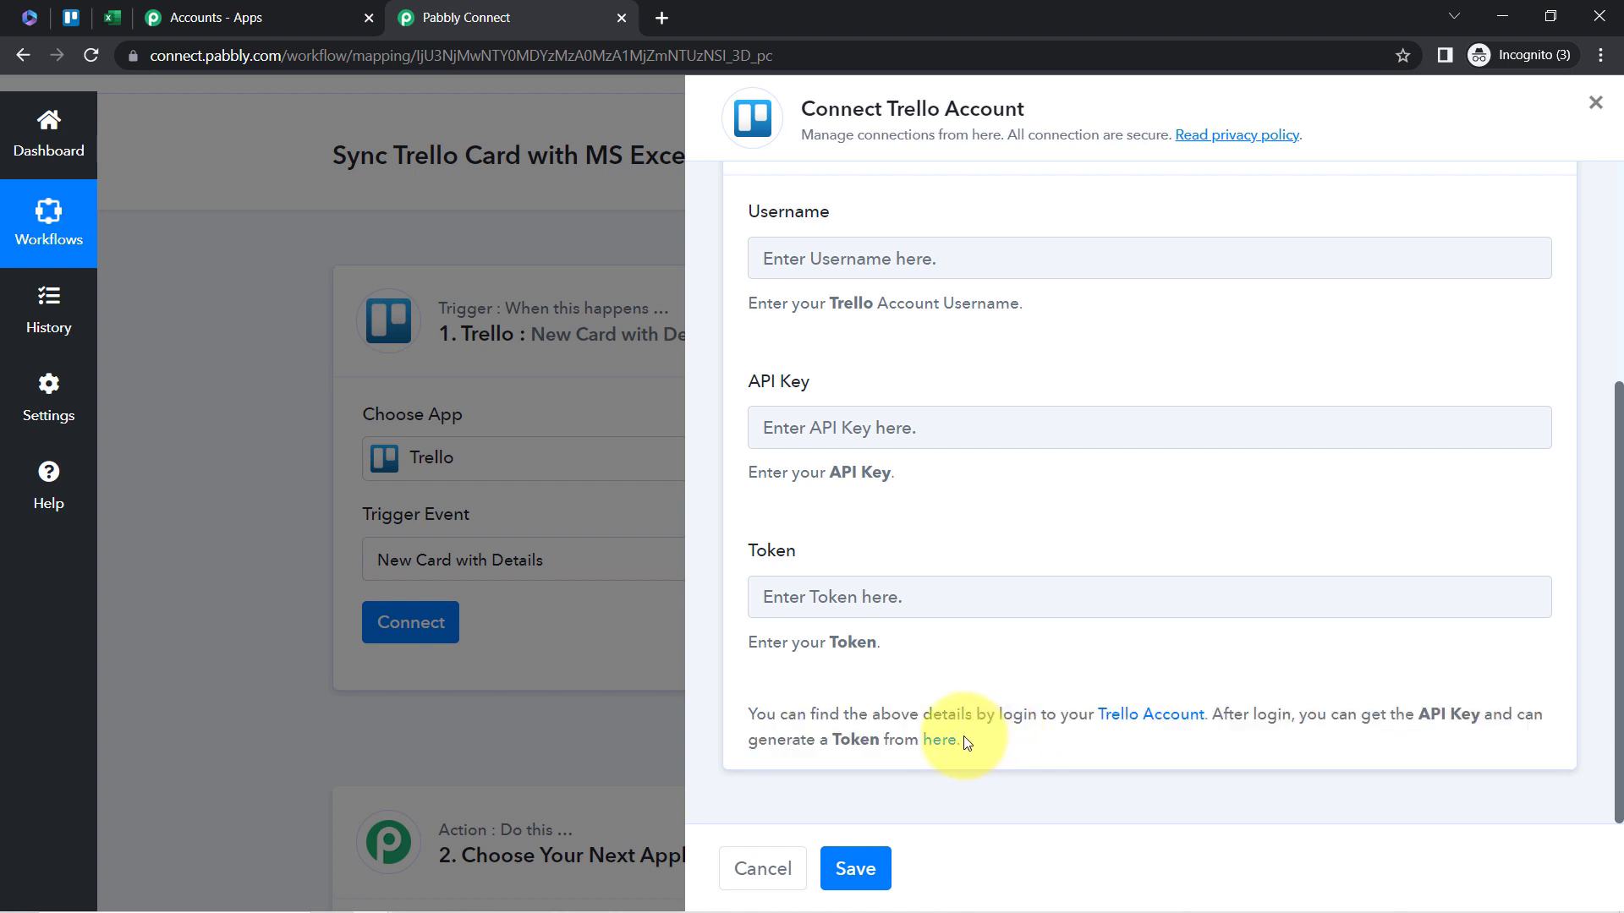
- Open Trello's Developer API Keys page in a separate tab from the link in the connection instructions
right_click(936, 739)
click(983, 571)
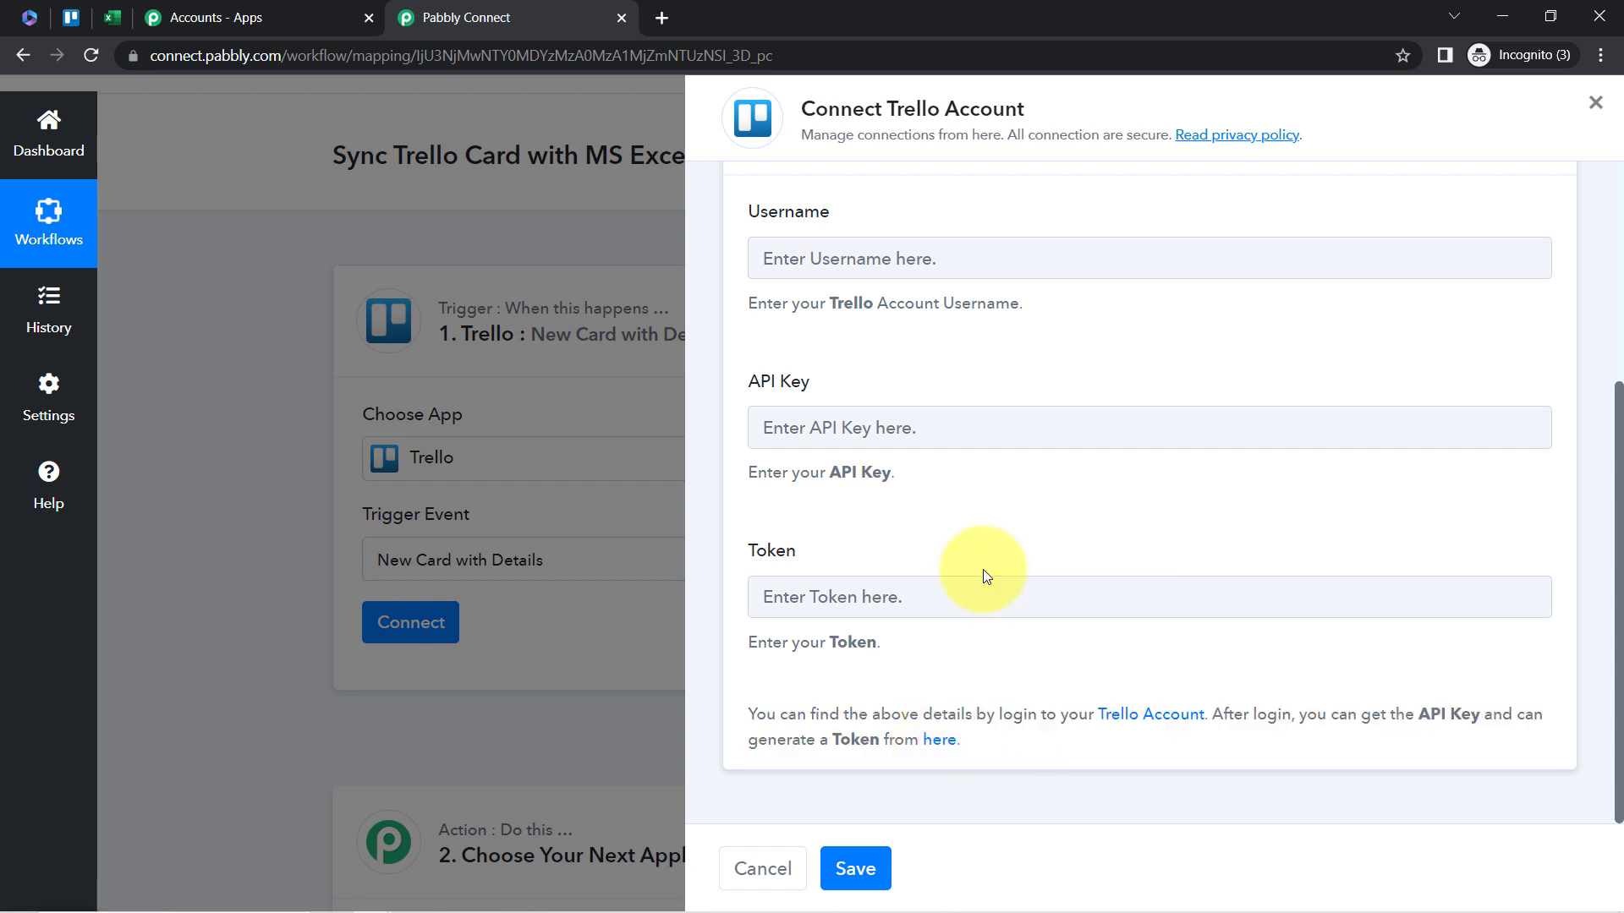
click(90, 20)
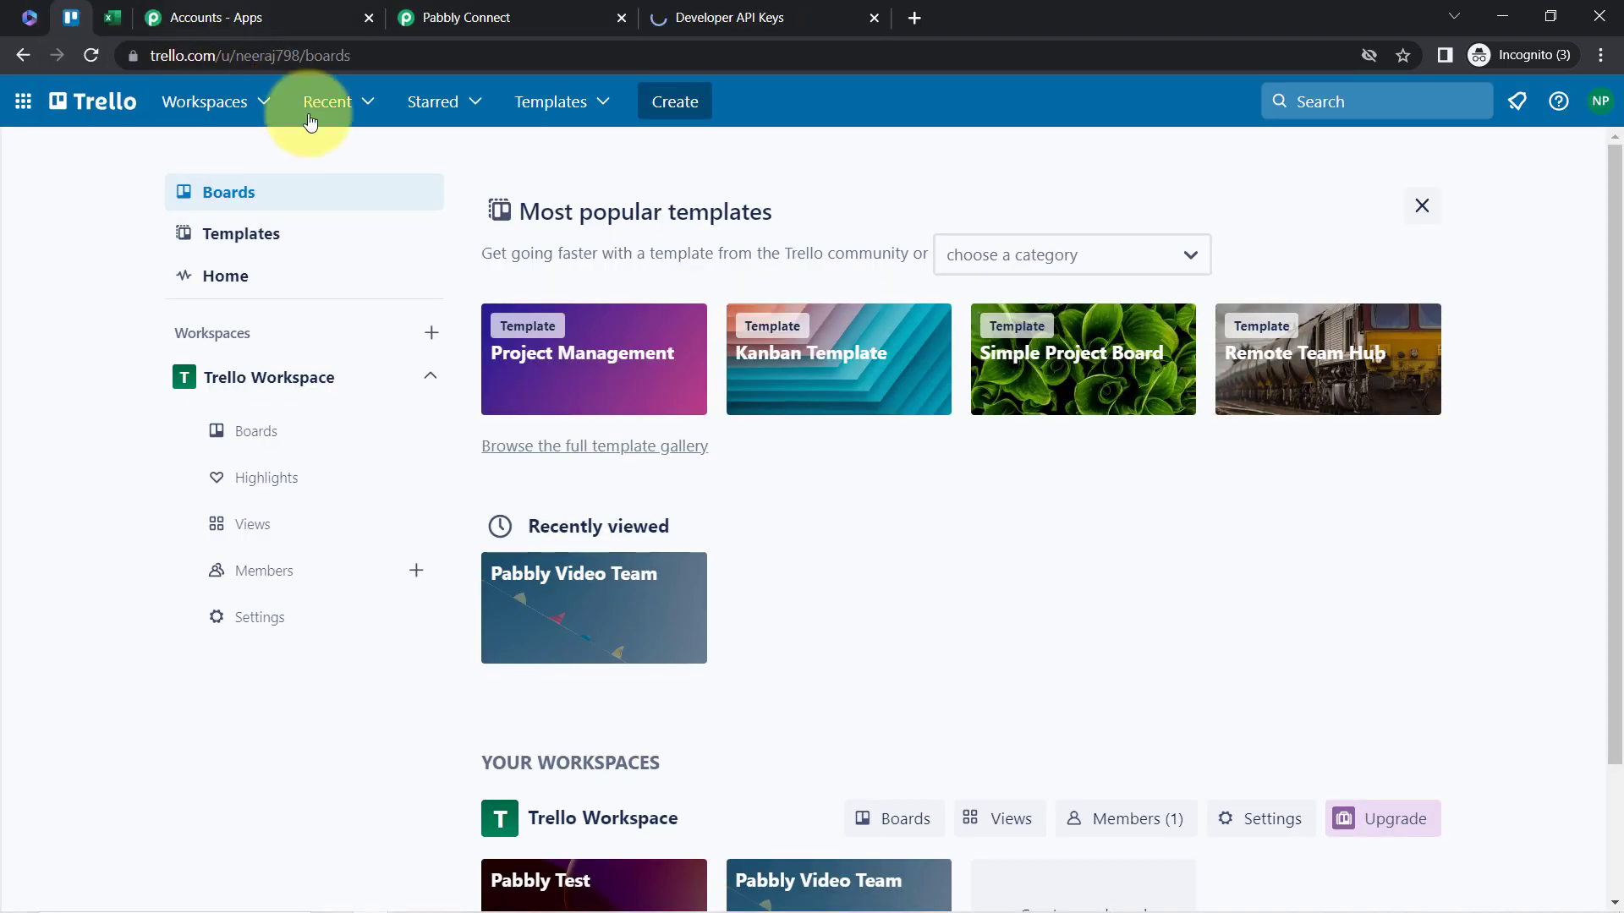
click(748, 7)
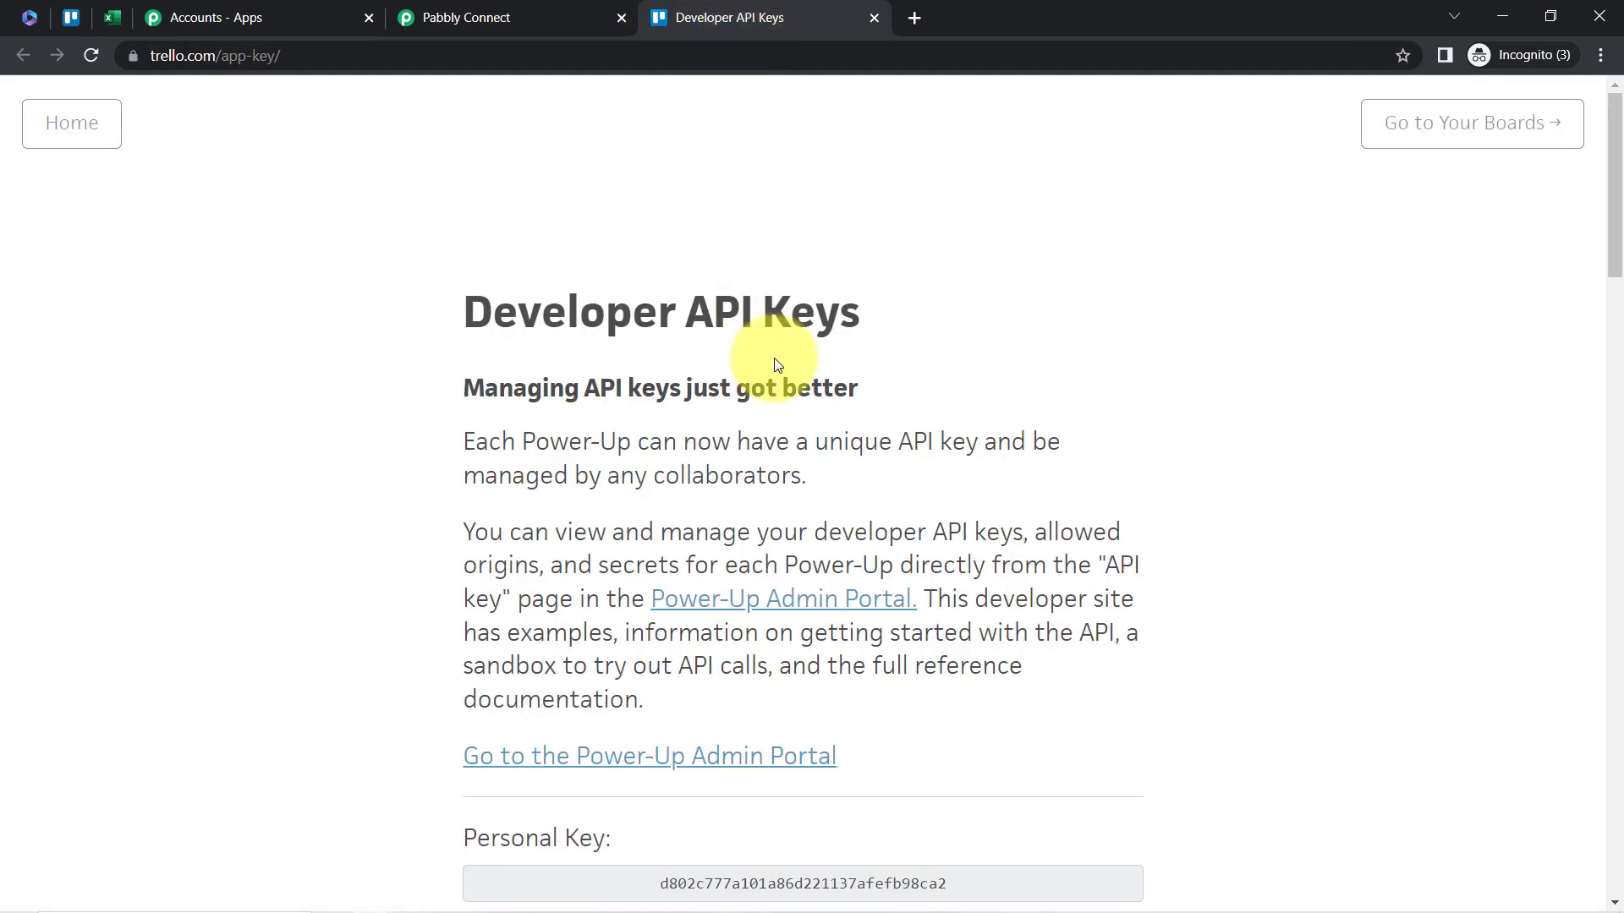
- Copy the personal key from Trello's Developer API Keys page into the API Key field of the Trello connection in Pabbly Connect
drag(1612, 212, 1613, 284)
double_click(807, 533)
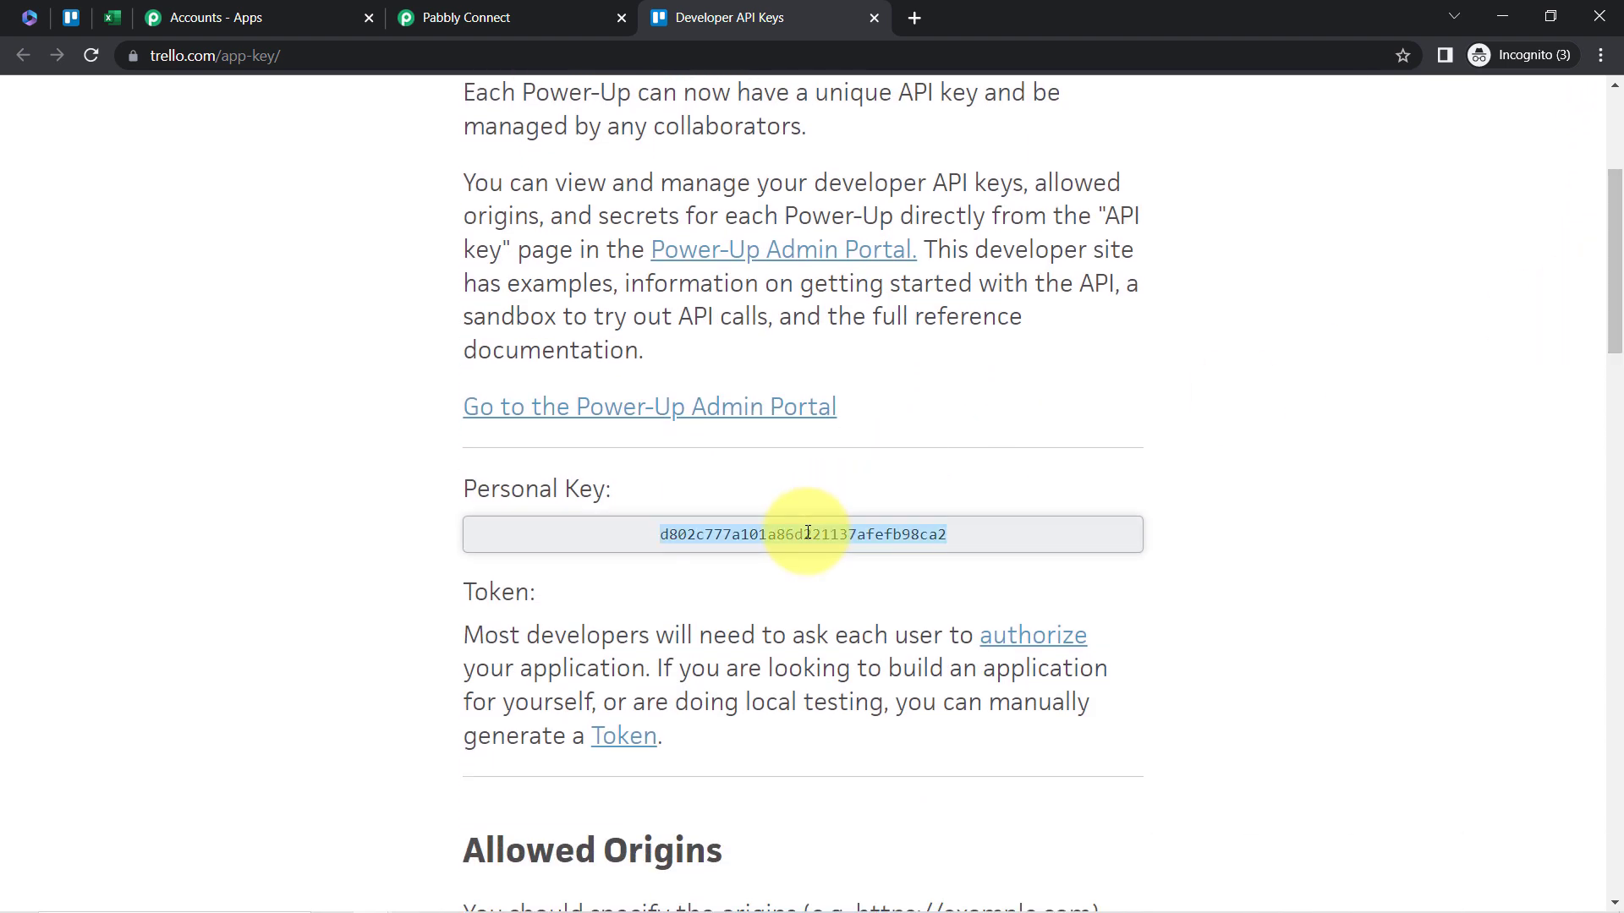
click(466, 17)
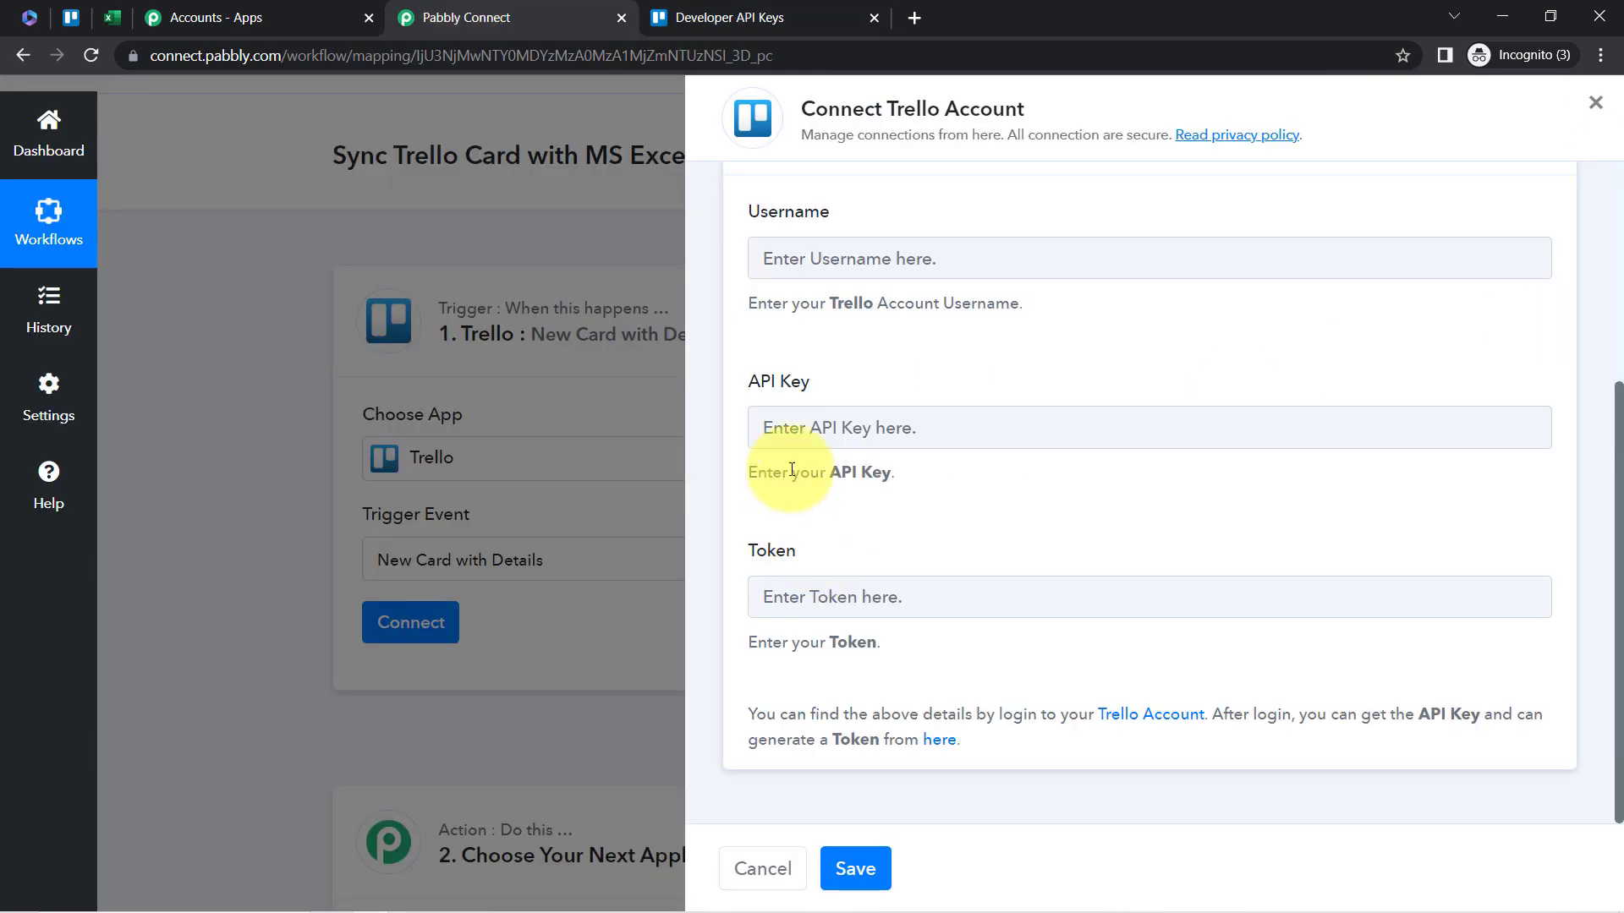
click(771, 423)
key(ctrl+v)
- Generate a token manually from Trello's Developer API Keys page and allow Server Token access to the account
click(790, 17)
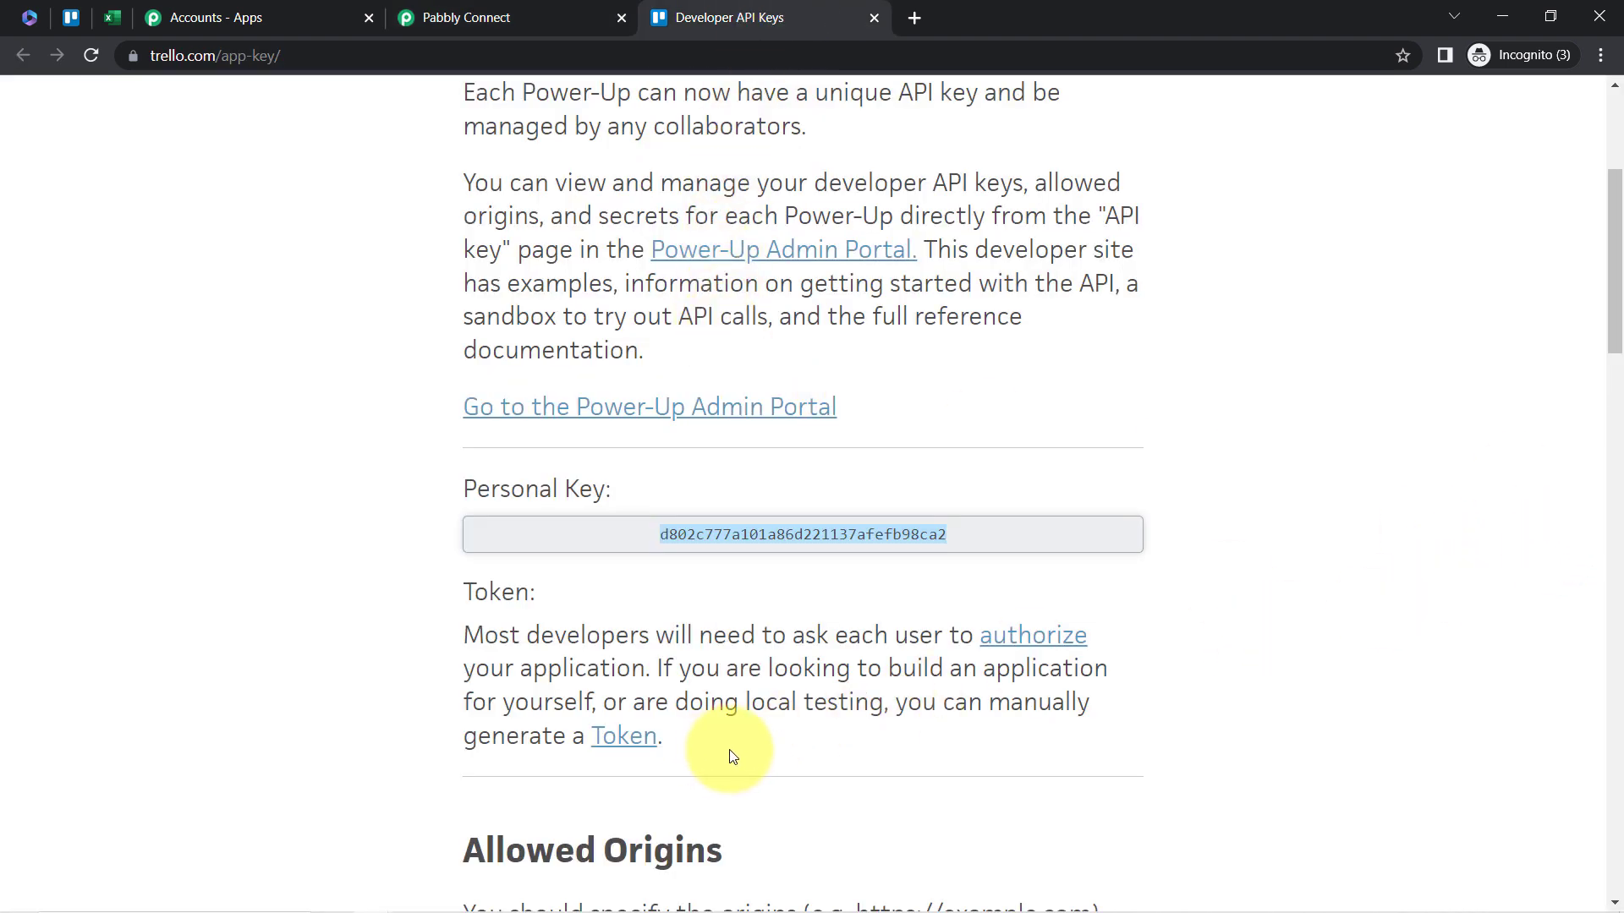
click(922, 701)
drag(922, 700, 635, 753)
click(695, 741)
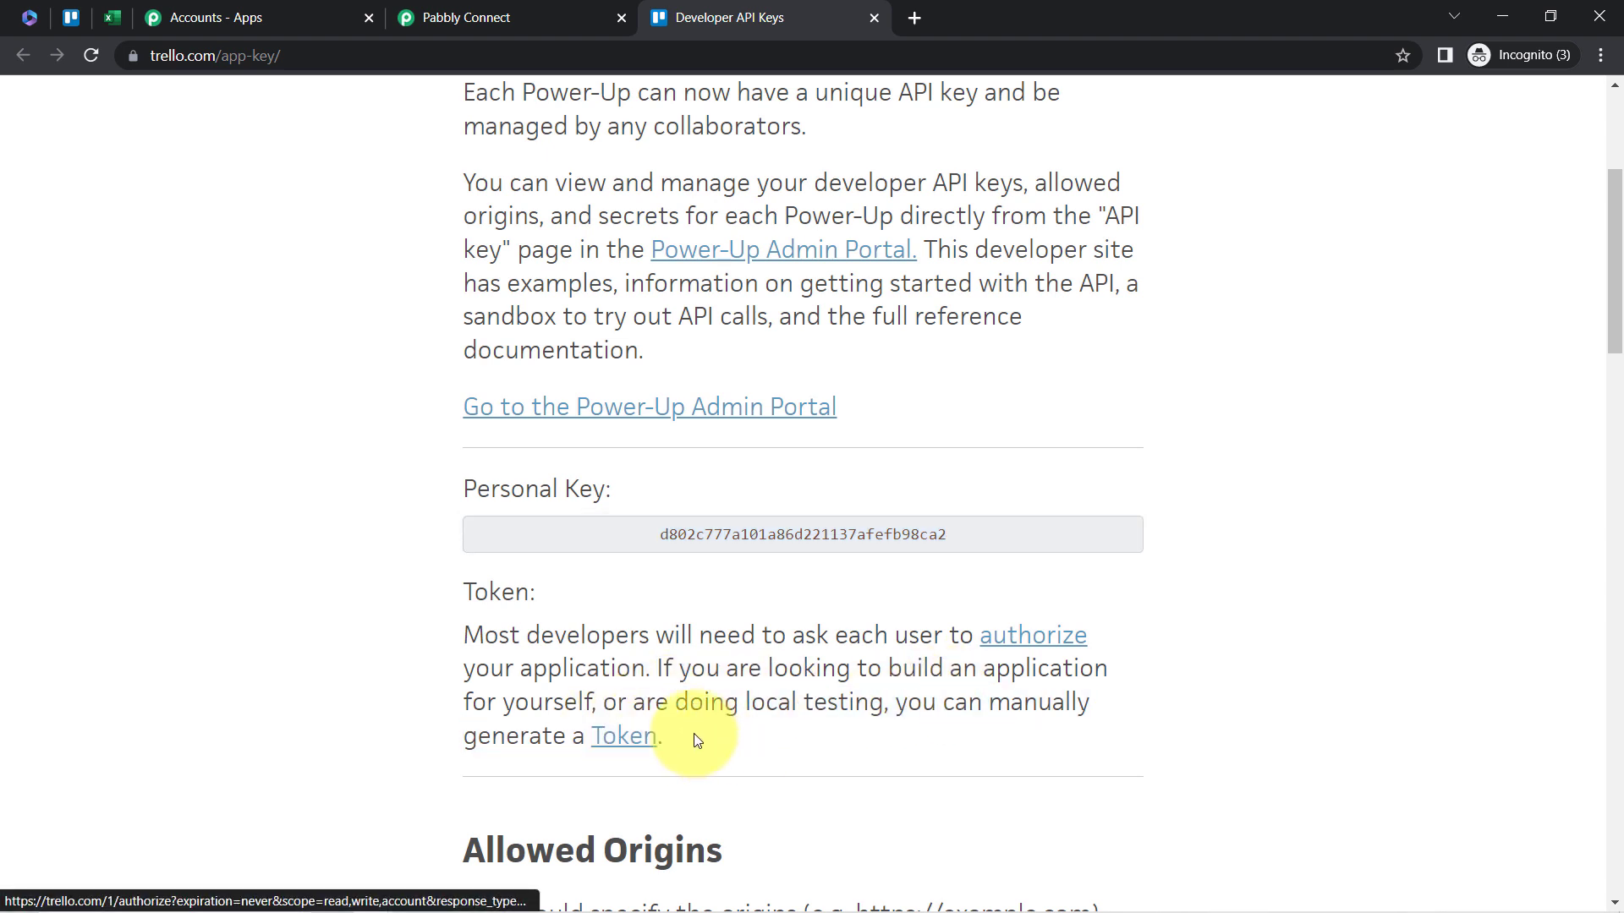
click(622, 738)
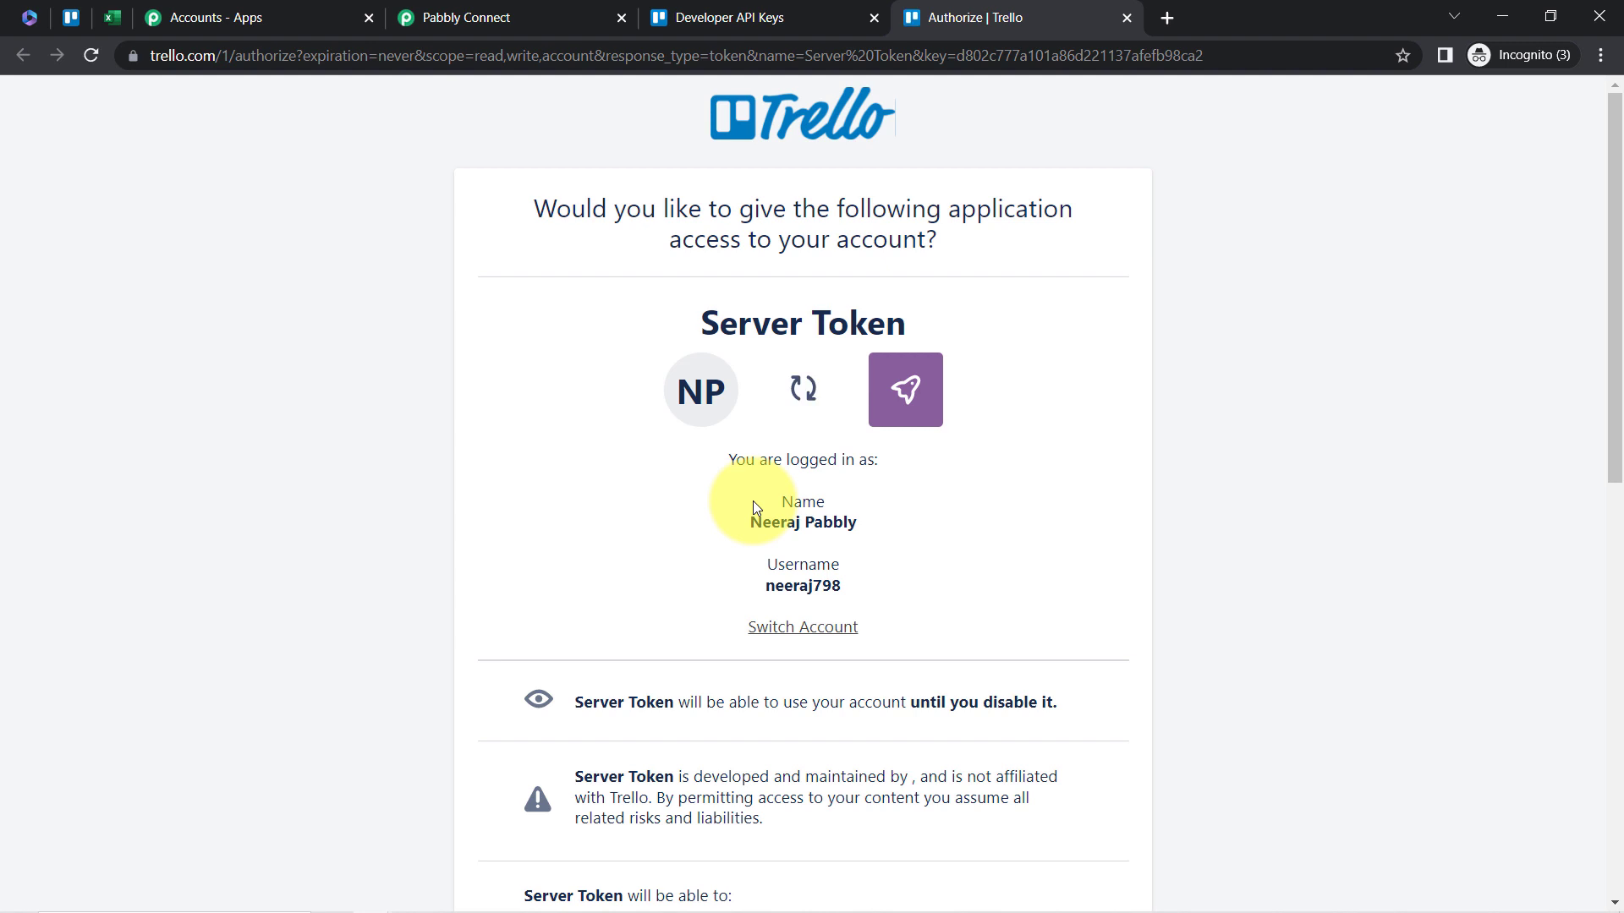
drag(1613, 448, 1606, 846)
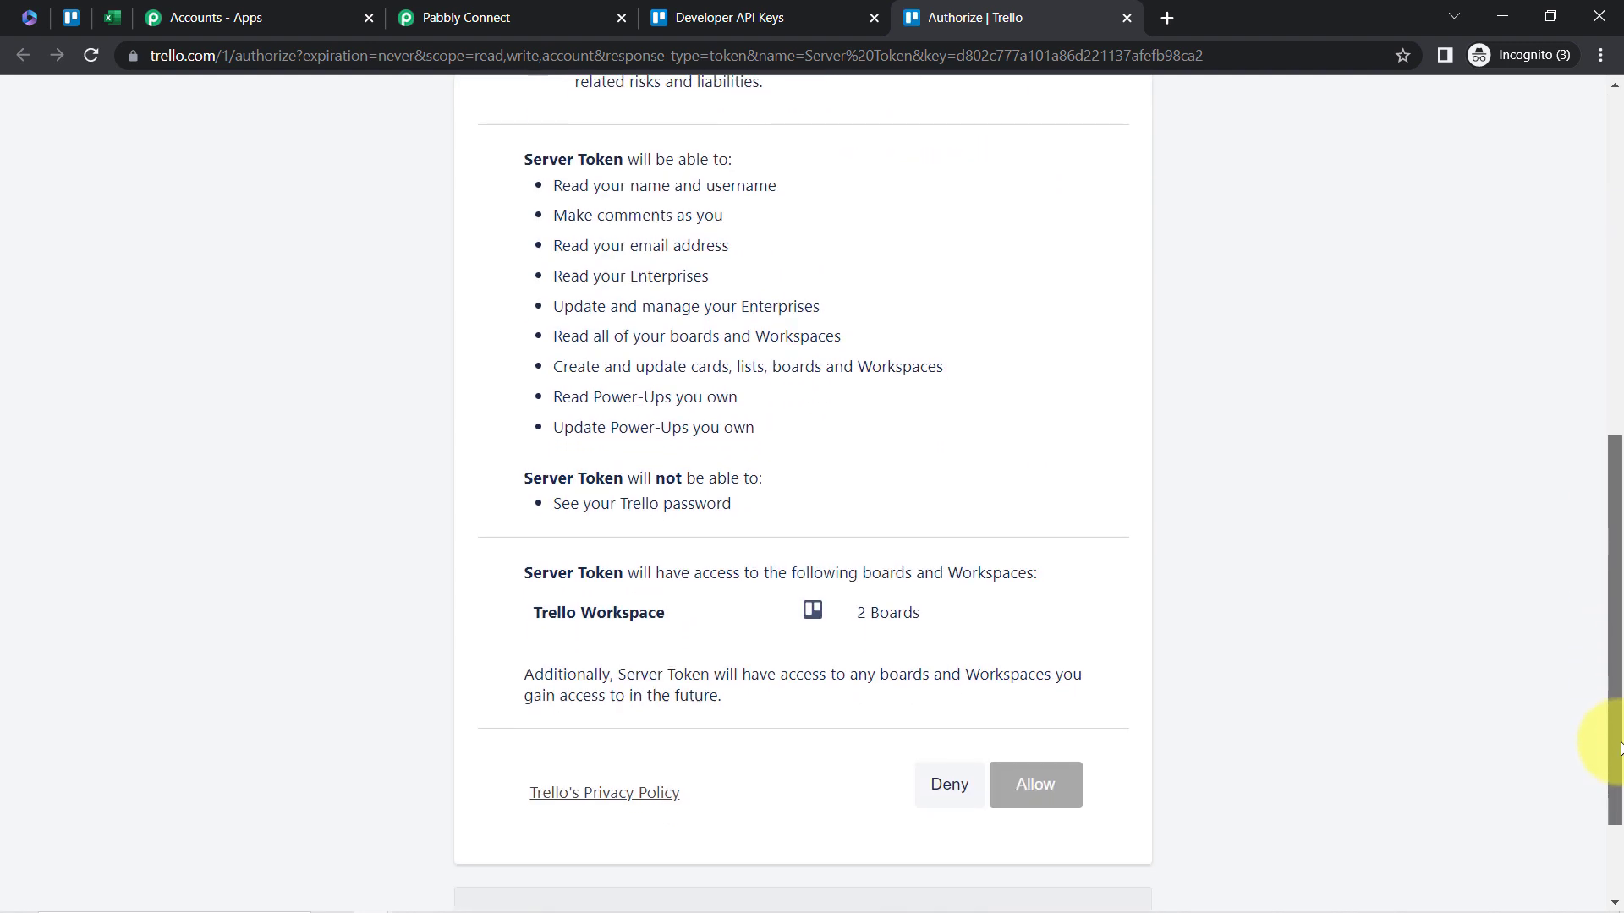
click(1039, 787)
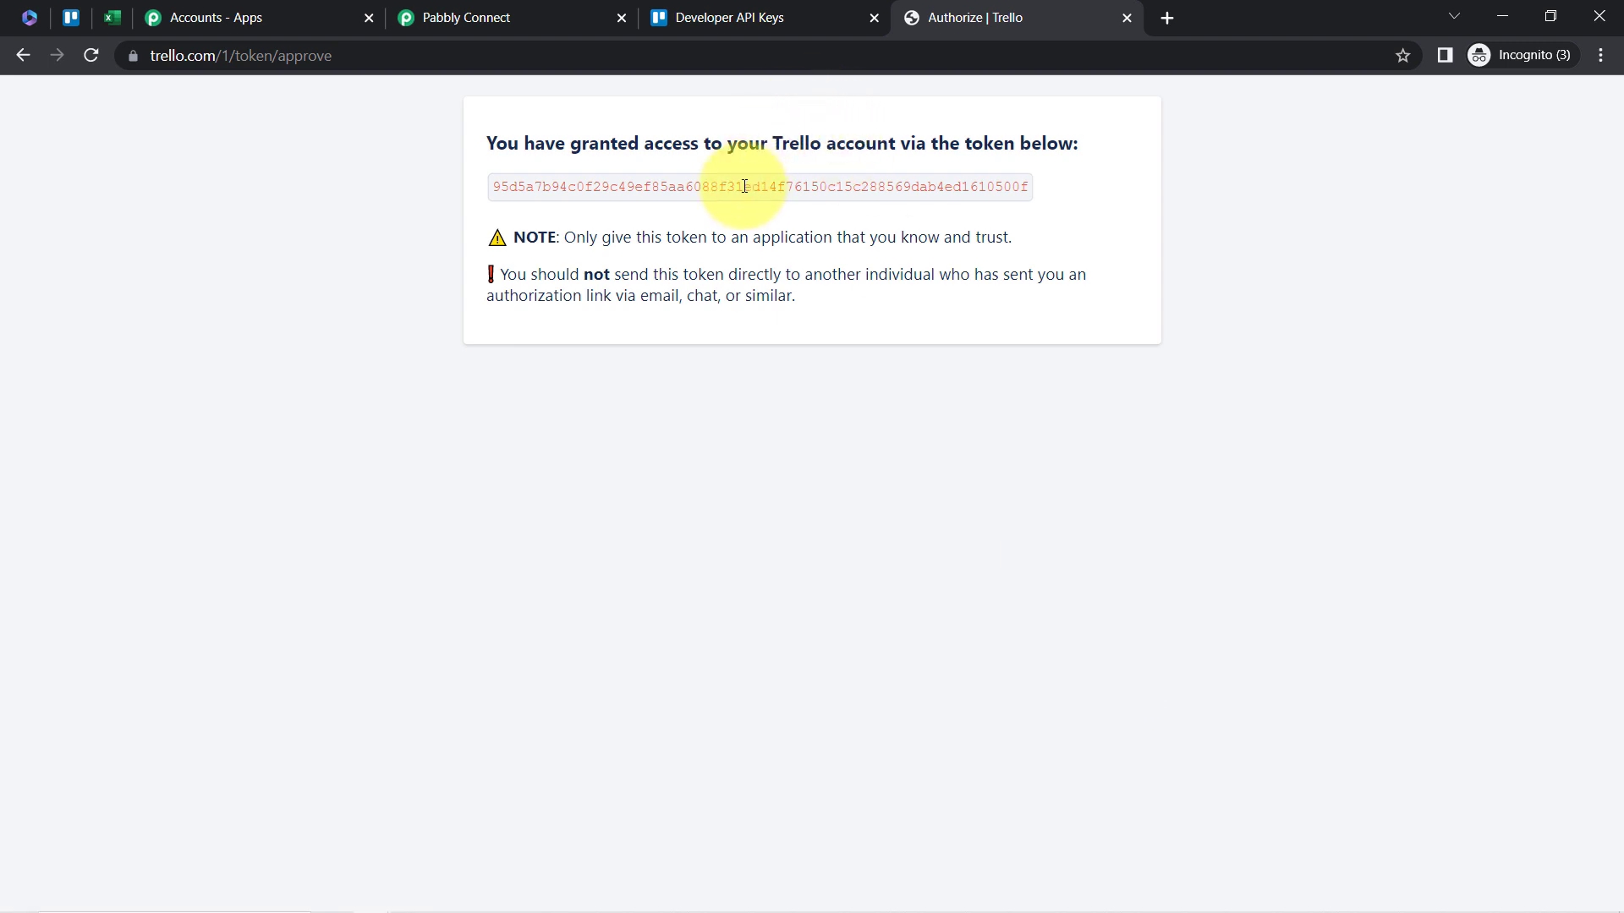
- Copy the generated Trello token into the Token field of the Trello connection in Pabbly Connect
double_click(744, 186)
key(ctrl+c)
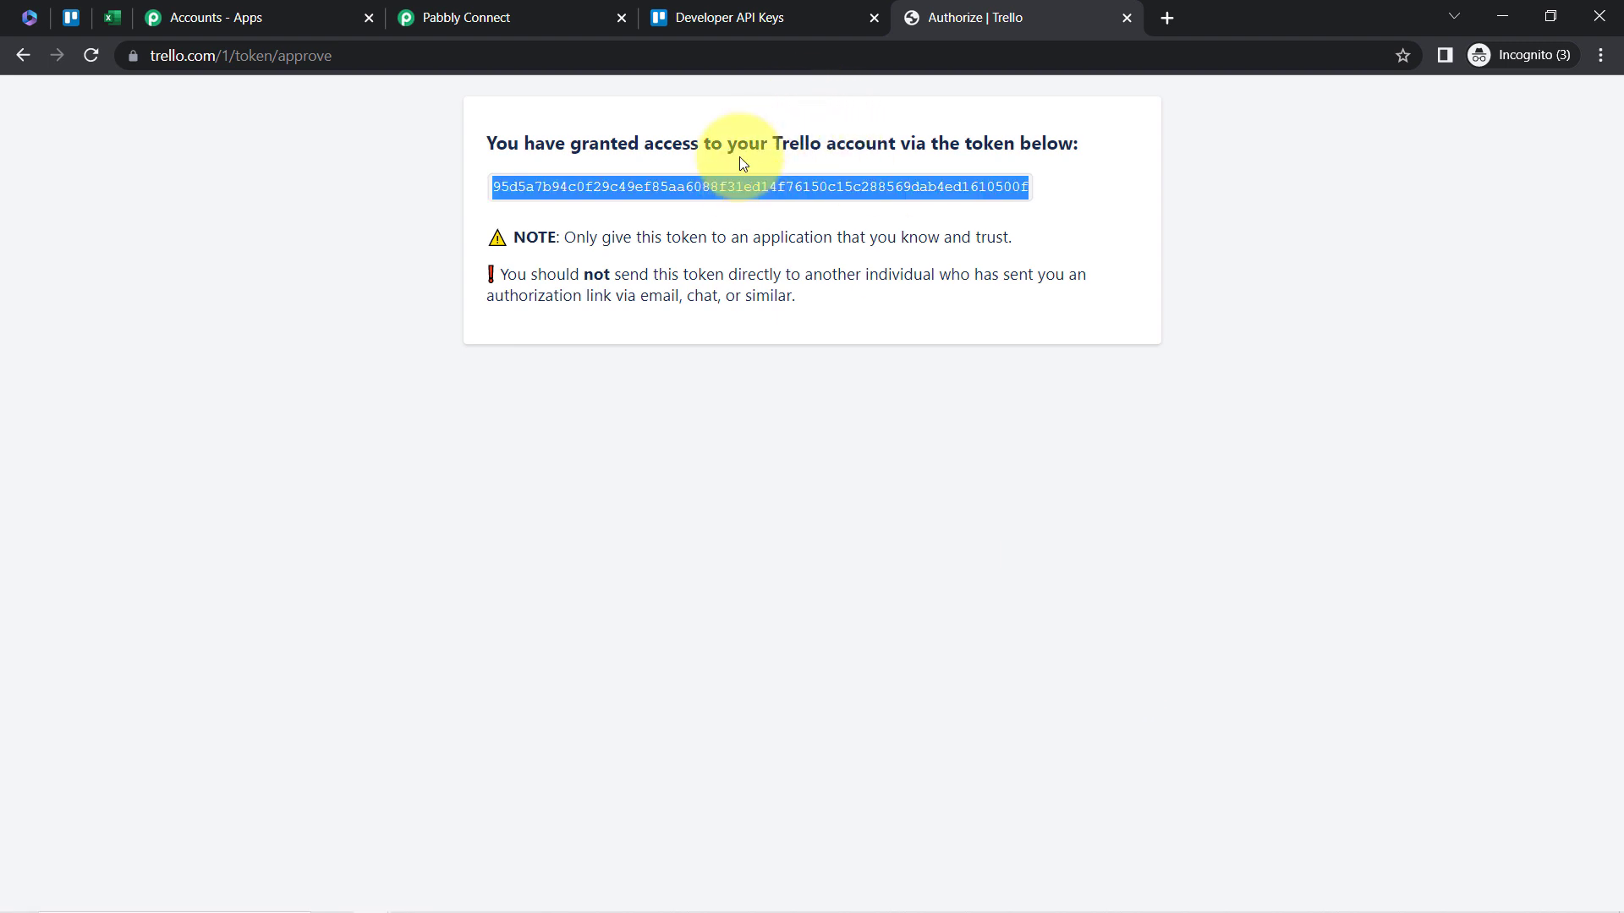
click(563, 31)
click(773, 586)
key(ctrl+v)
- Fill in the Trello account username and save the connection
click(783, 268)
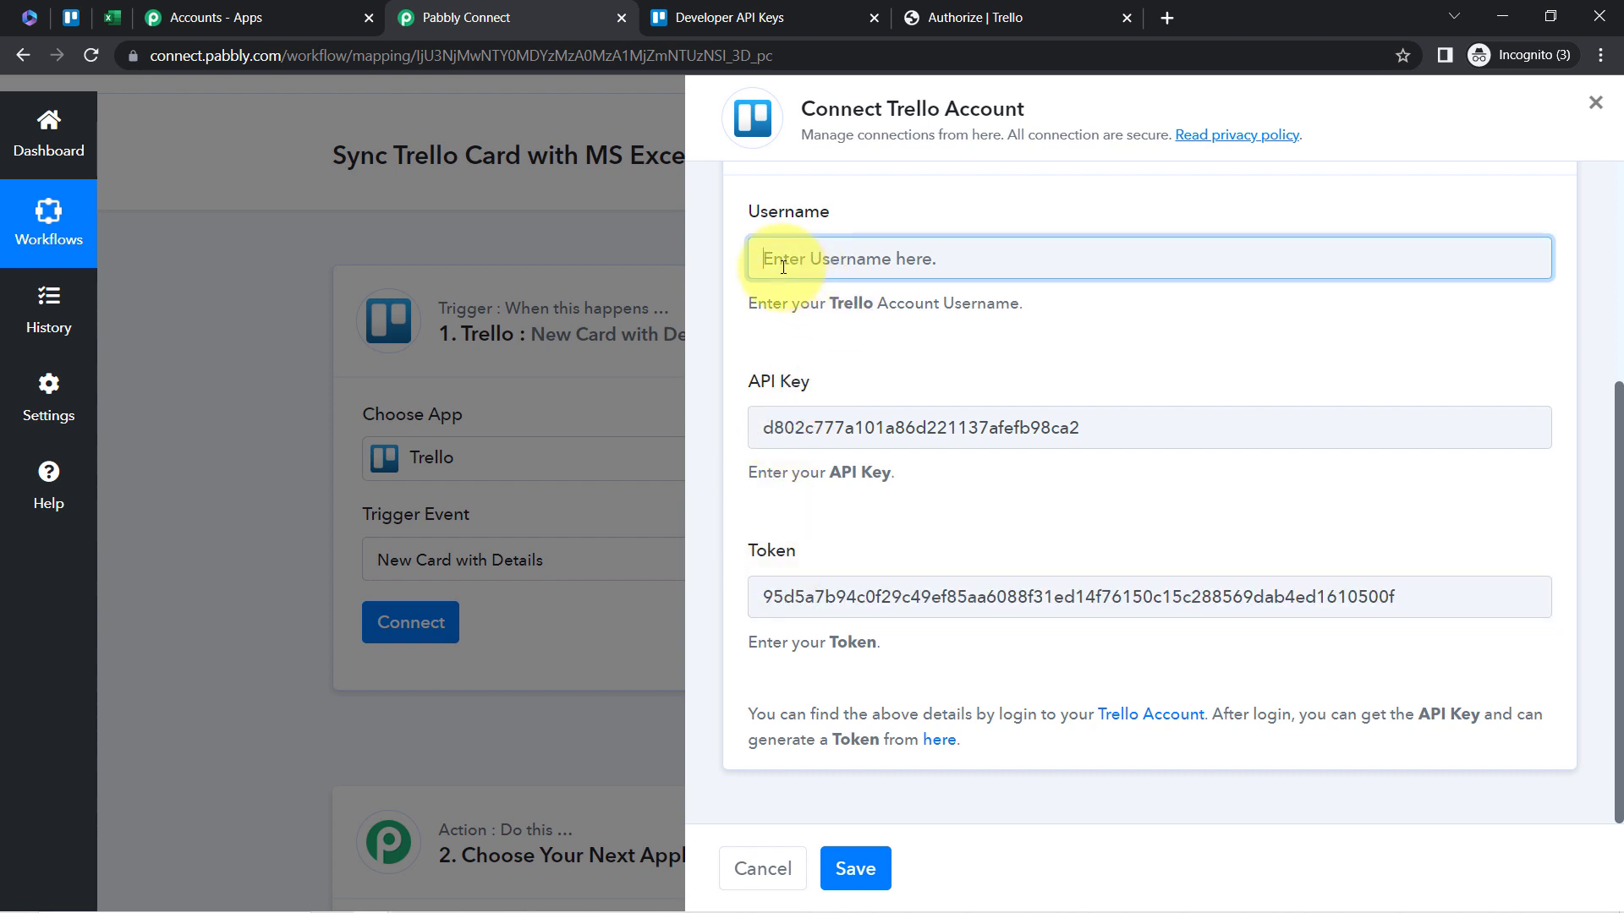
key(ctrl+v)
click(869, 870)
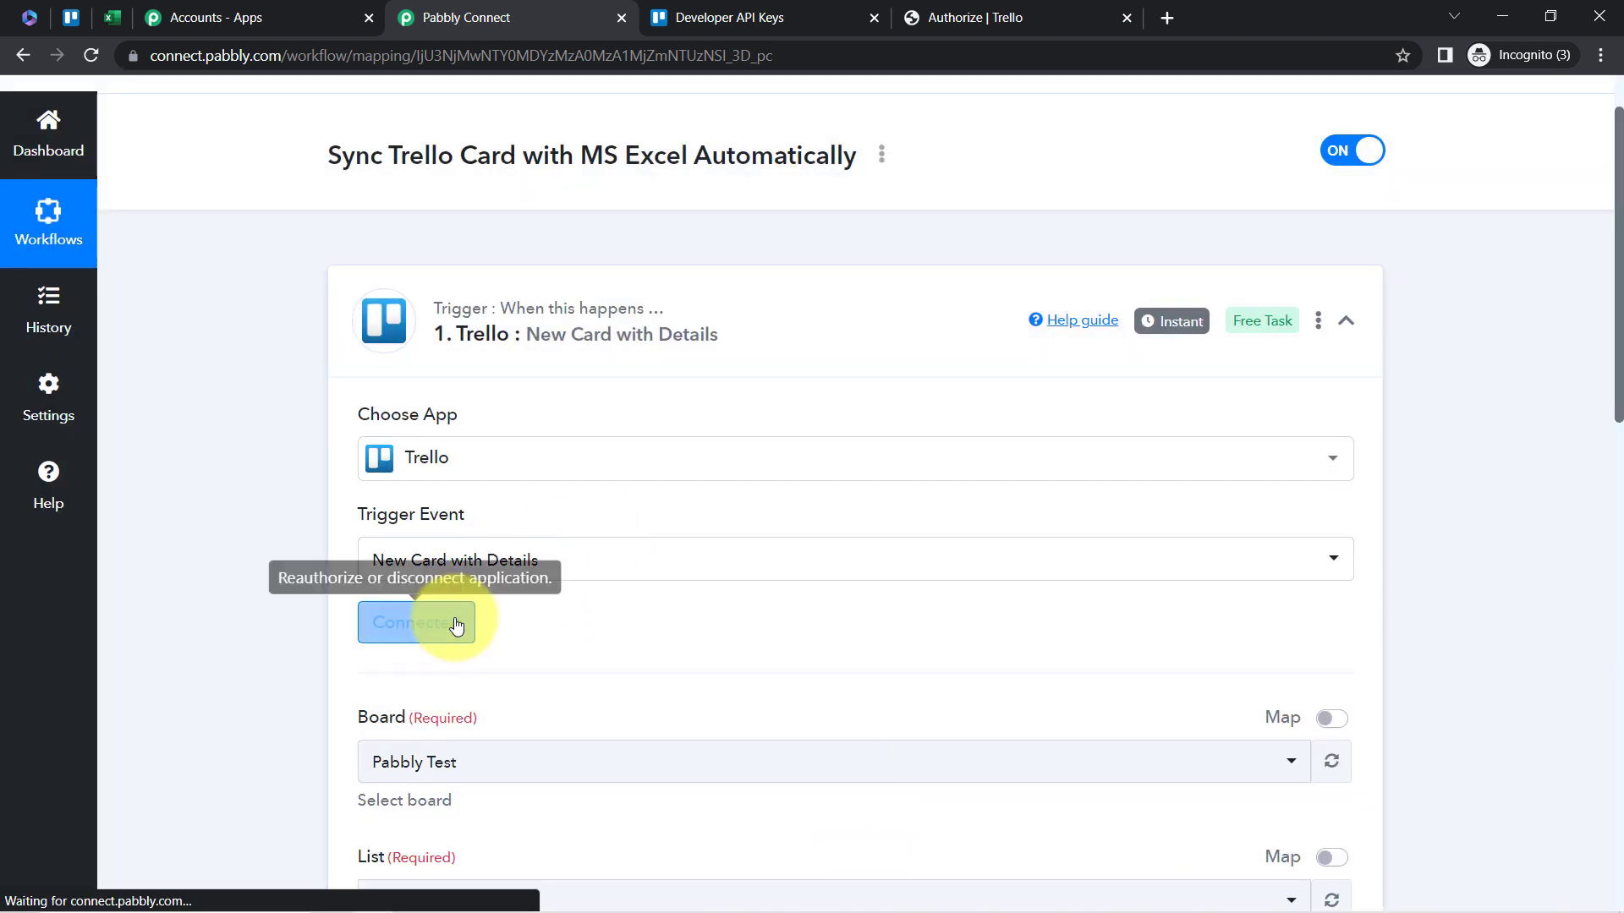
- Look through the trigger's board choices and open the Pabbly Video Team board in Trello to view its lists
scroll(1617, 525, down, 5)
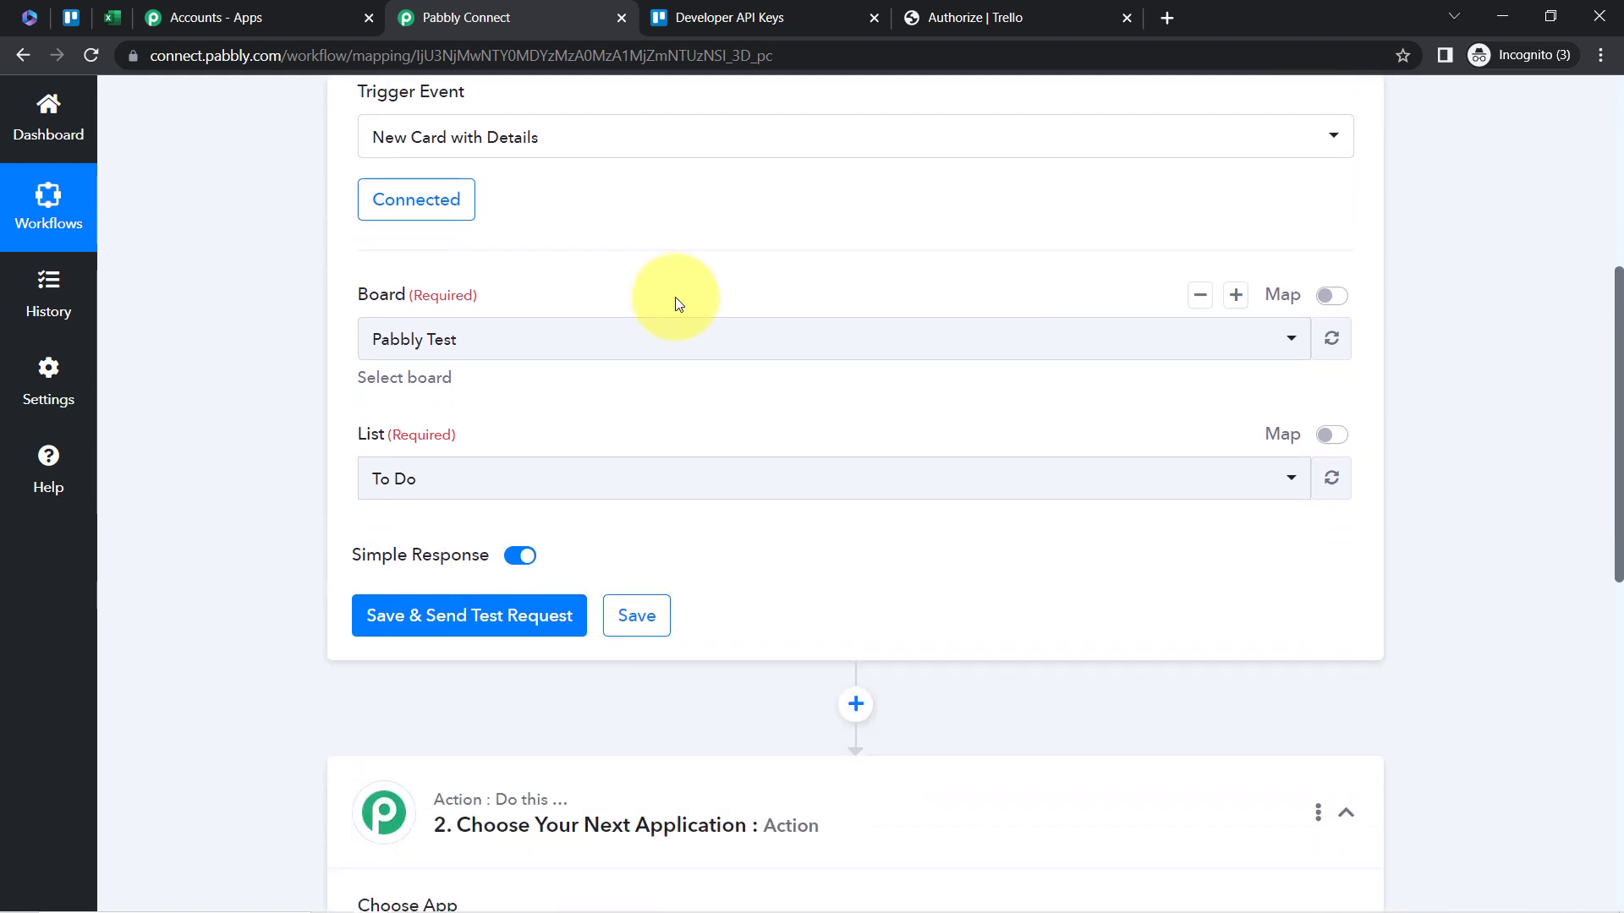
click(385, 329)
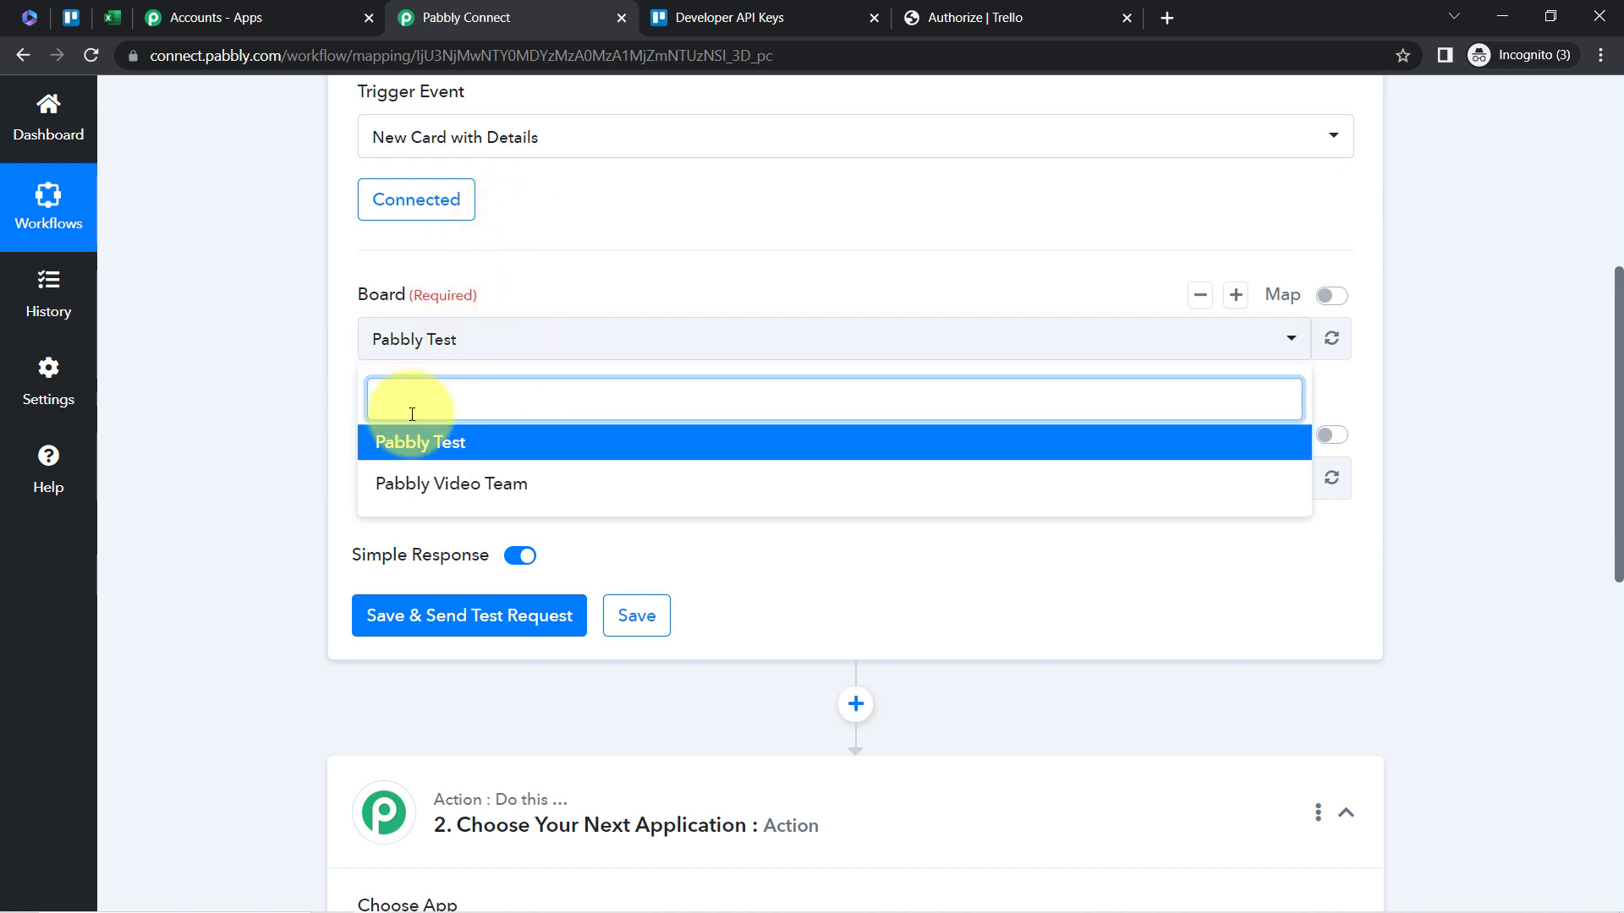
click(254, 355)
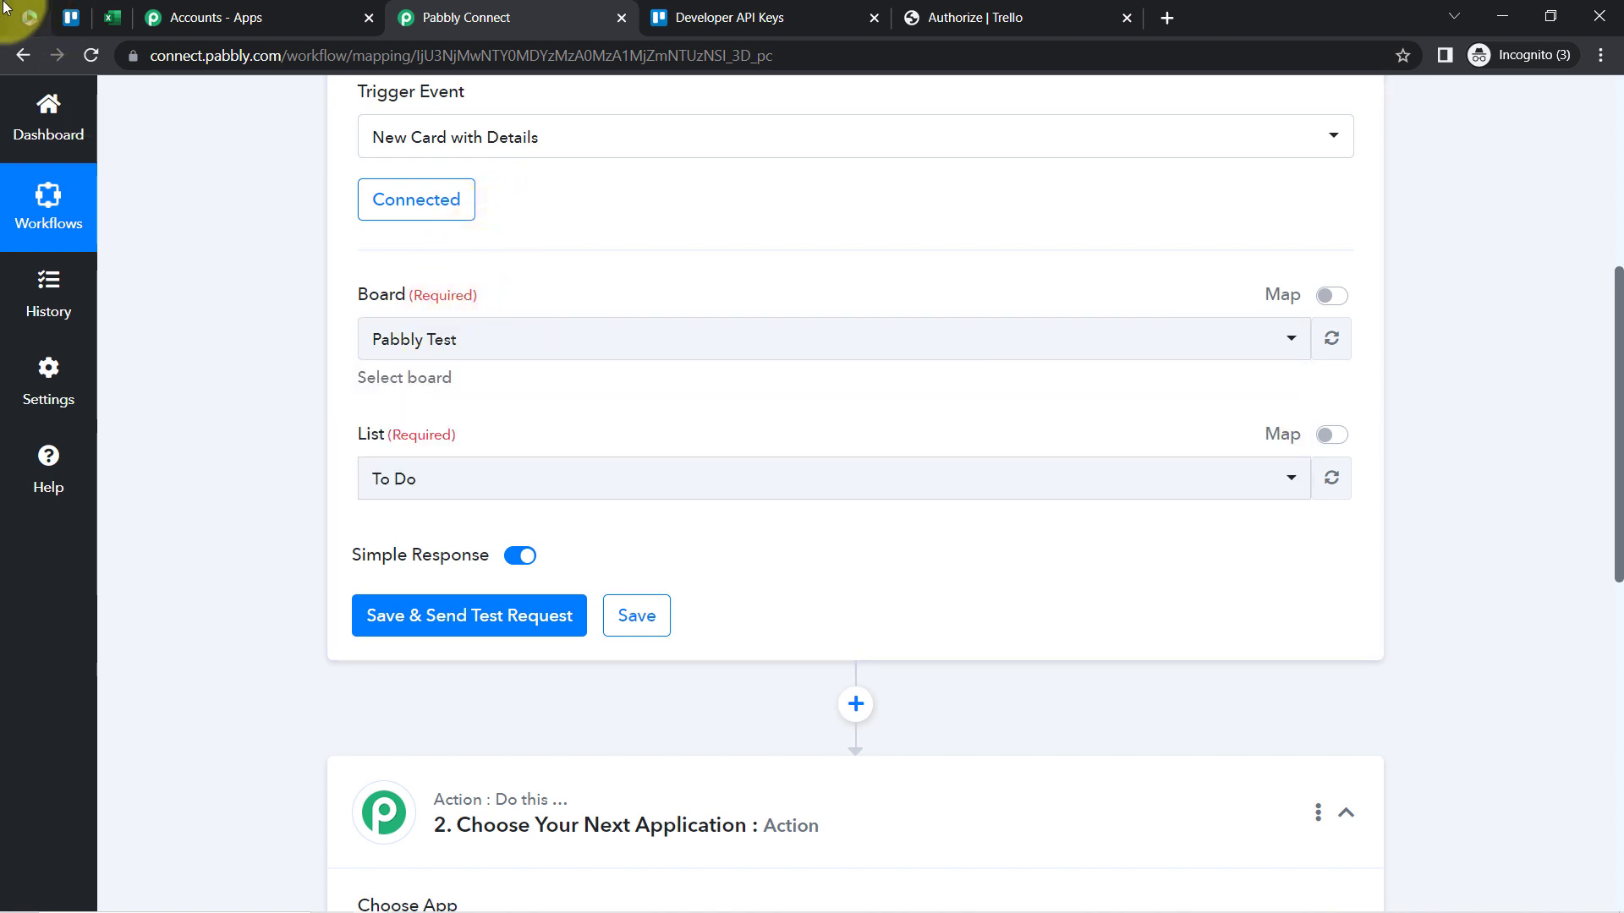
click(382, 339)
click(167, 350)
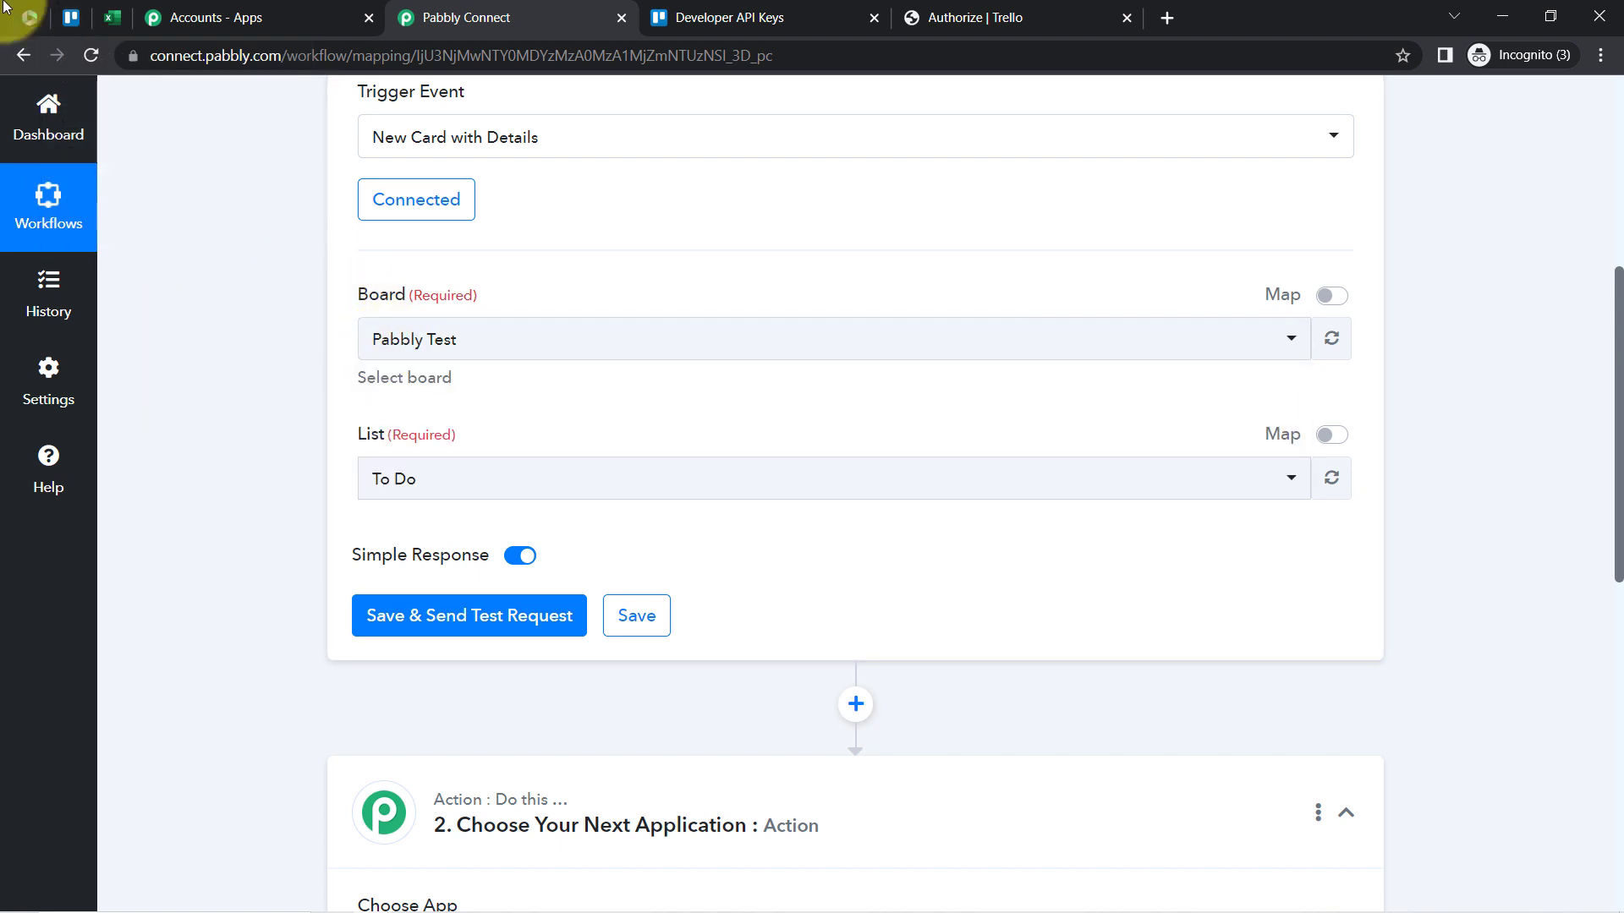
click(68, 19)
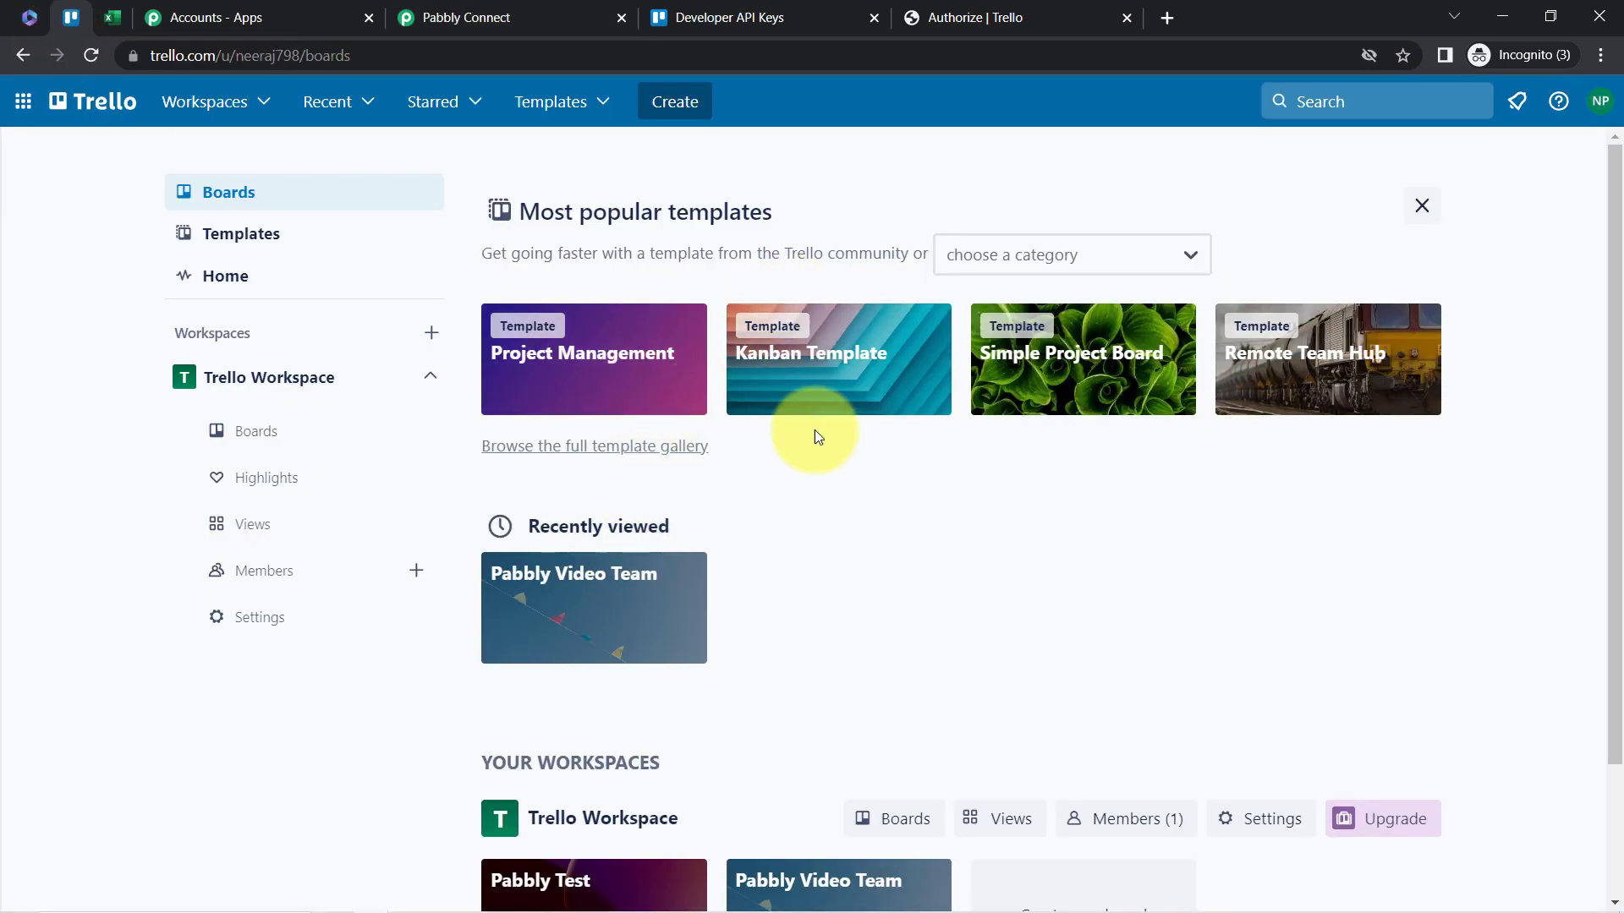
scroll(1618, 338, down, 2)
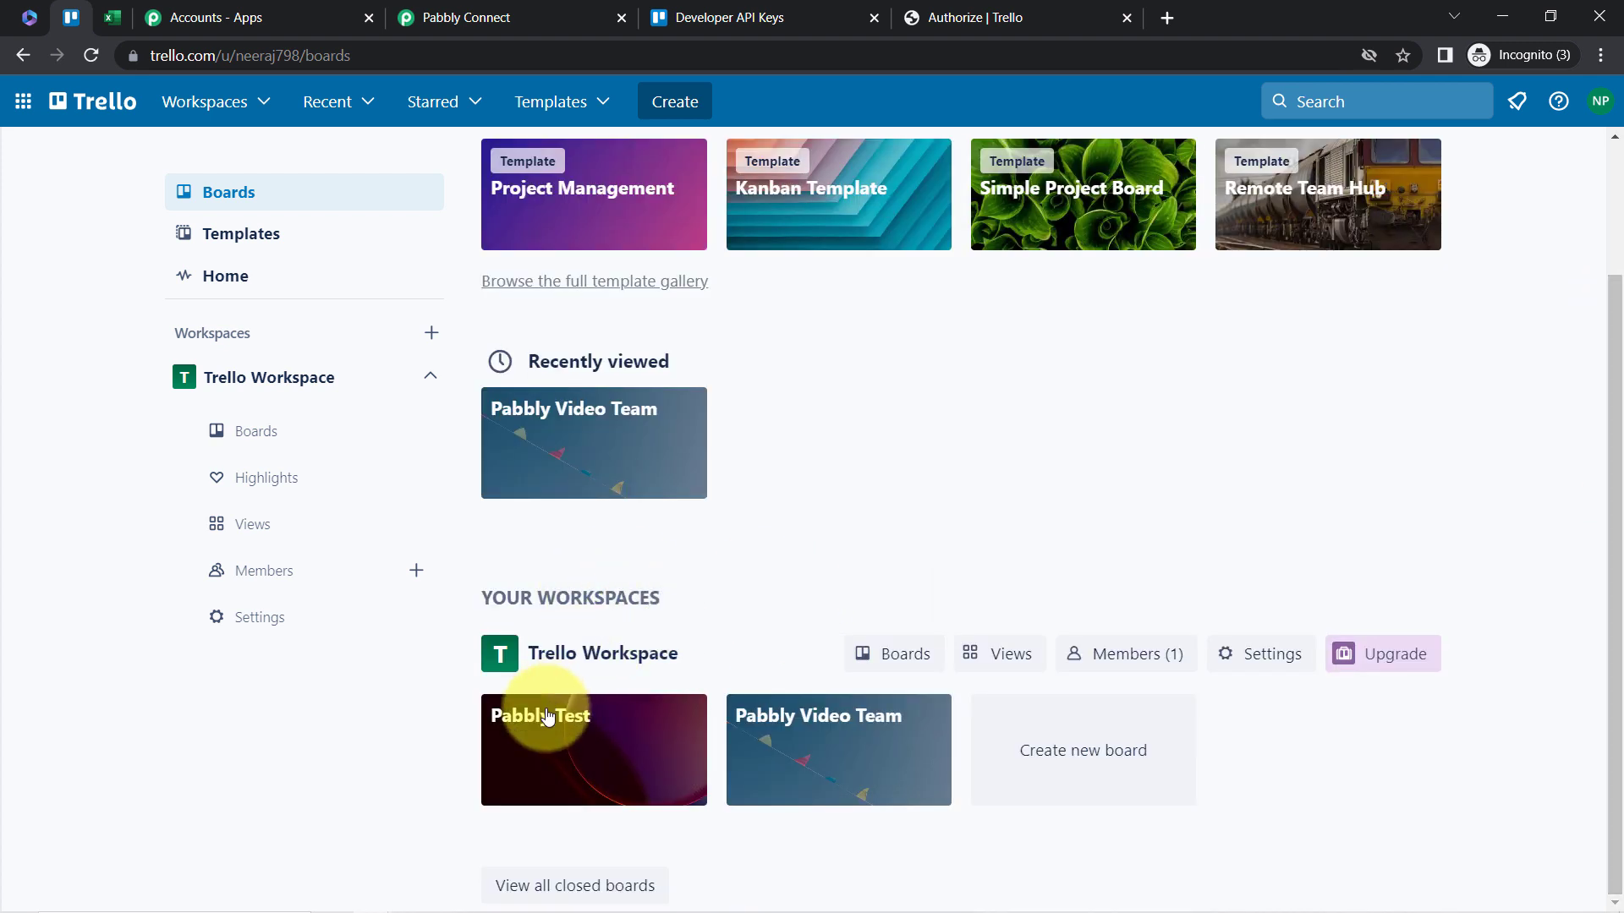
click(791, 706)
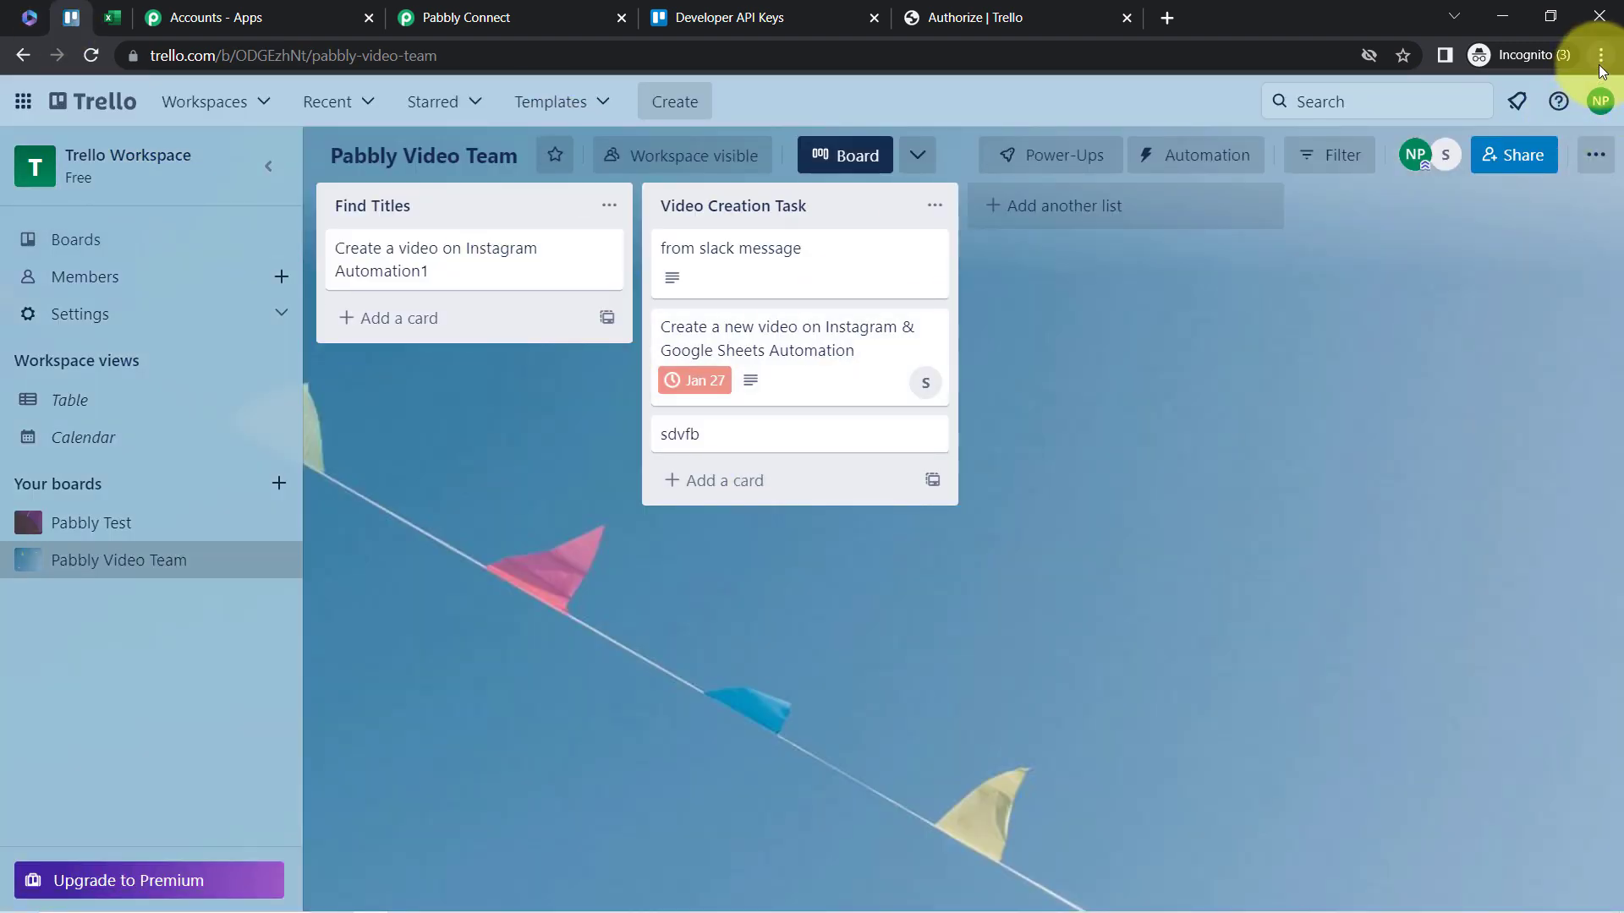
click(1601, 55)
click(1538, 228)
click(428, 206)
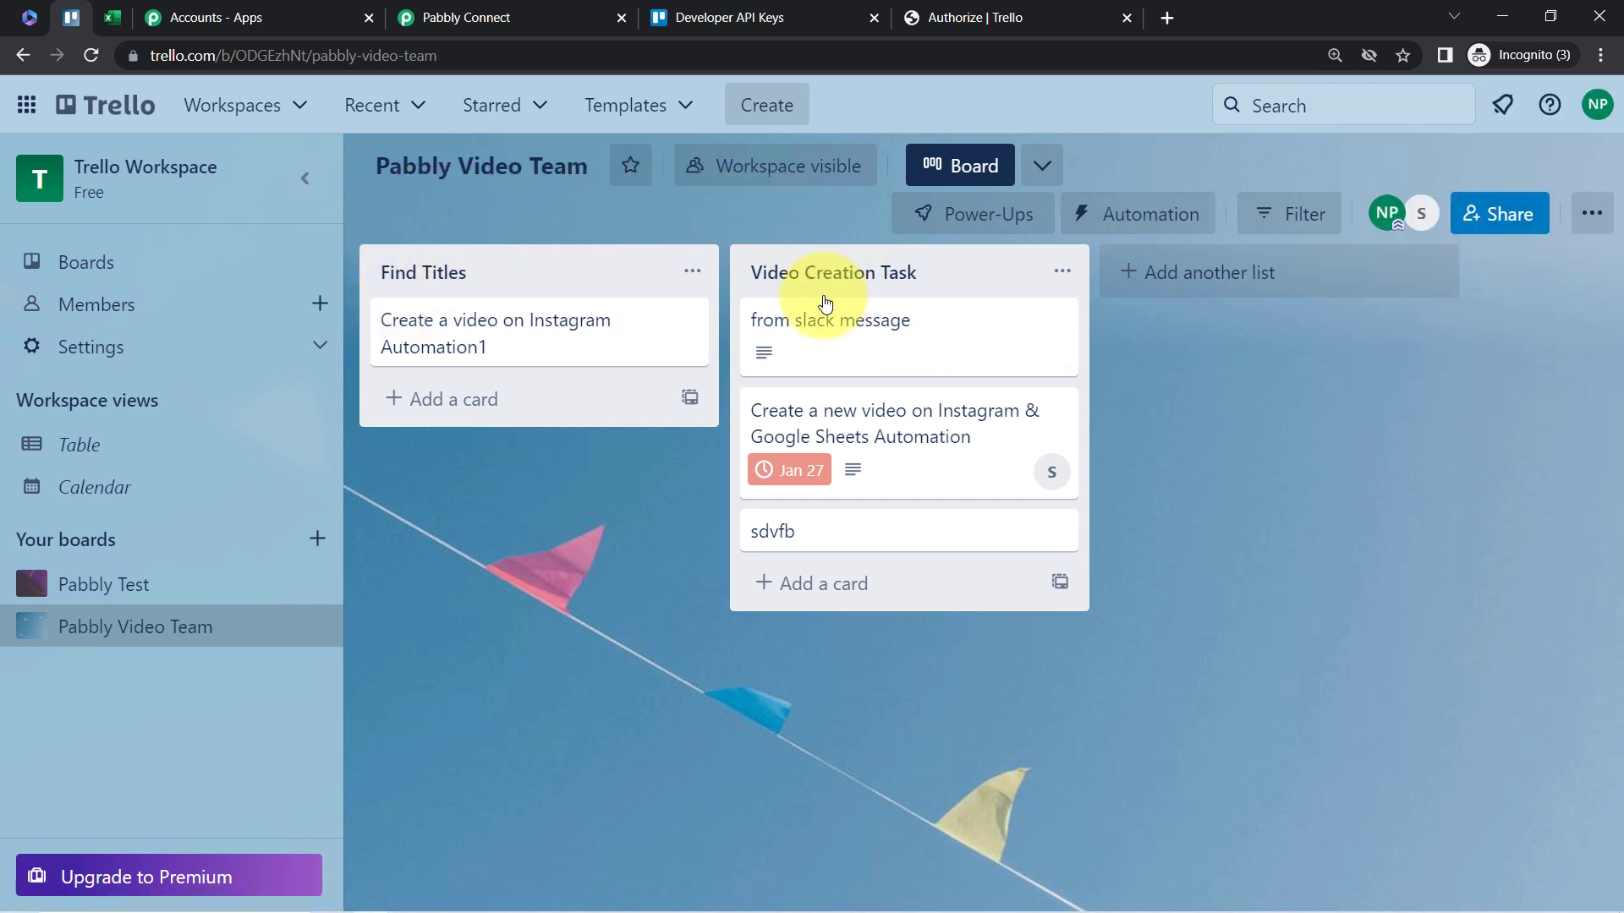
- Back in Pabbly Connect, set the trigger's board to Pabbly Video Team and its list to Find Titles
click(565, 17)
click(501, 343)
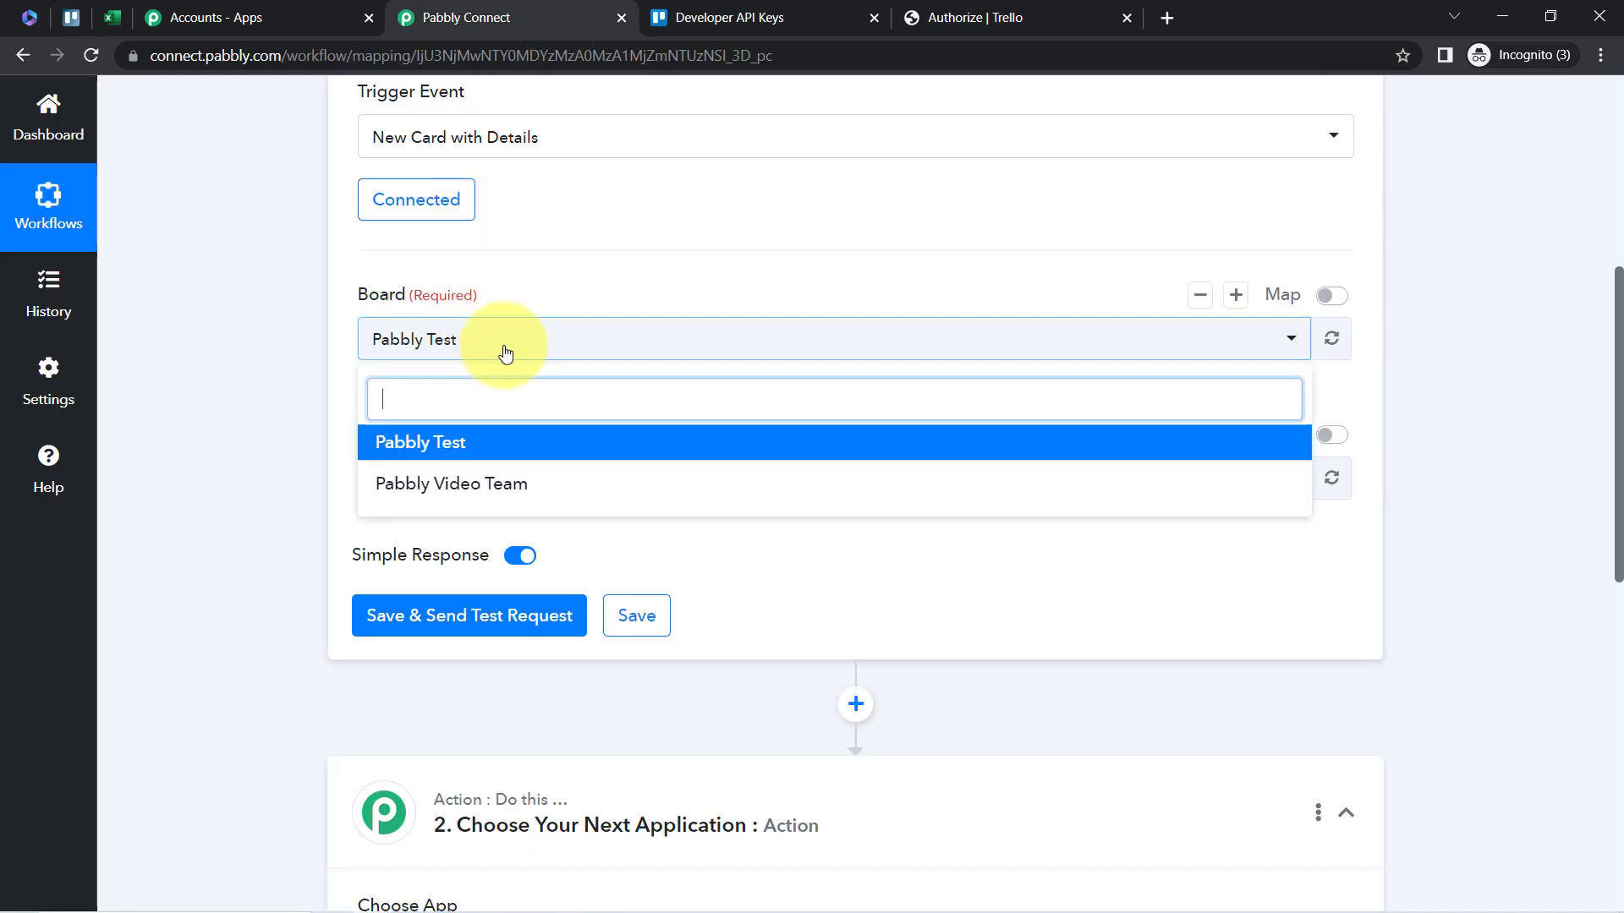
click(448, 486)
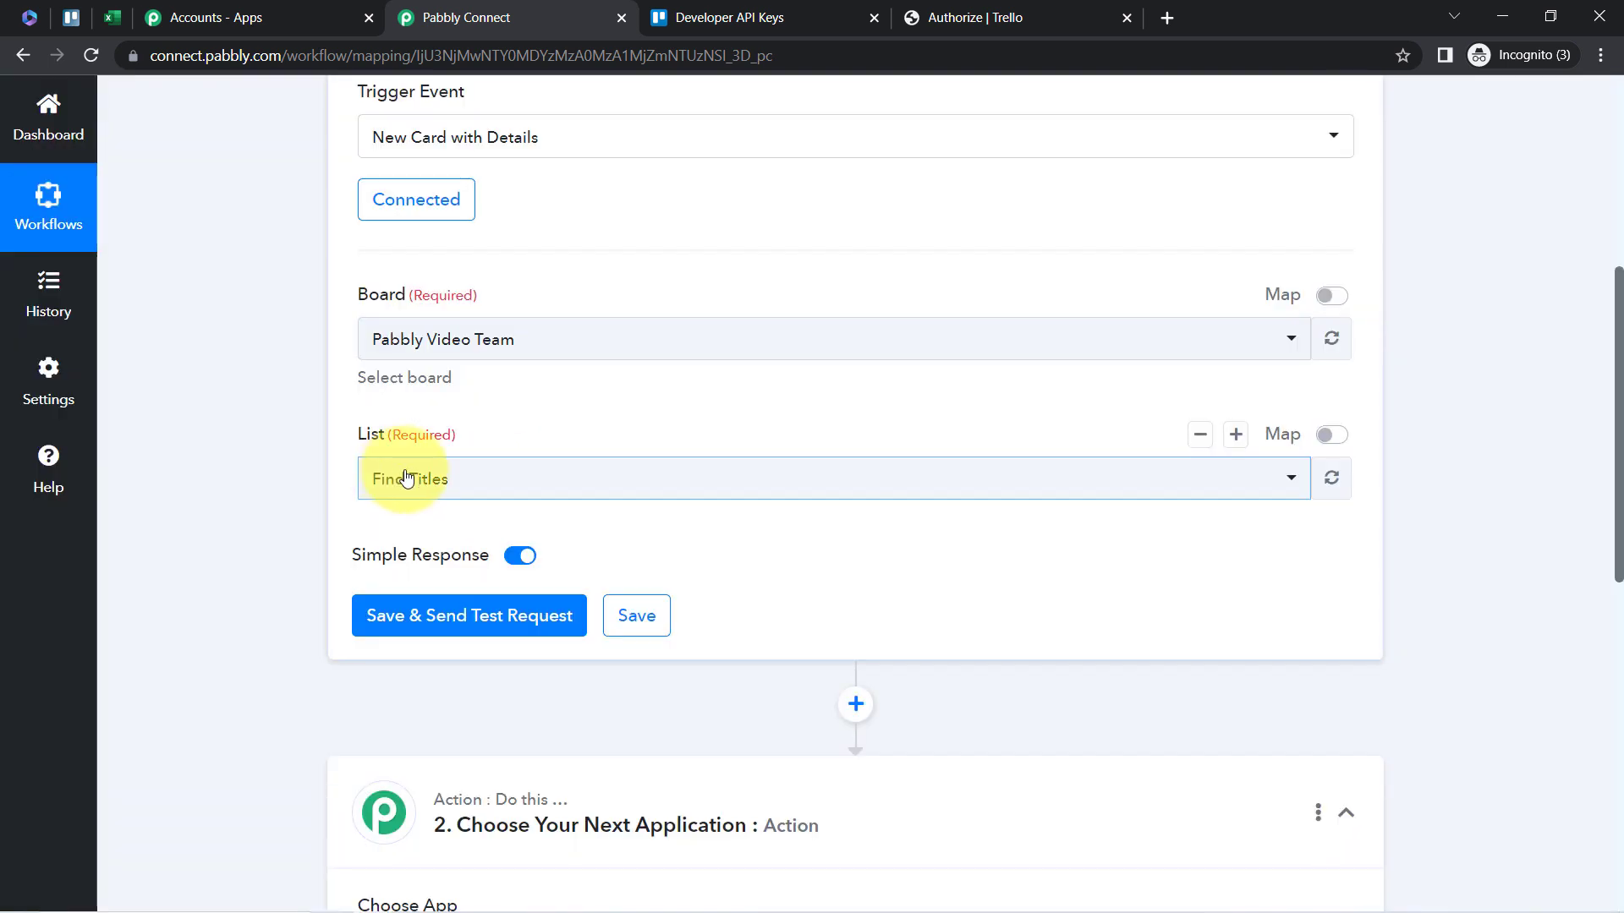
click(397, 479)
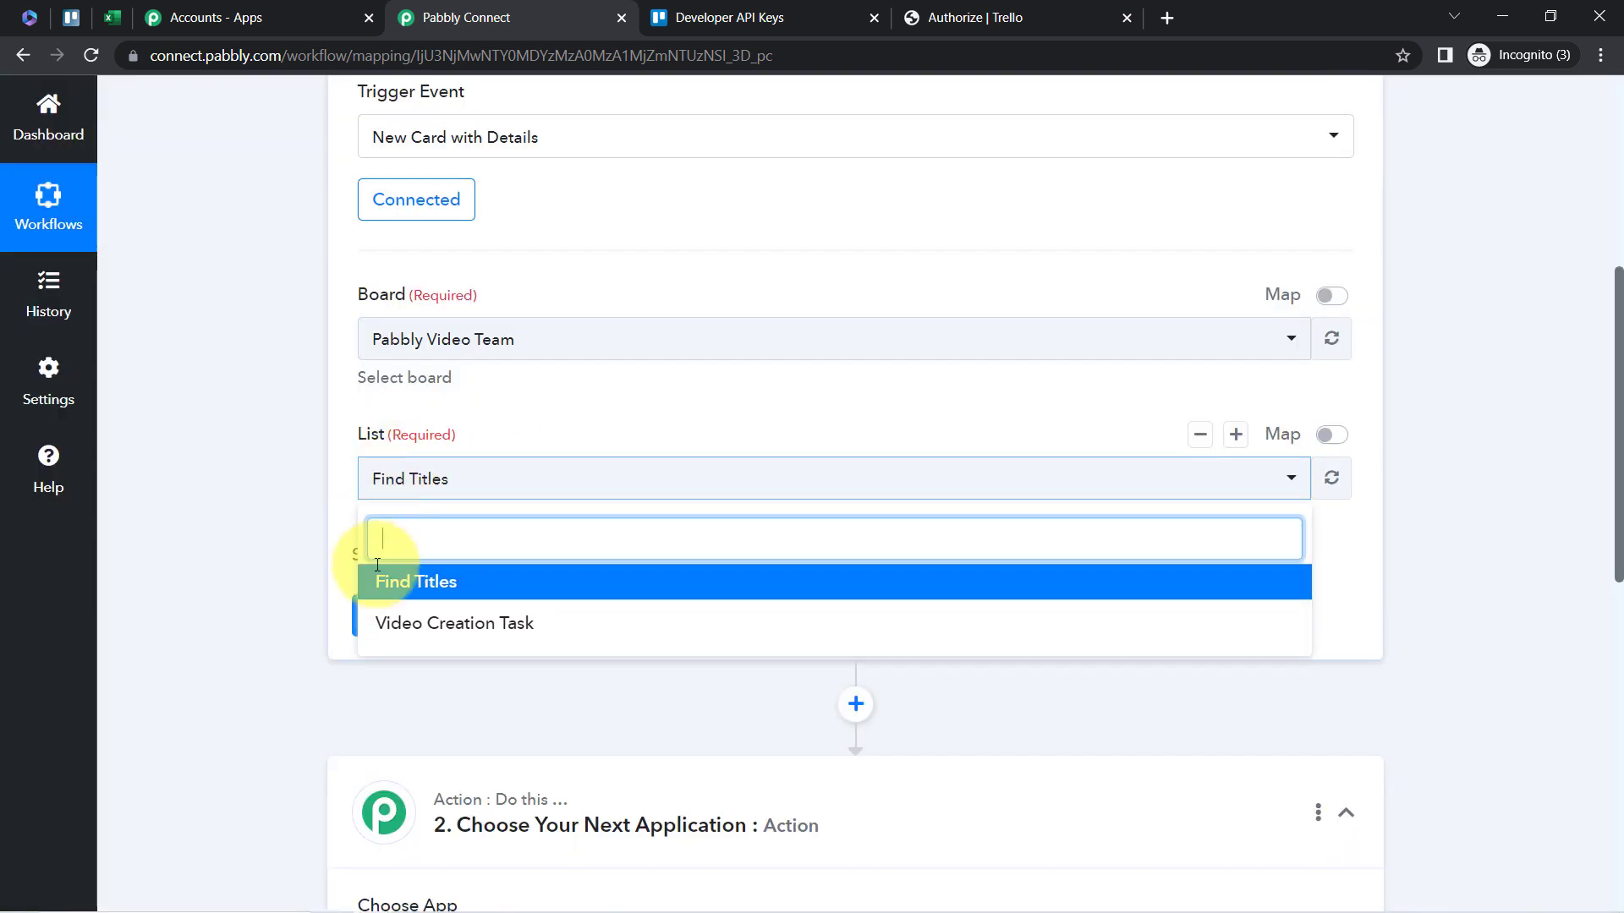
click(332, 526)
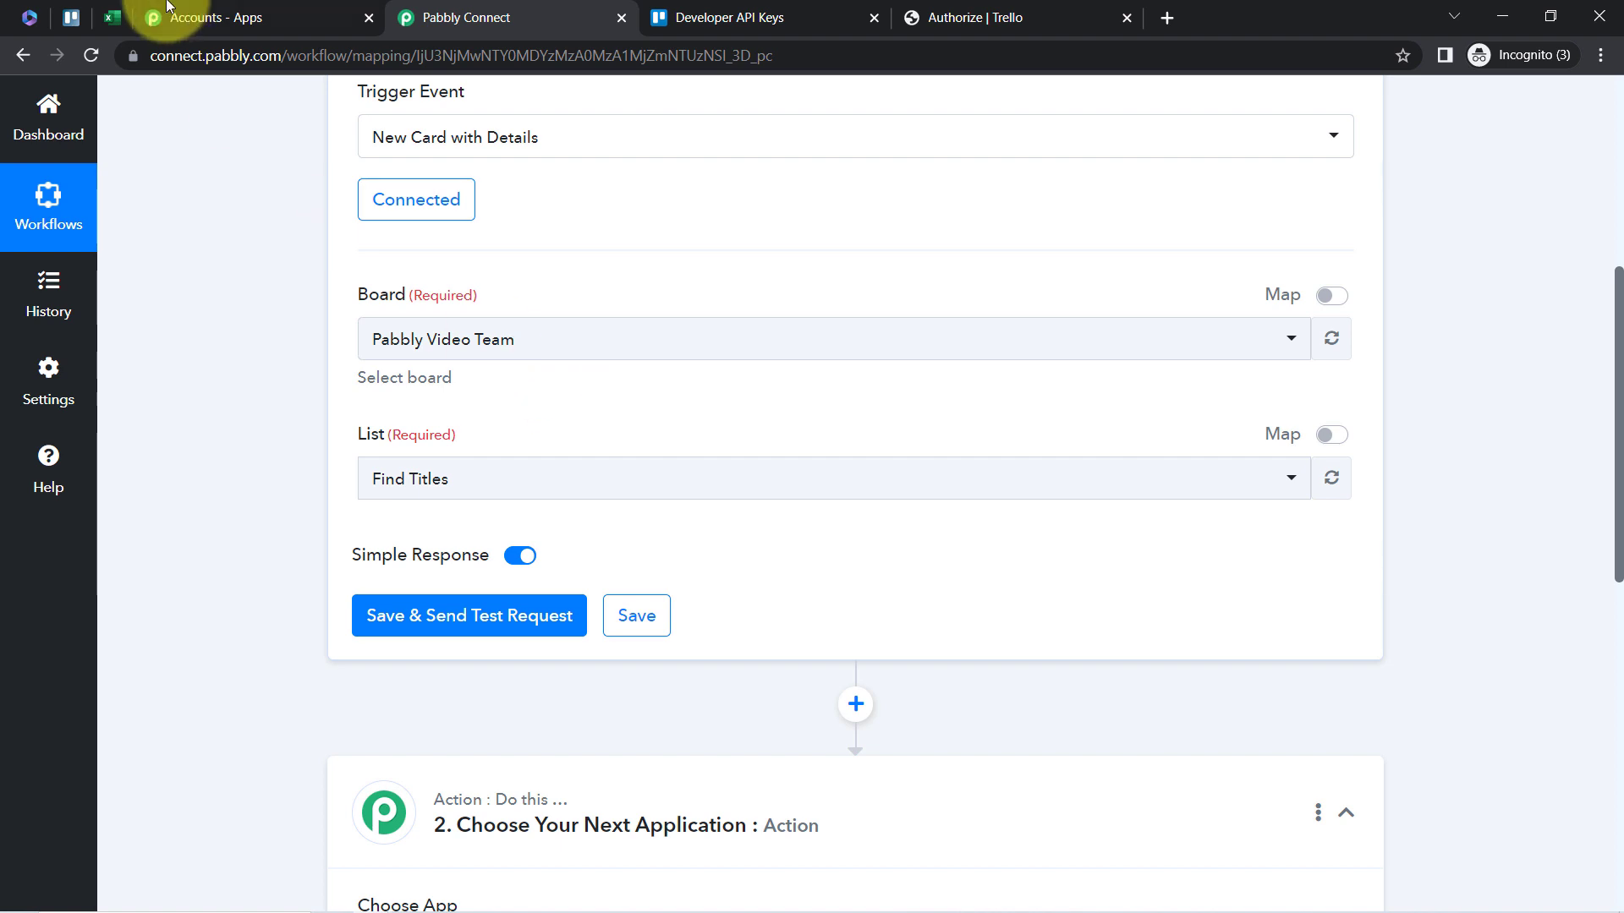
click(71, 17)
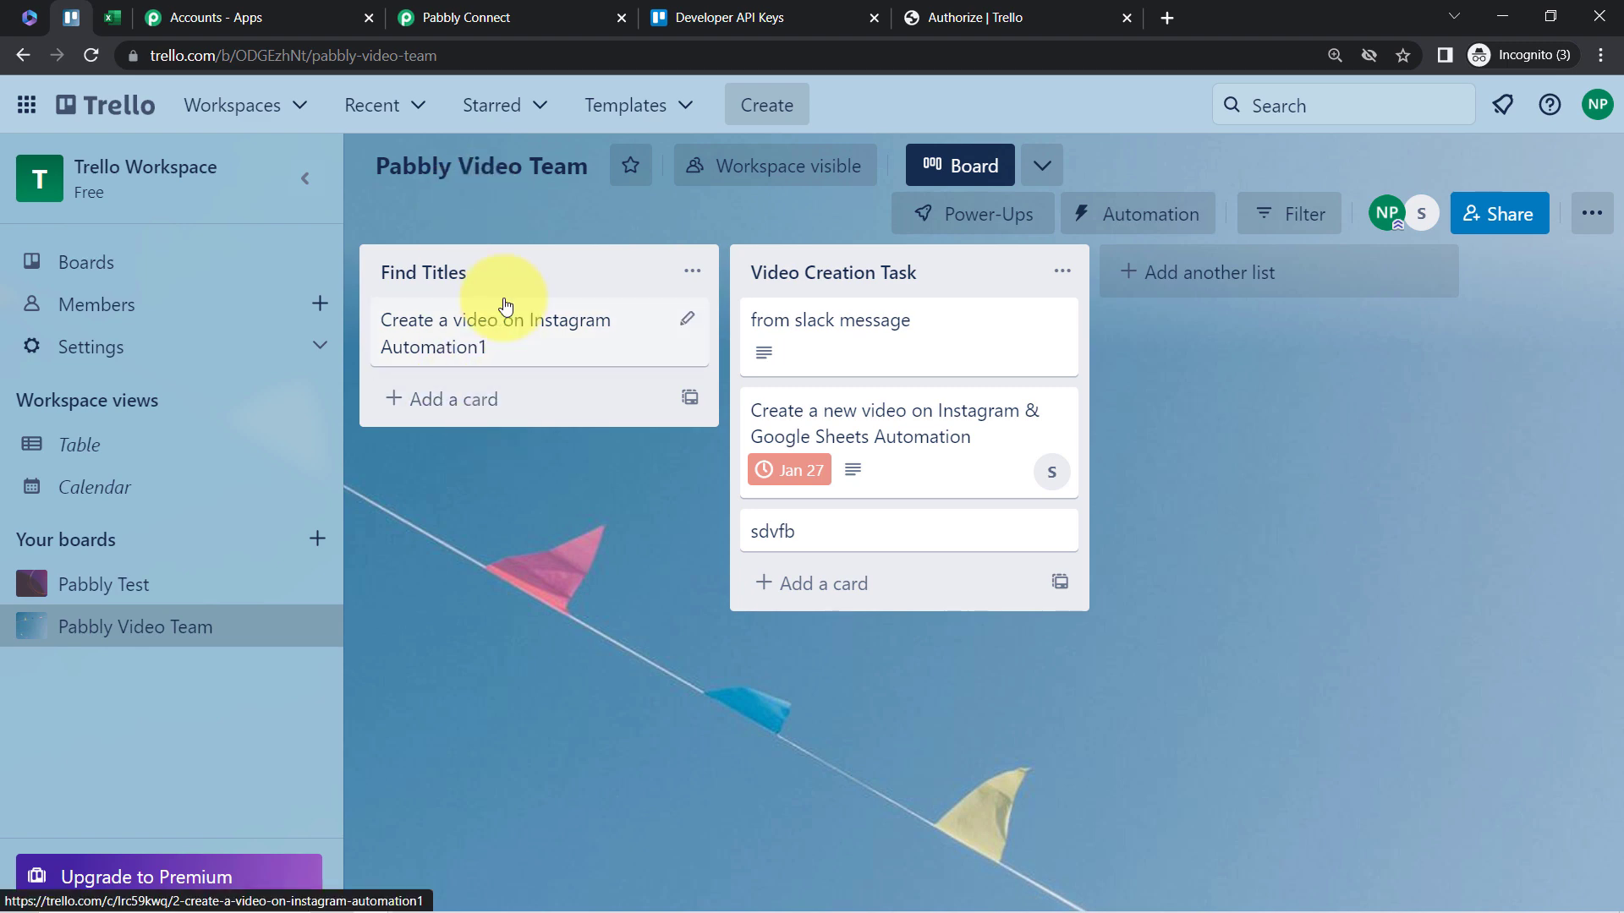
click(554, 16)
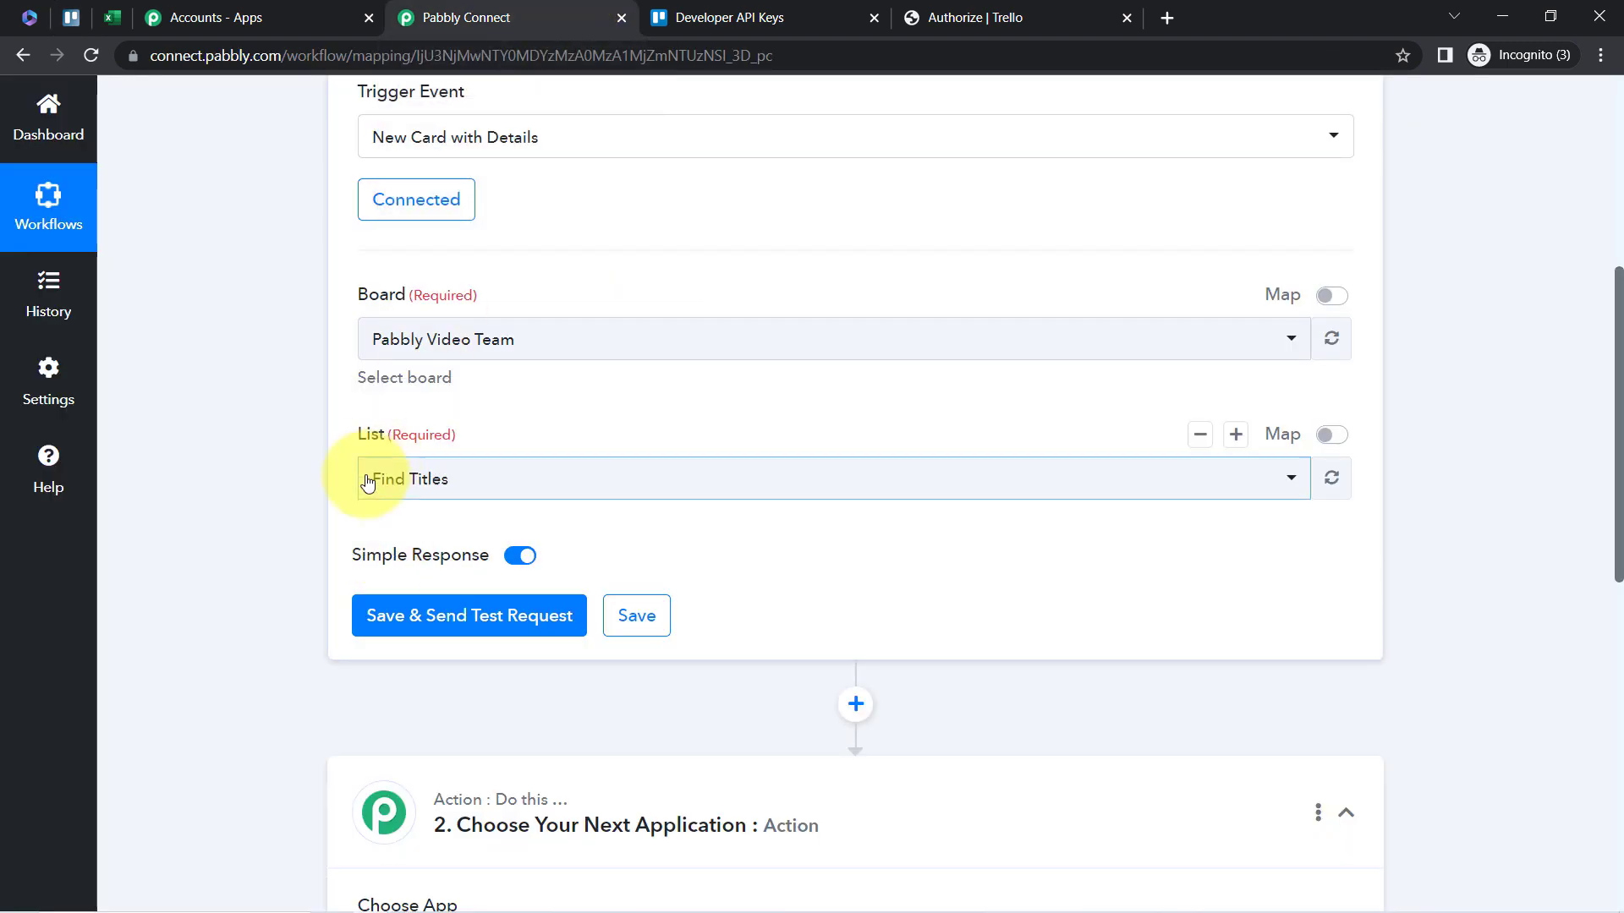
click(423, 482)
click(403, 572)
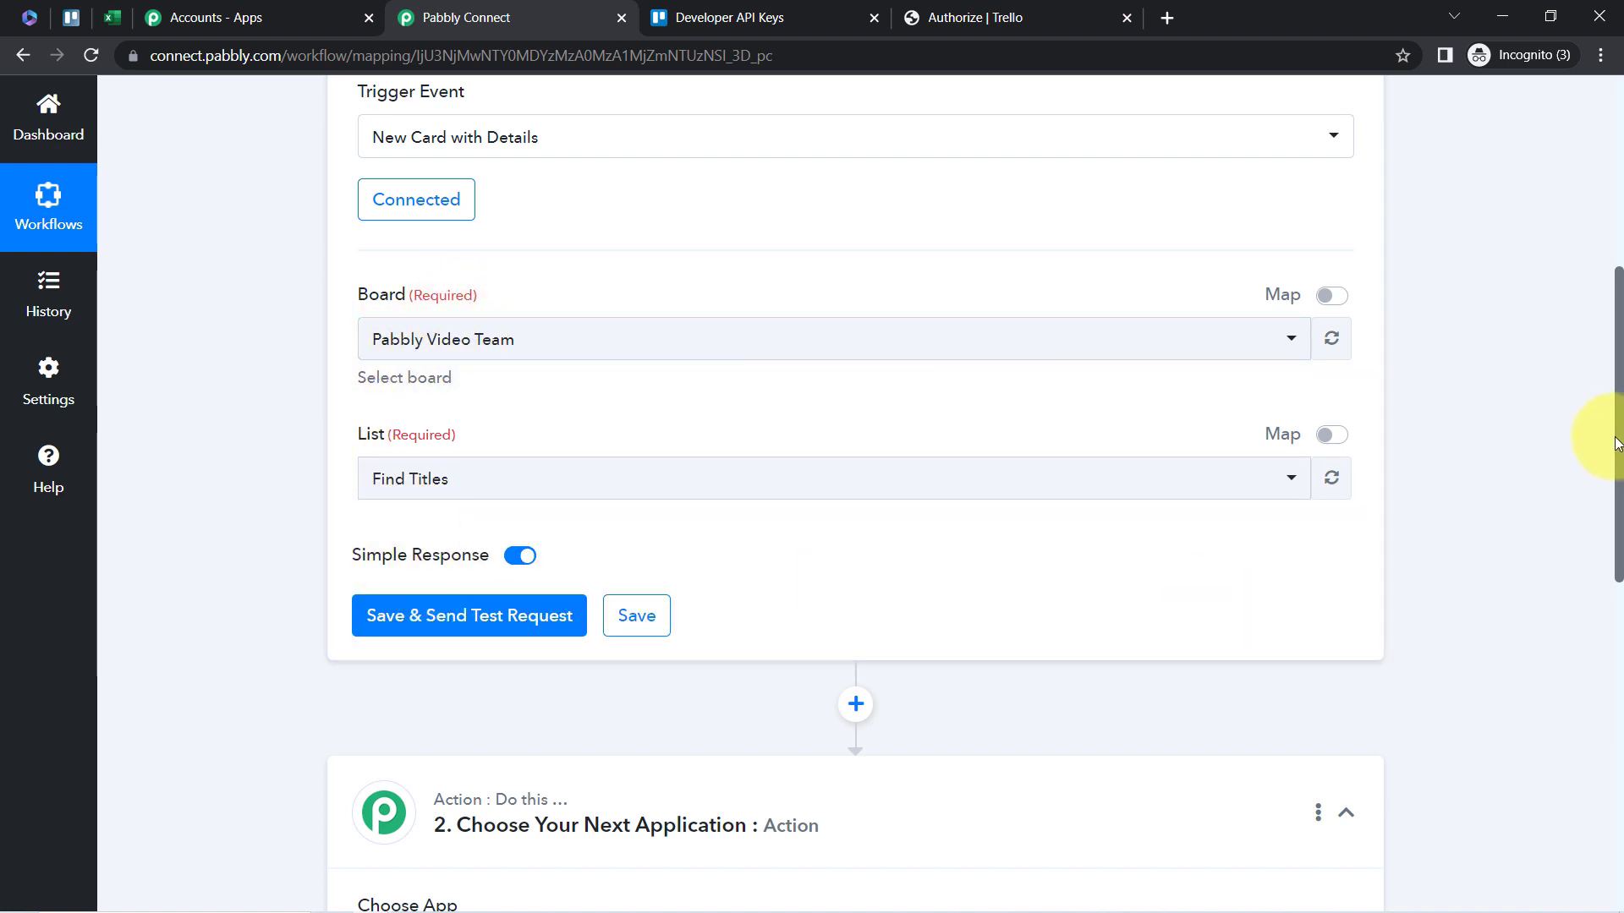
- Save the trigger and send a test request, and read the note about making a test submission
drag(1619, 440, 1584, 562)
click(482, 279)
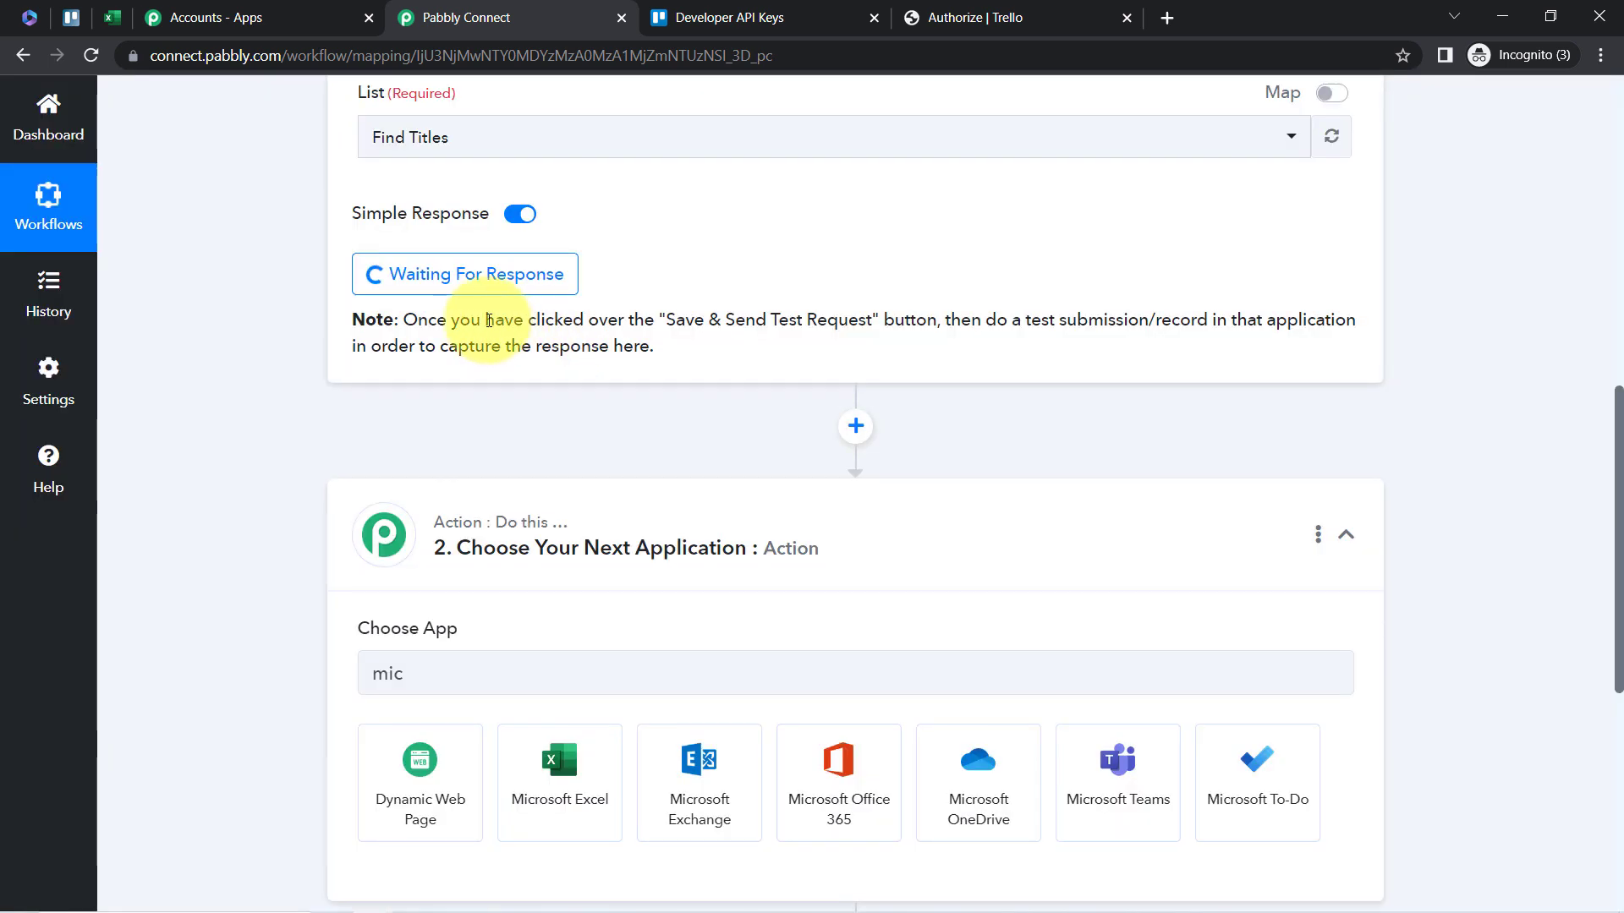
drag(447, 321, 1245, 319)
drag(1081, 318, 649, 347)
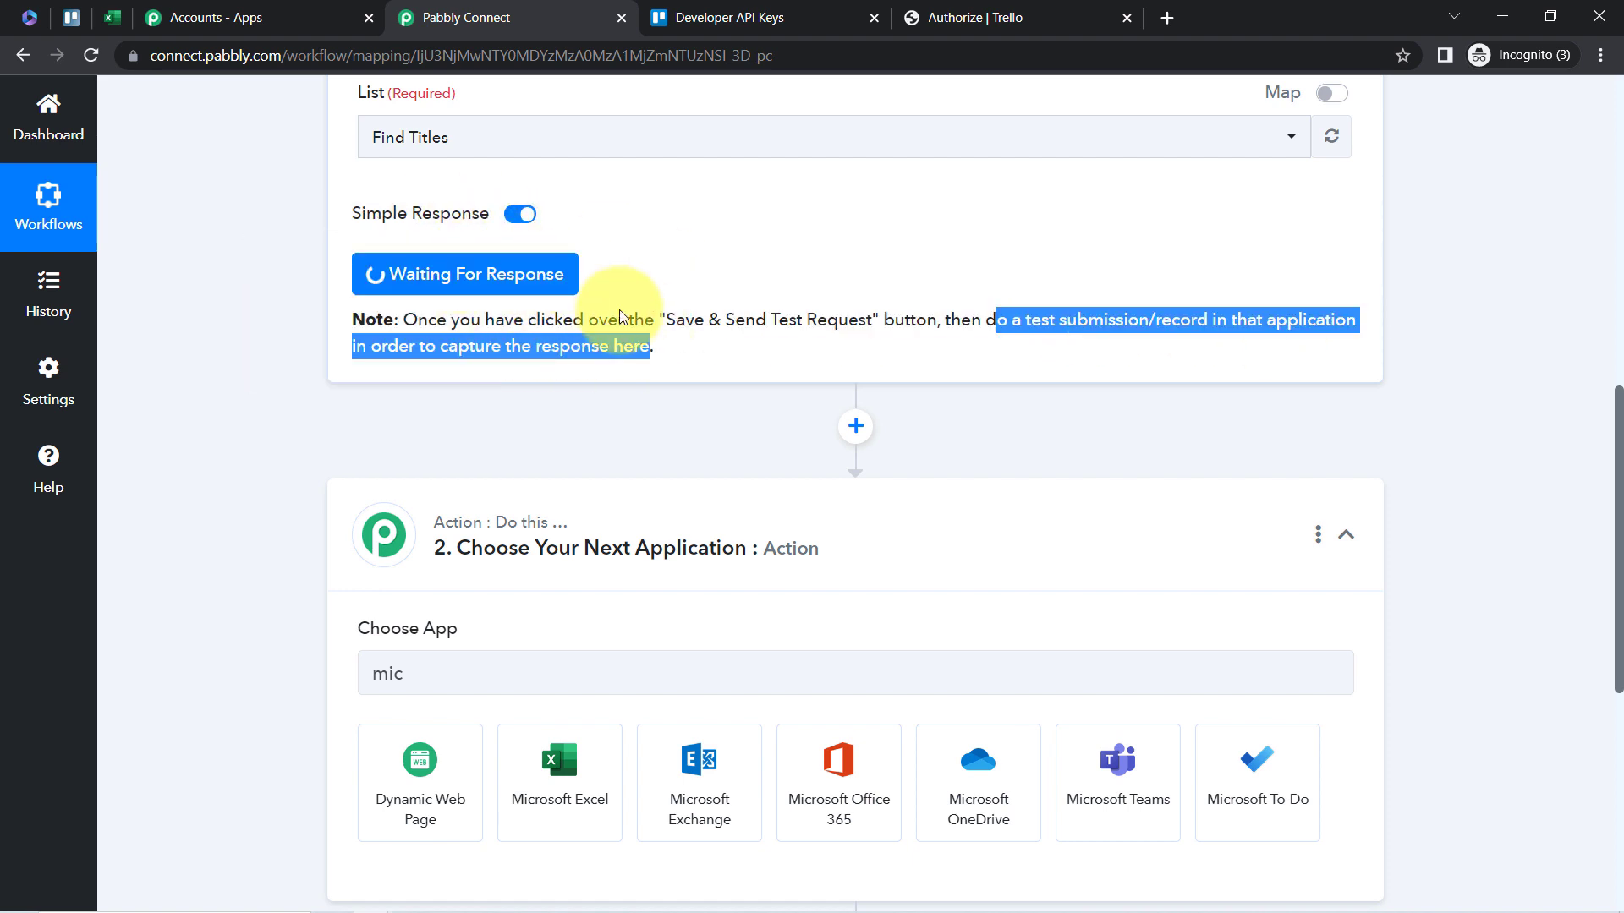
click(978, 356)
drag(996, 320, 1211, 326)
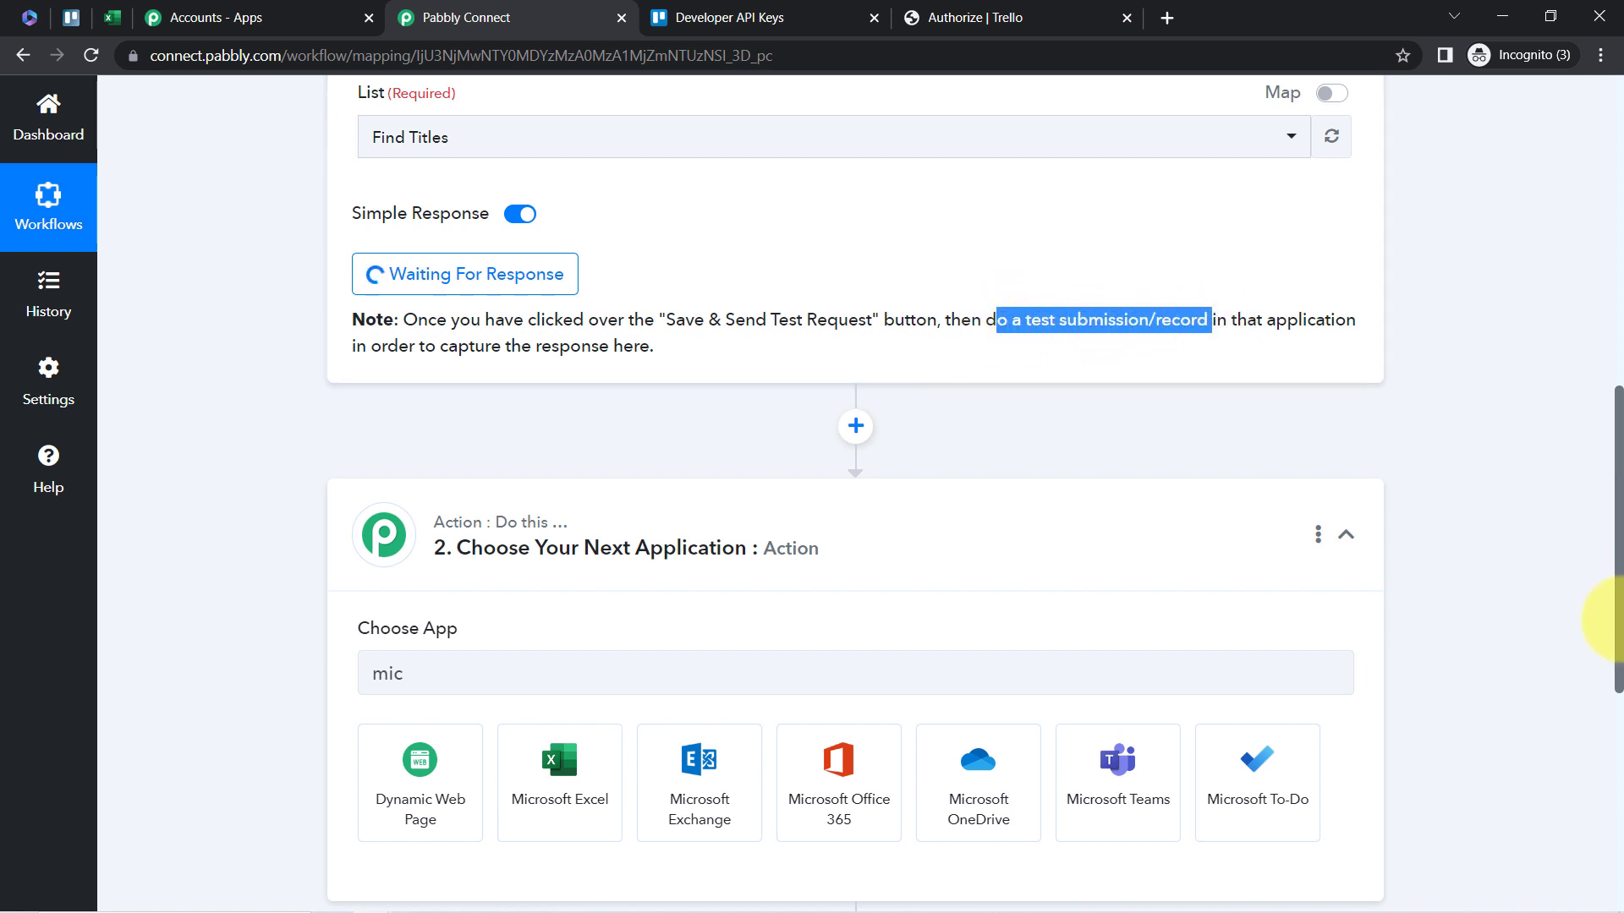
drag(1617, 616, 1602, 339)
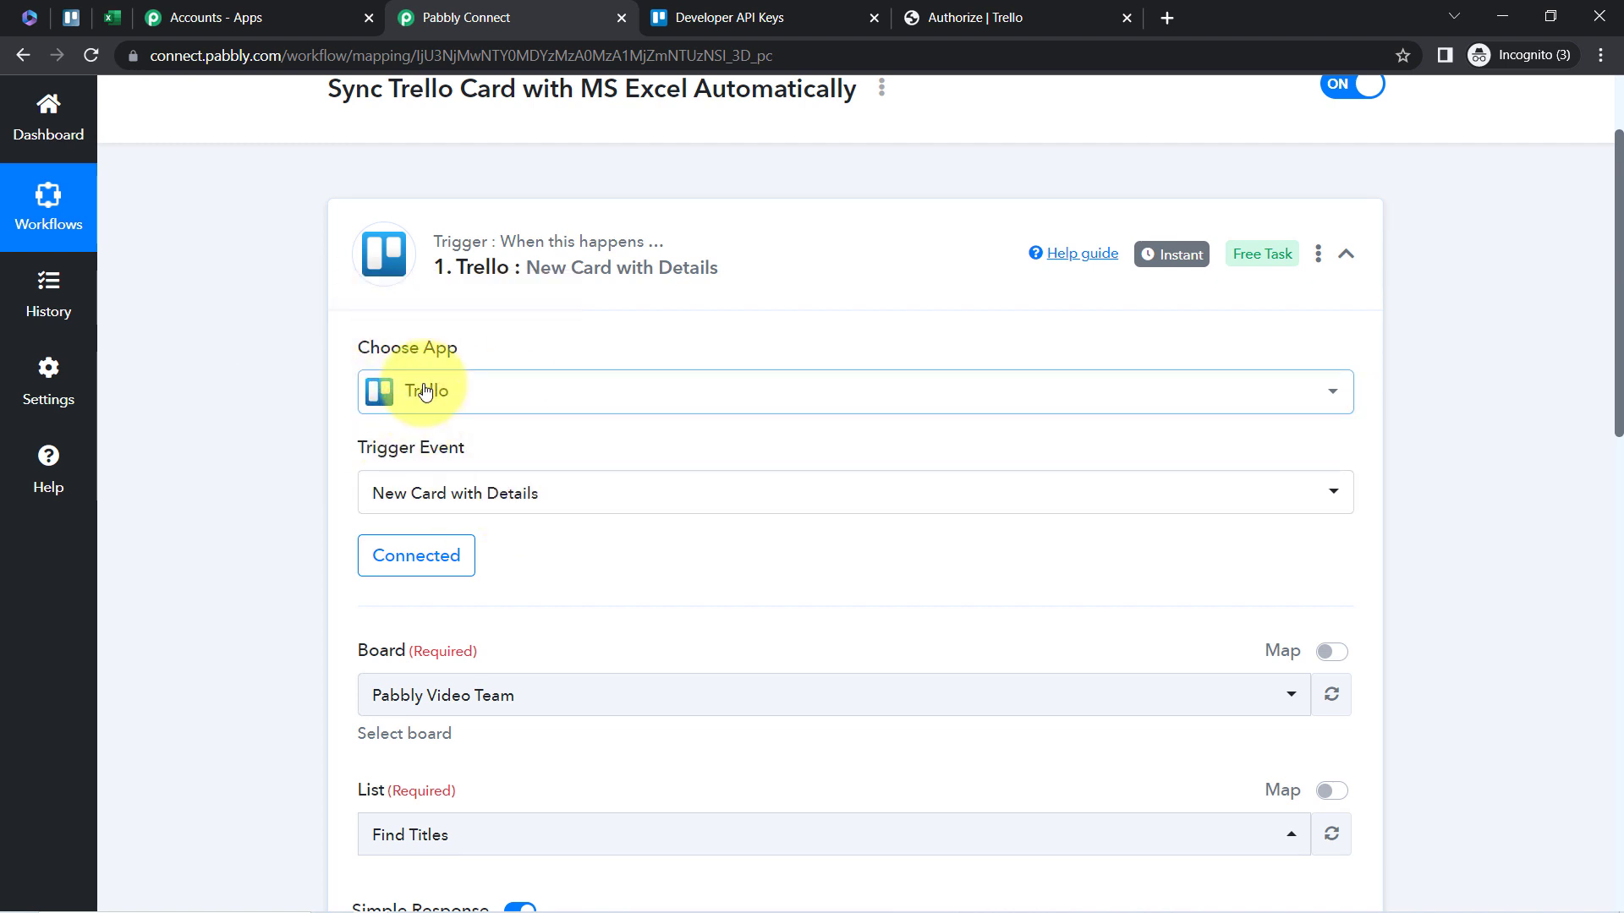
- Switch to Trello and start adding a card to the Find Titles list of the Pabbly Video Team board
click(71, 17)
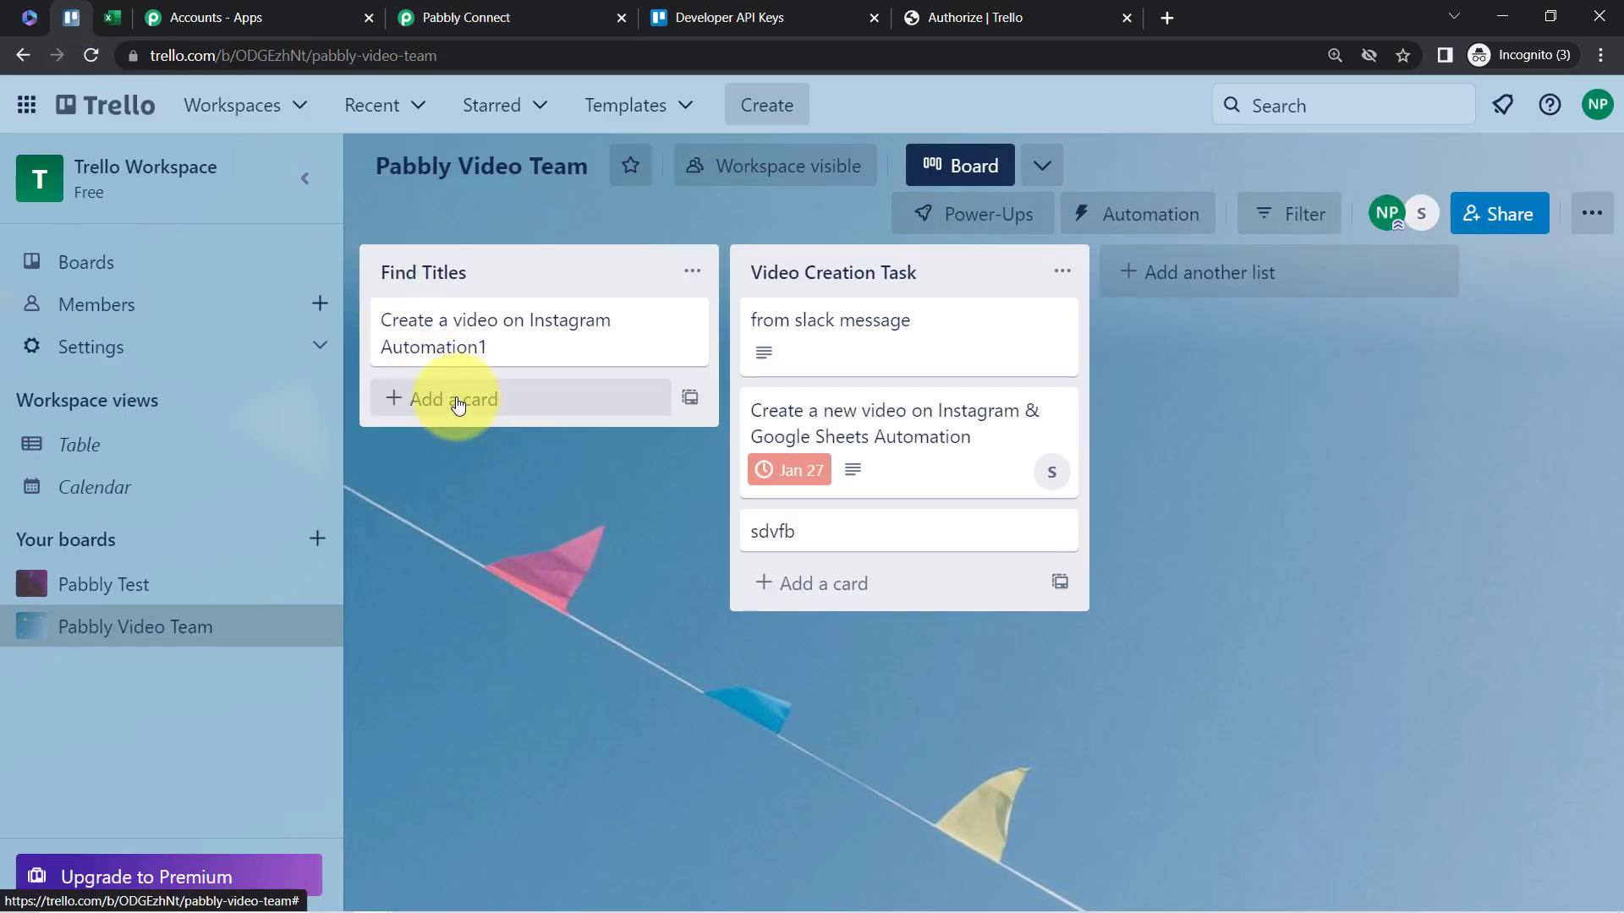
click(457, 405)
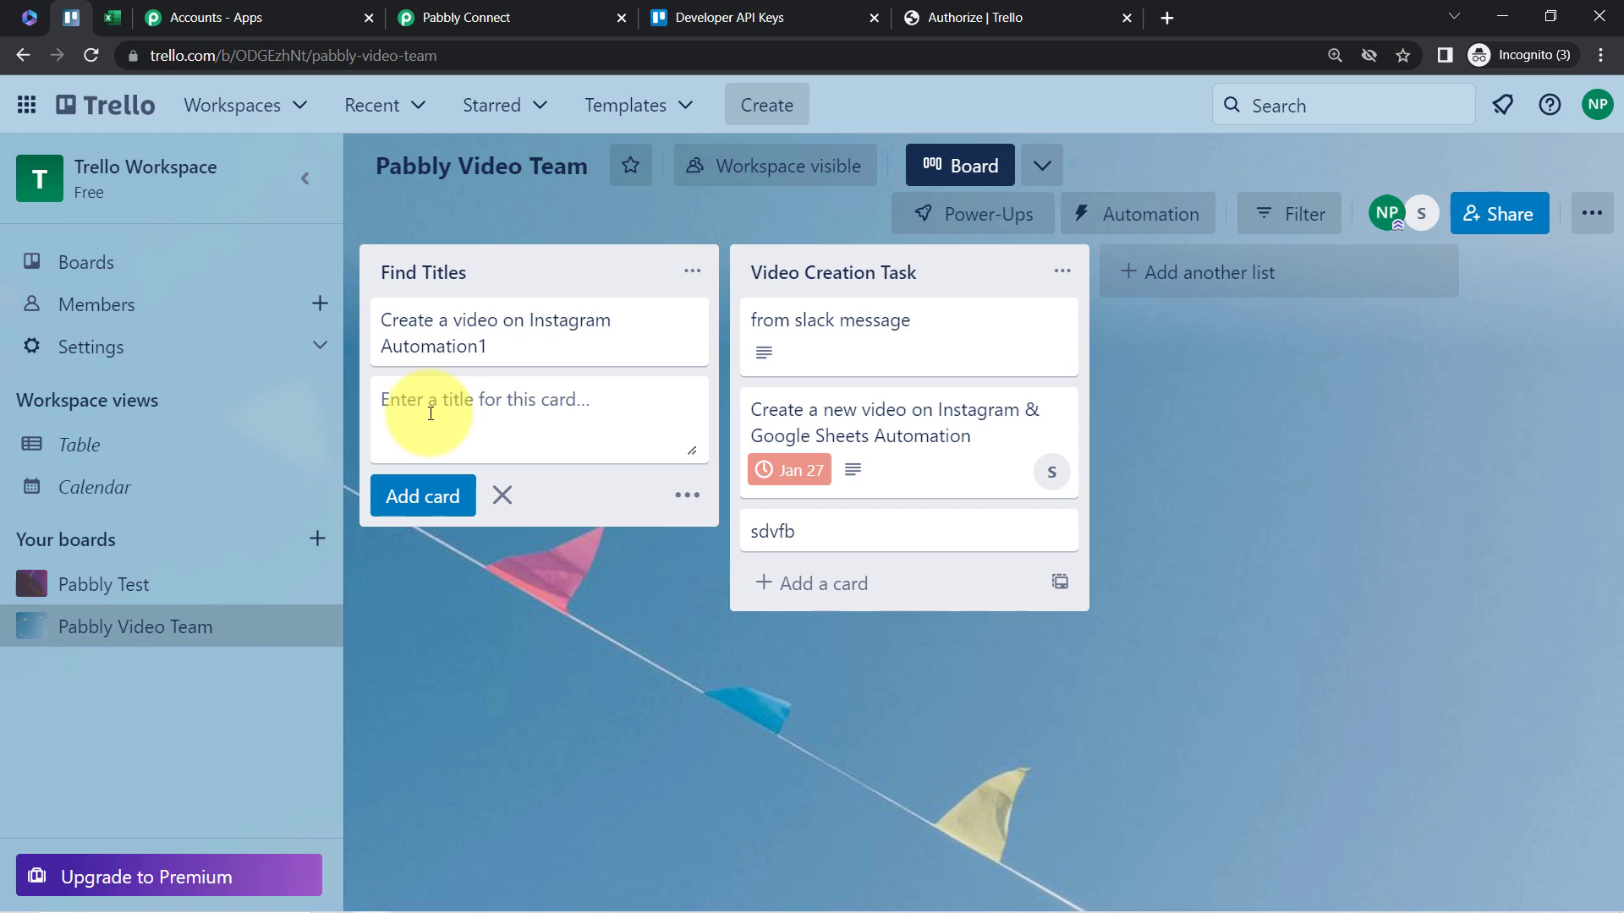
- Switch to the Daily Task Update workbook in Excel and review the column headings from Task Name to Board Name
click(113, 17)
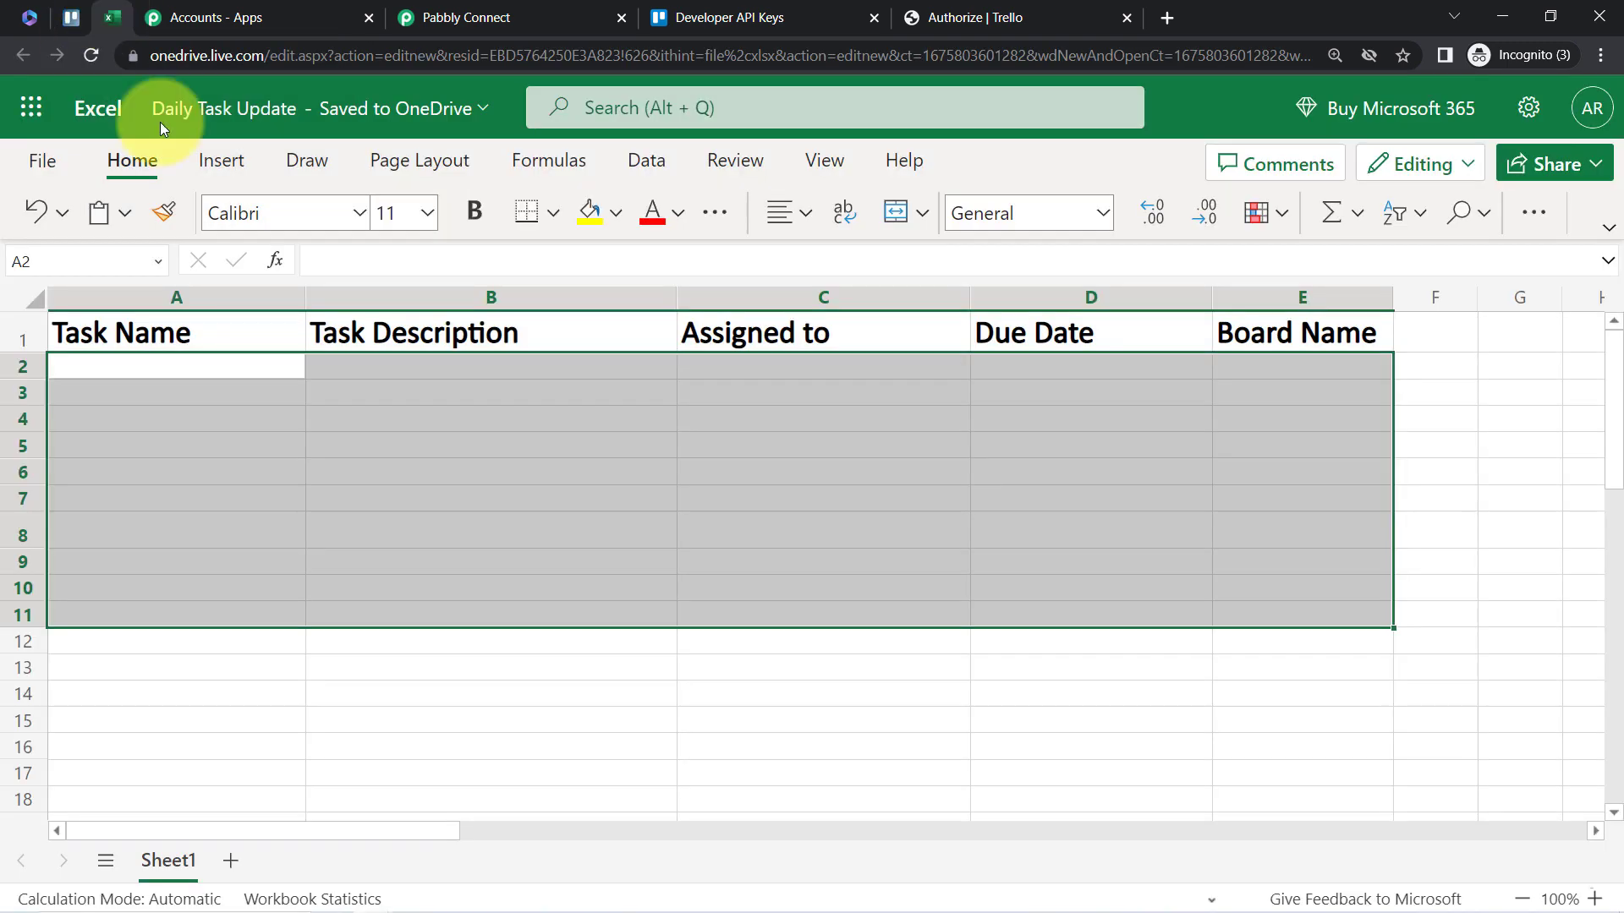
click(384, 436)
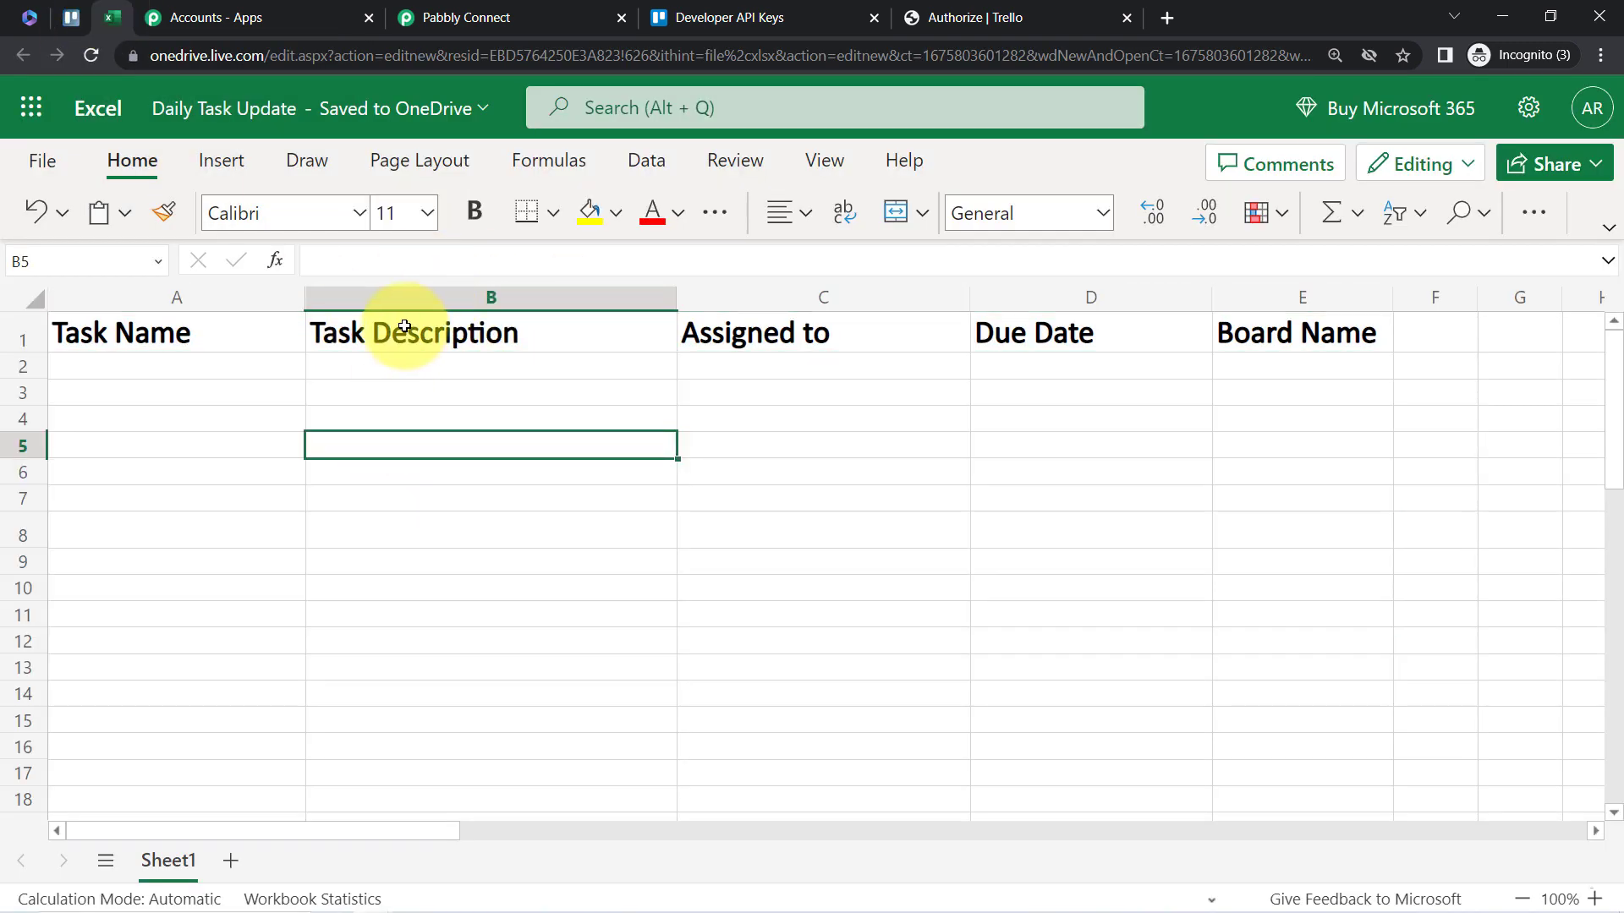
click(404, 327)
click(728, 335)
click(1040, 338)
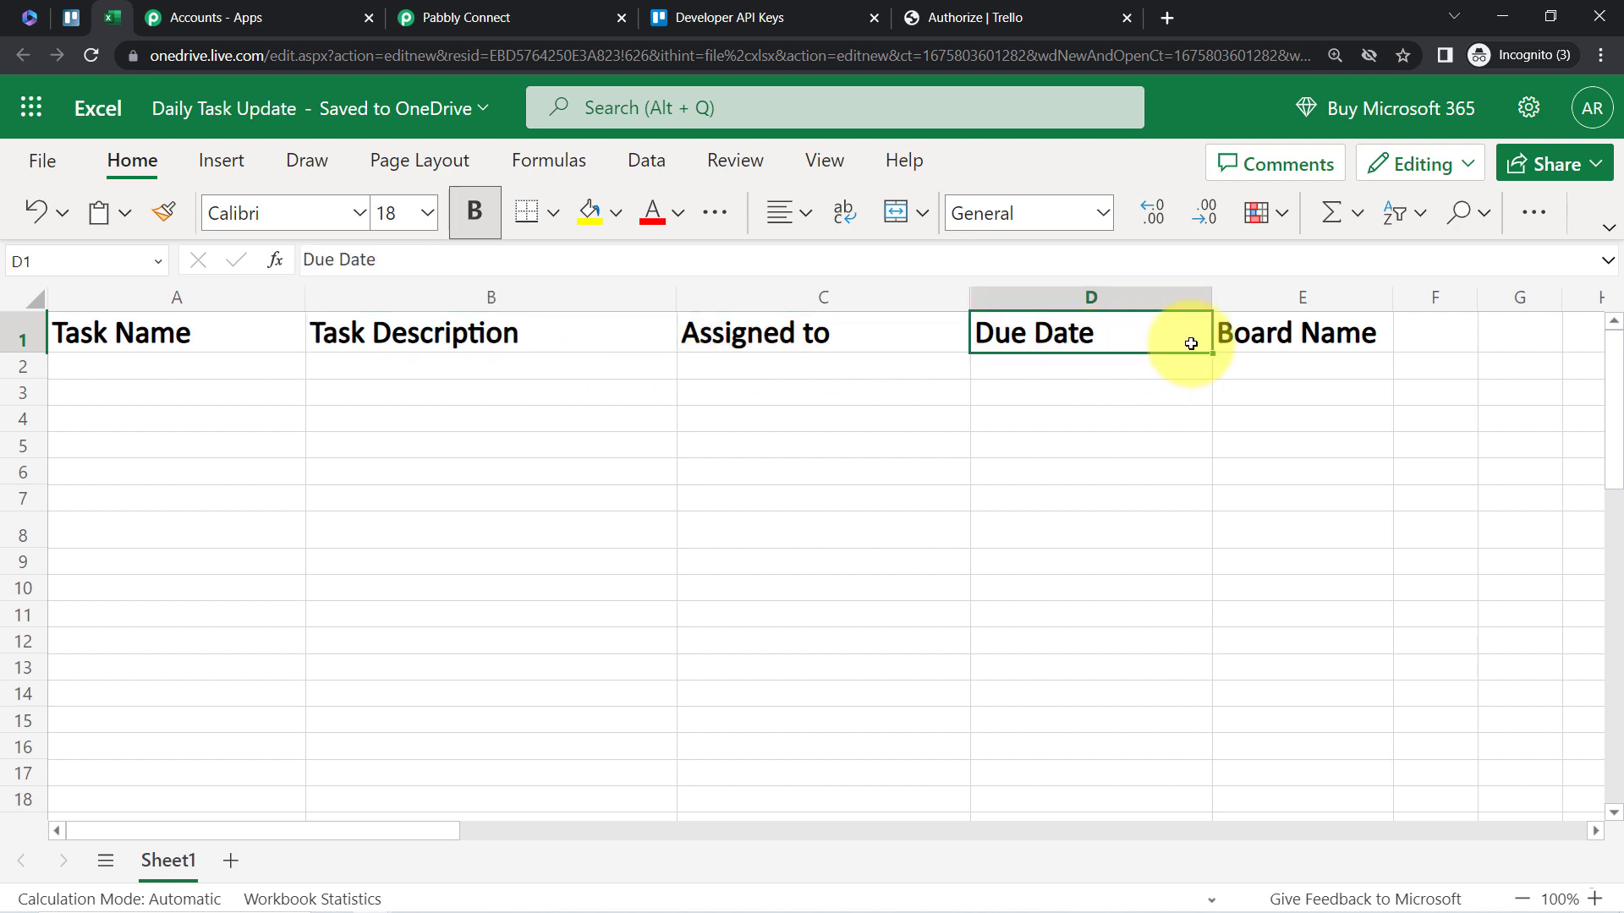
click(1243, 331)
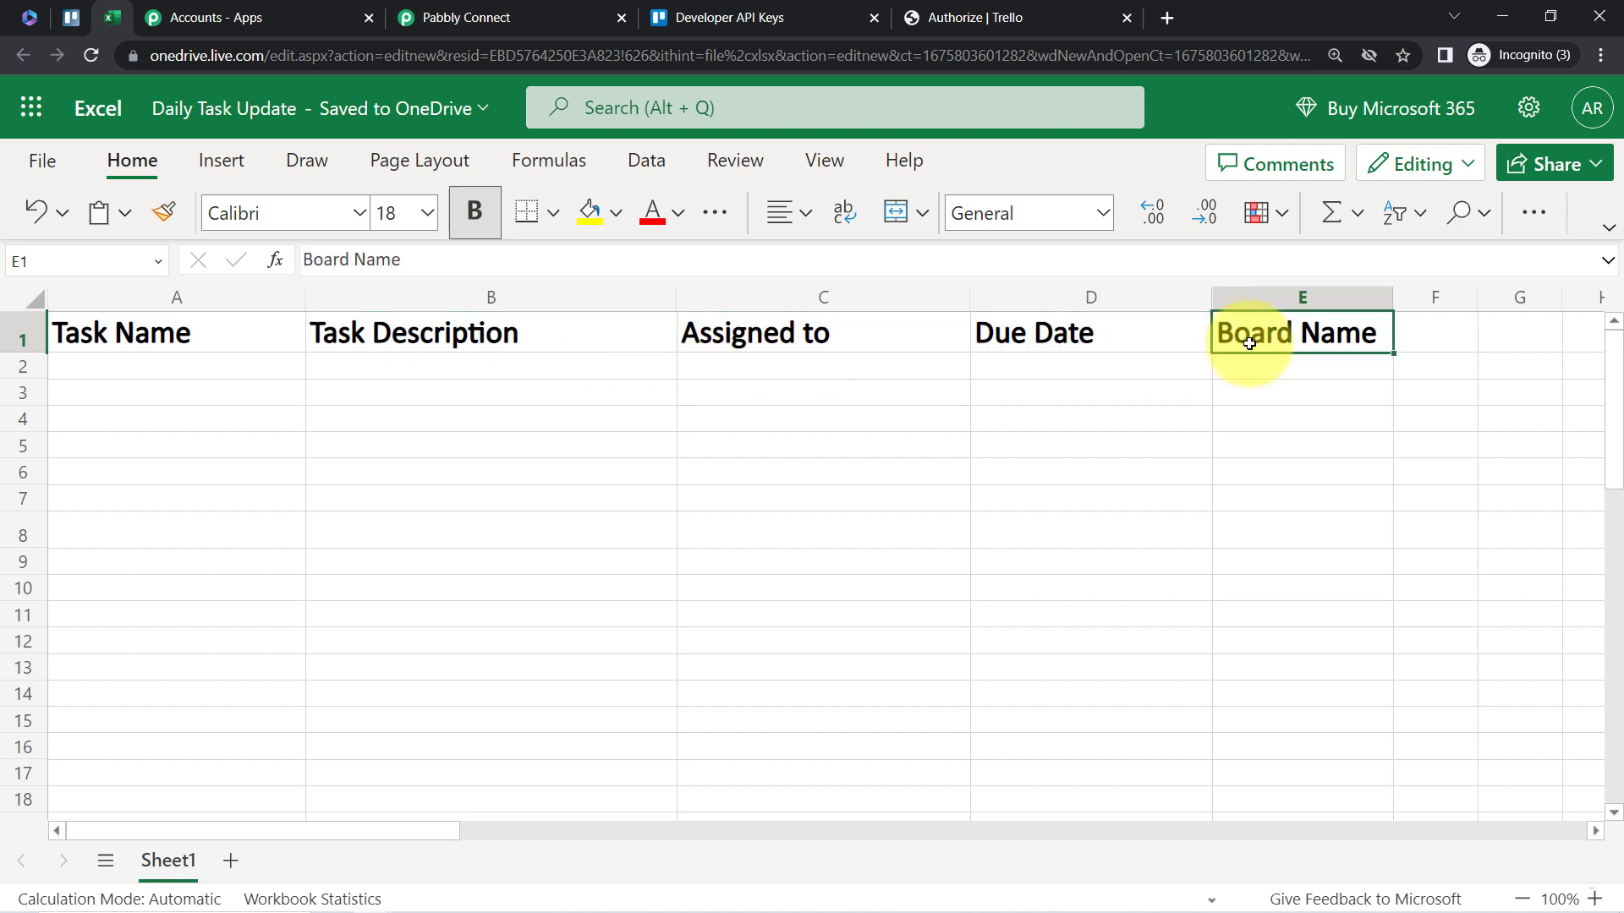
- Switch to Trello and add the card "Find out a list of all popular keyword on the topic Google Sheets Automation" to the Find Titles list
click(66, 18)
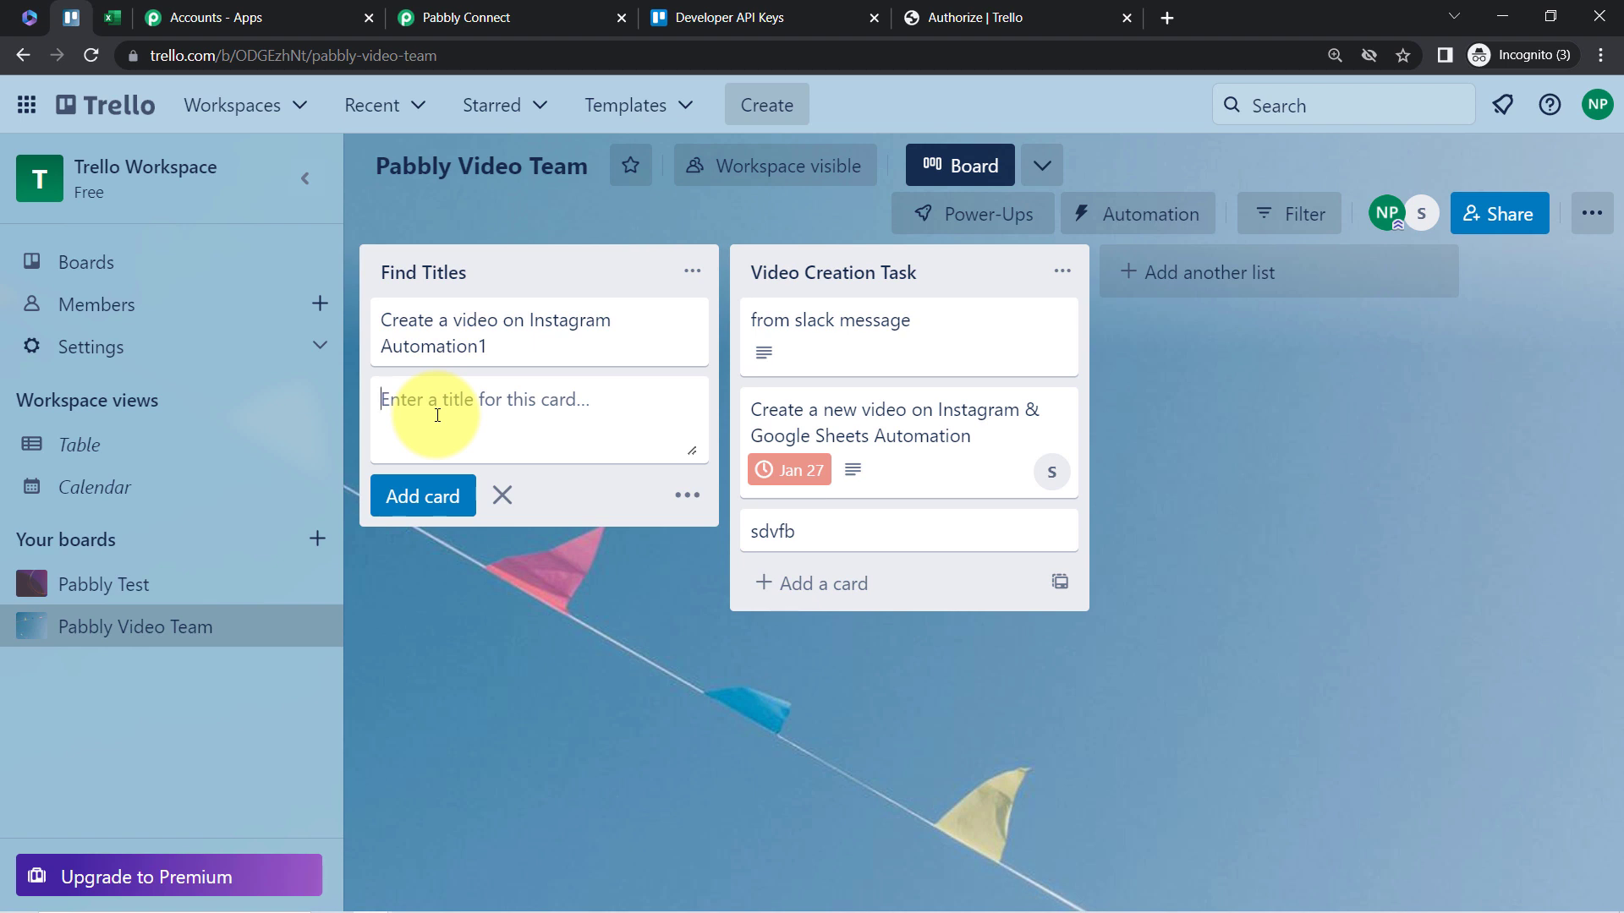
text(i)
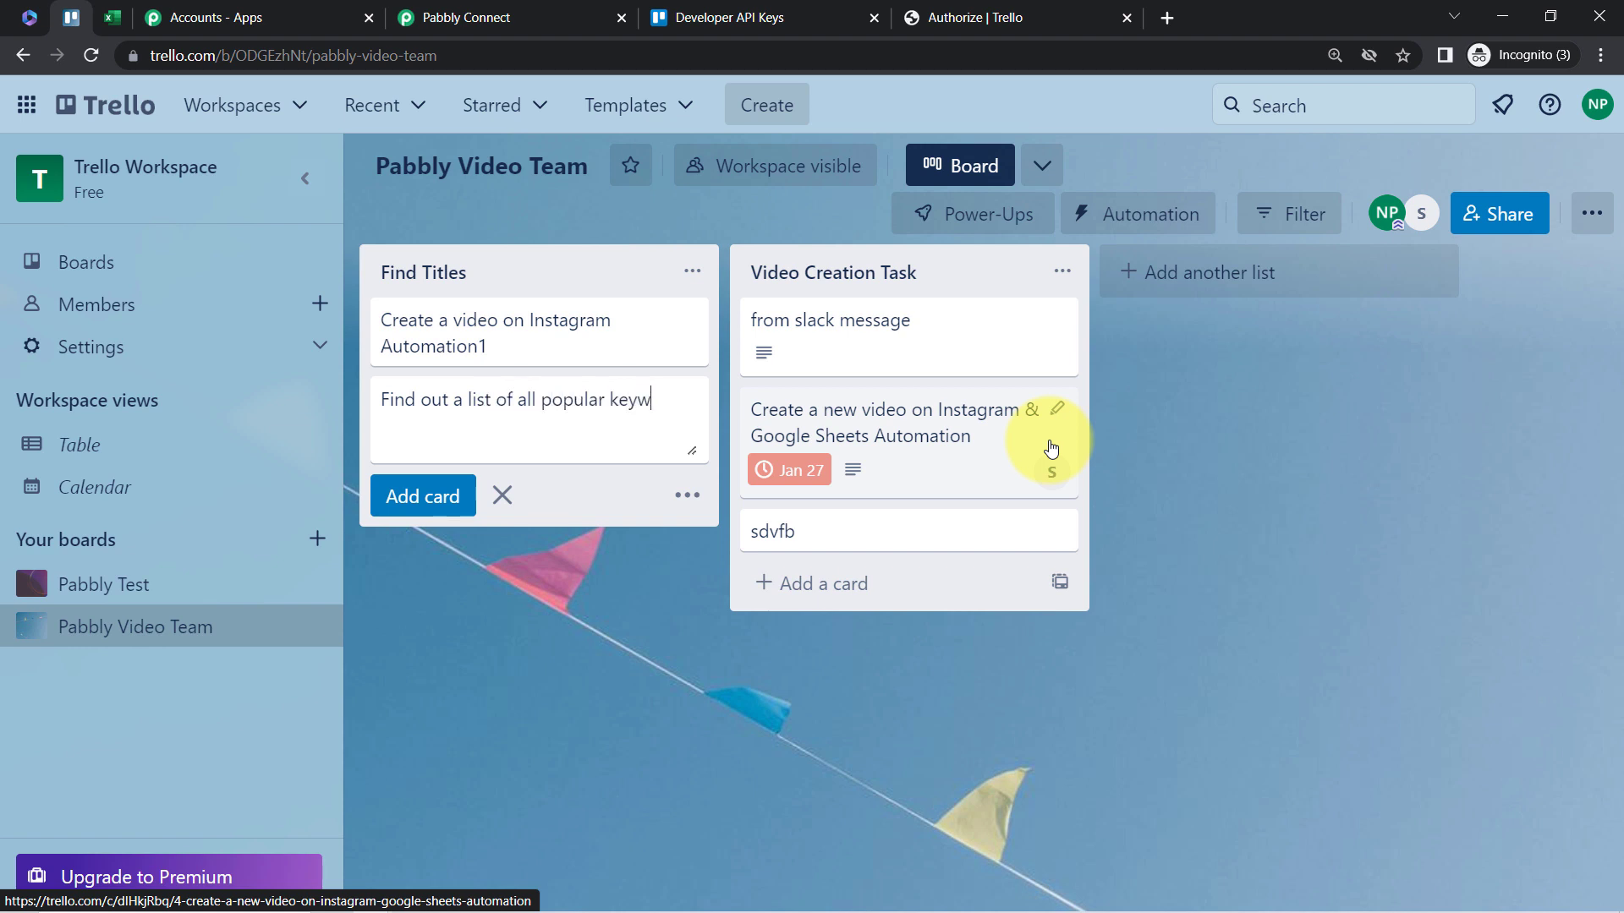
text(on the topic Google Sheets Auto)
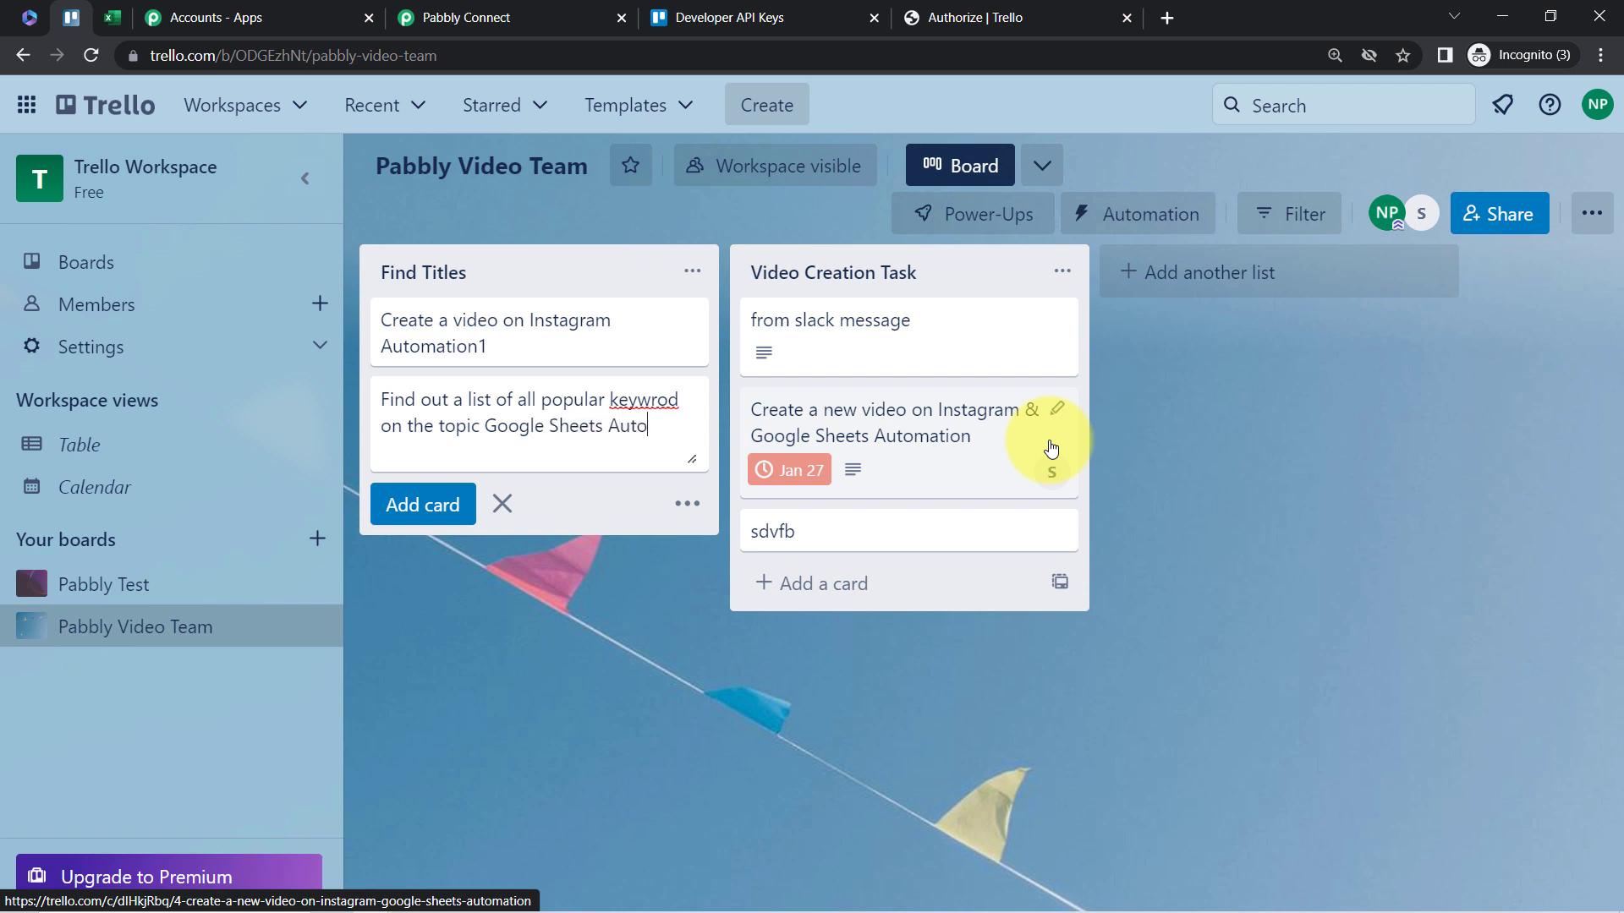
text(n)
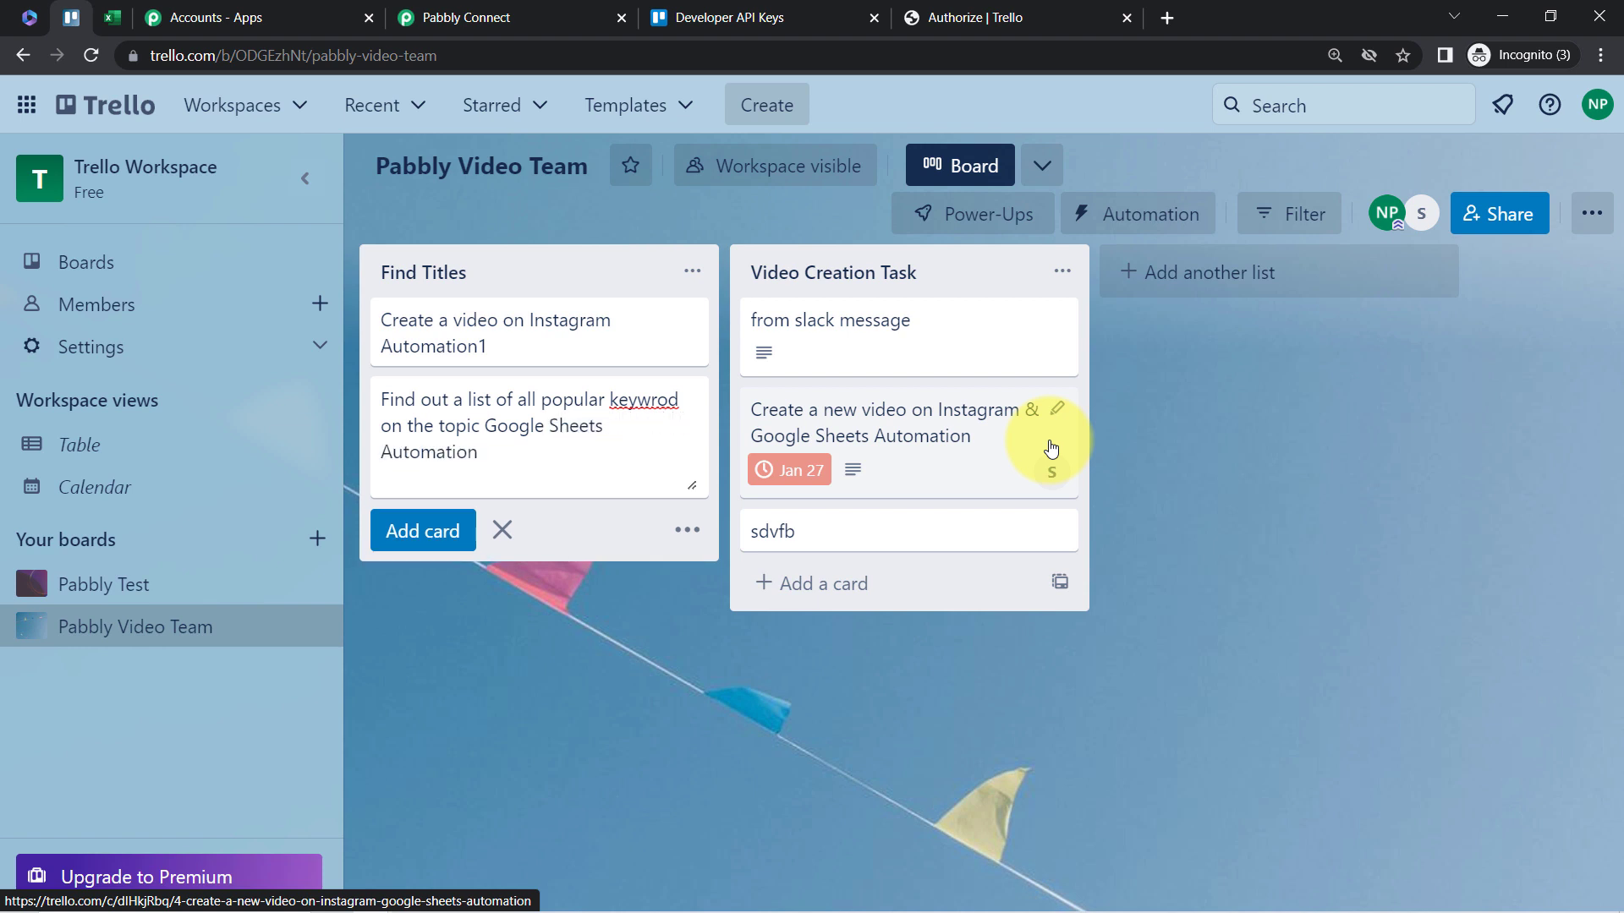
right_click(649, 406)
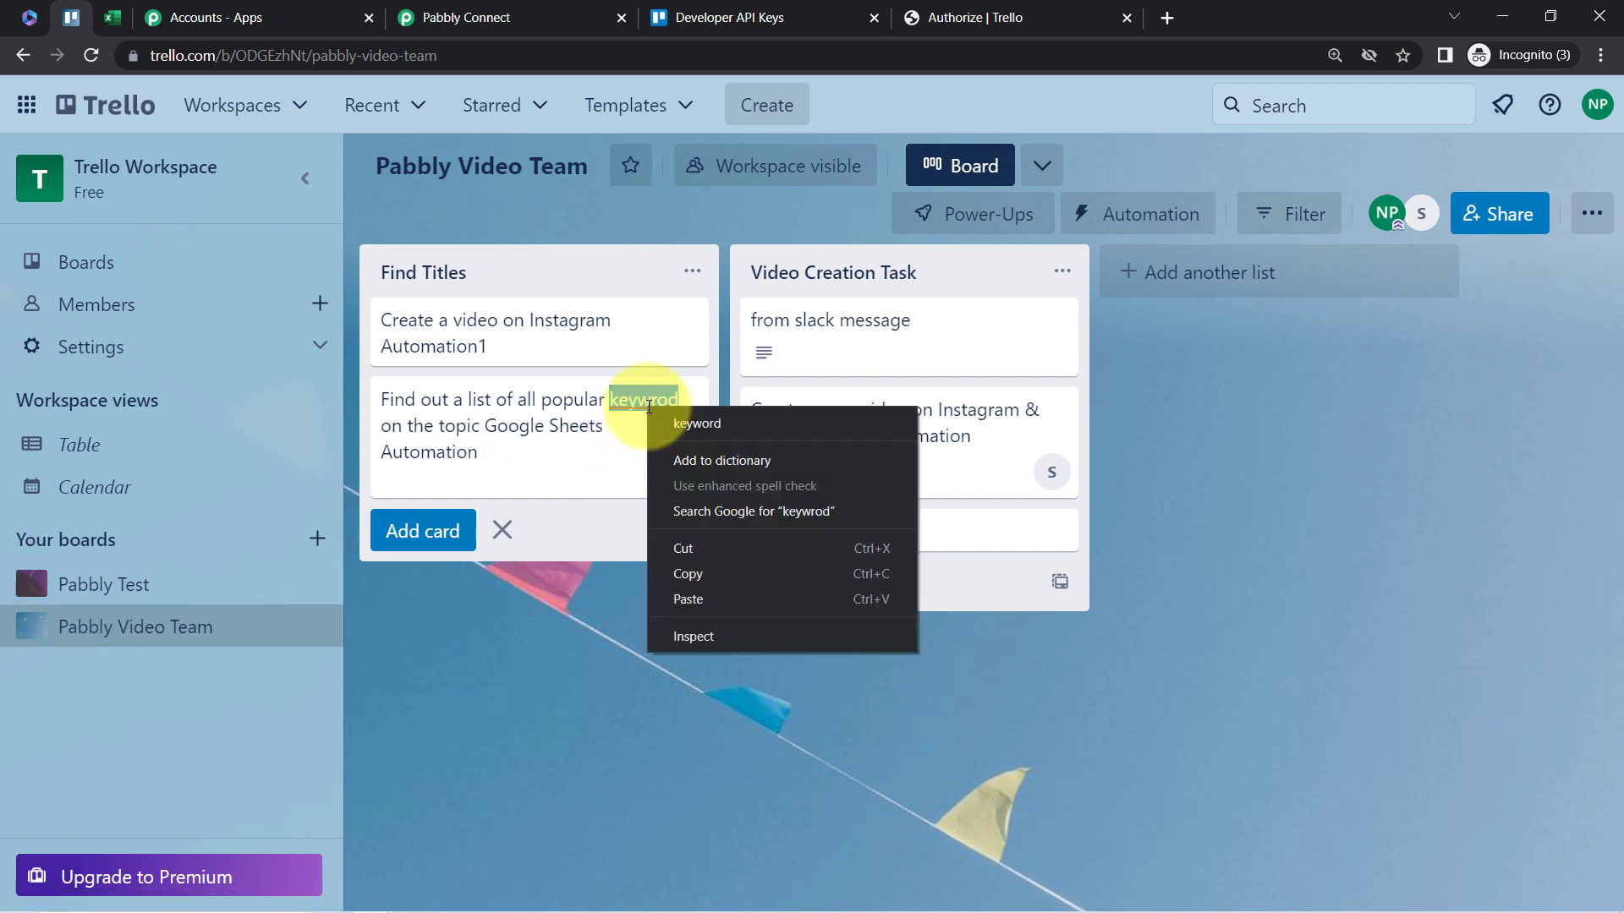
click(678, 424)
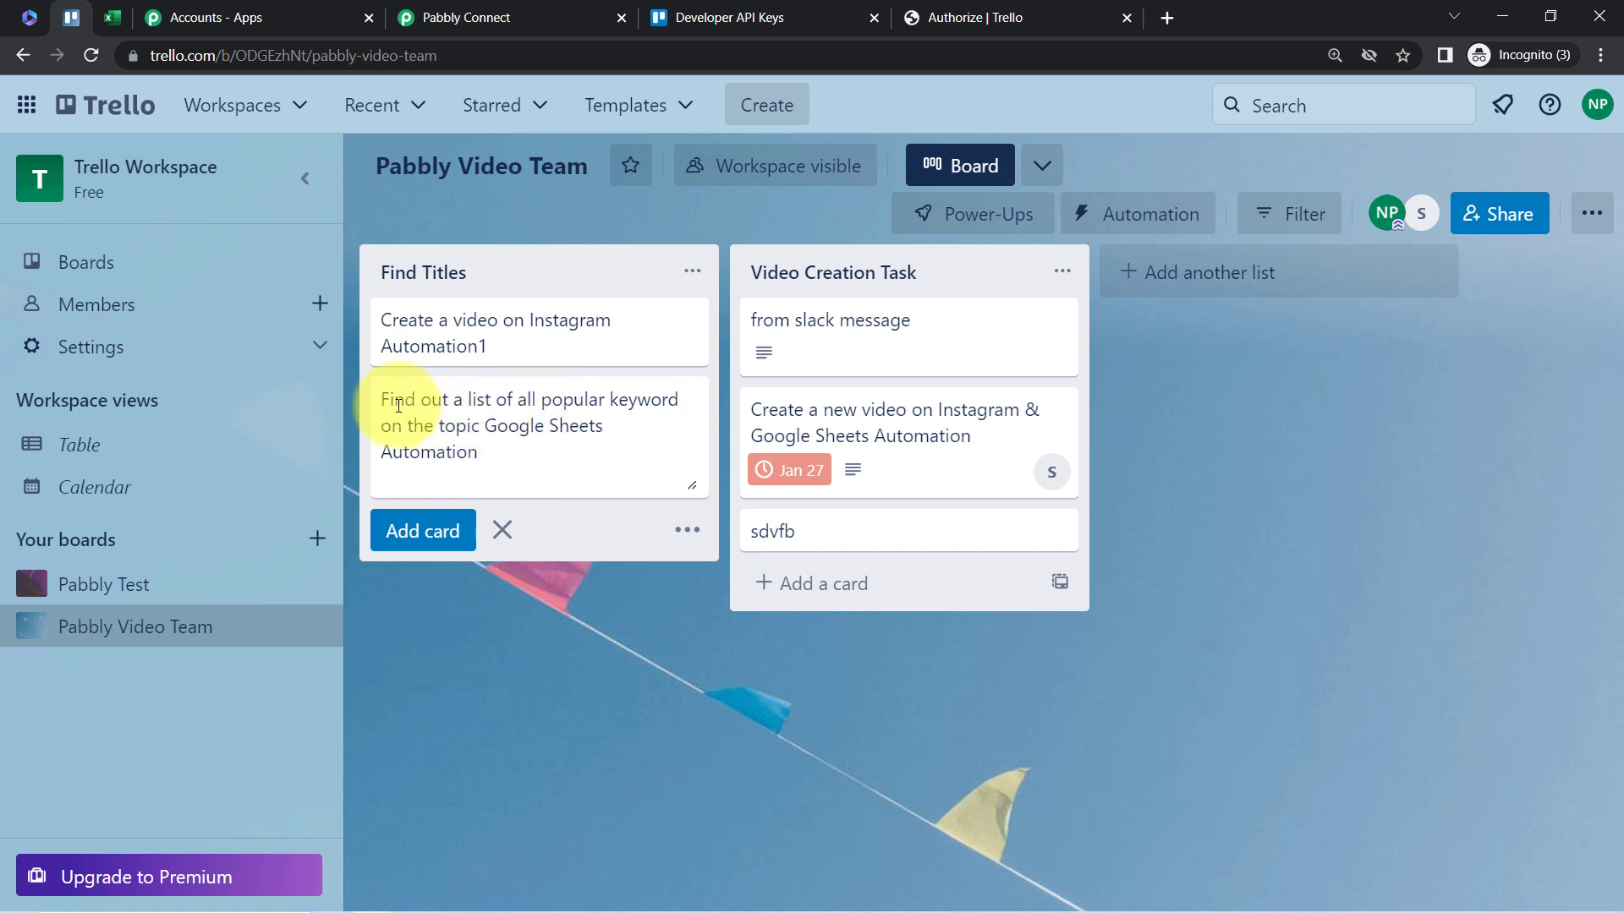
click(411, 518)
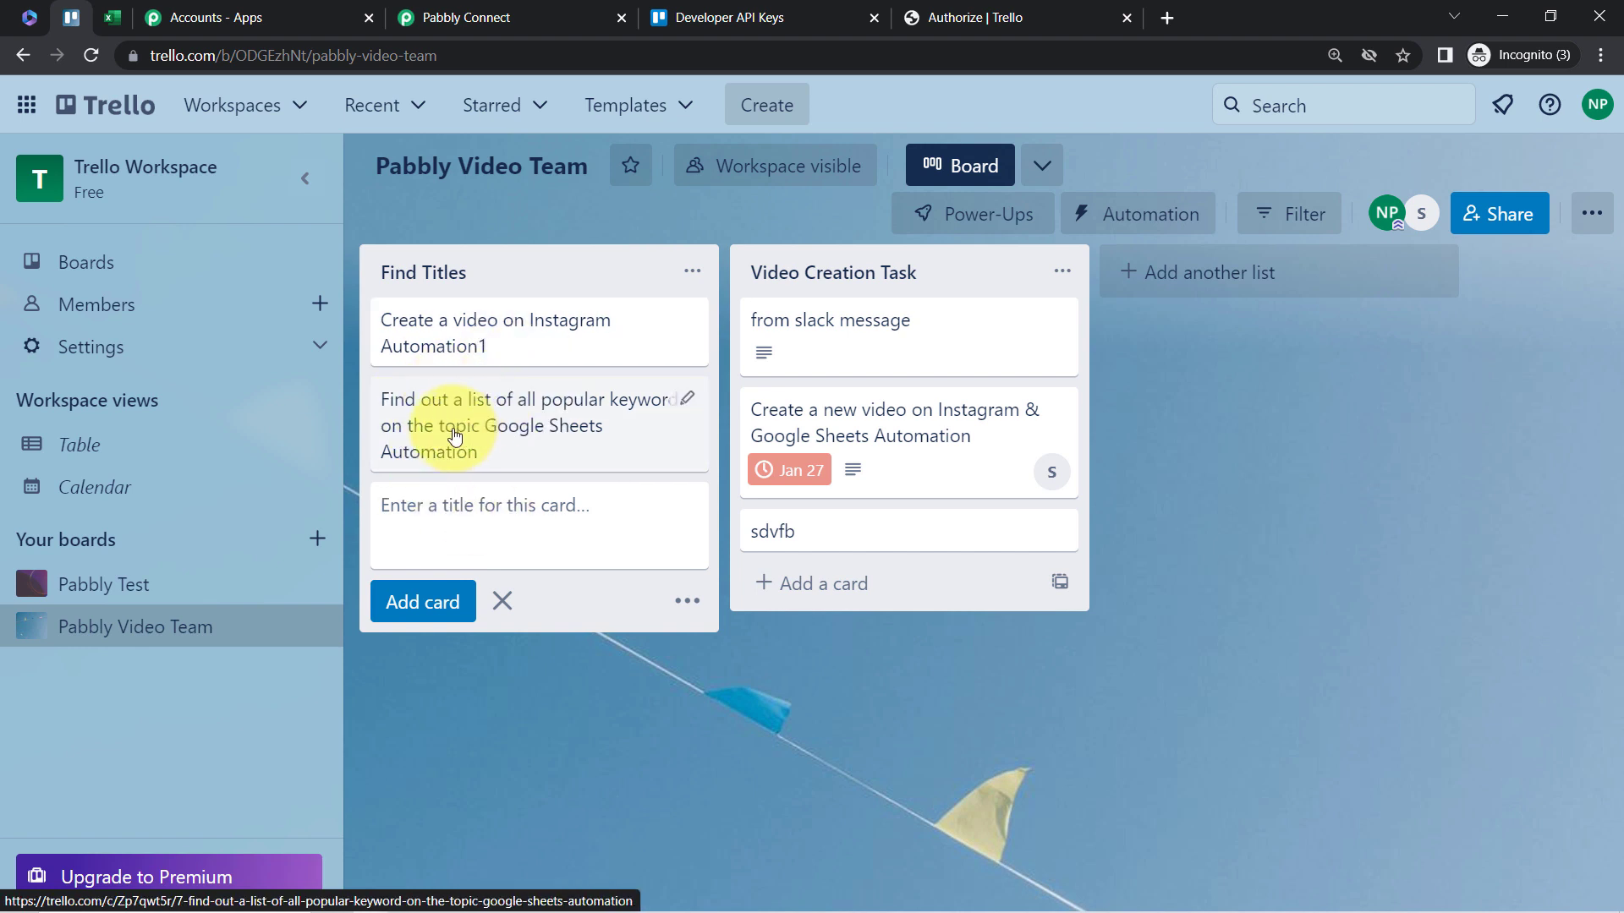
- Switch to Pabbly Connect and review the trigger's received webhook response against the new card in Trello
click(492, 10)
drag(1616, 320, 1618, 510)
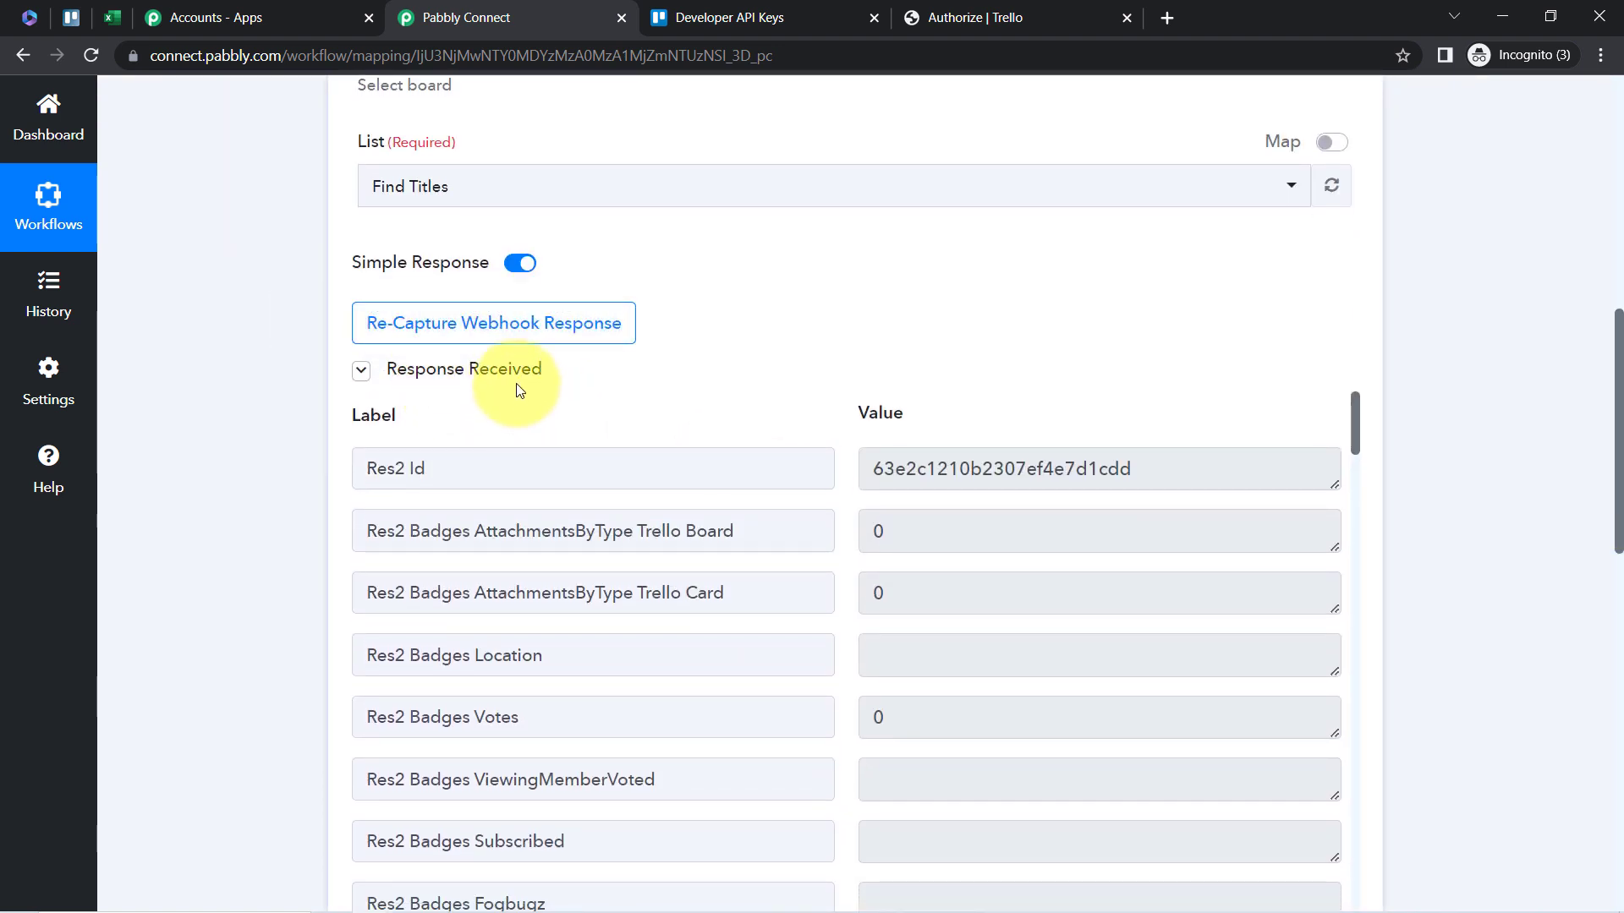
click(73, 25)
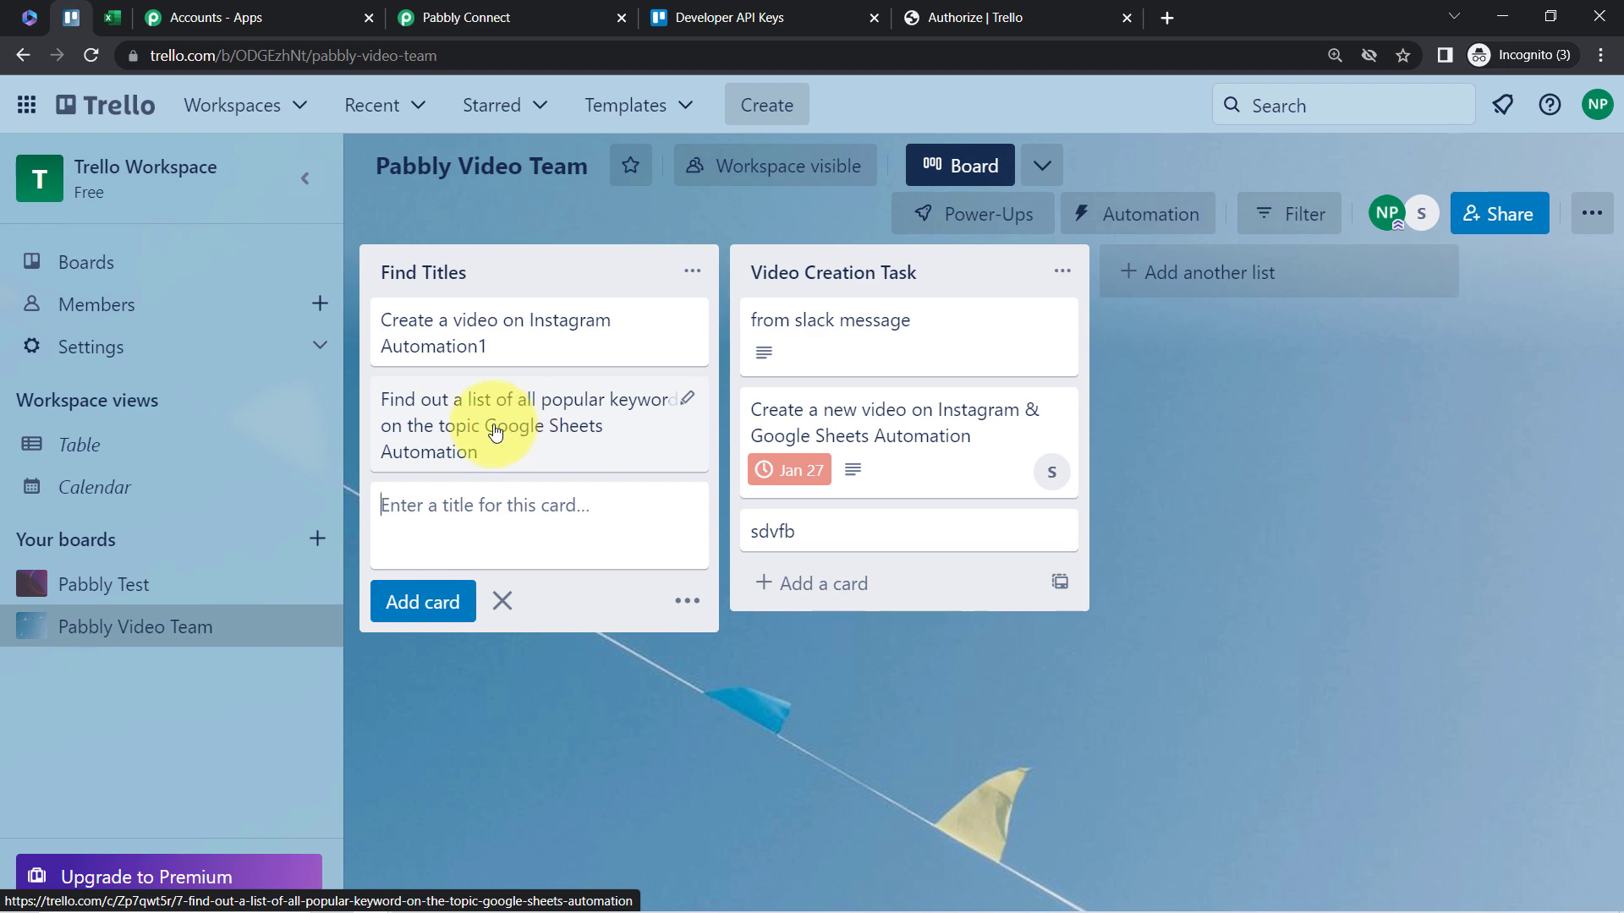
click(414, 15)
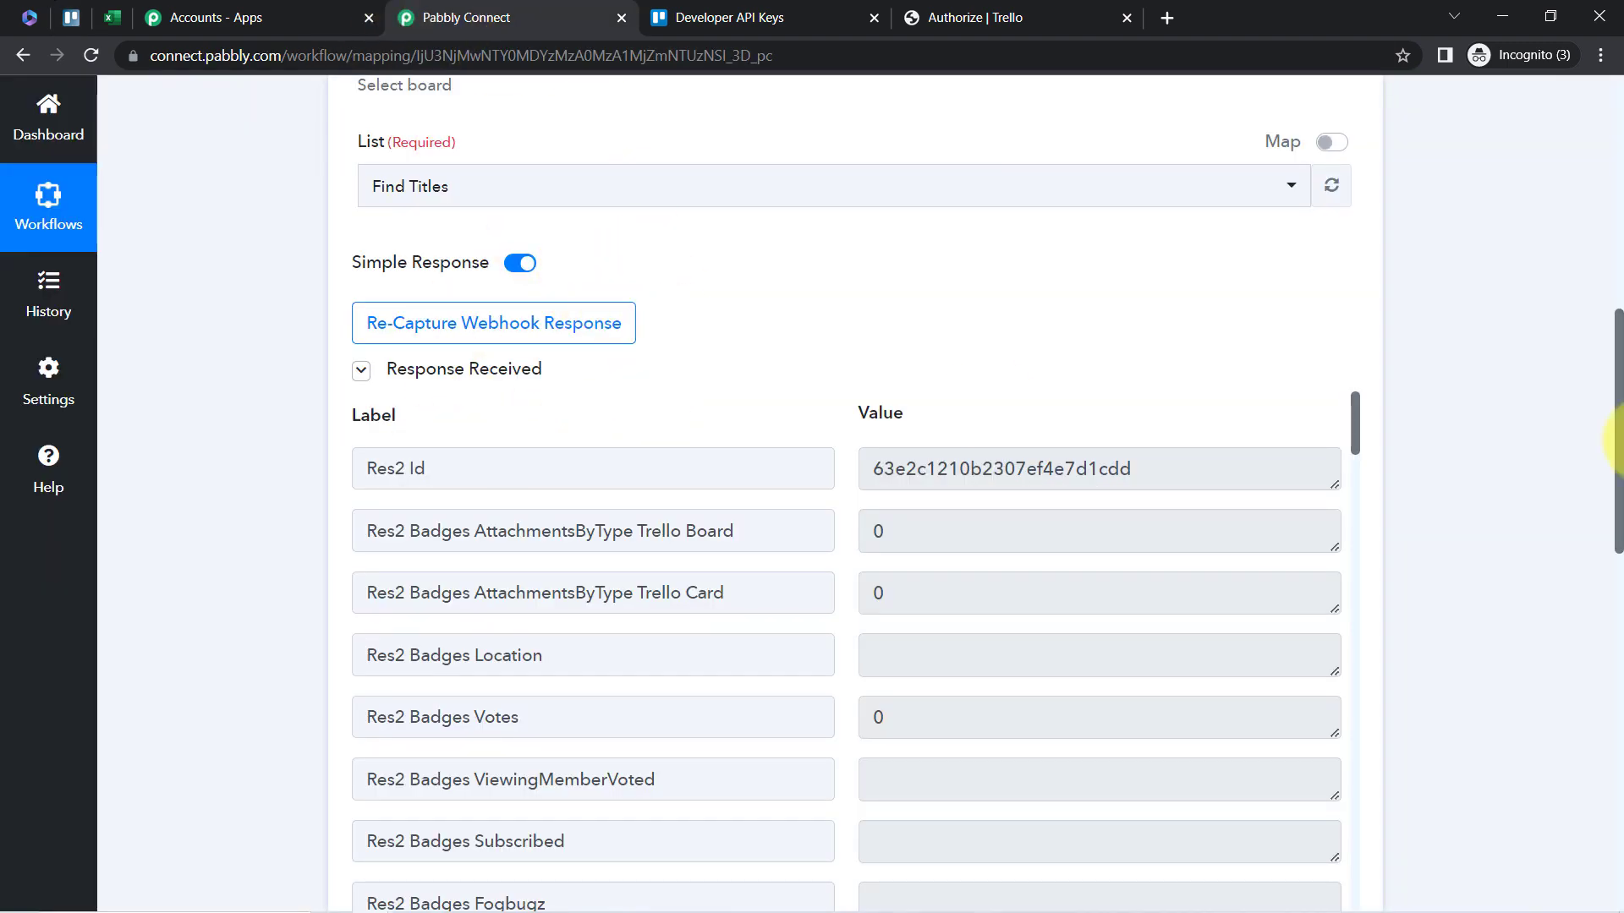
drag(1619, 398, 1587, 462)
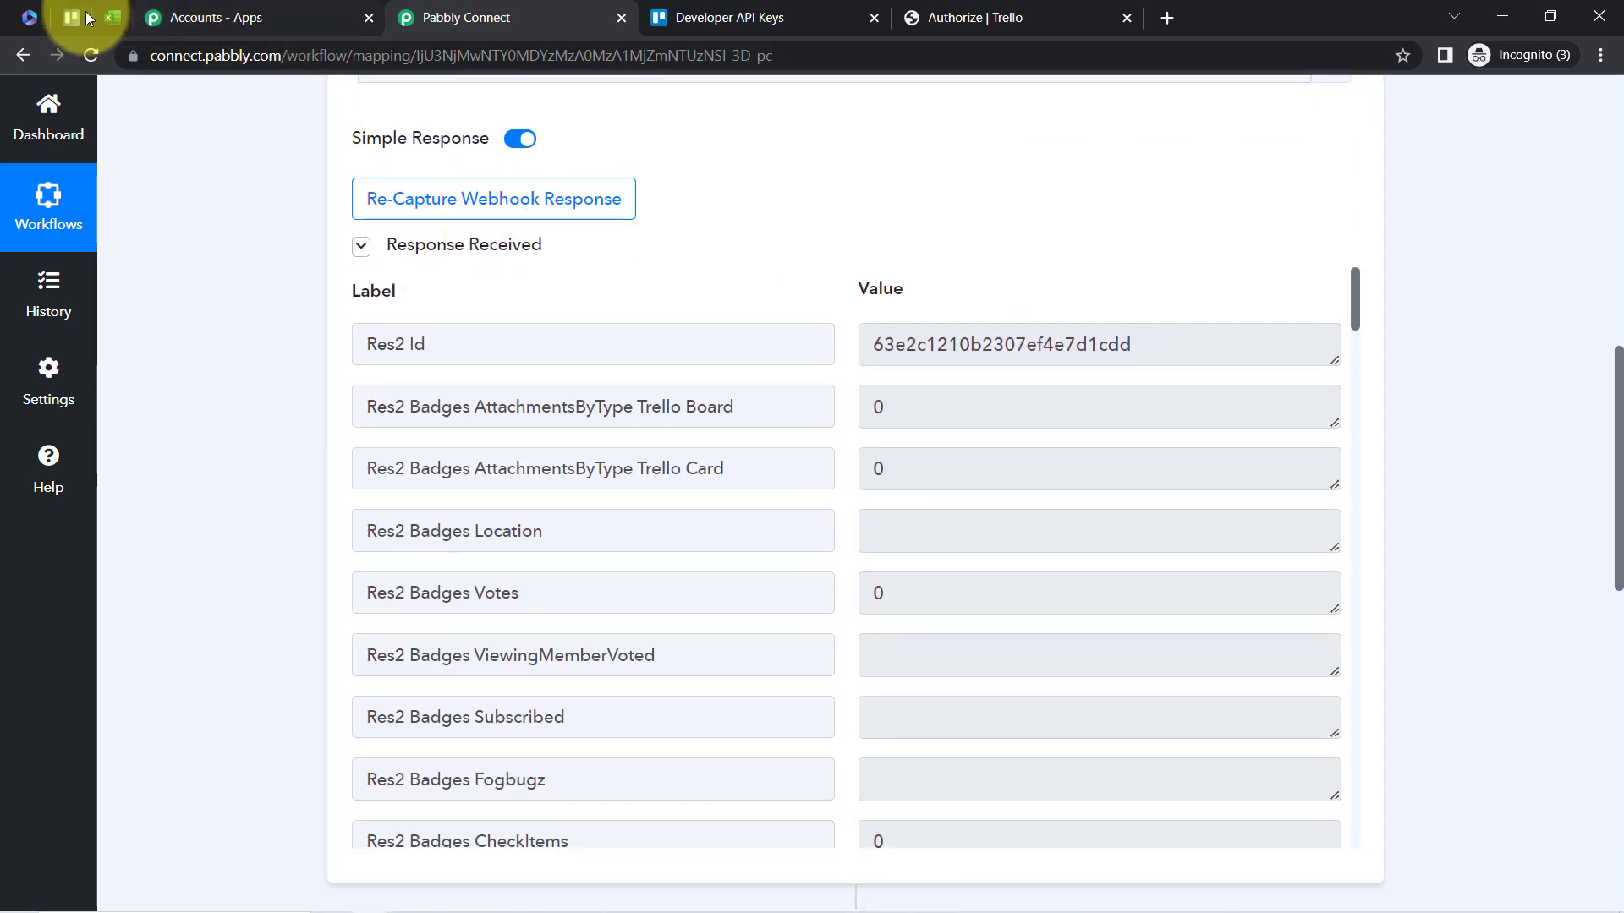
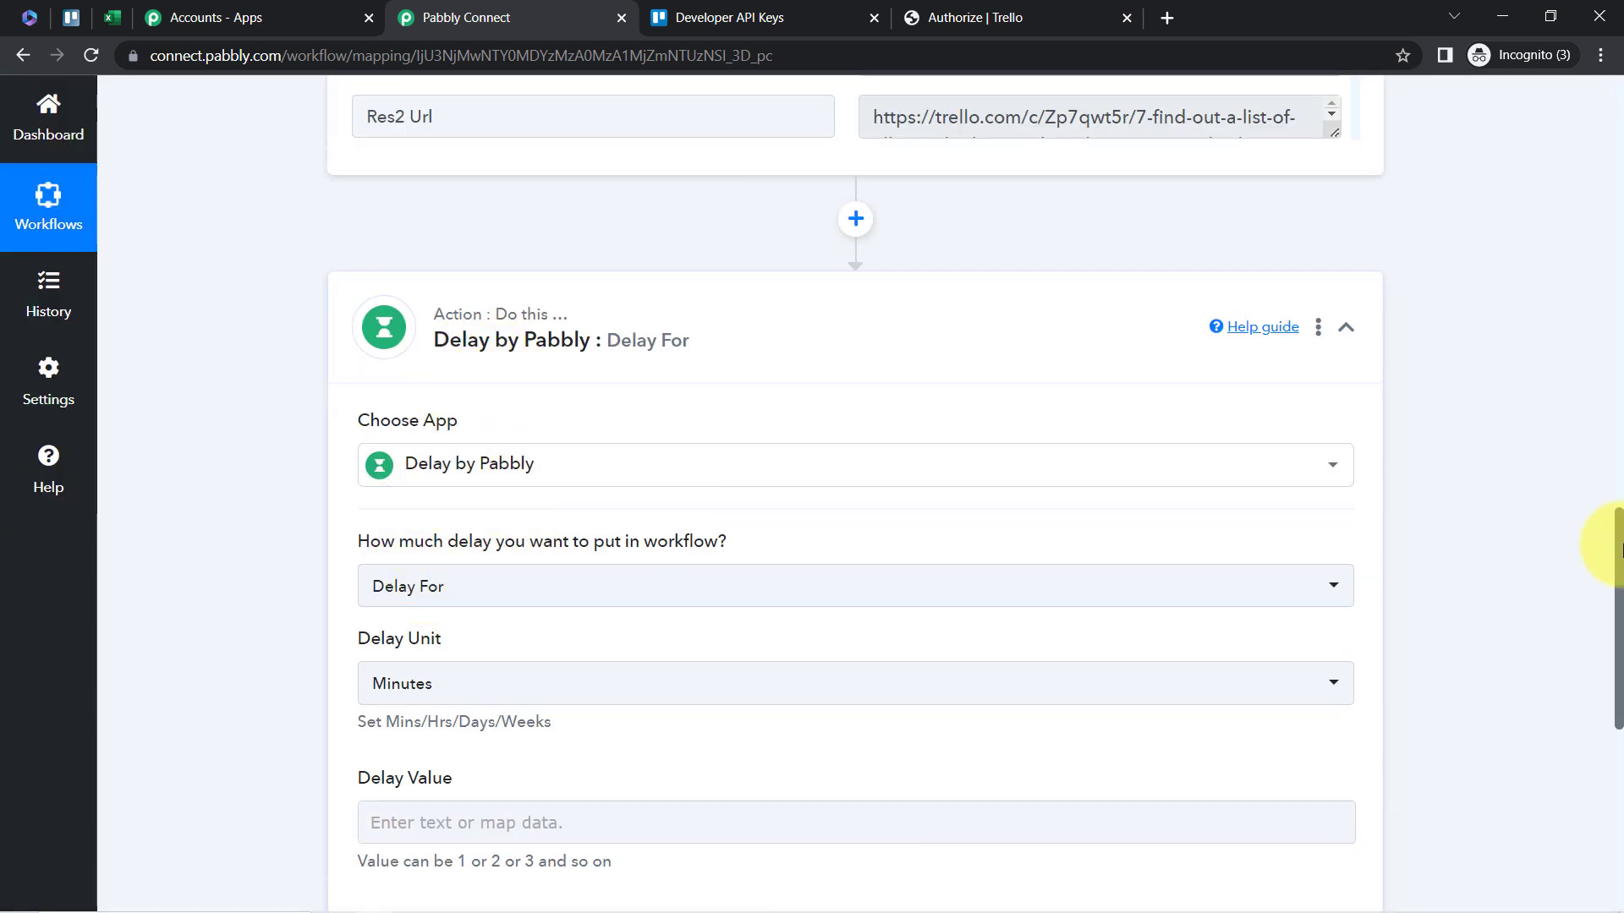
- Set the Delay by Pabbly action in Pabbly Connect to delay for 5 minutes, then save it and send a test request
drag(1619, 575, 1613, 650)
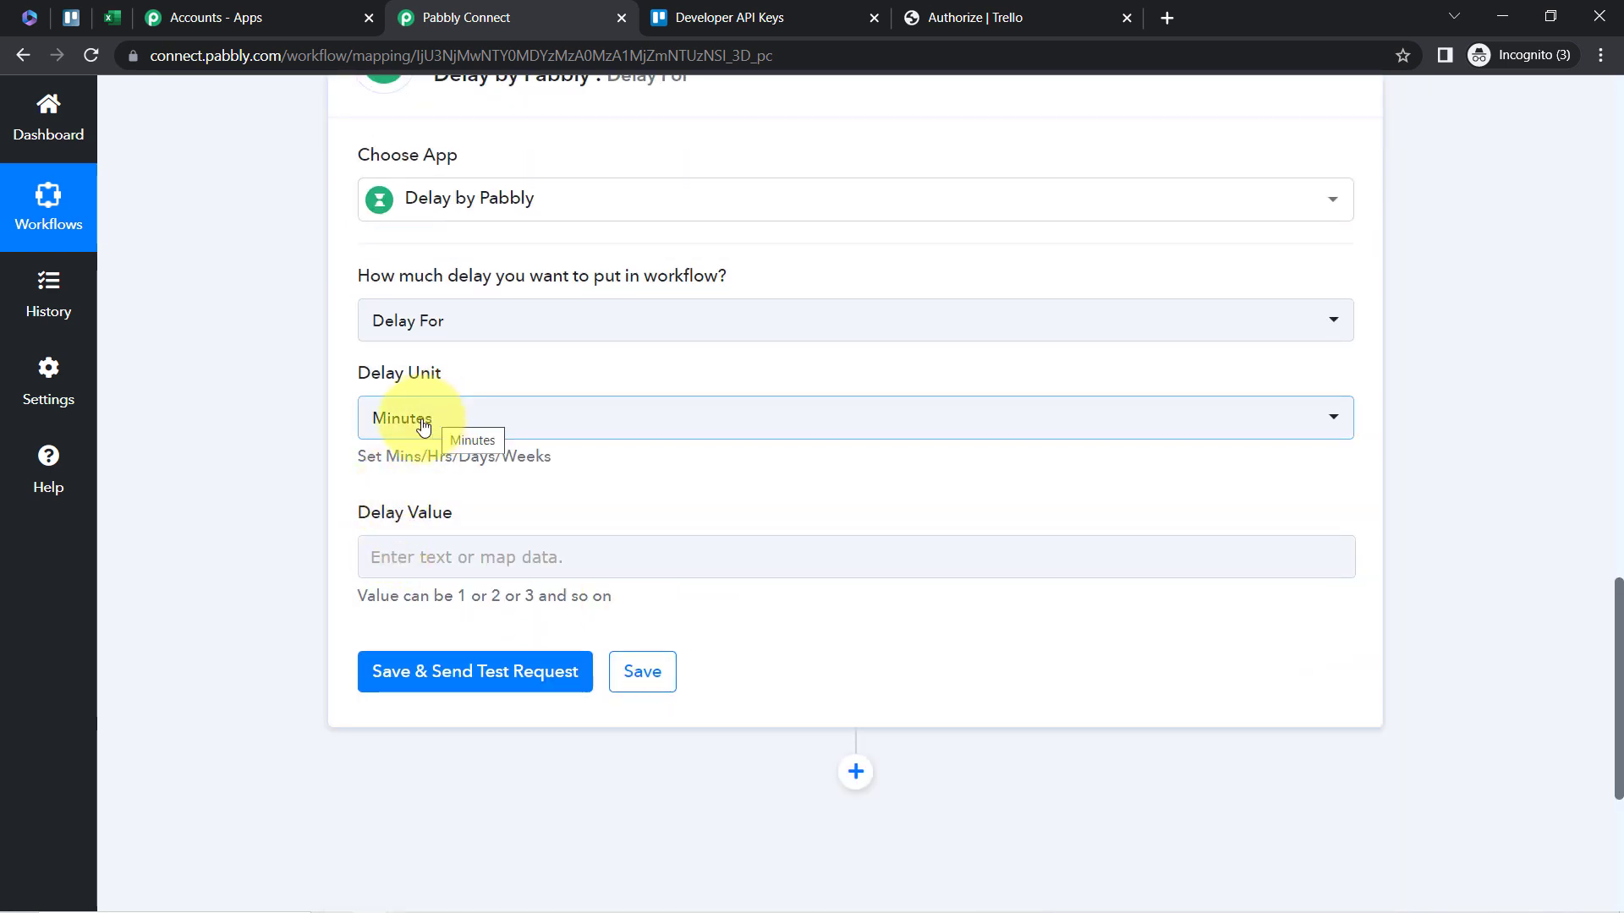
click(78, 18)
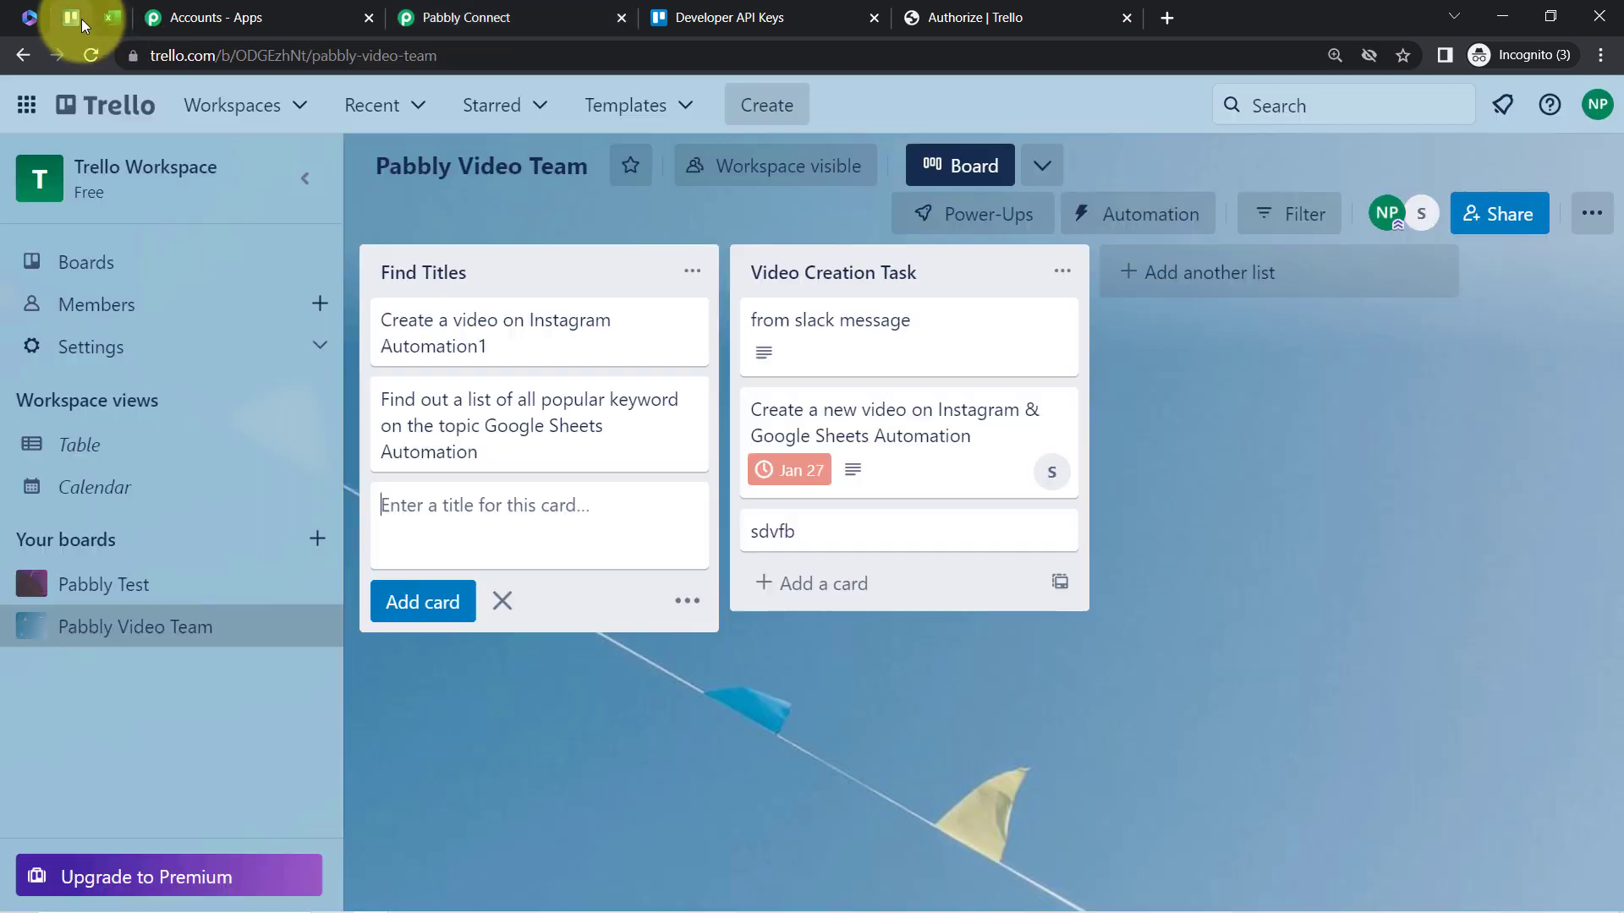
click(434, 10)
click(428, 320)
click(434, 421)
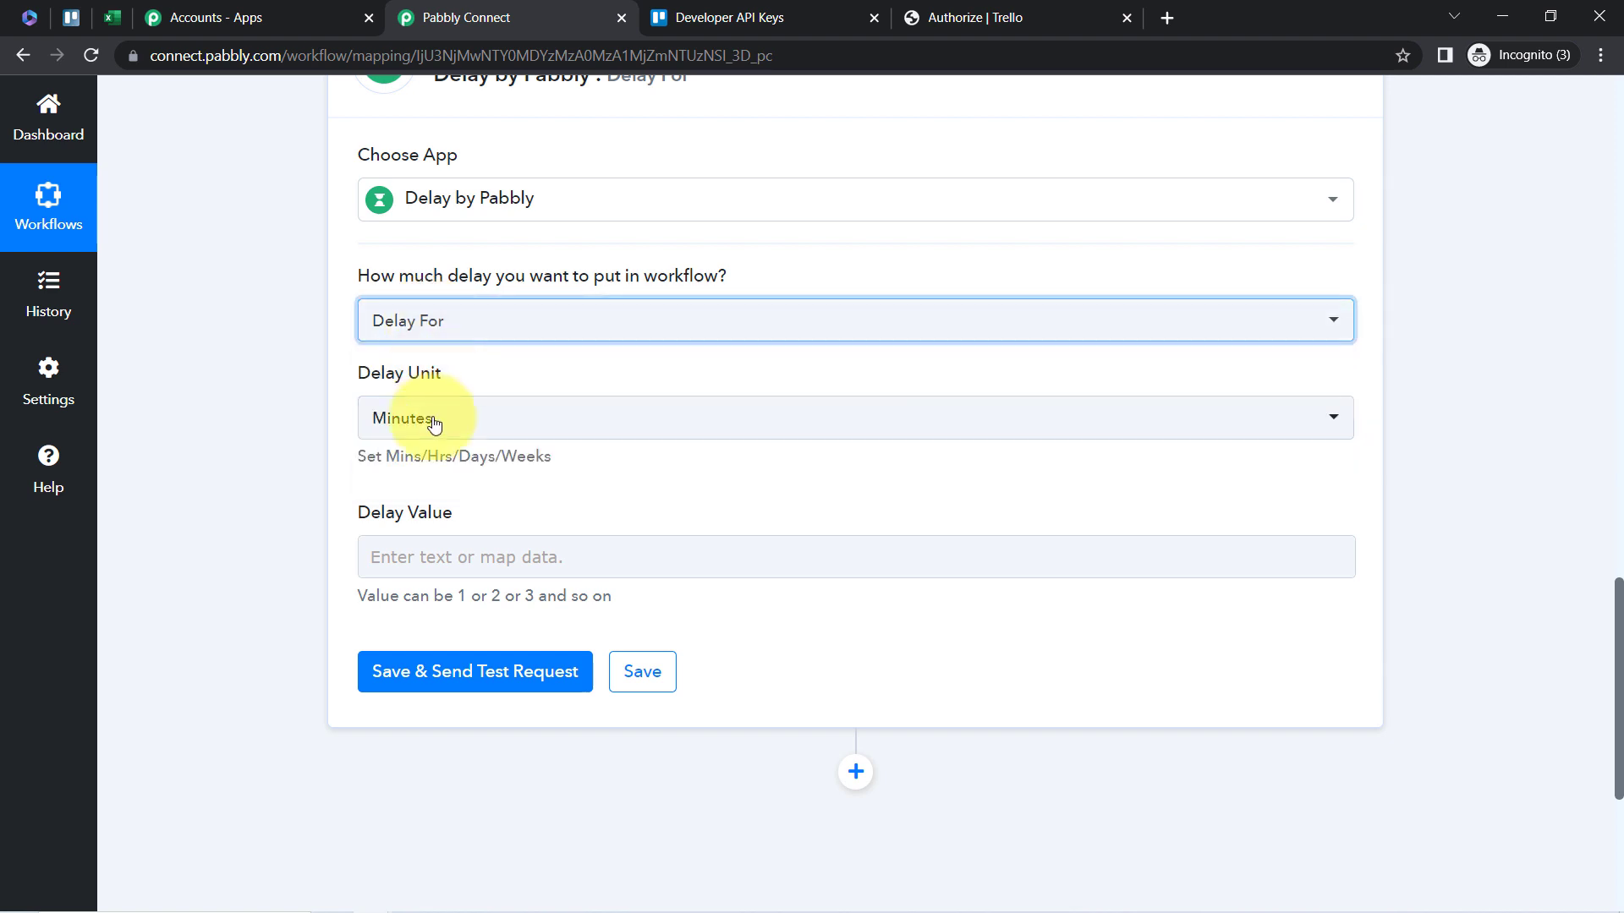
click(434, 423)
click(432, 423)
click(389, 573)
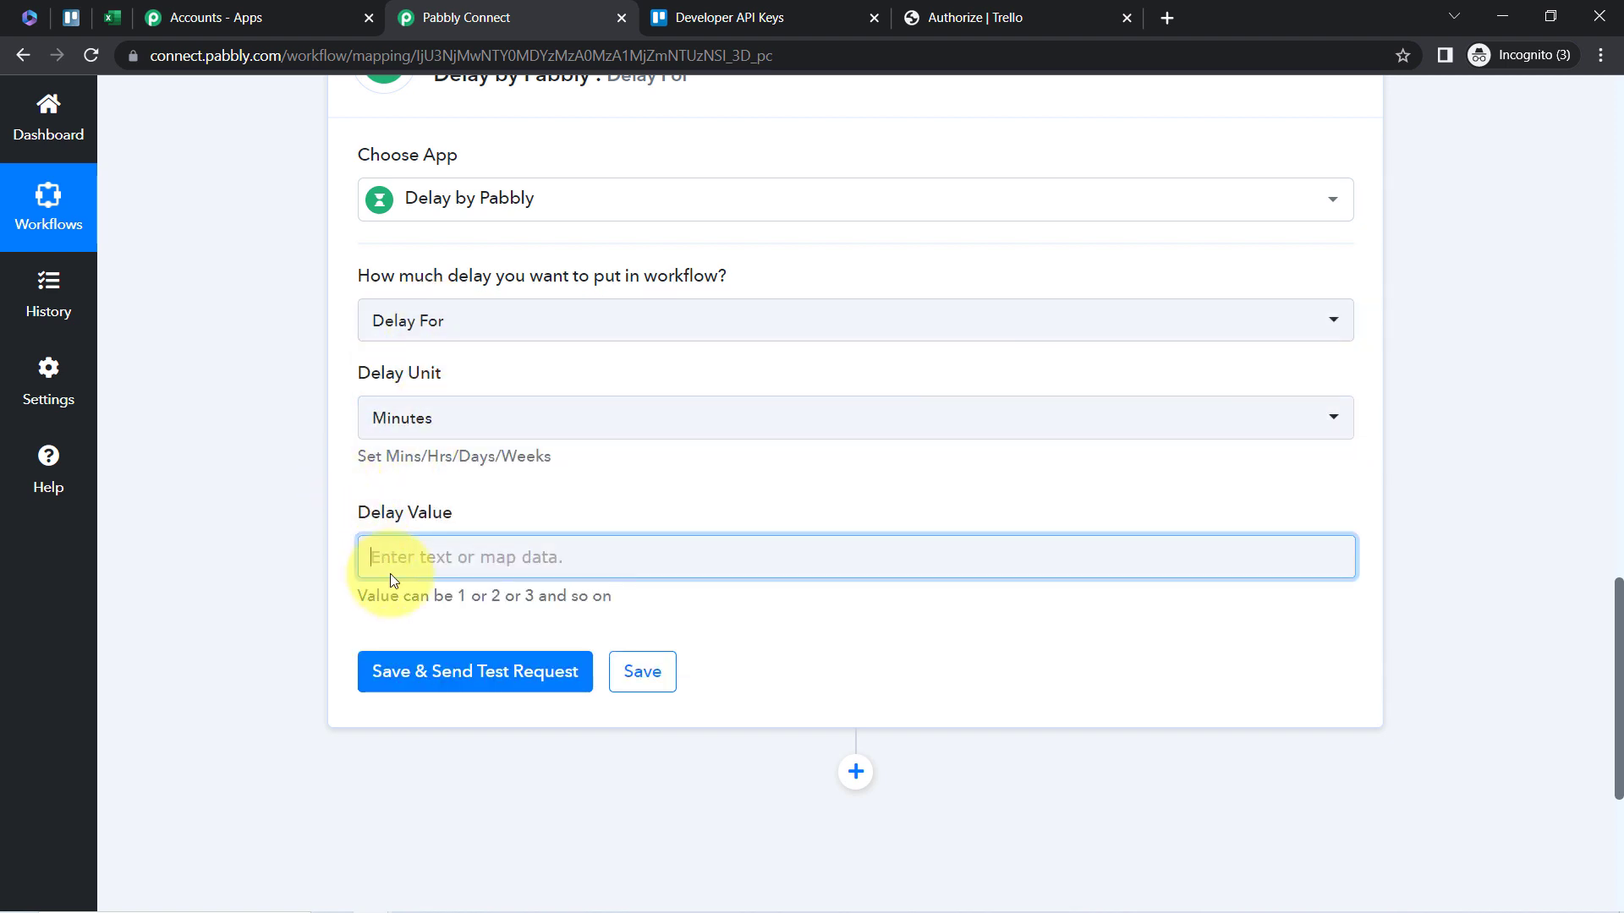
text(5)
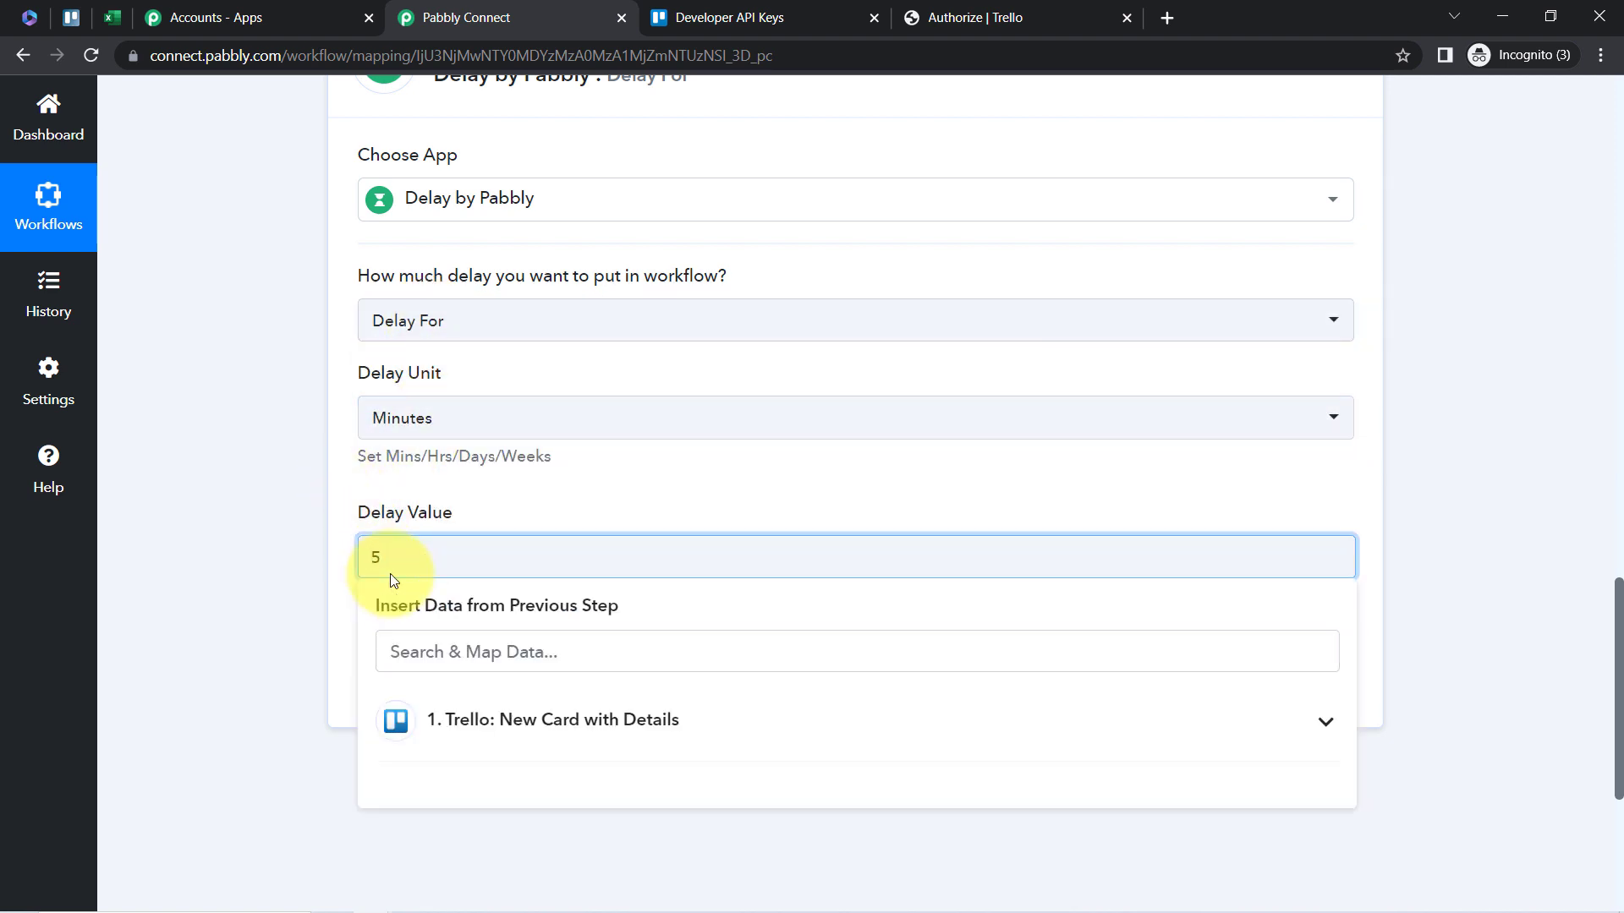
click(333, 550)
click(494, 652)
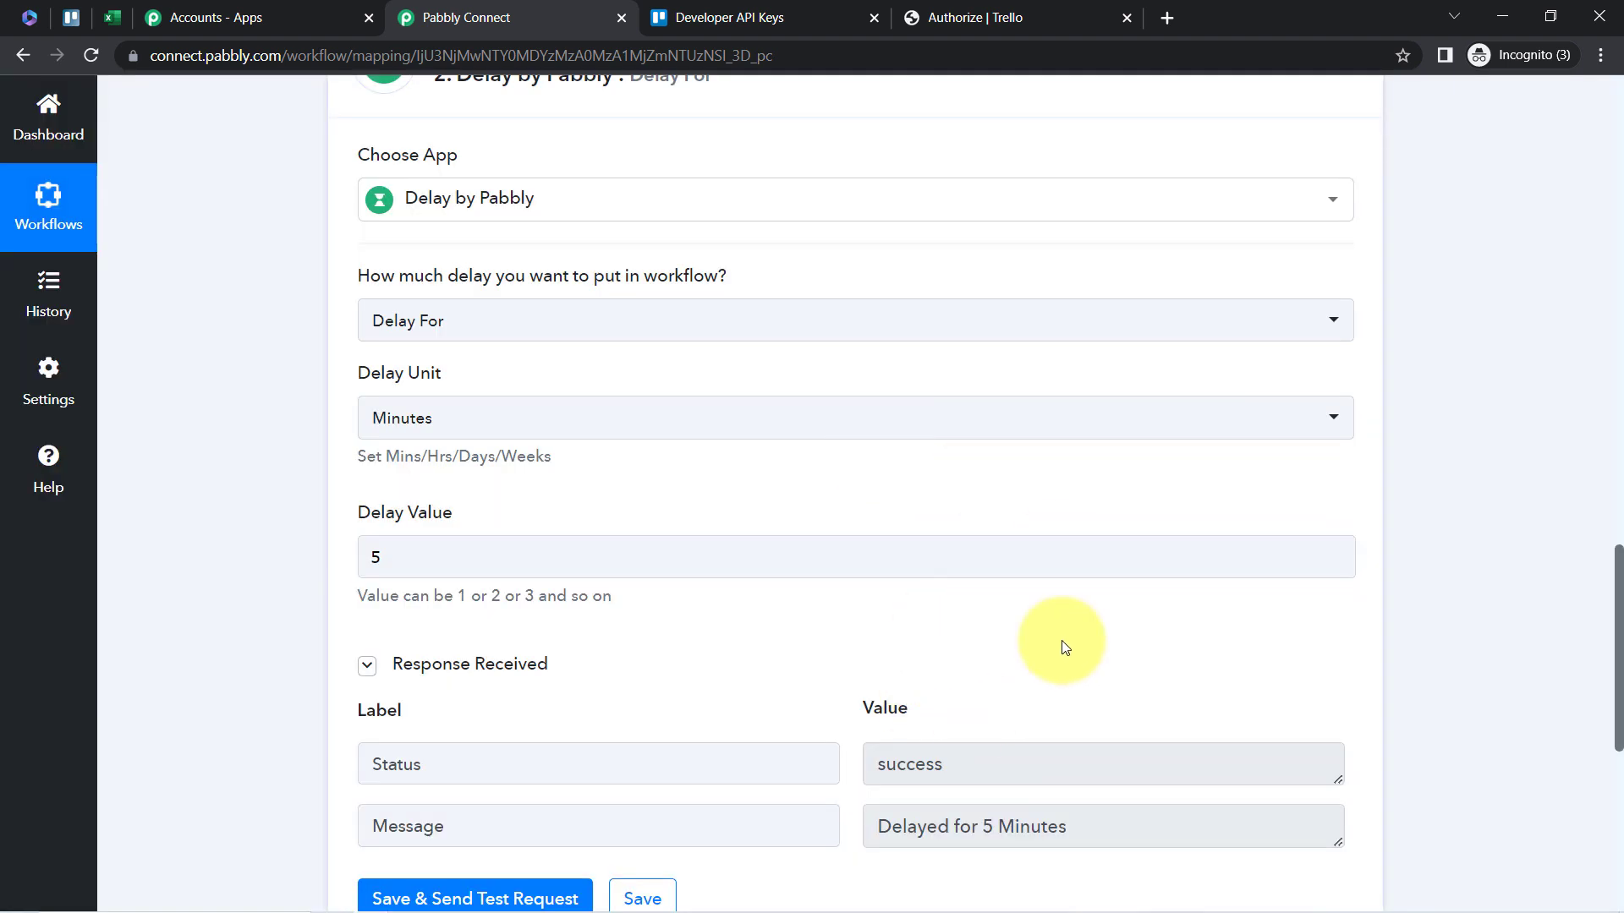
- Read the delay step's response message and review the Trello trigger settings together with the delay action
triple_click(969, 833)
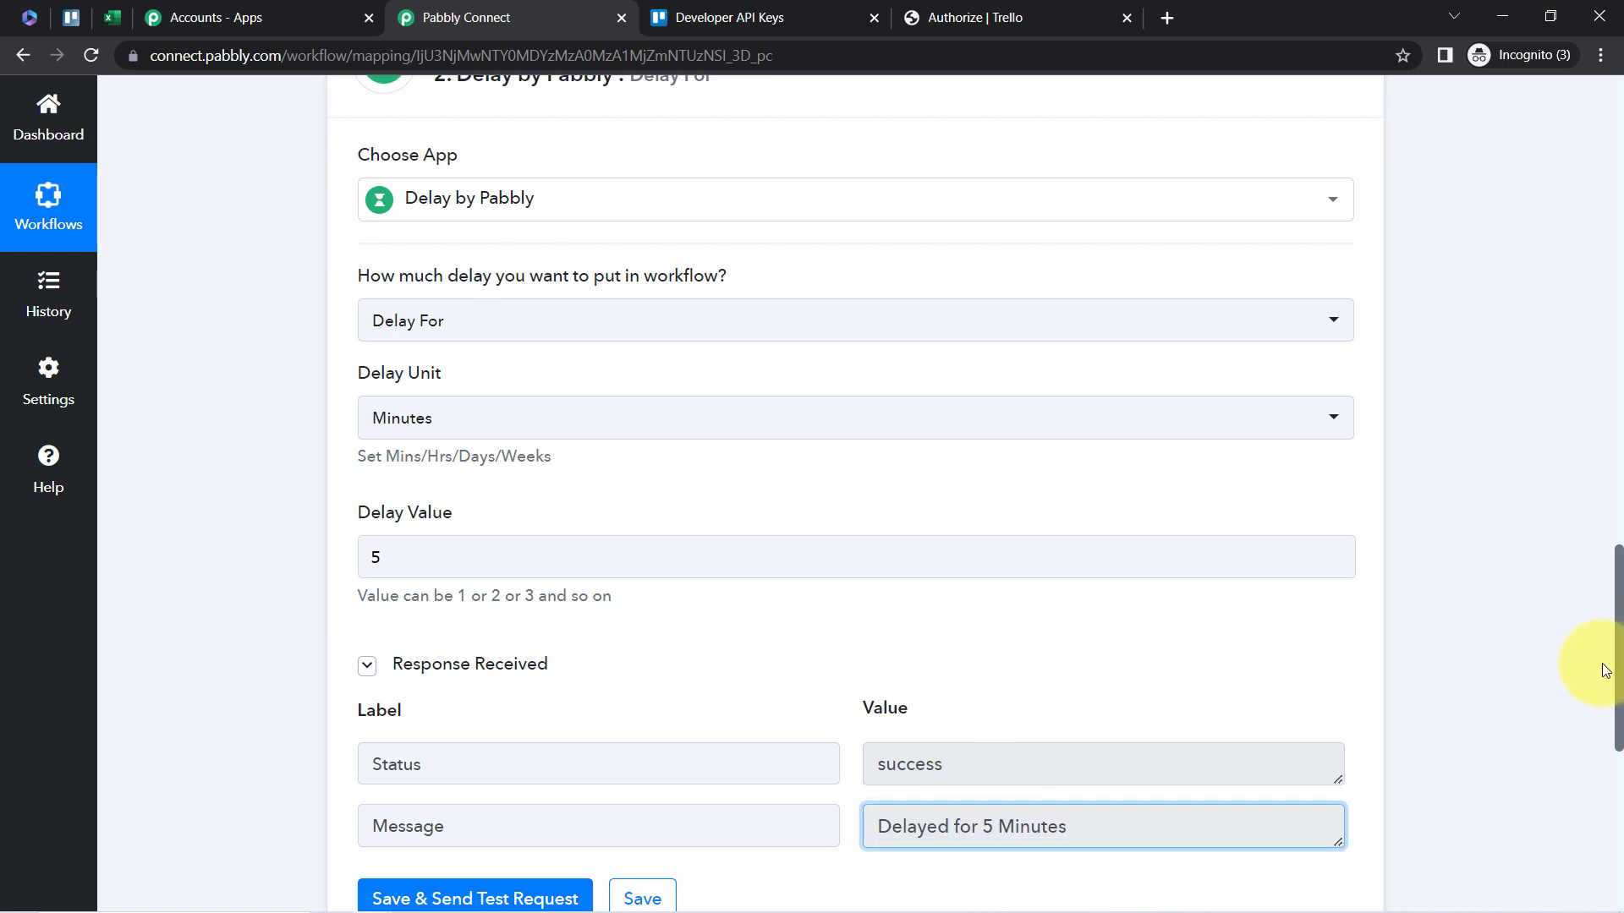
drag(1618, 659, 1601, 258)
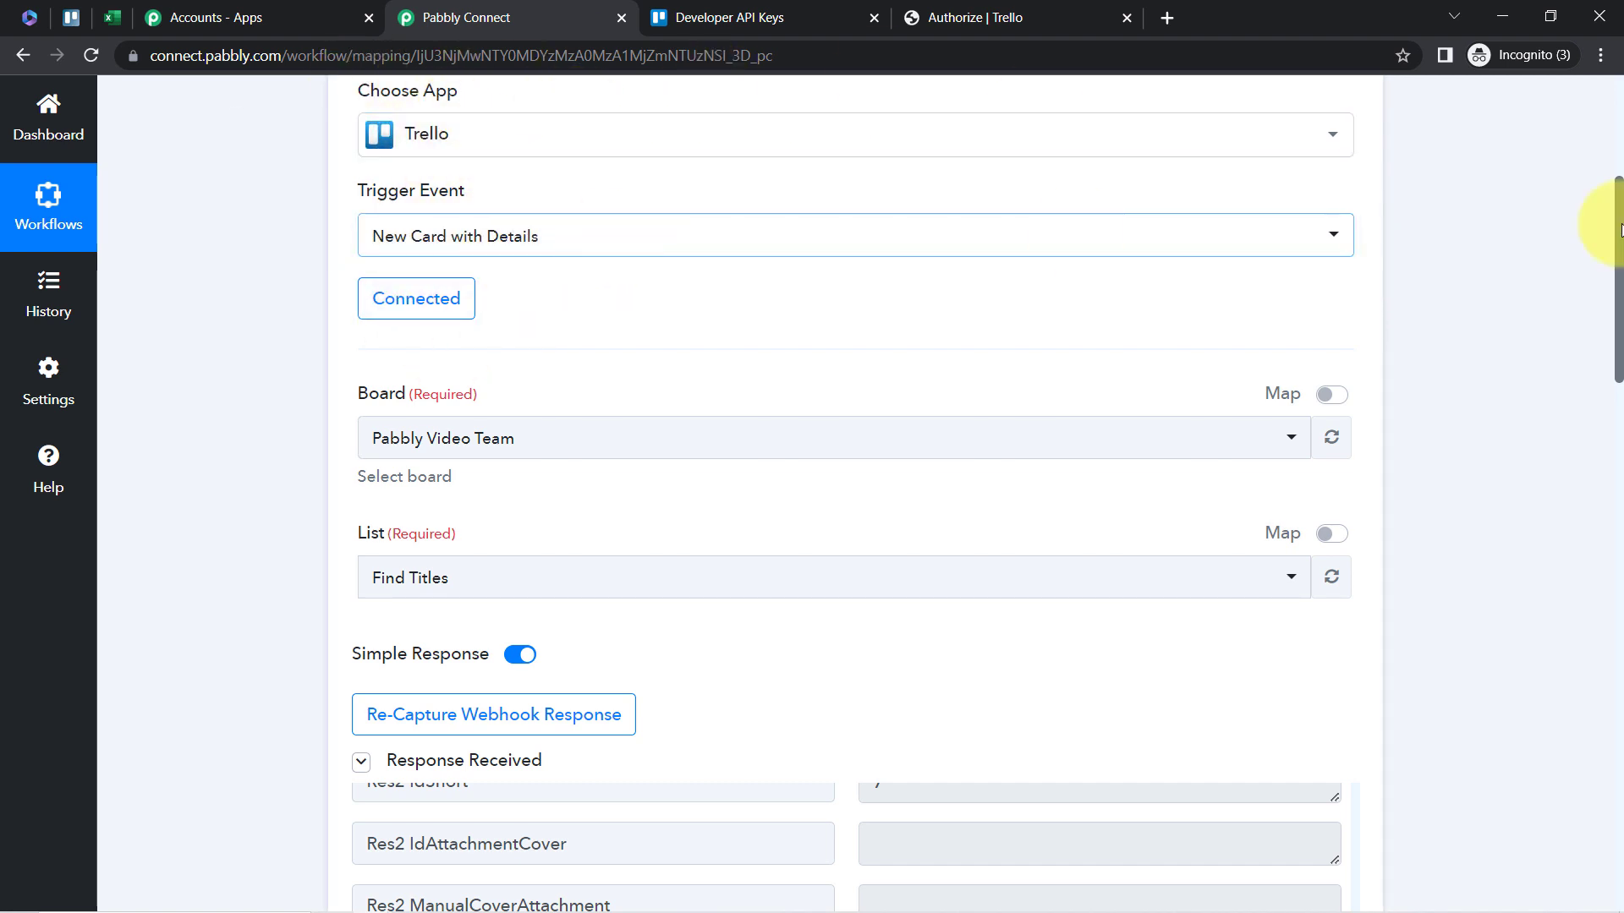
drag(1596, 217, 1587, 461)
scroll(1585, 461, down, 7)
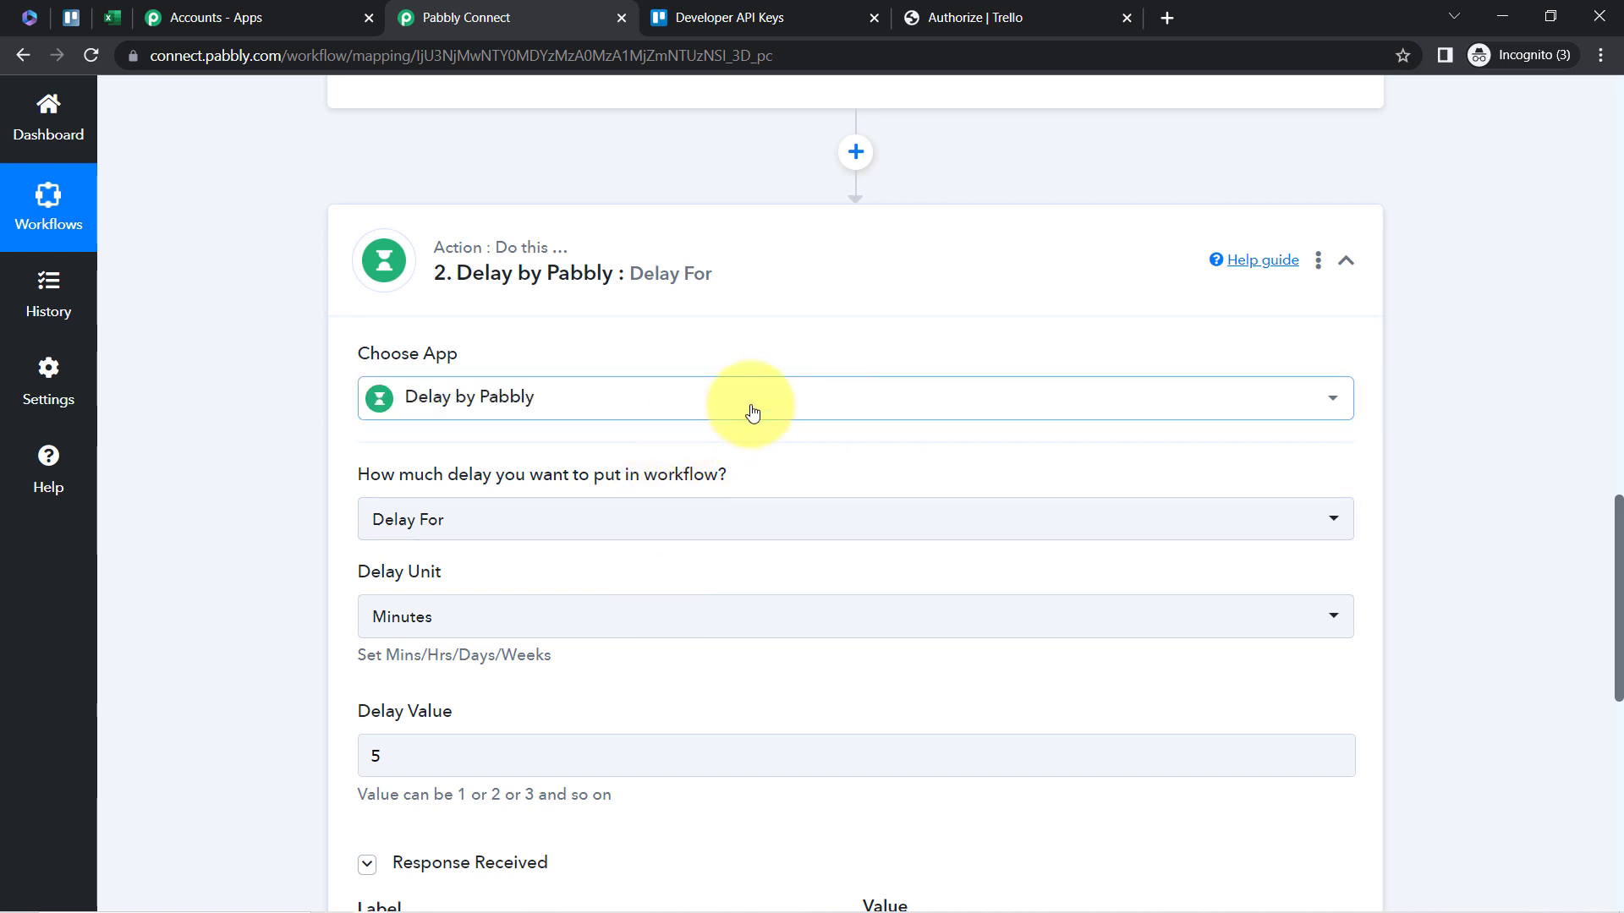
- Describe the new Trello card with its title plus "We will create videos on these topics and you can take help of any keyword research tool for this."
click(72, 19)
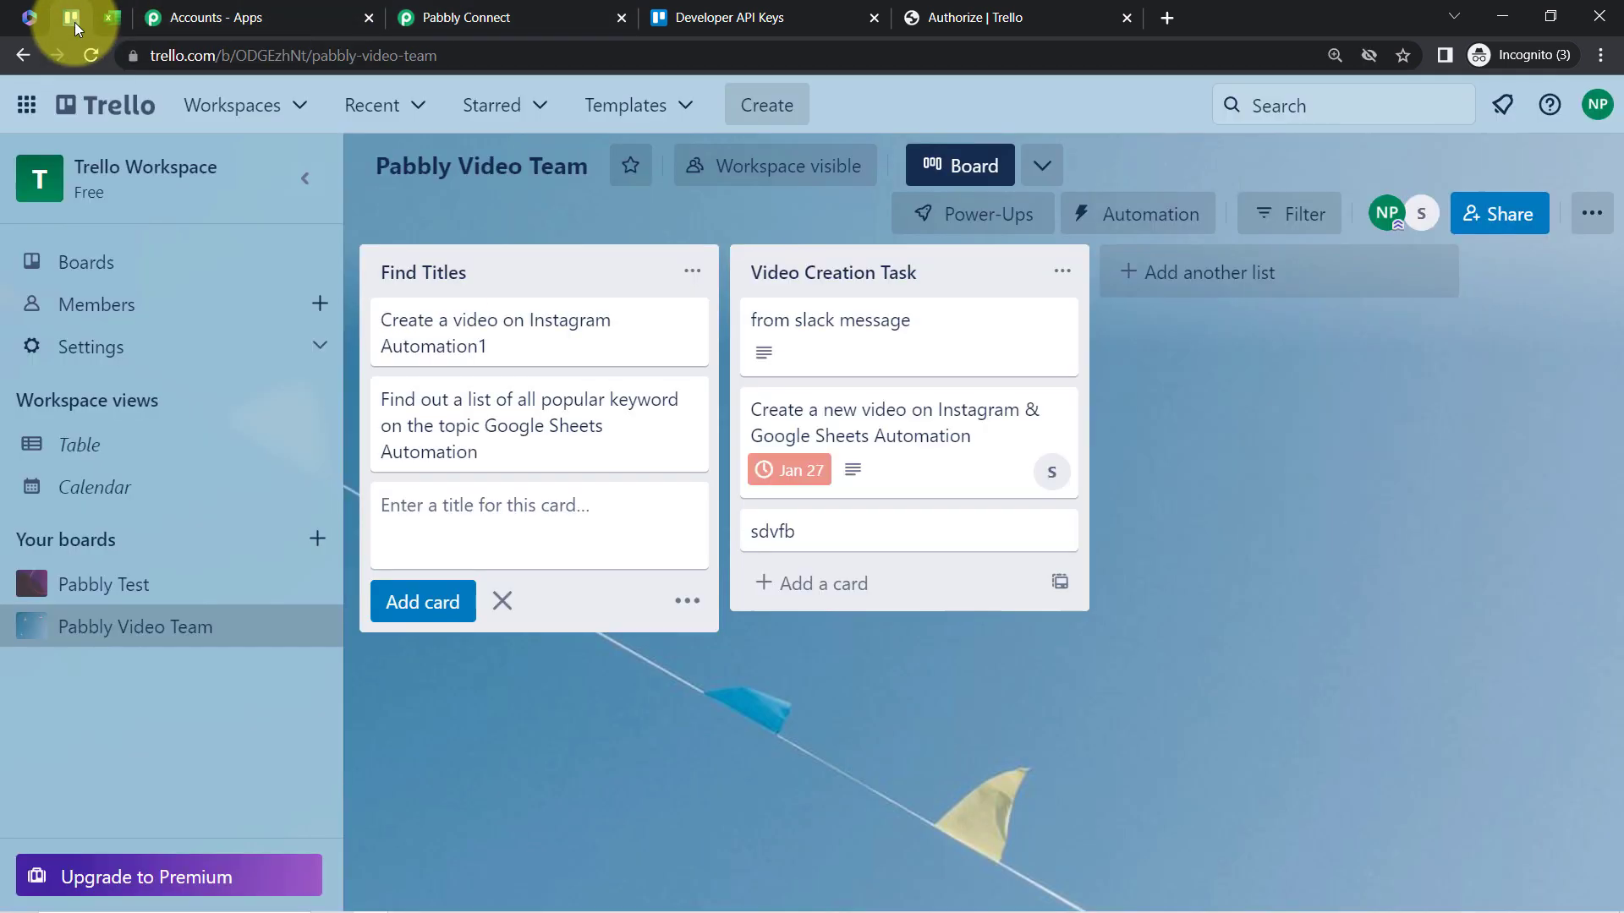
click(683, 397)
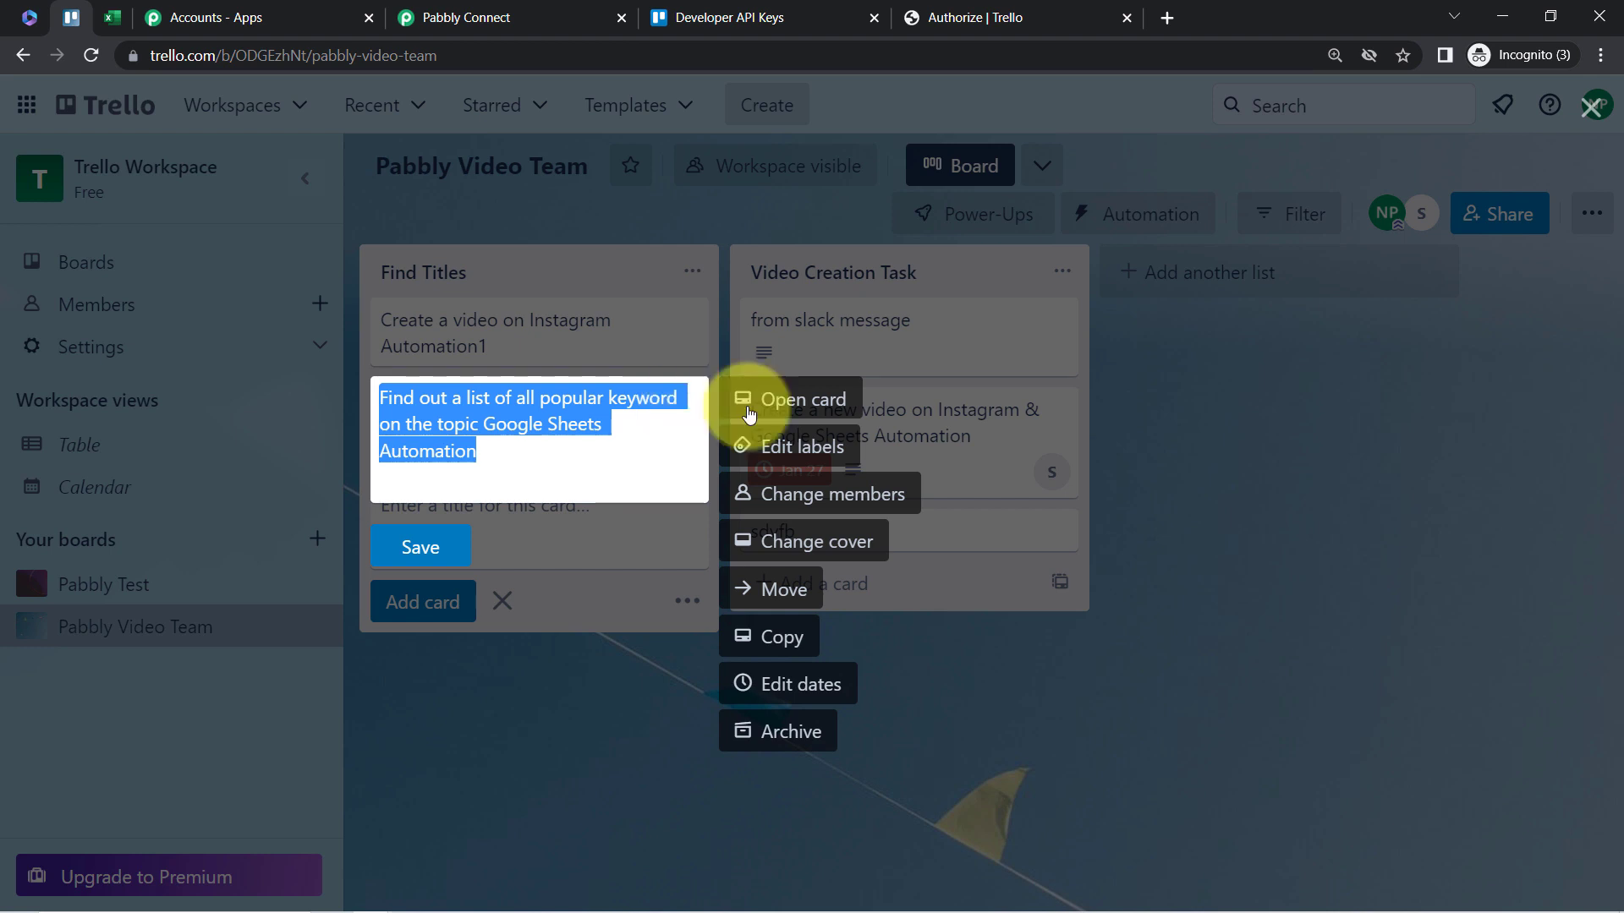
click(814, 406)
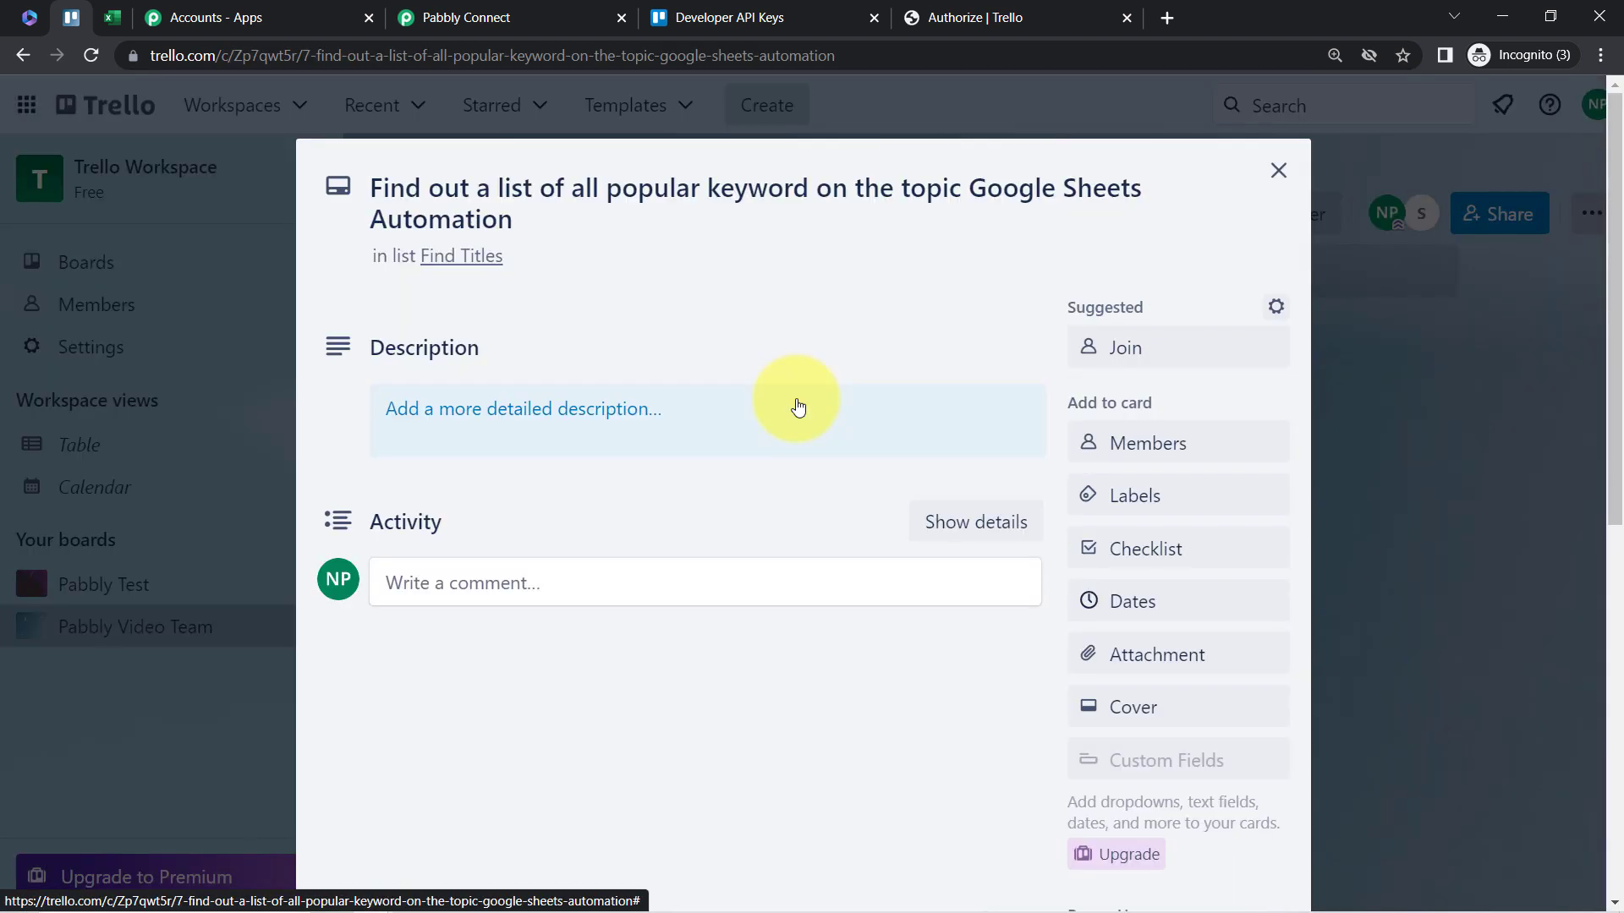
click(797, 406)
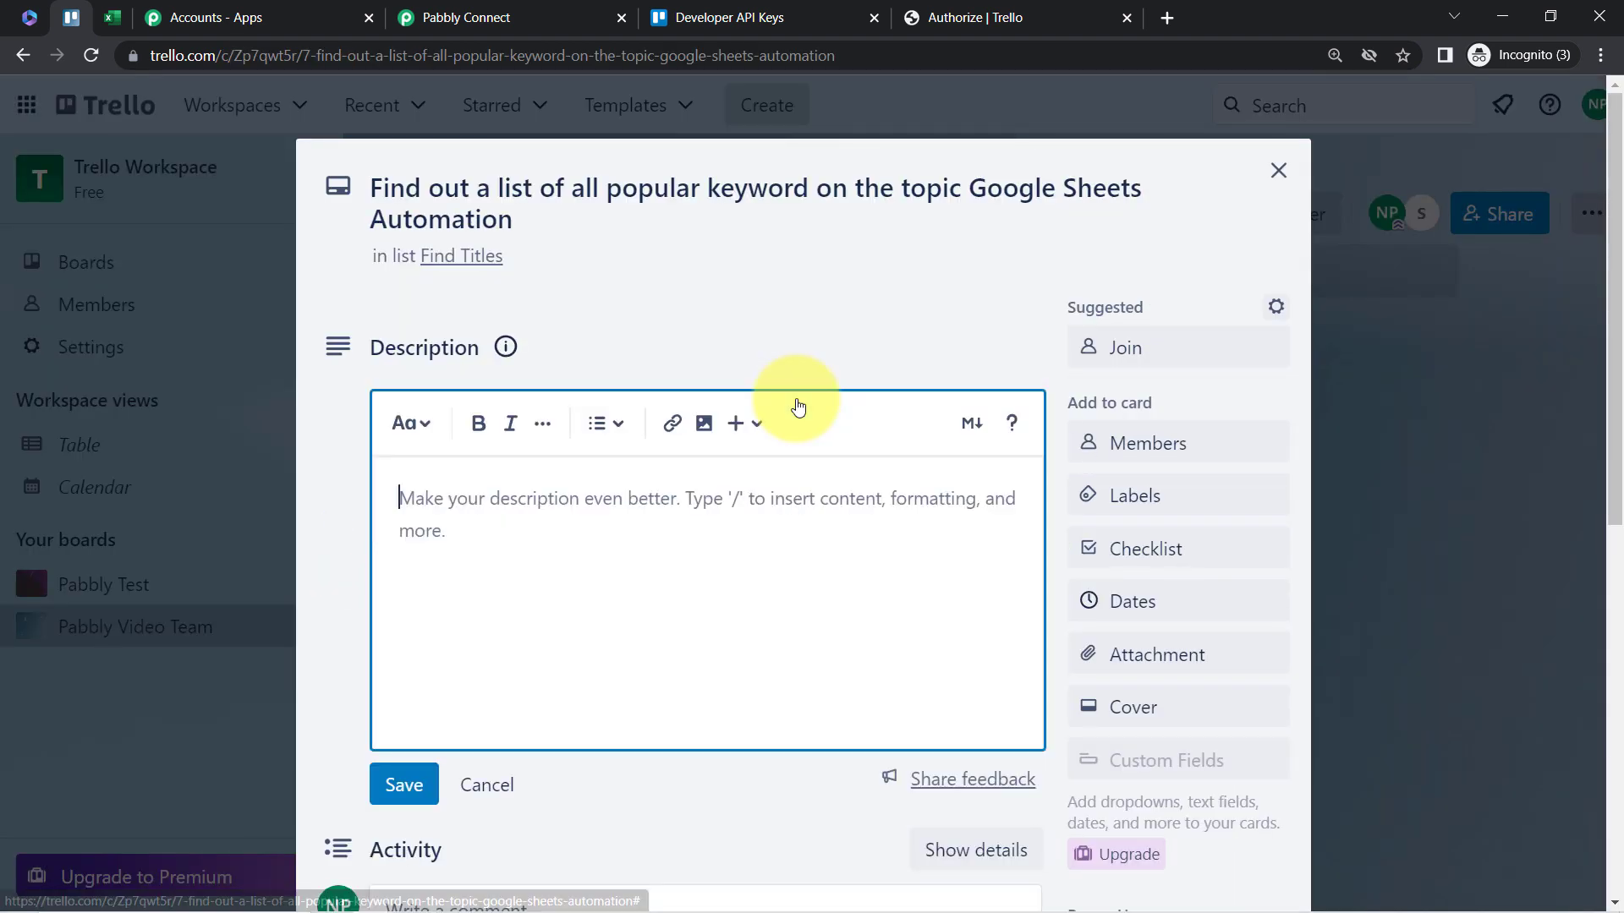
click(428, 215)
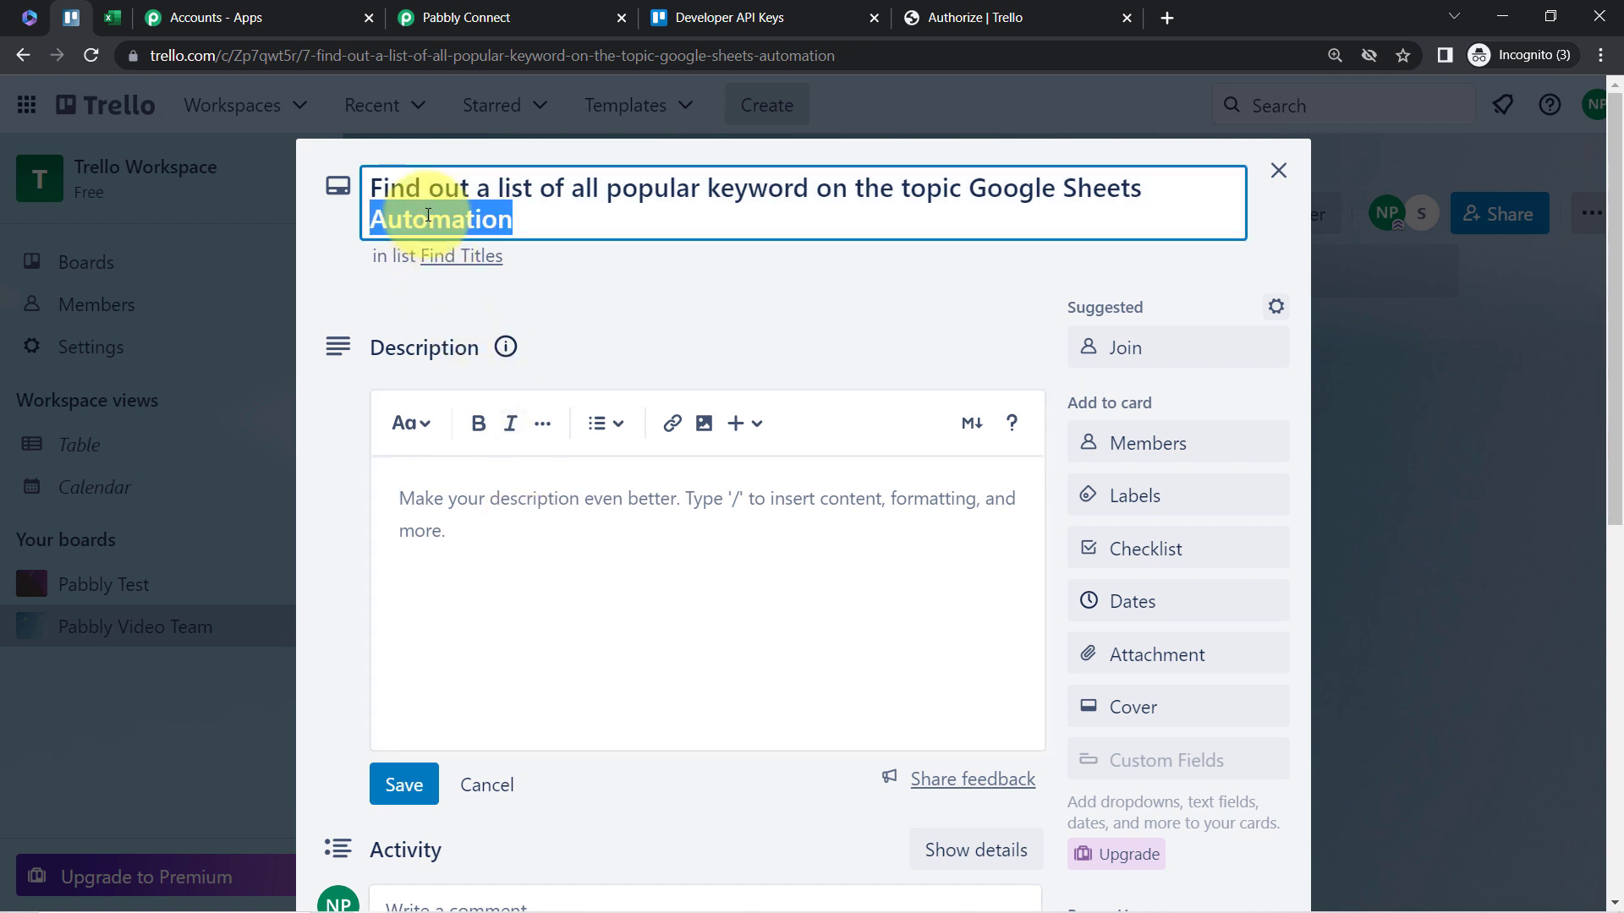
key(ctrl+c)
click(411, 497)
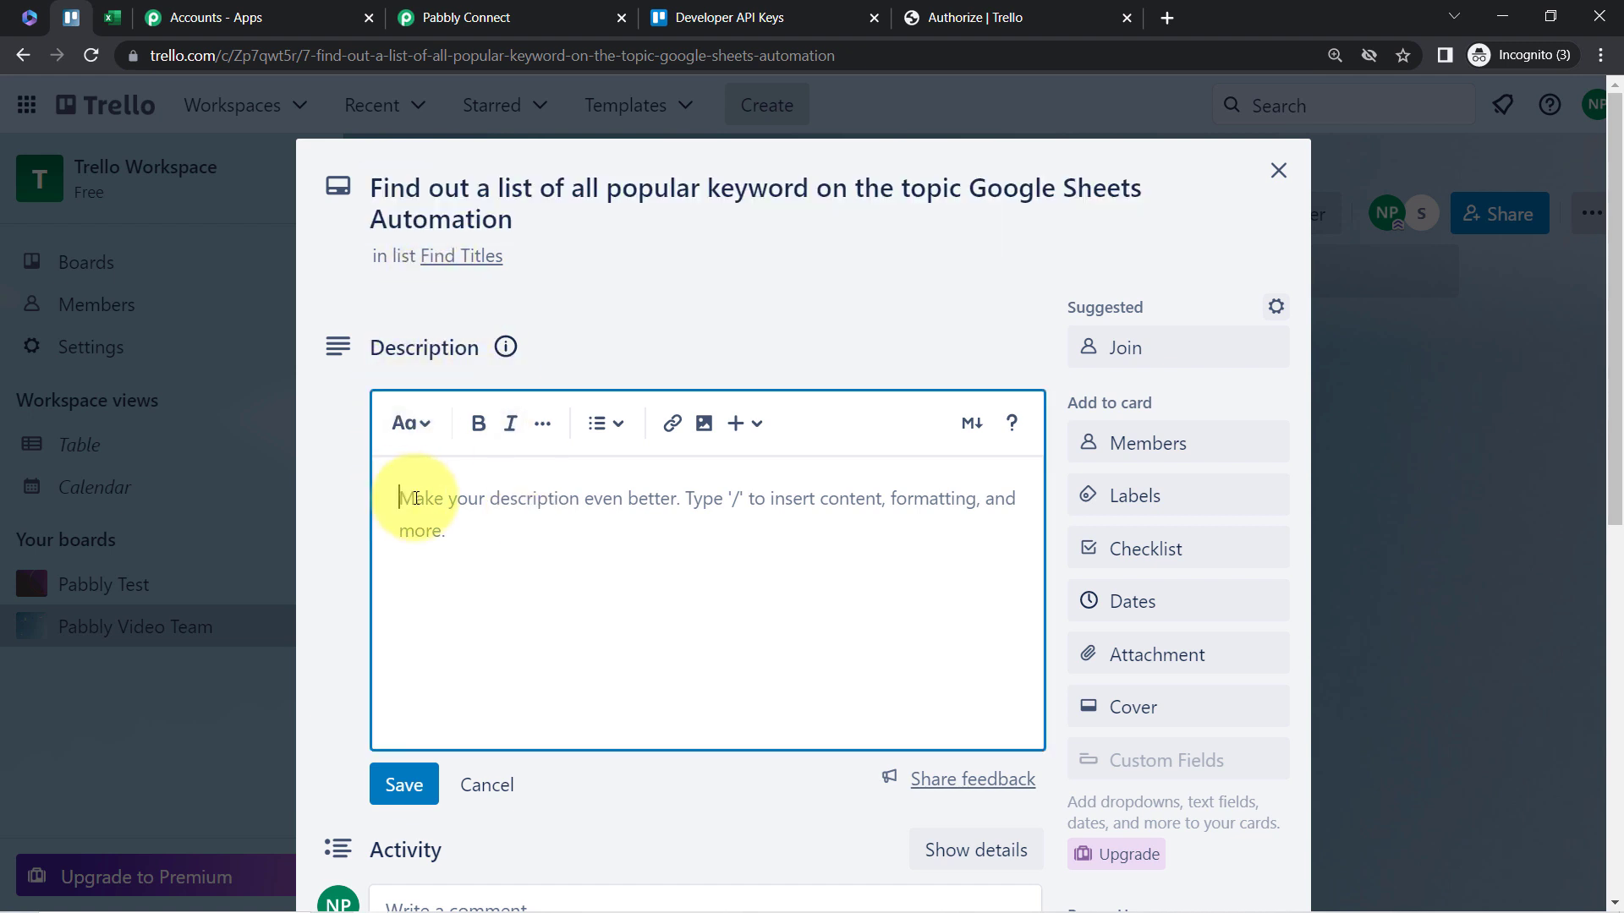
key(ctrl+v)
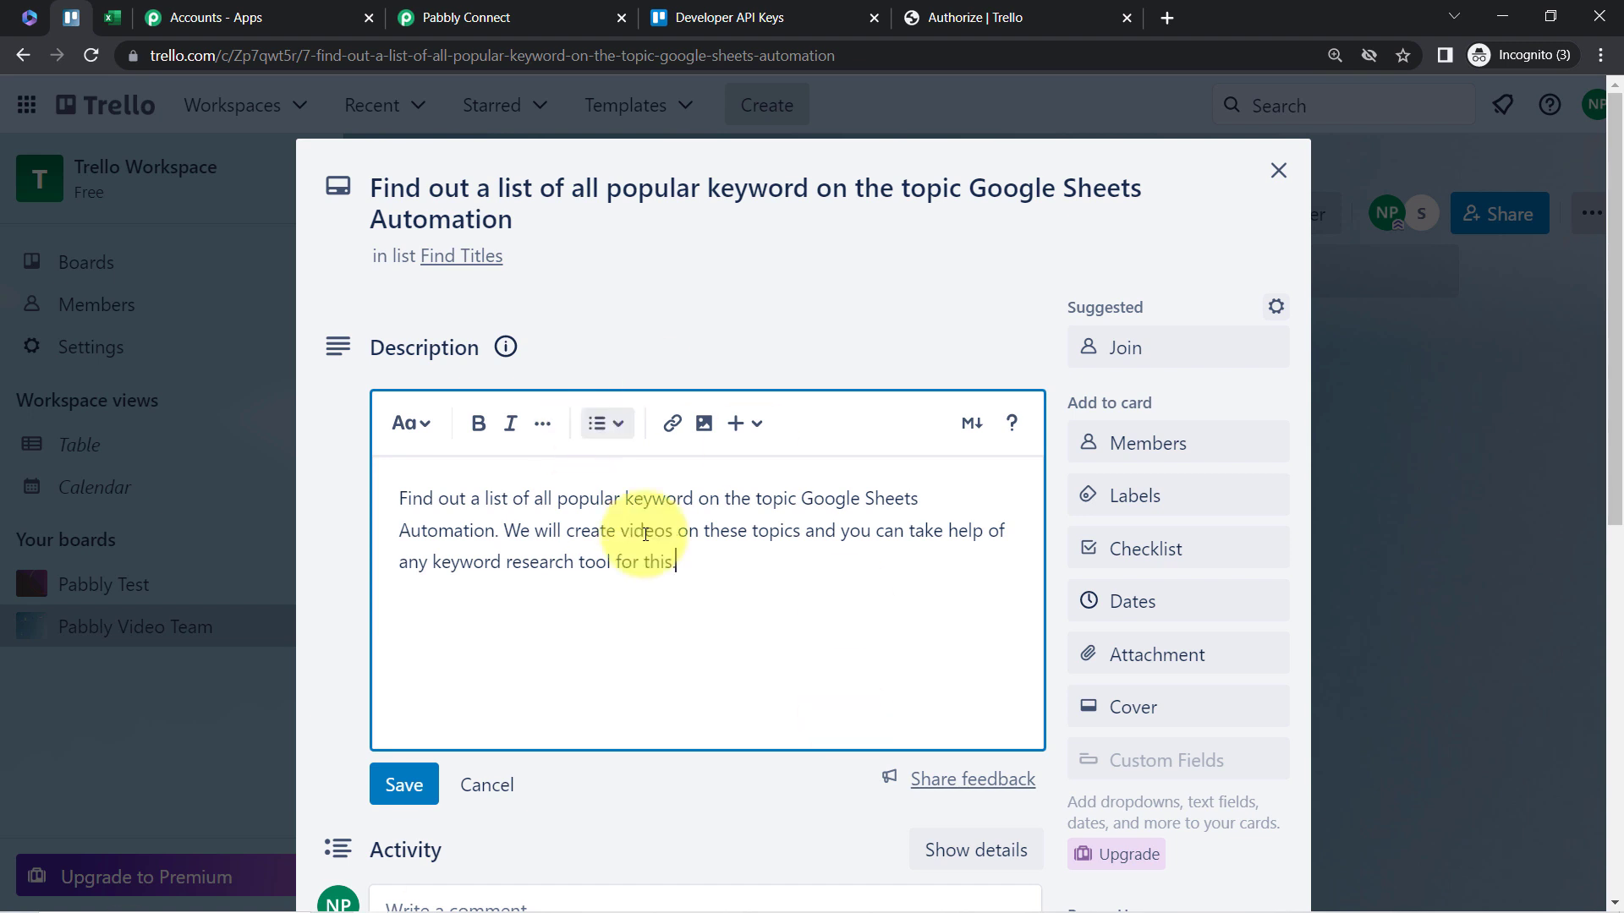
- Assign the card to the board member with initial S and save its due date as 02/21/2023 at 2:56 AM
click(1156, 454)
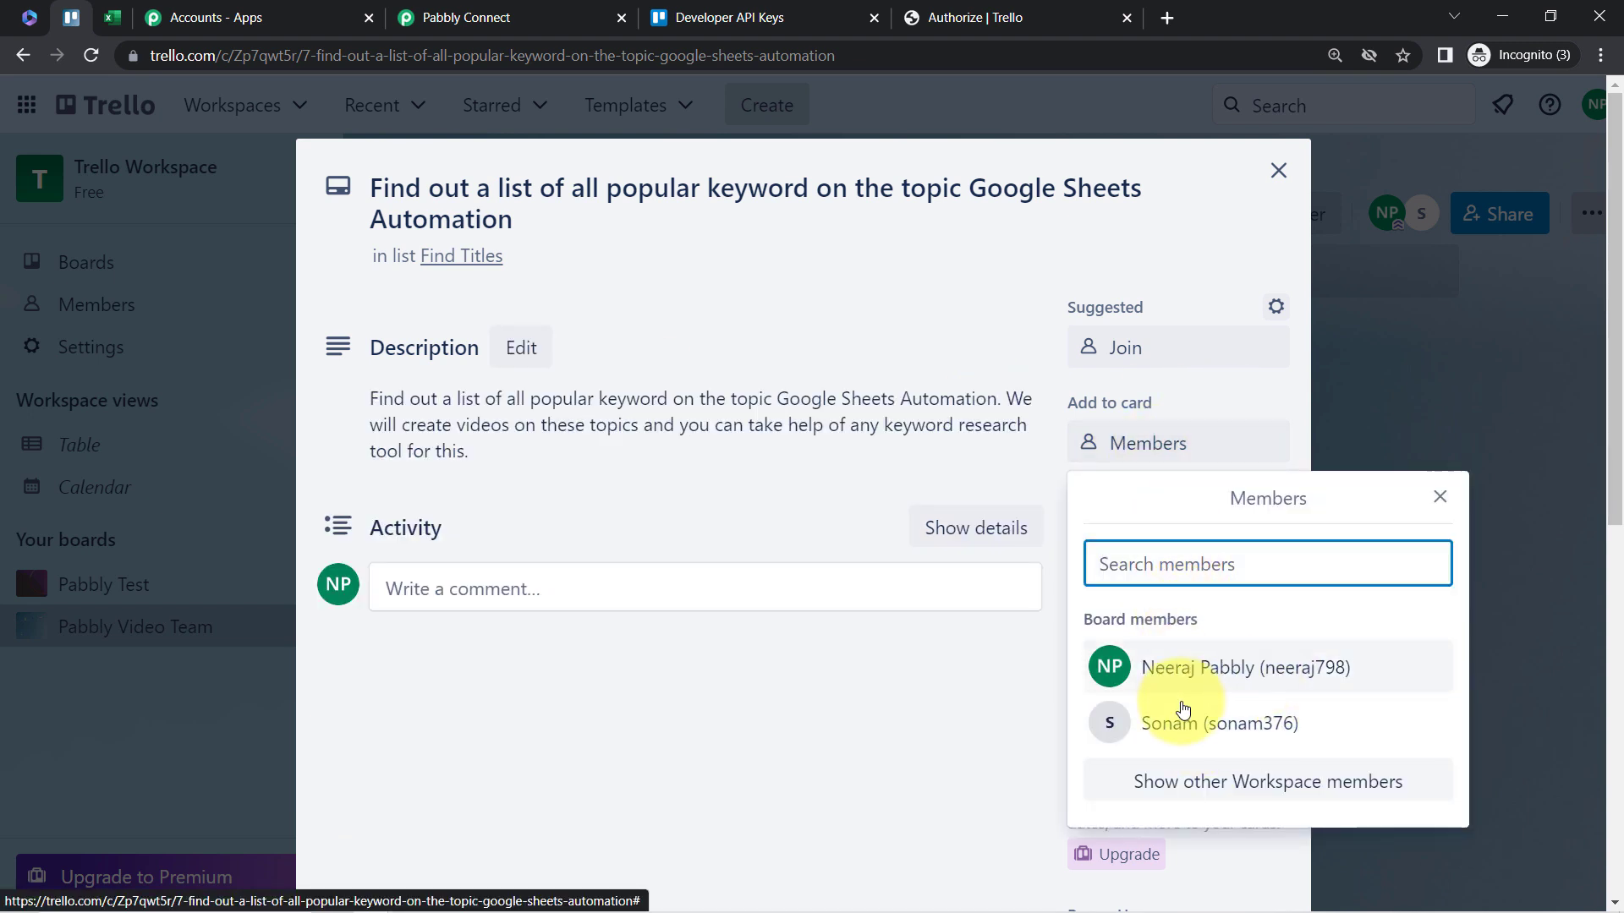
click(1233, 748)
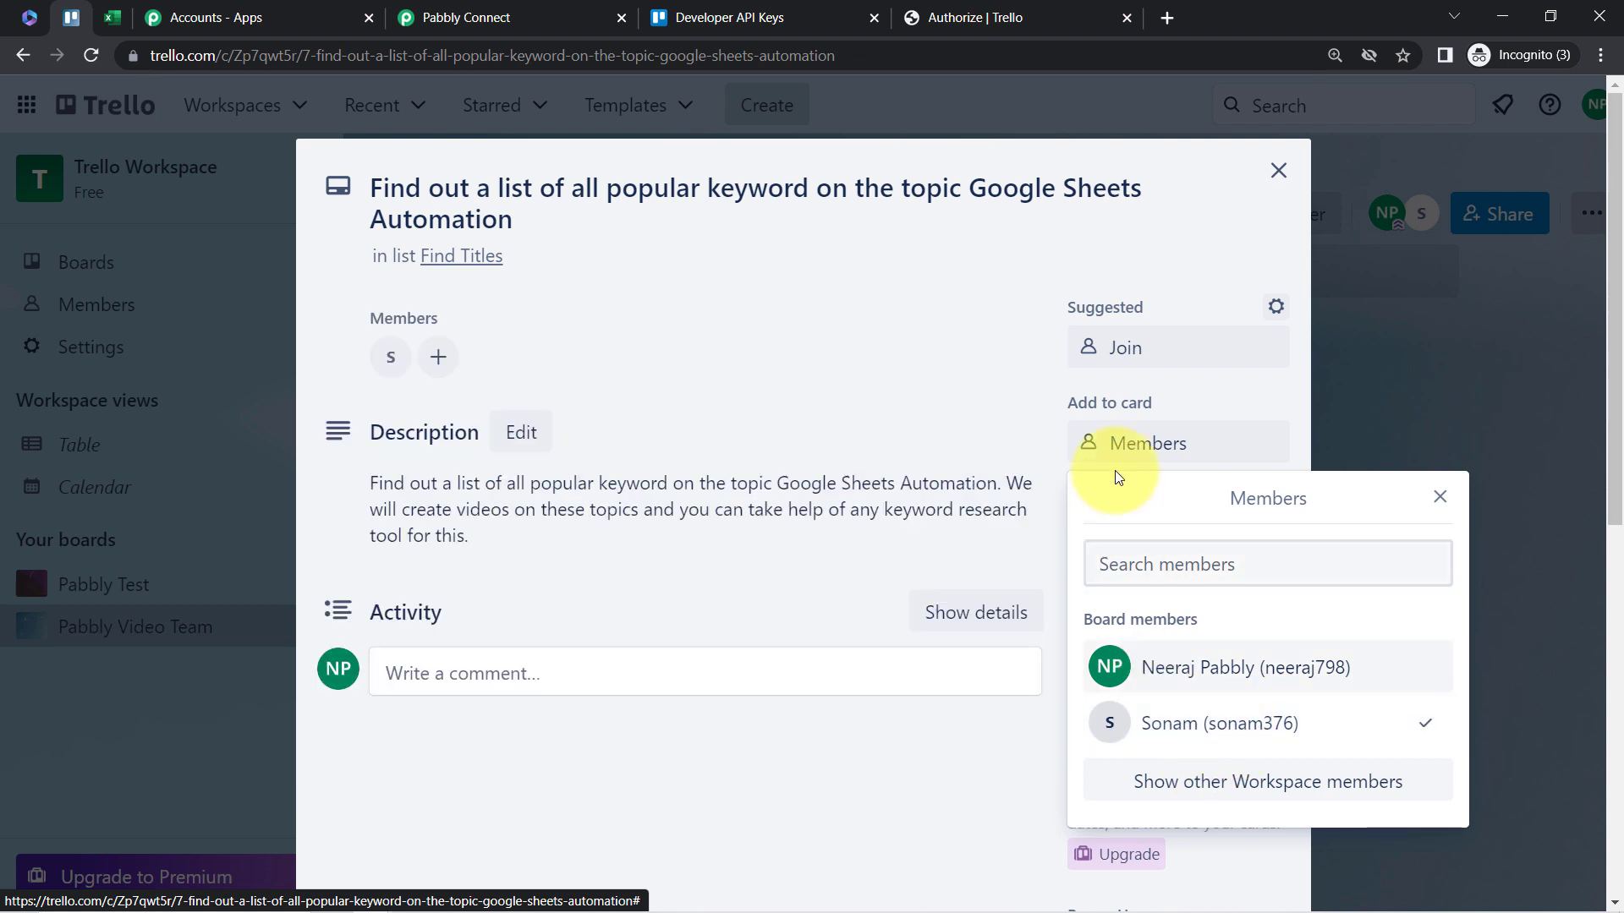
click(1023, 431)
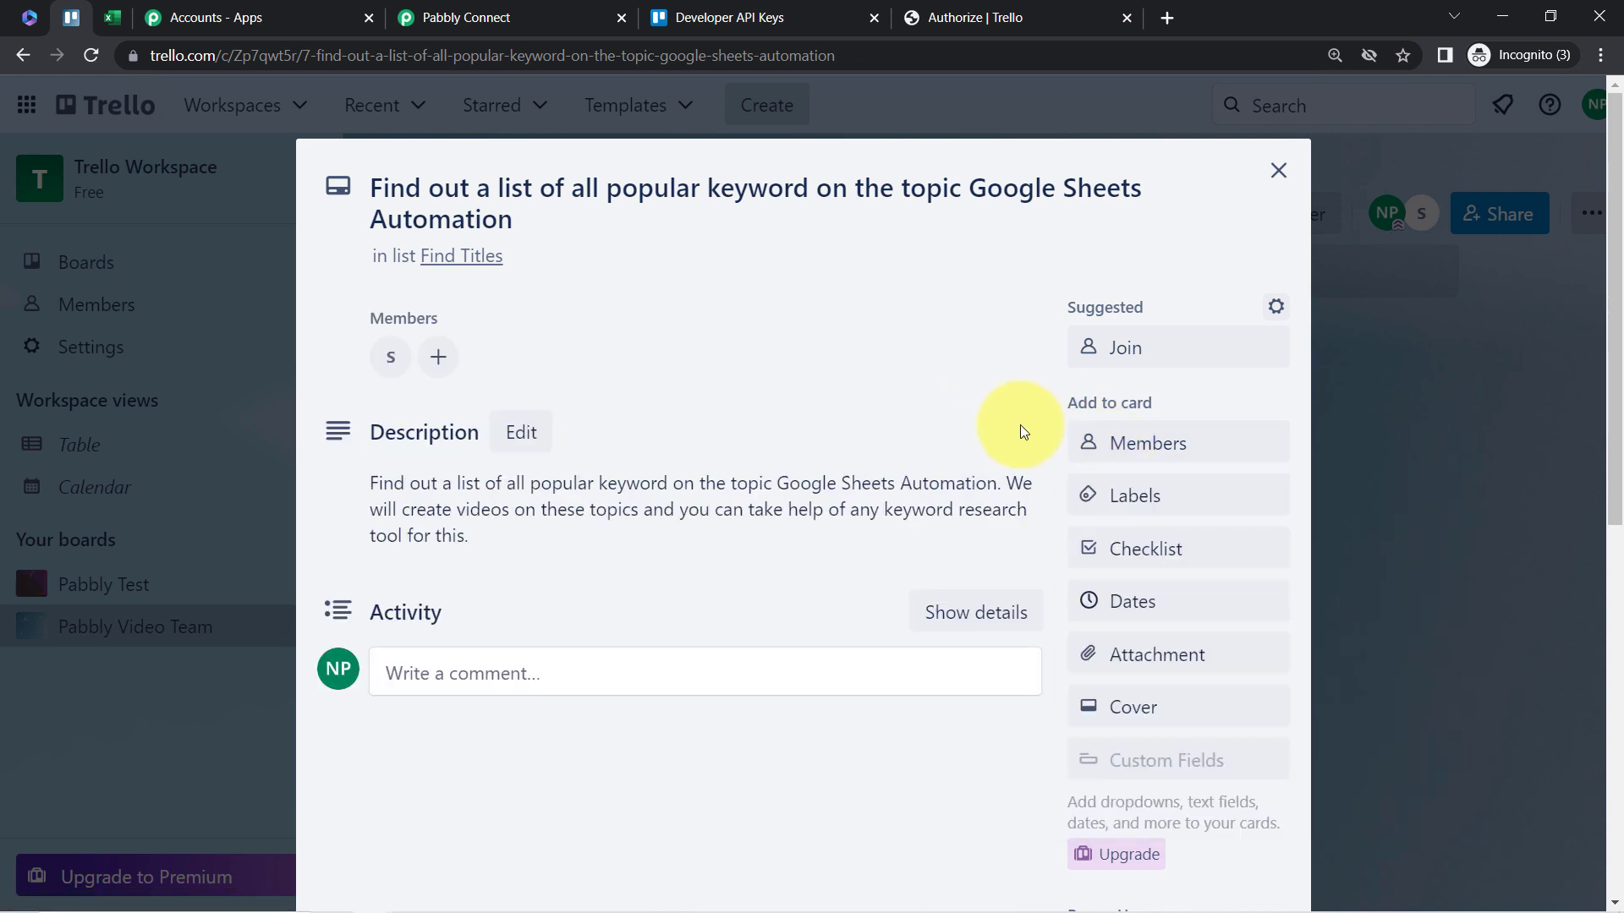
click(1129, 610)
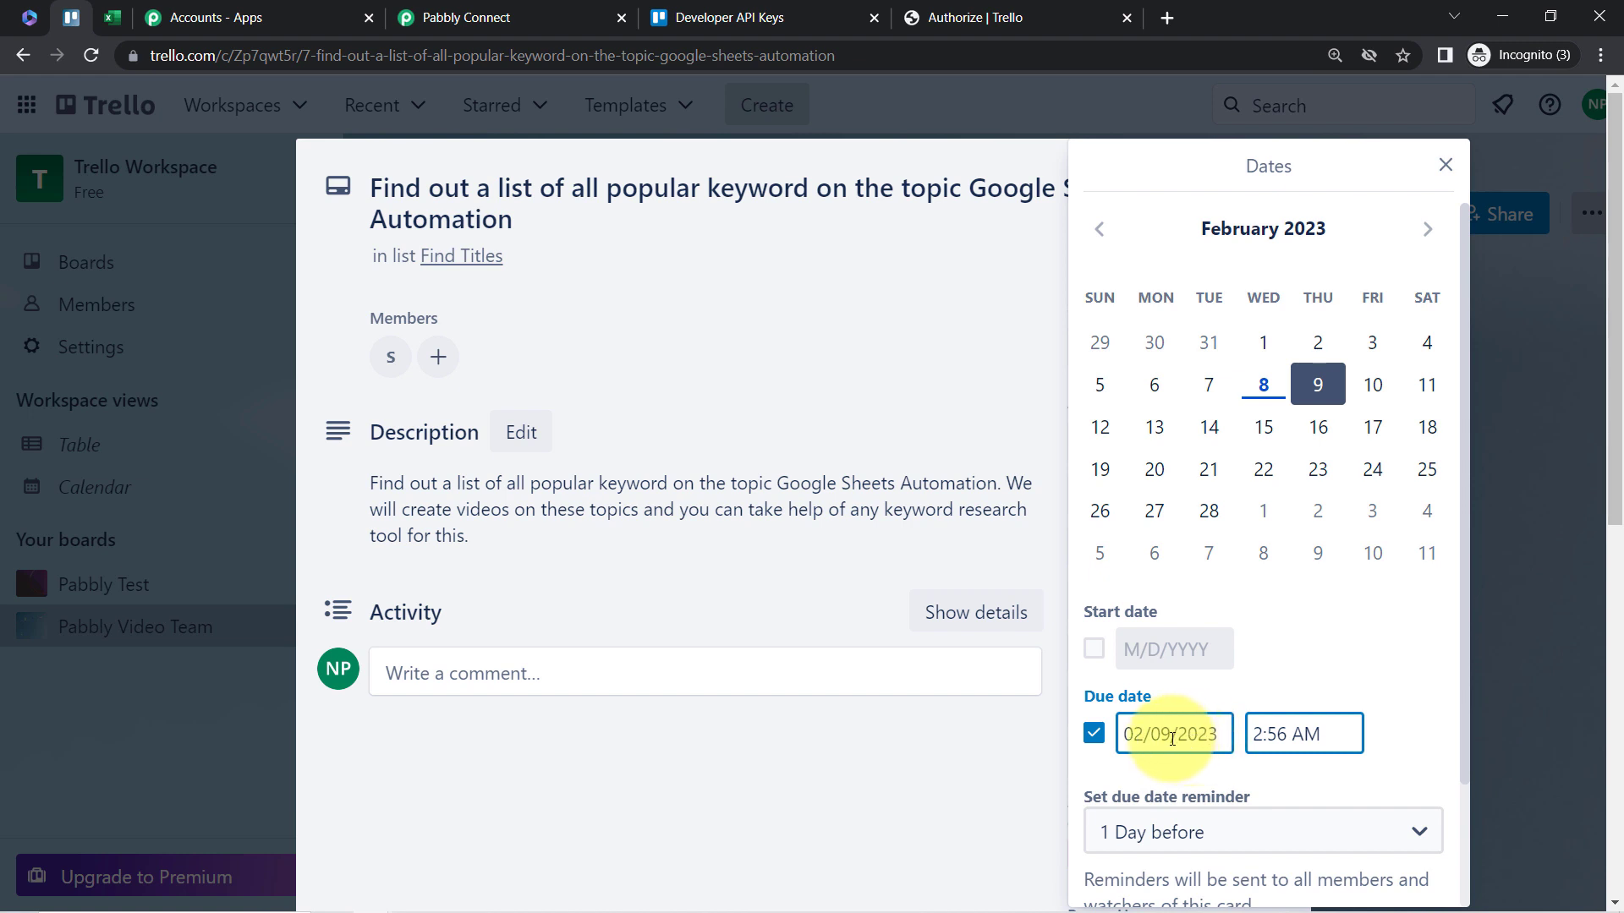
click(1209, 469)
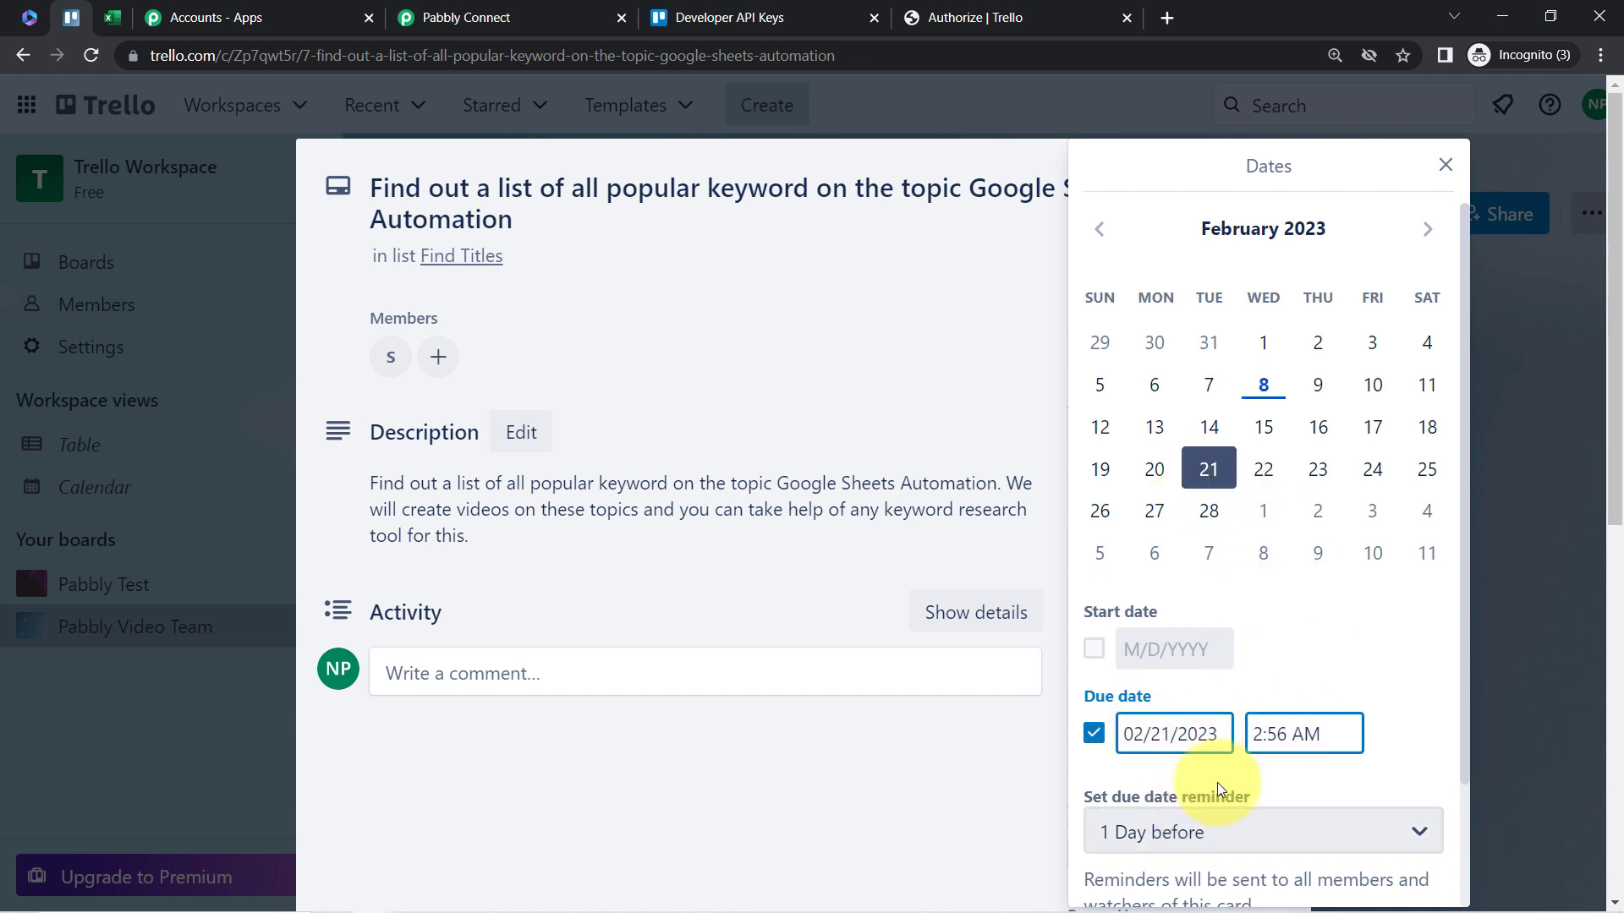
scroll(1461, 623, down, 3)
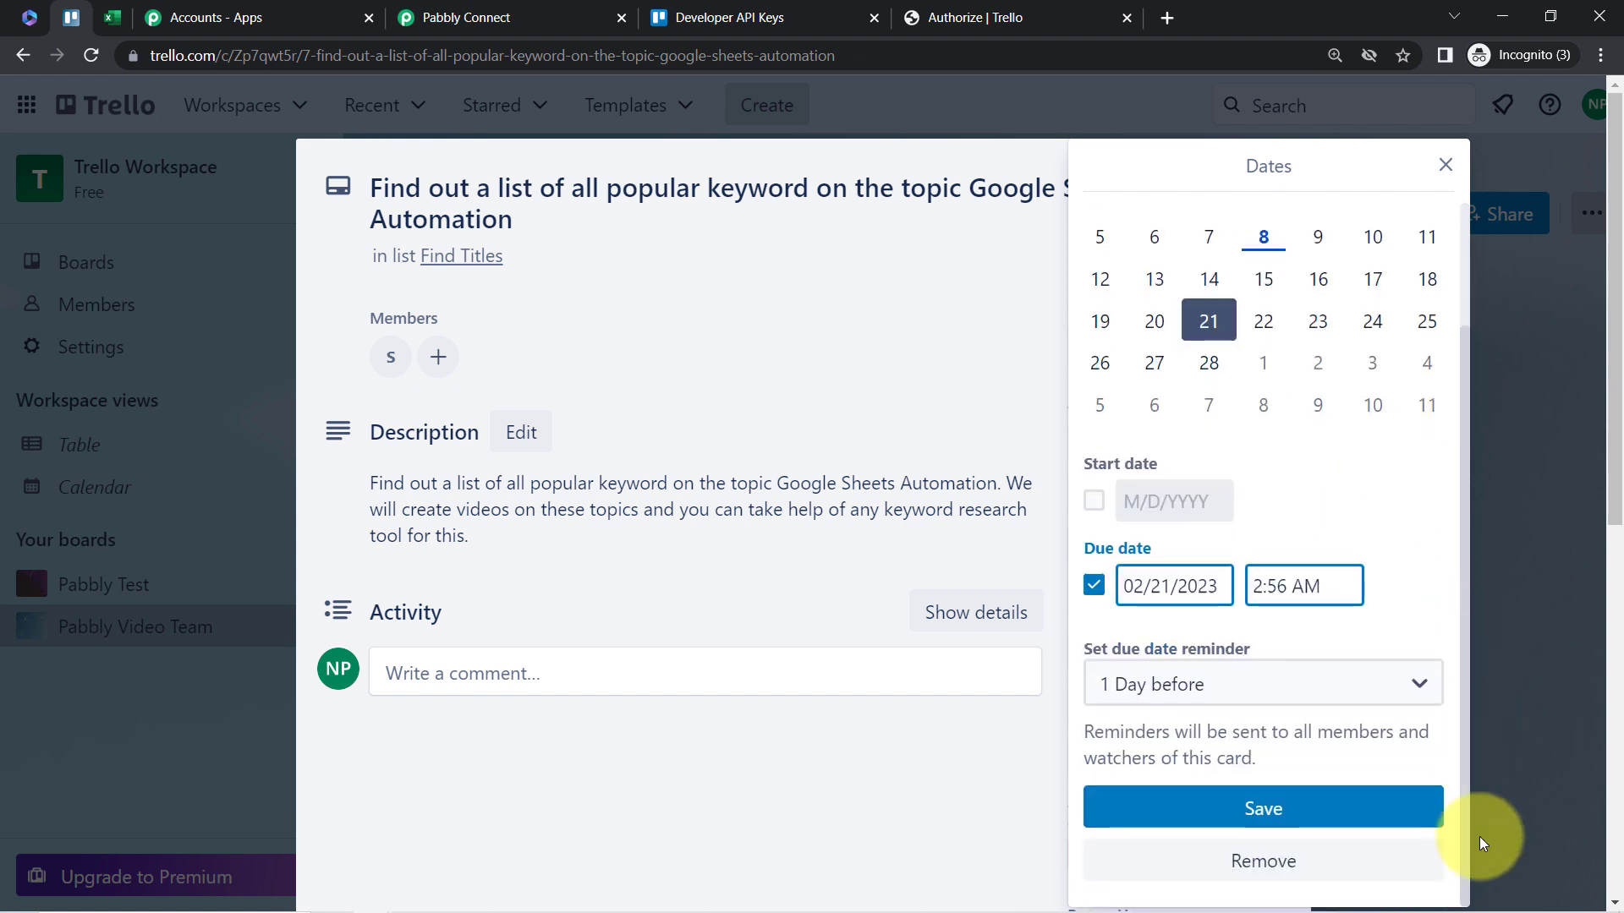
click(1235, 827)
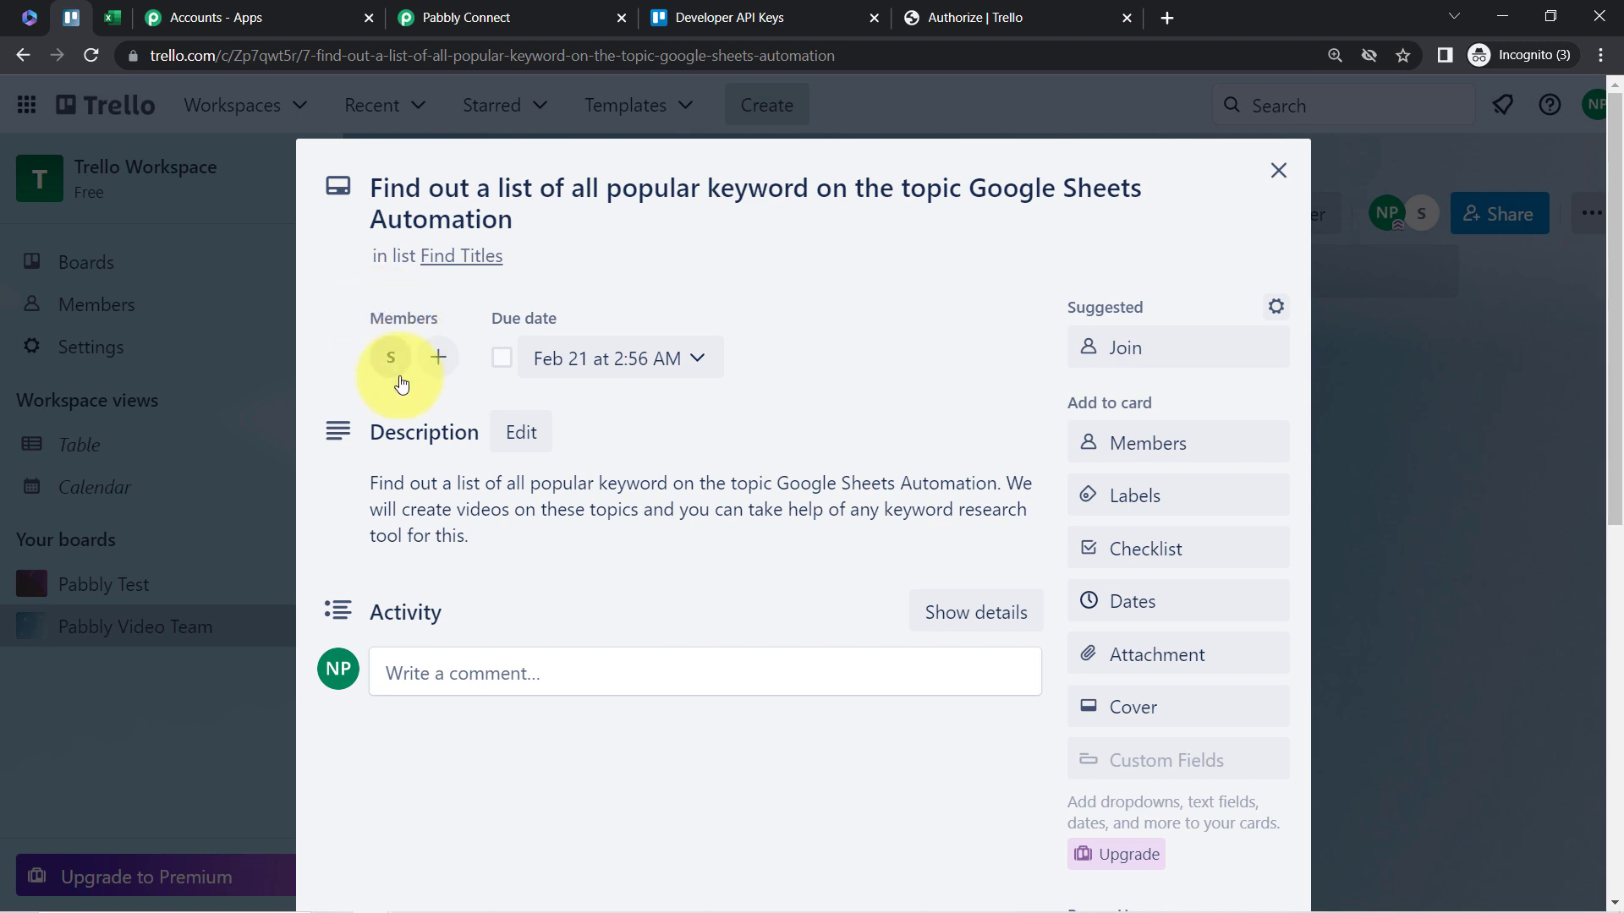
- Close the Trello card, return to Pabbly Connect and search the Trello trigger response for "card id" to locate the card's ID
click(1278, 170)
click(422, 16)
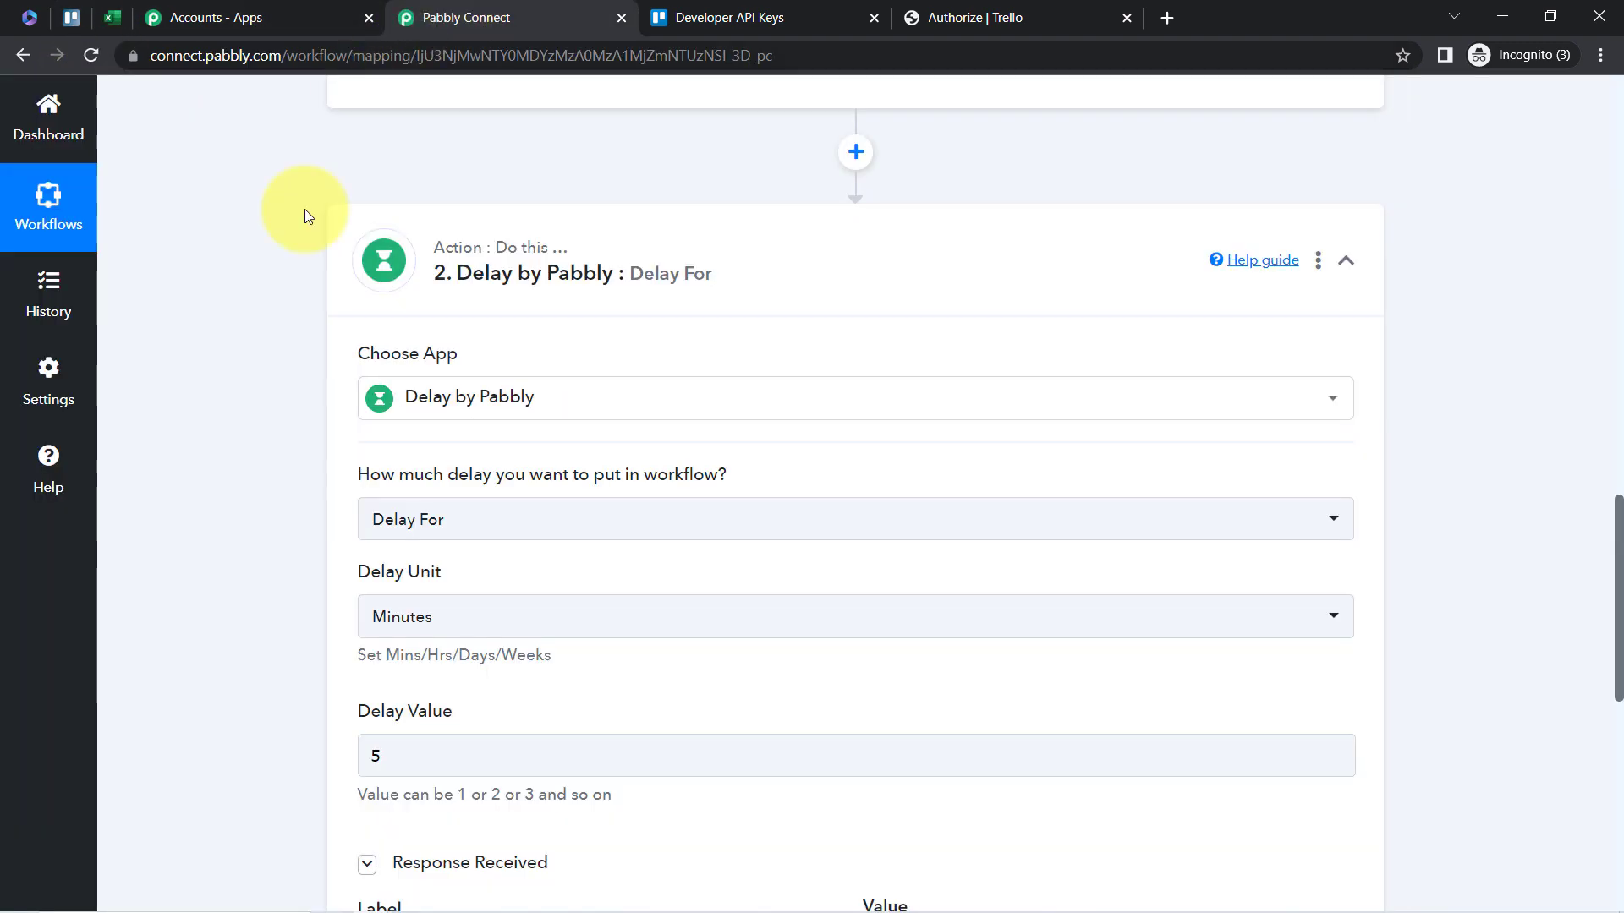
drag(1618, 592, 1608, 454)
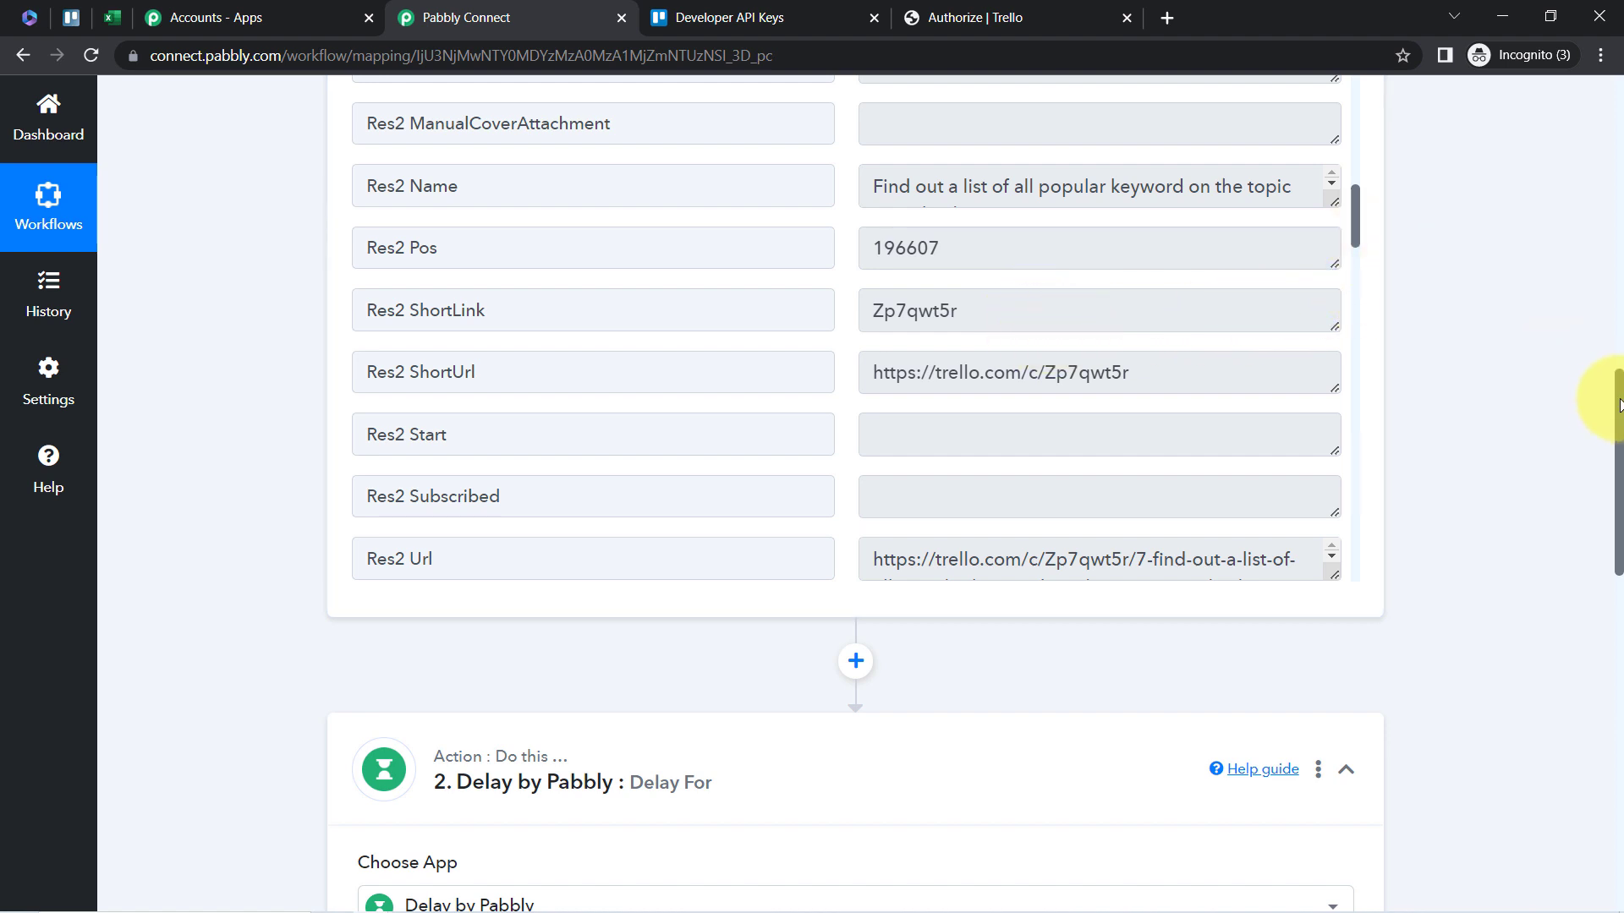
scroll(1618, 380, up, 1)
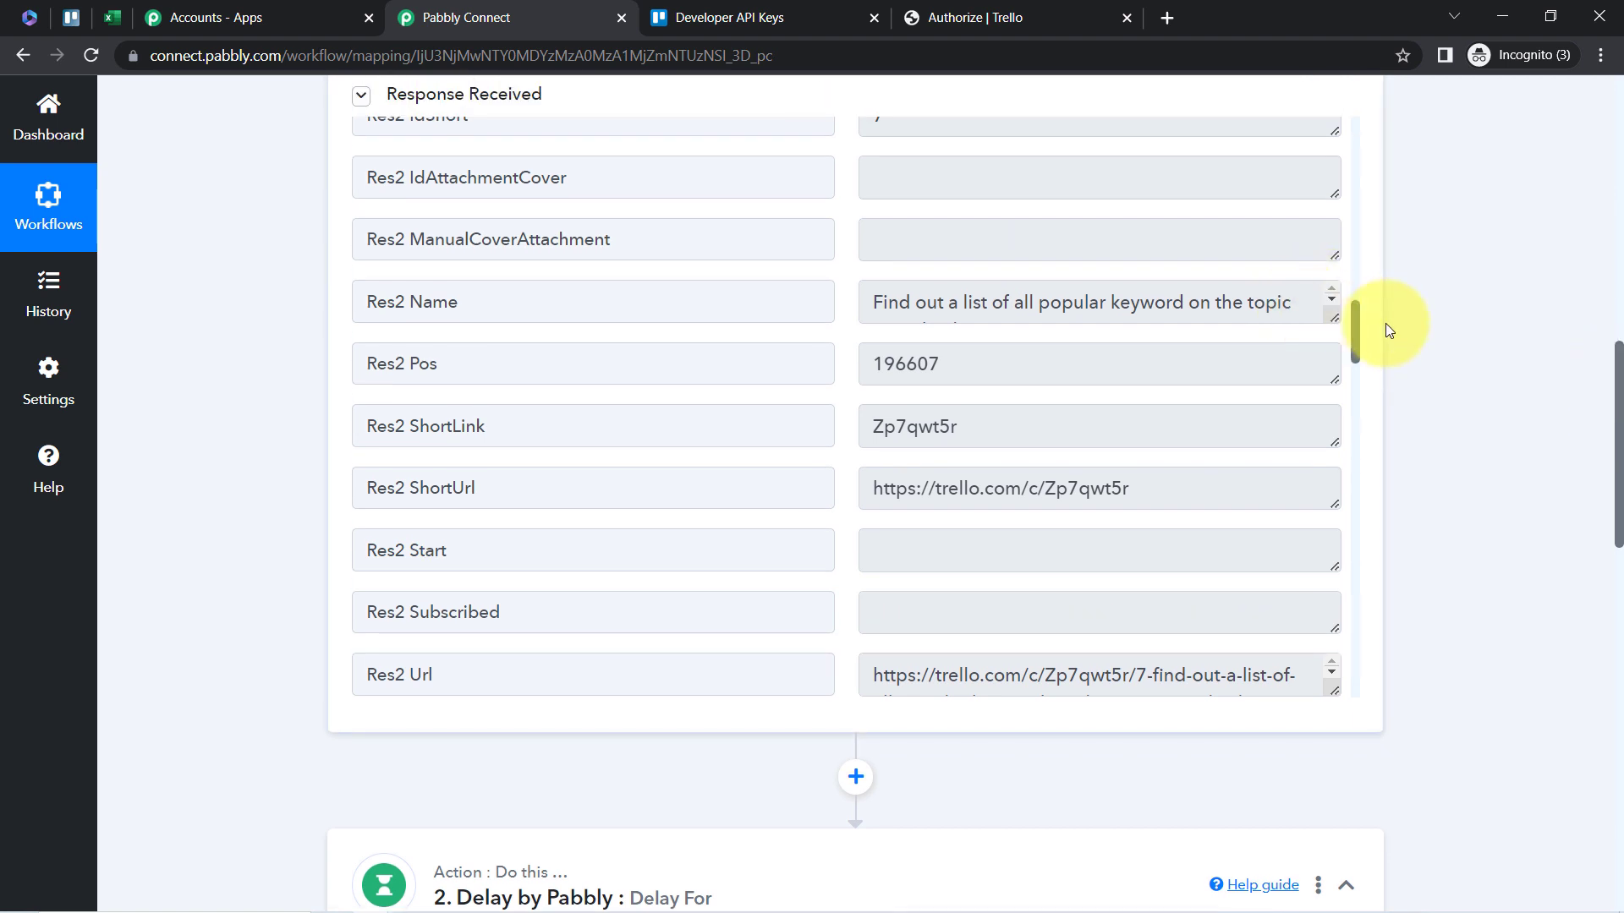
drag(1354, 335, 1357, 478)
scroll(888, 225, up, 2)
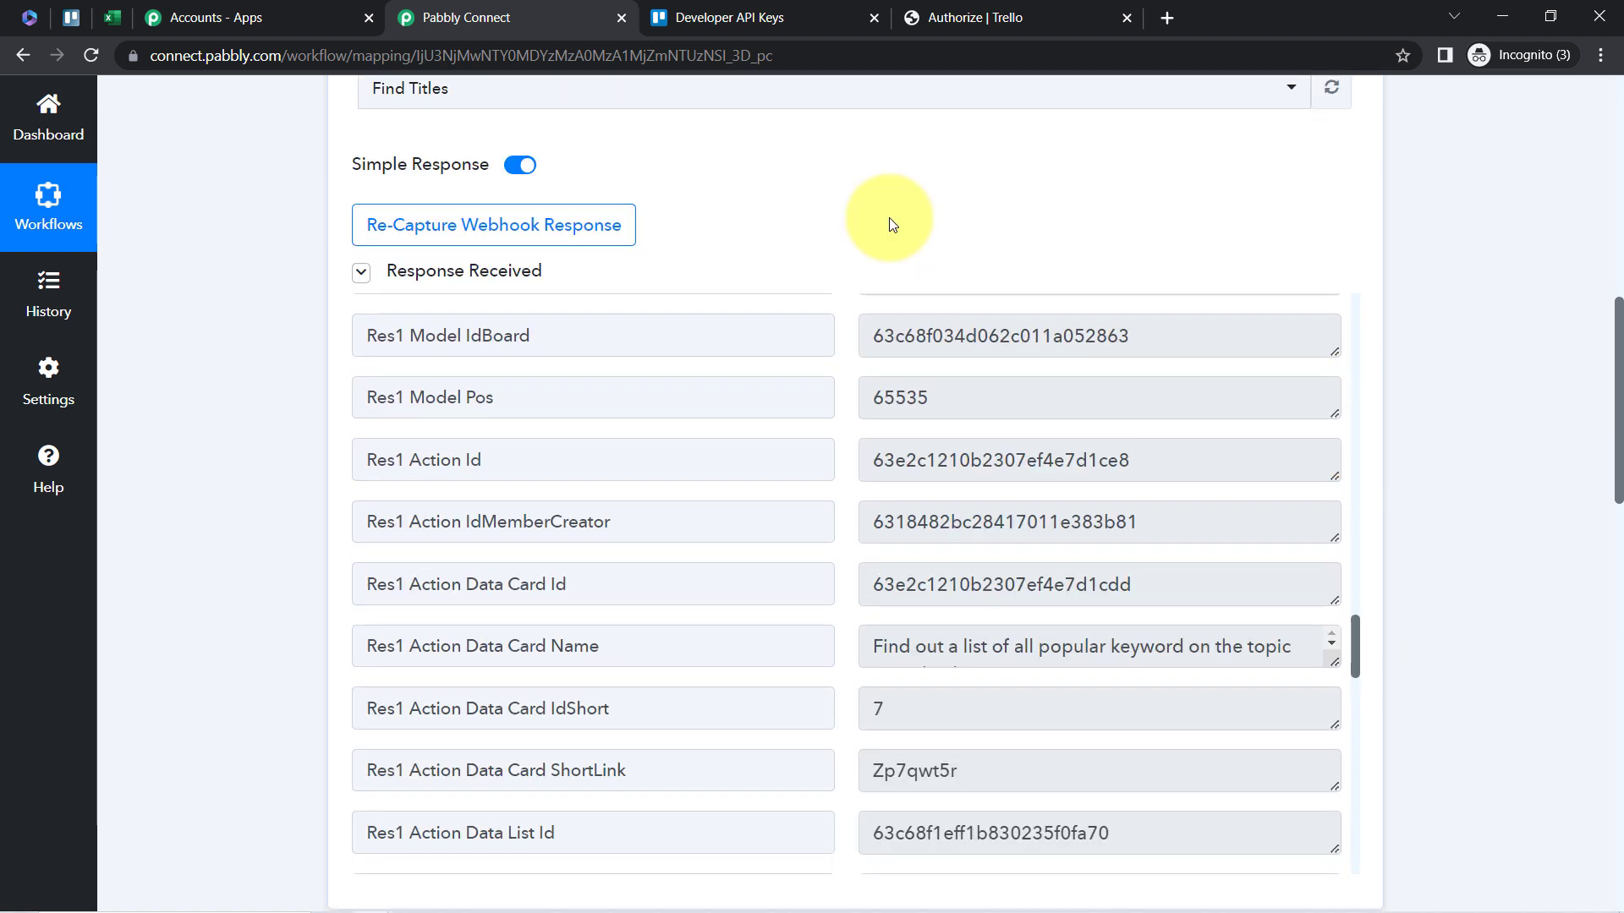
key(ctrl+f)
text(card)
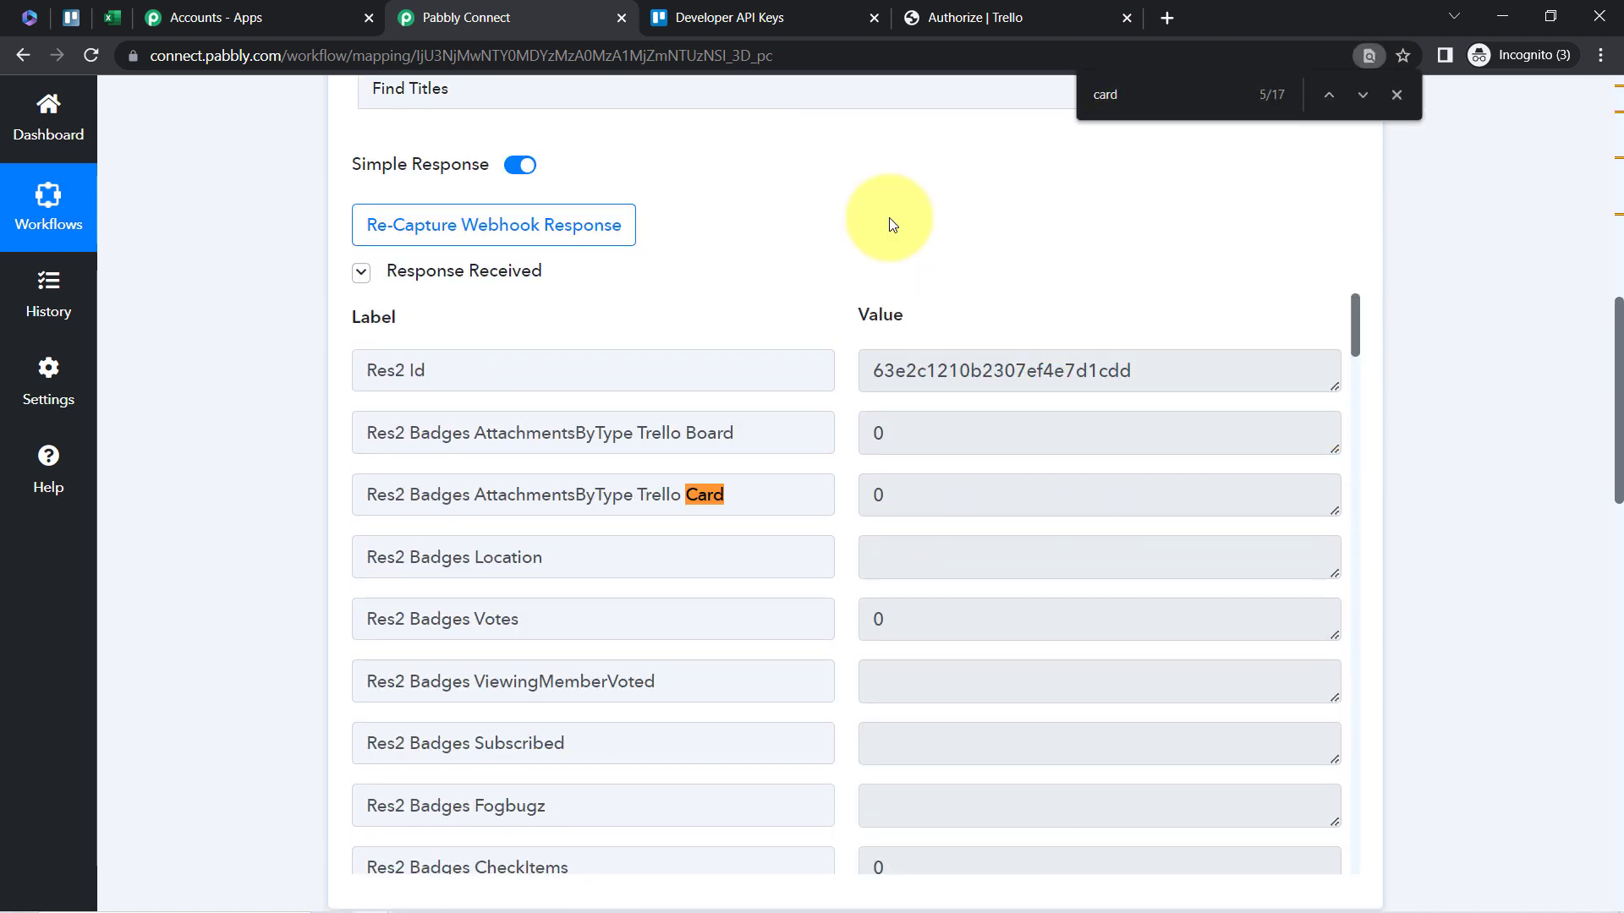
text( id)
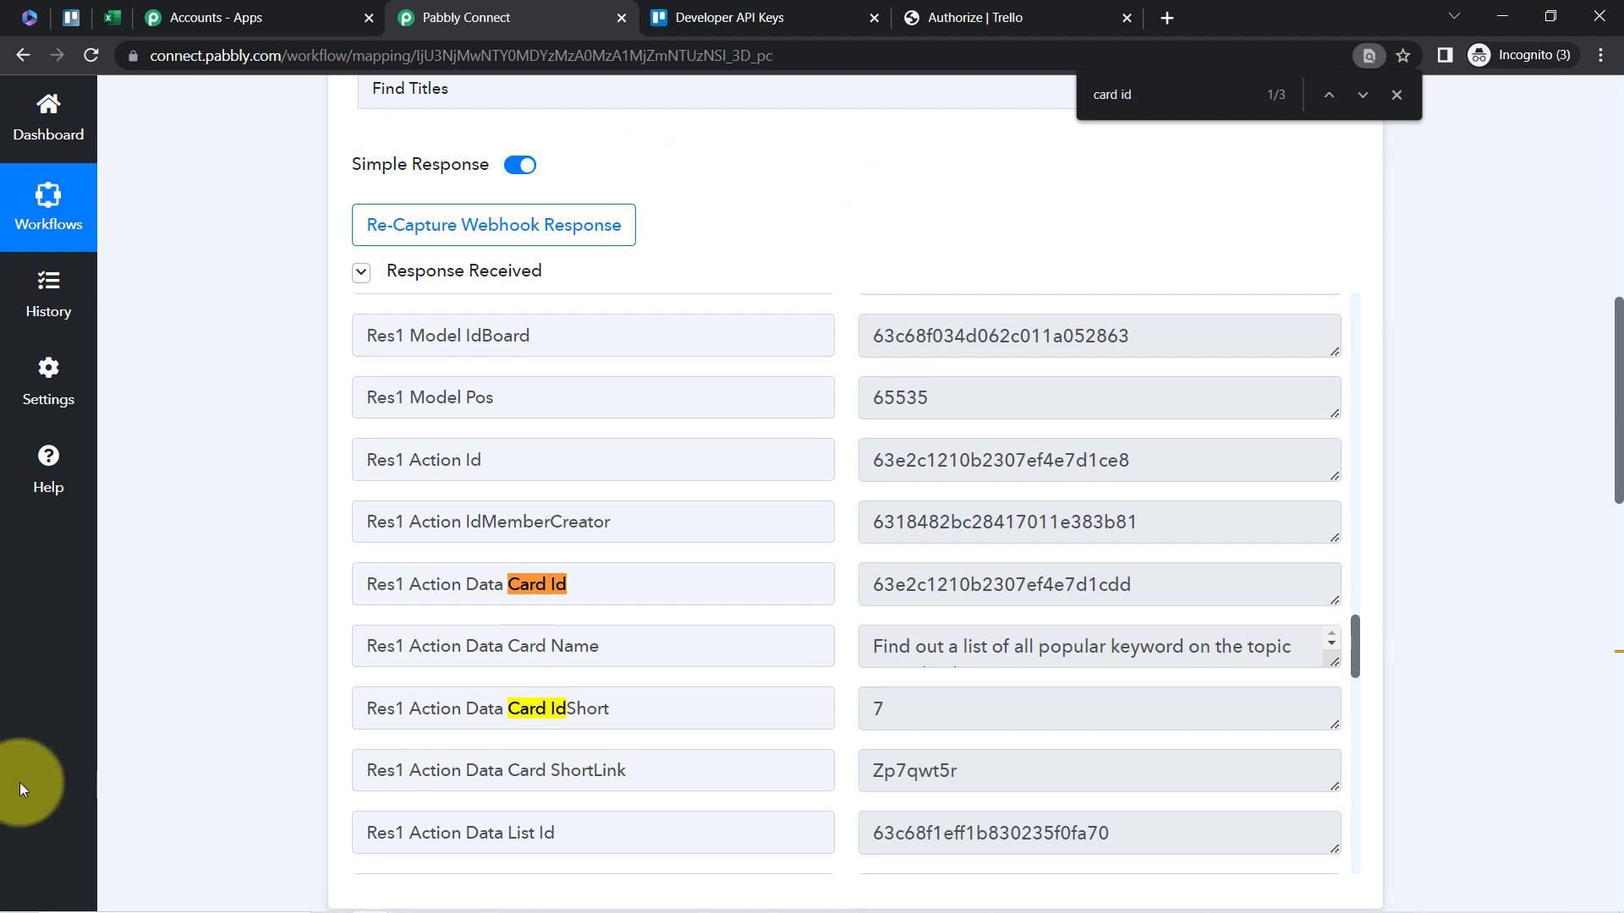
double_click(965, 593)
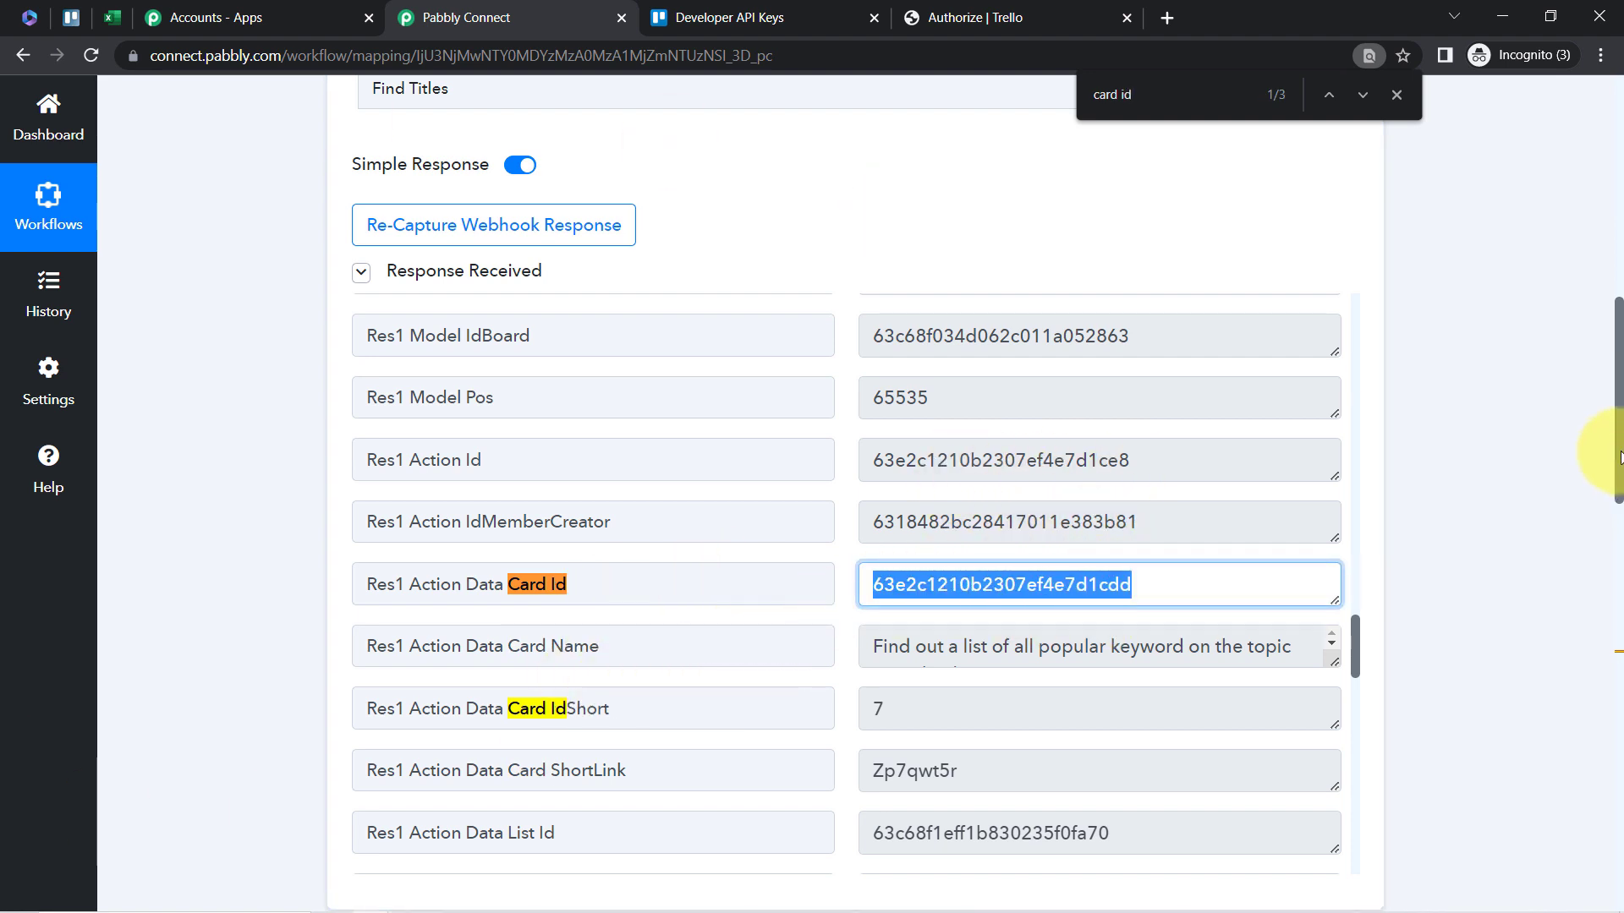
- Add a new action below the delay step and choose Trello as its app
drag(1619, 469, 1593, 884)
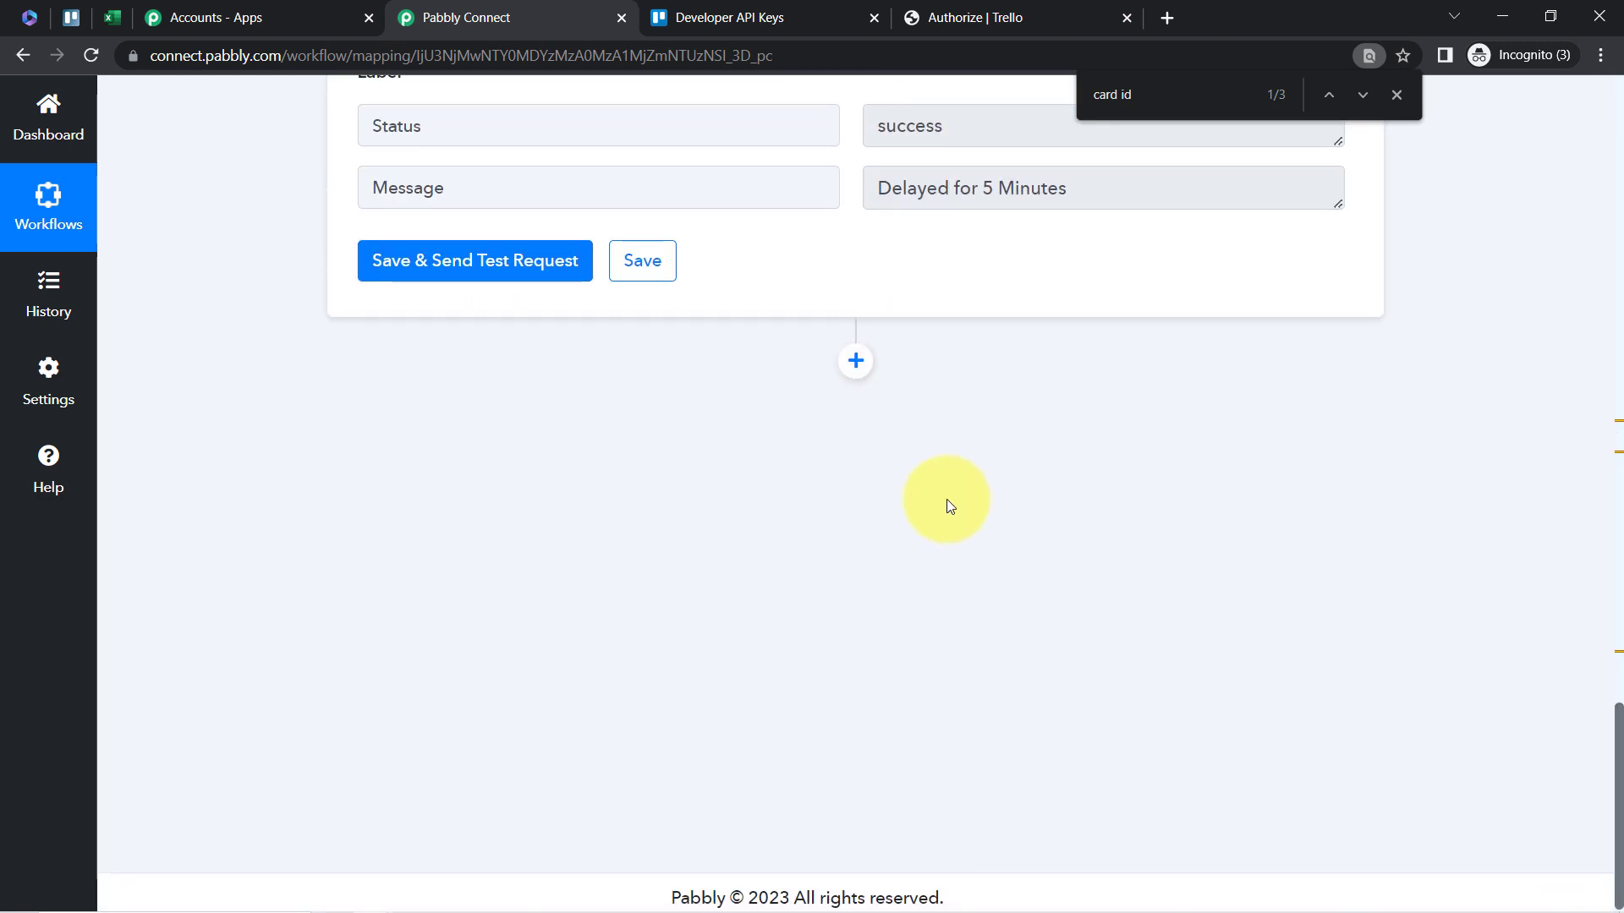
click(856, 361)
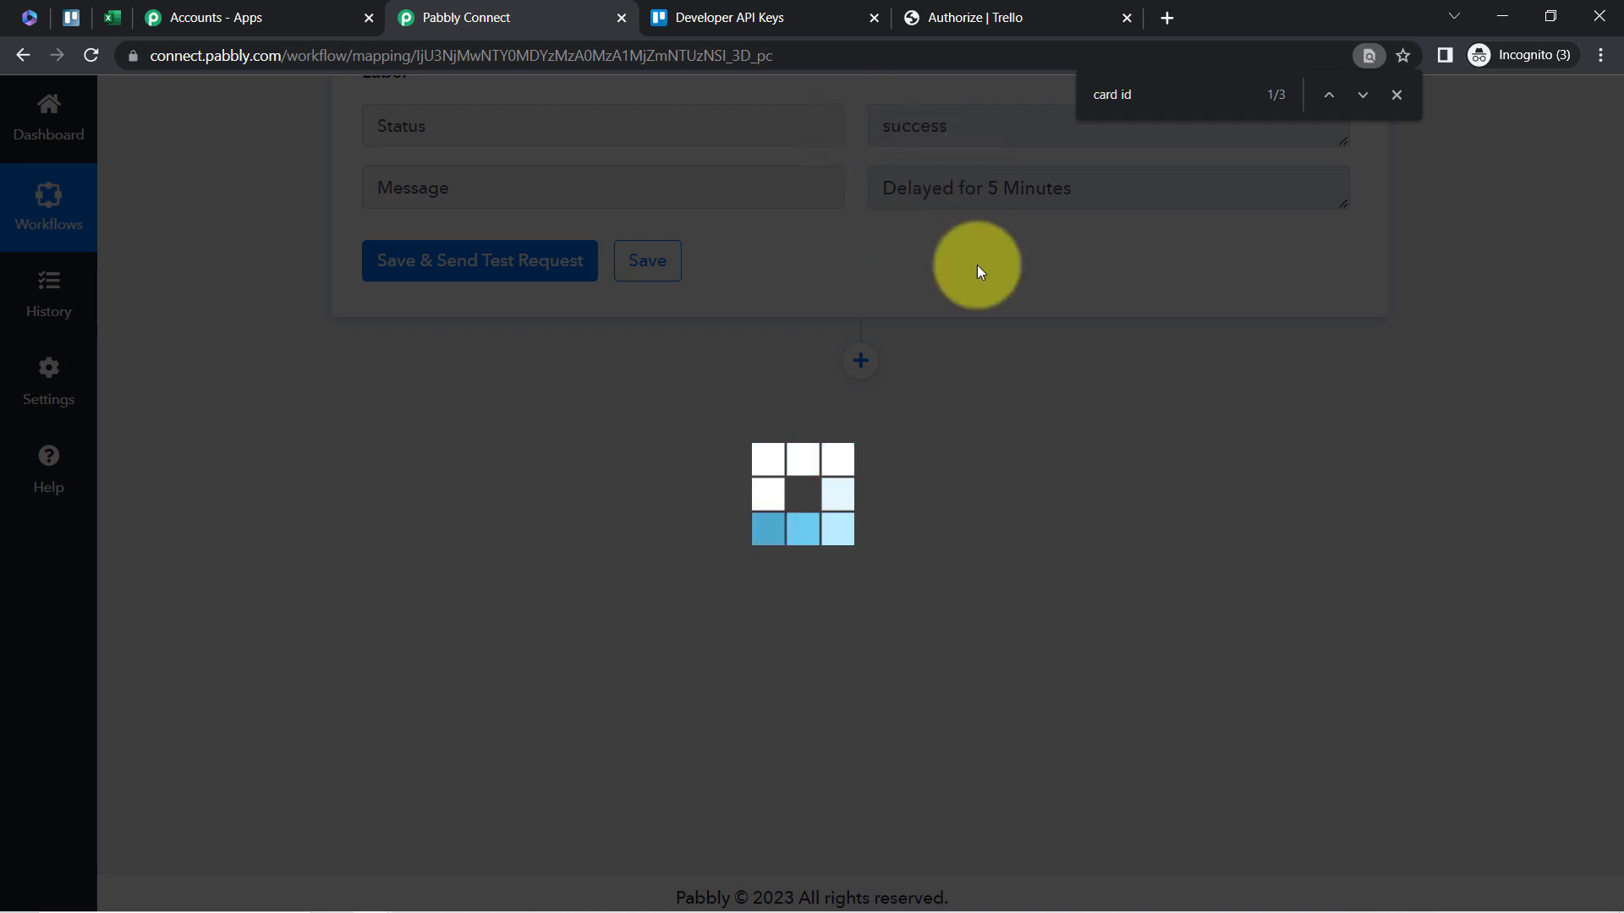
click(468, 601)
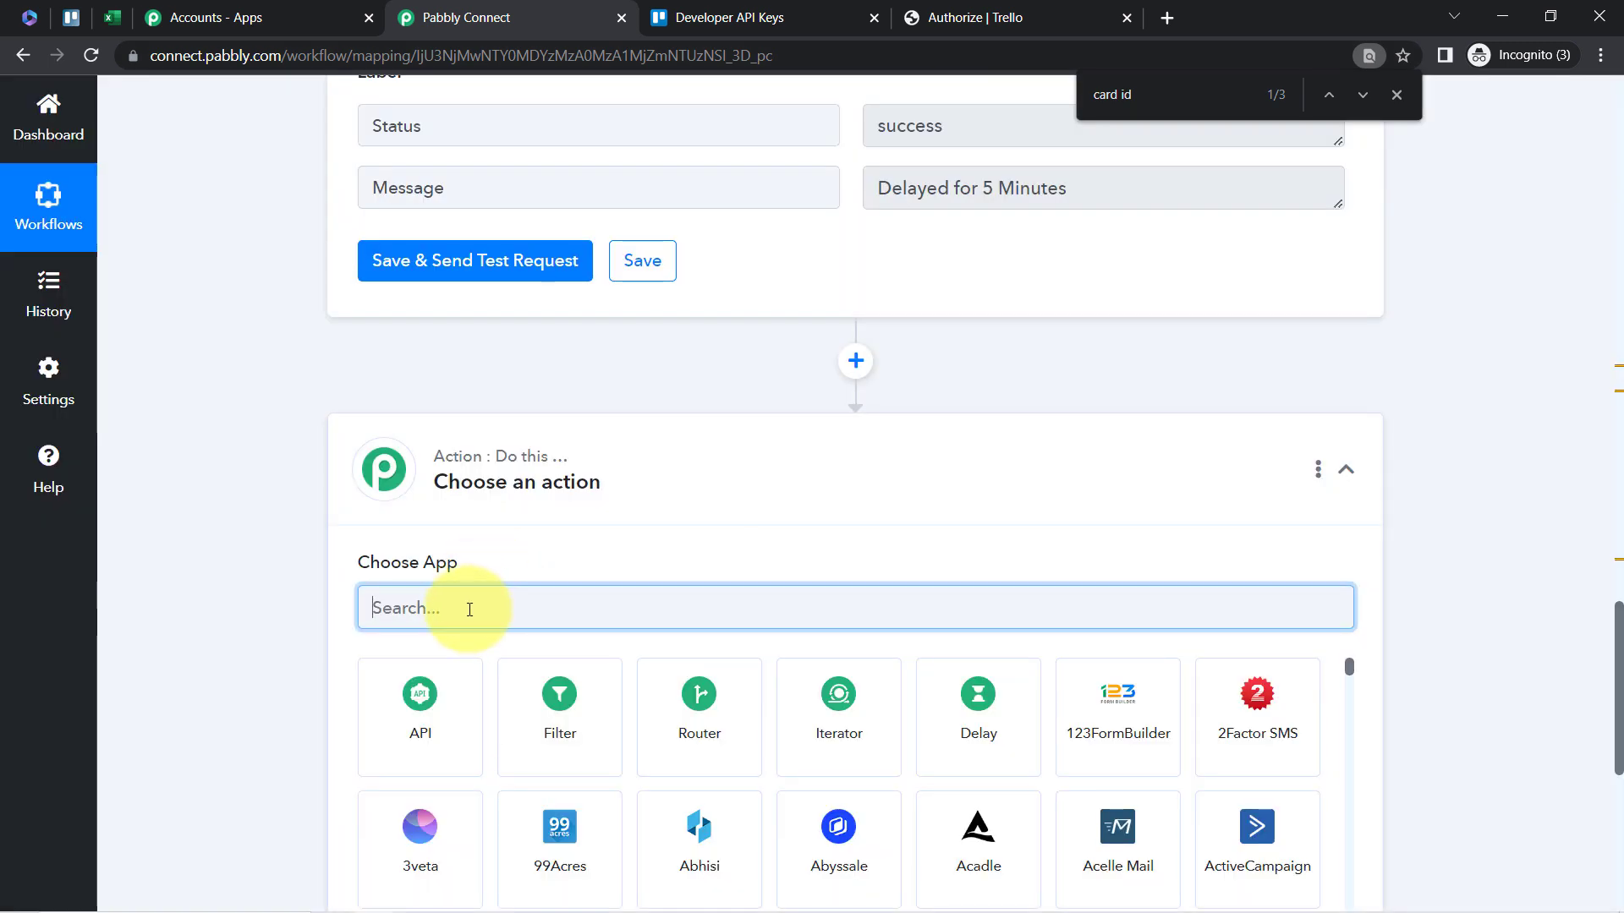
text(trell)
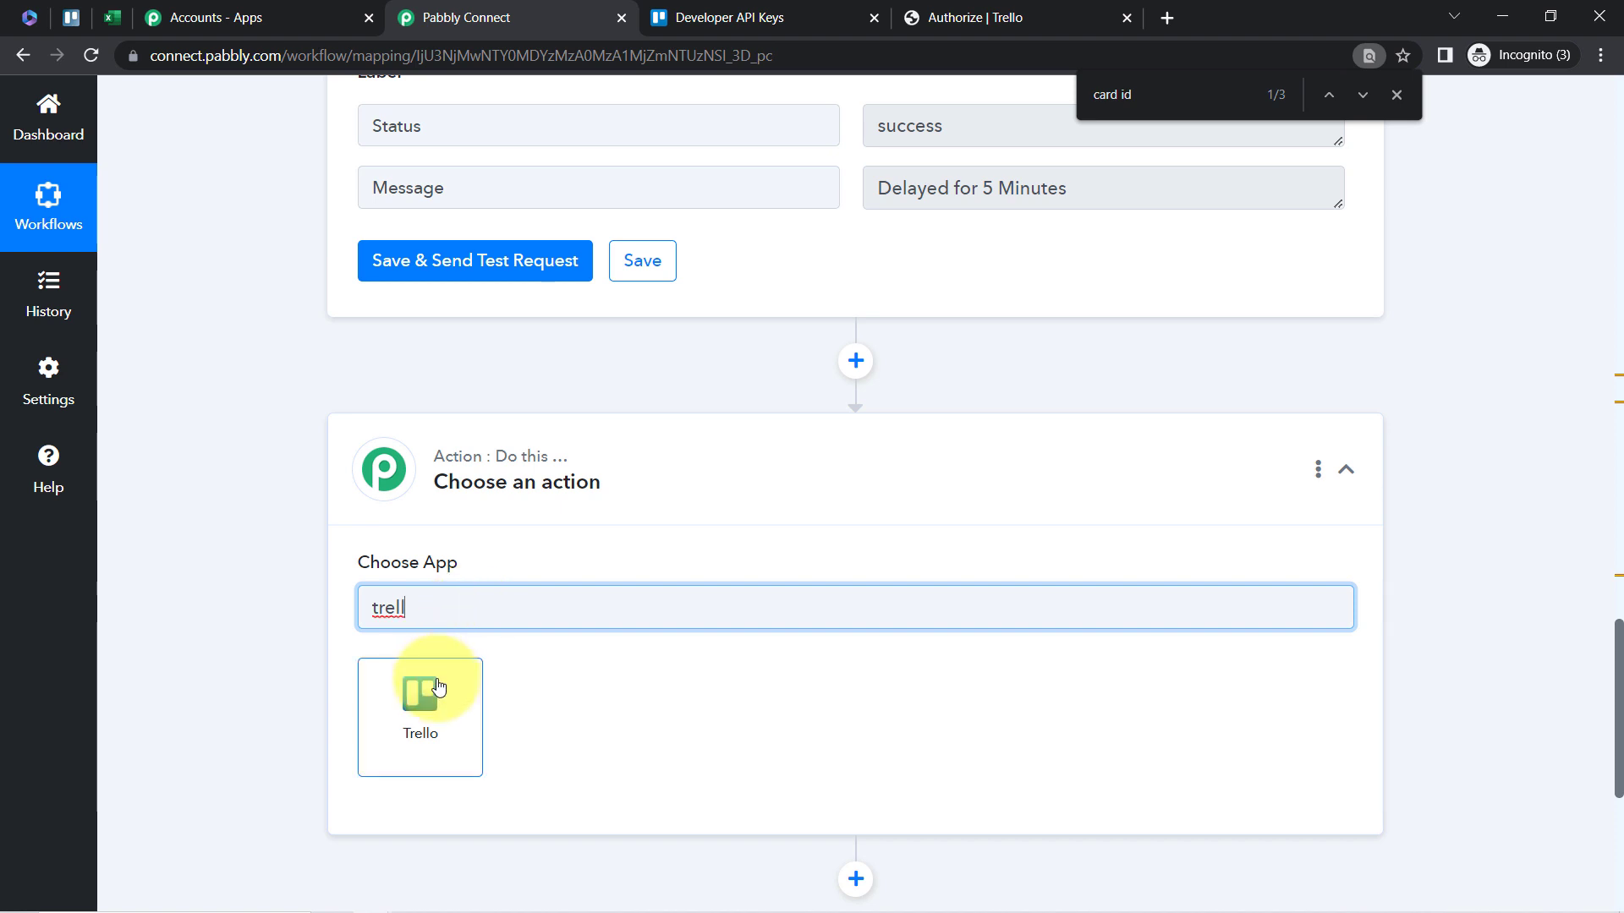
click(438, 728)
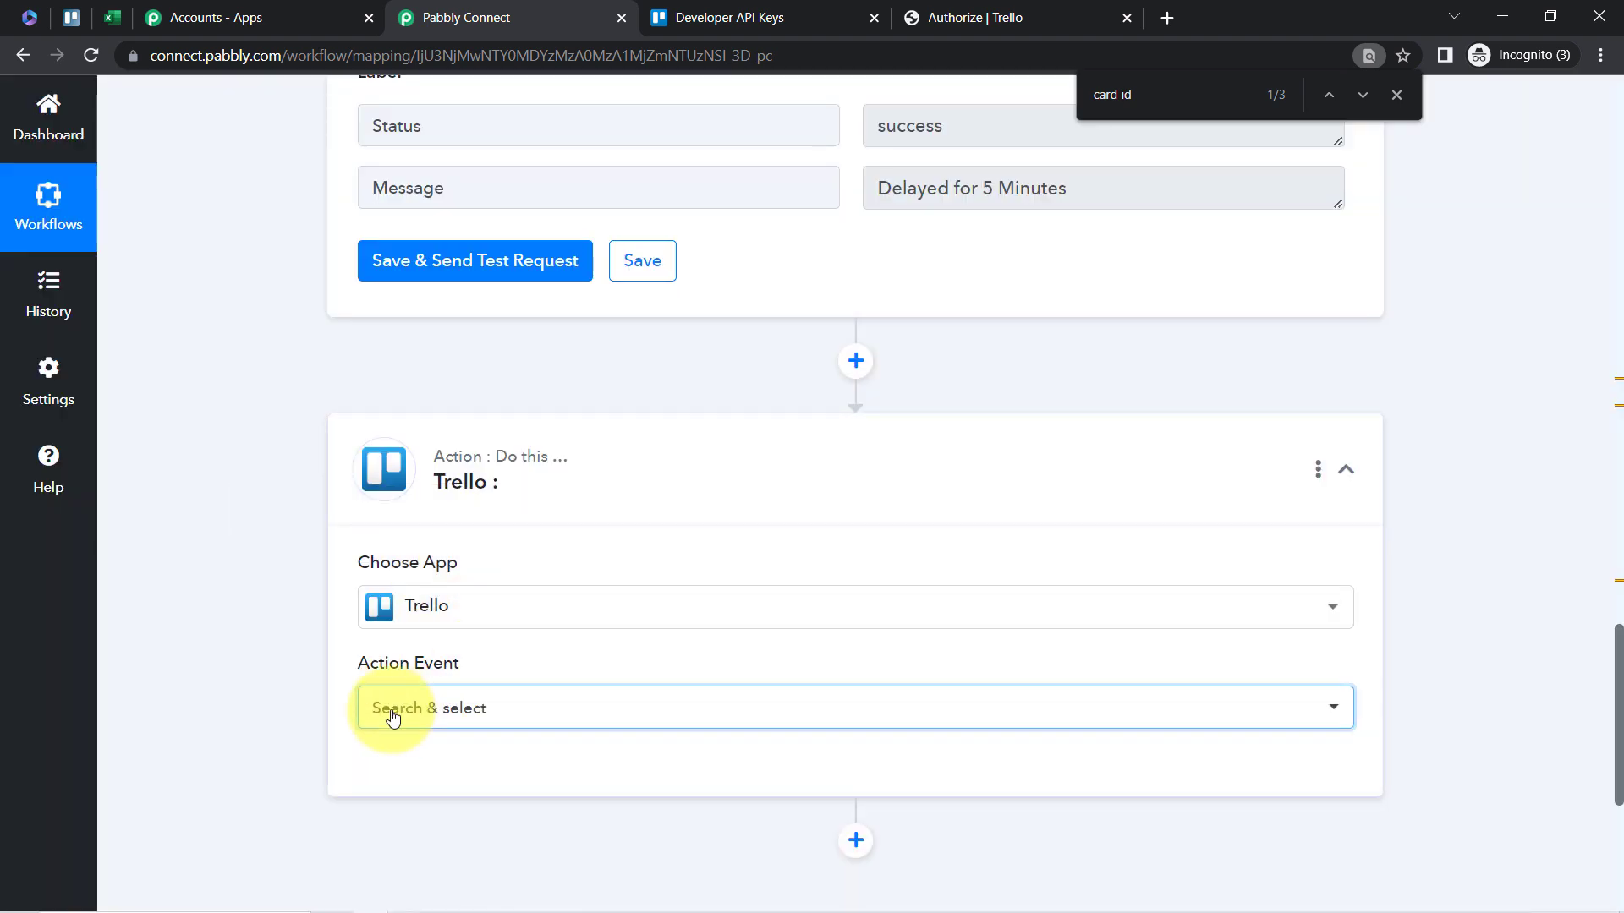
- Set the Trello action event to Get a Card and connect it through the existing Trello #6 connection
click(393, 717)
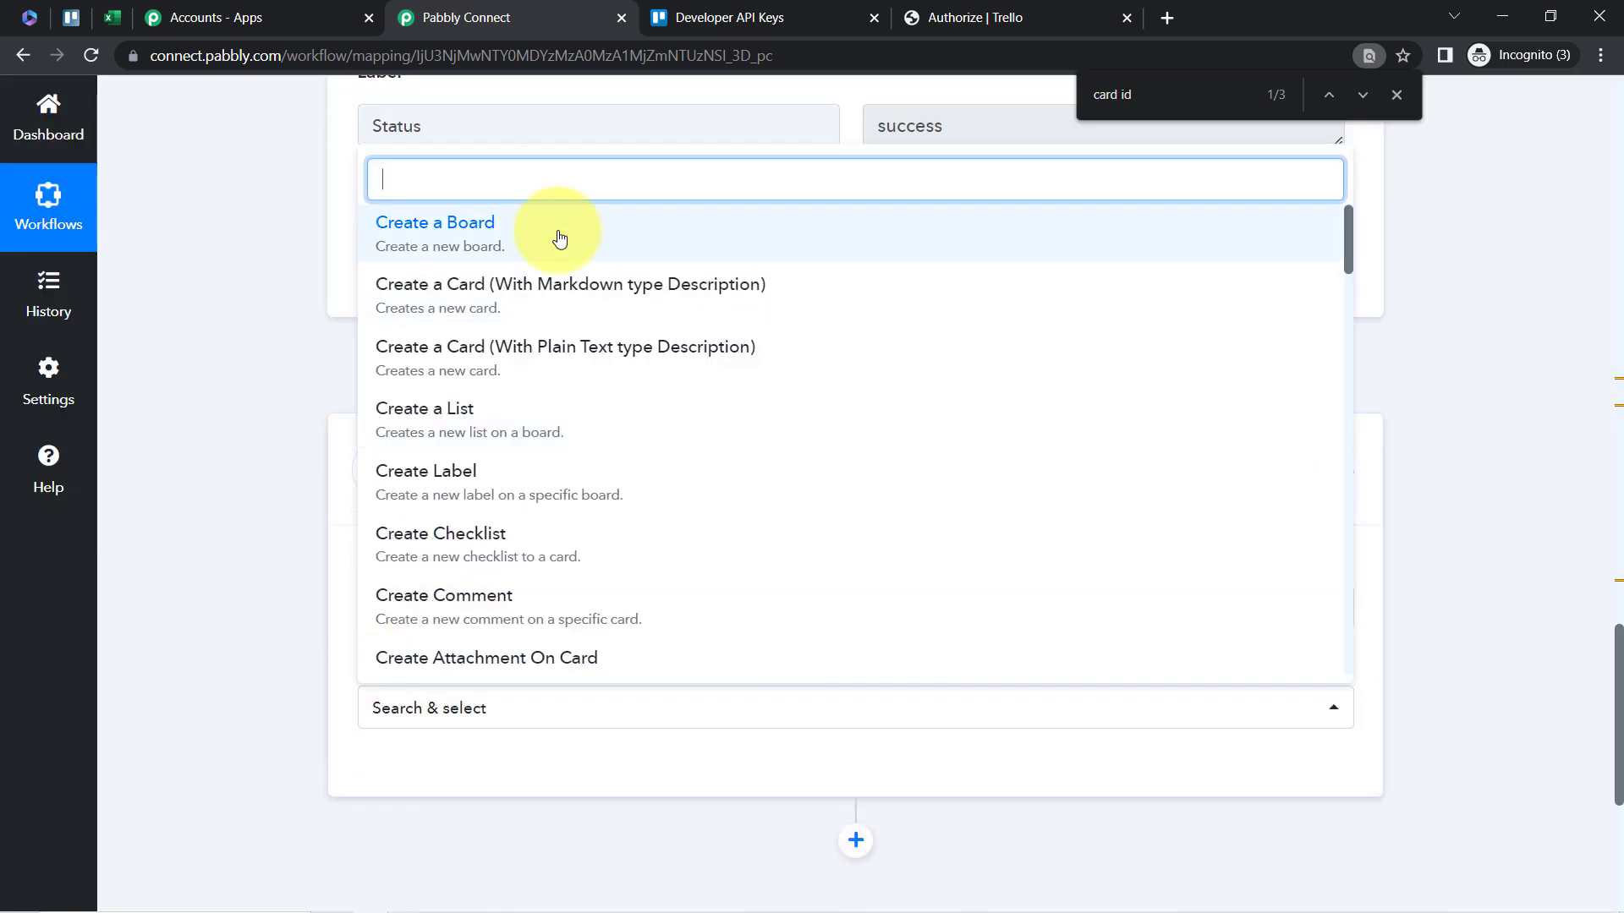
text(get)
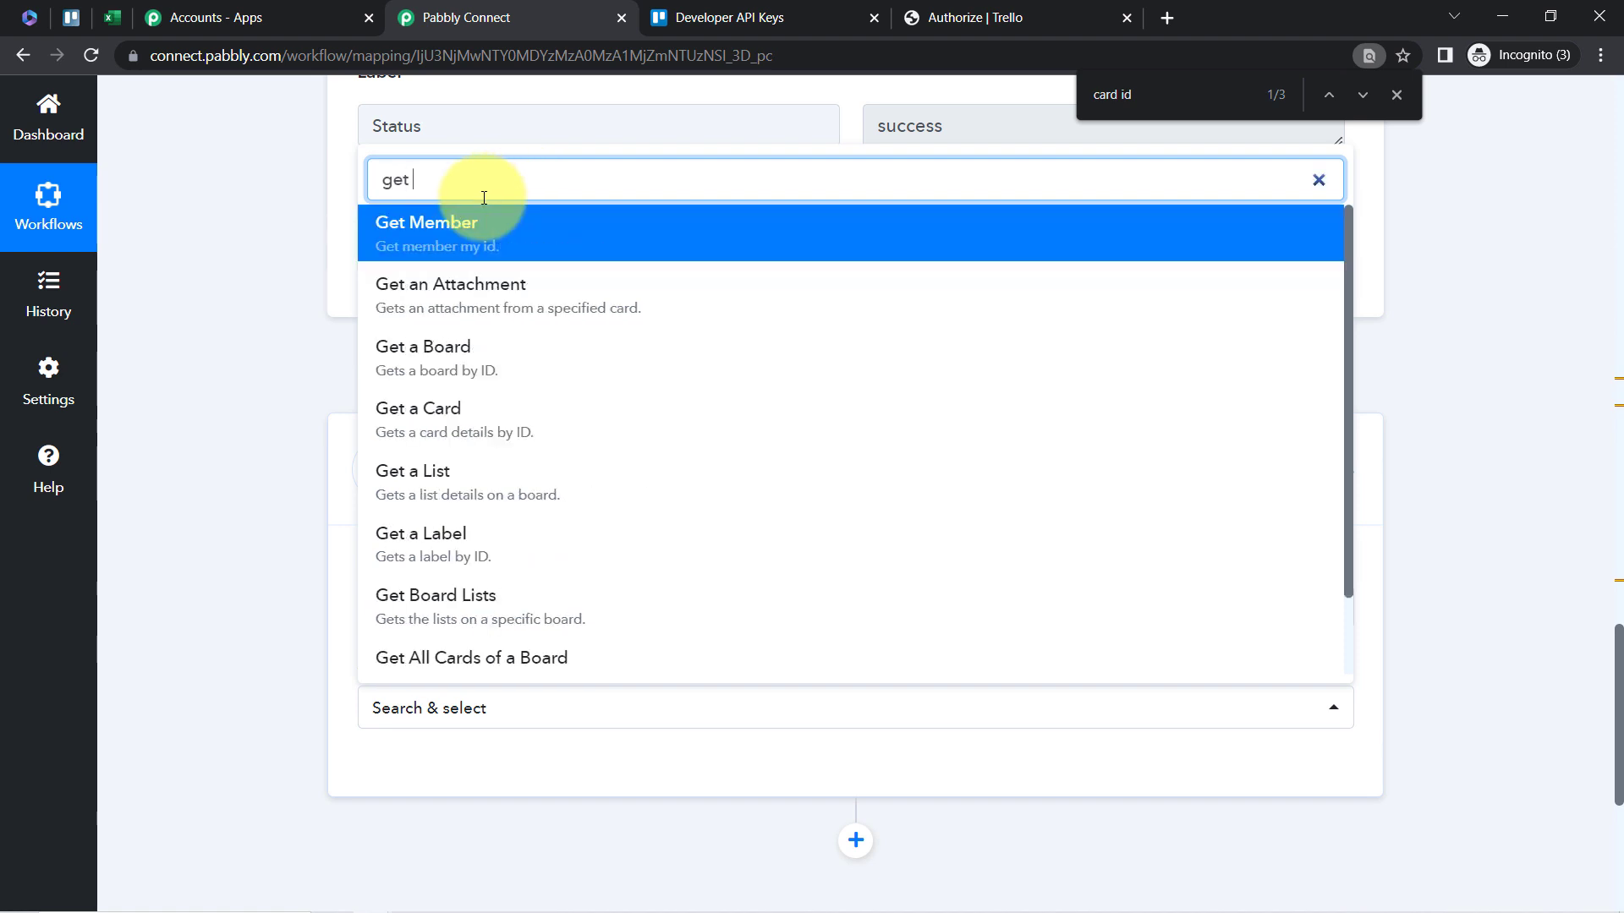
click(505, 433)
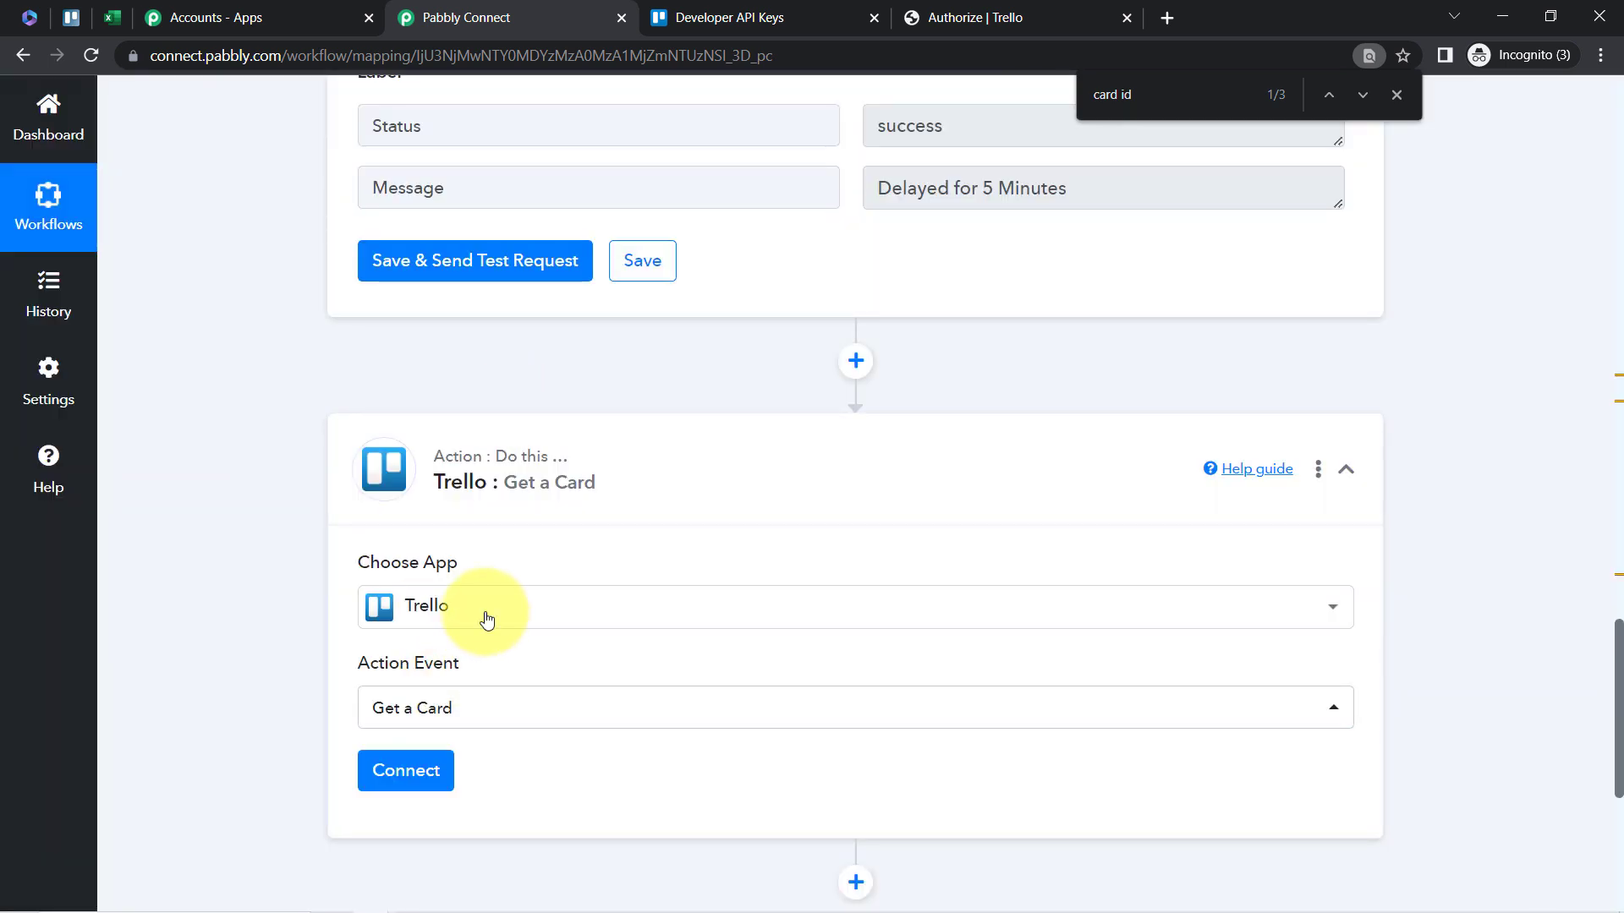
click(384, 786)
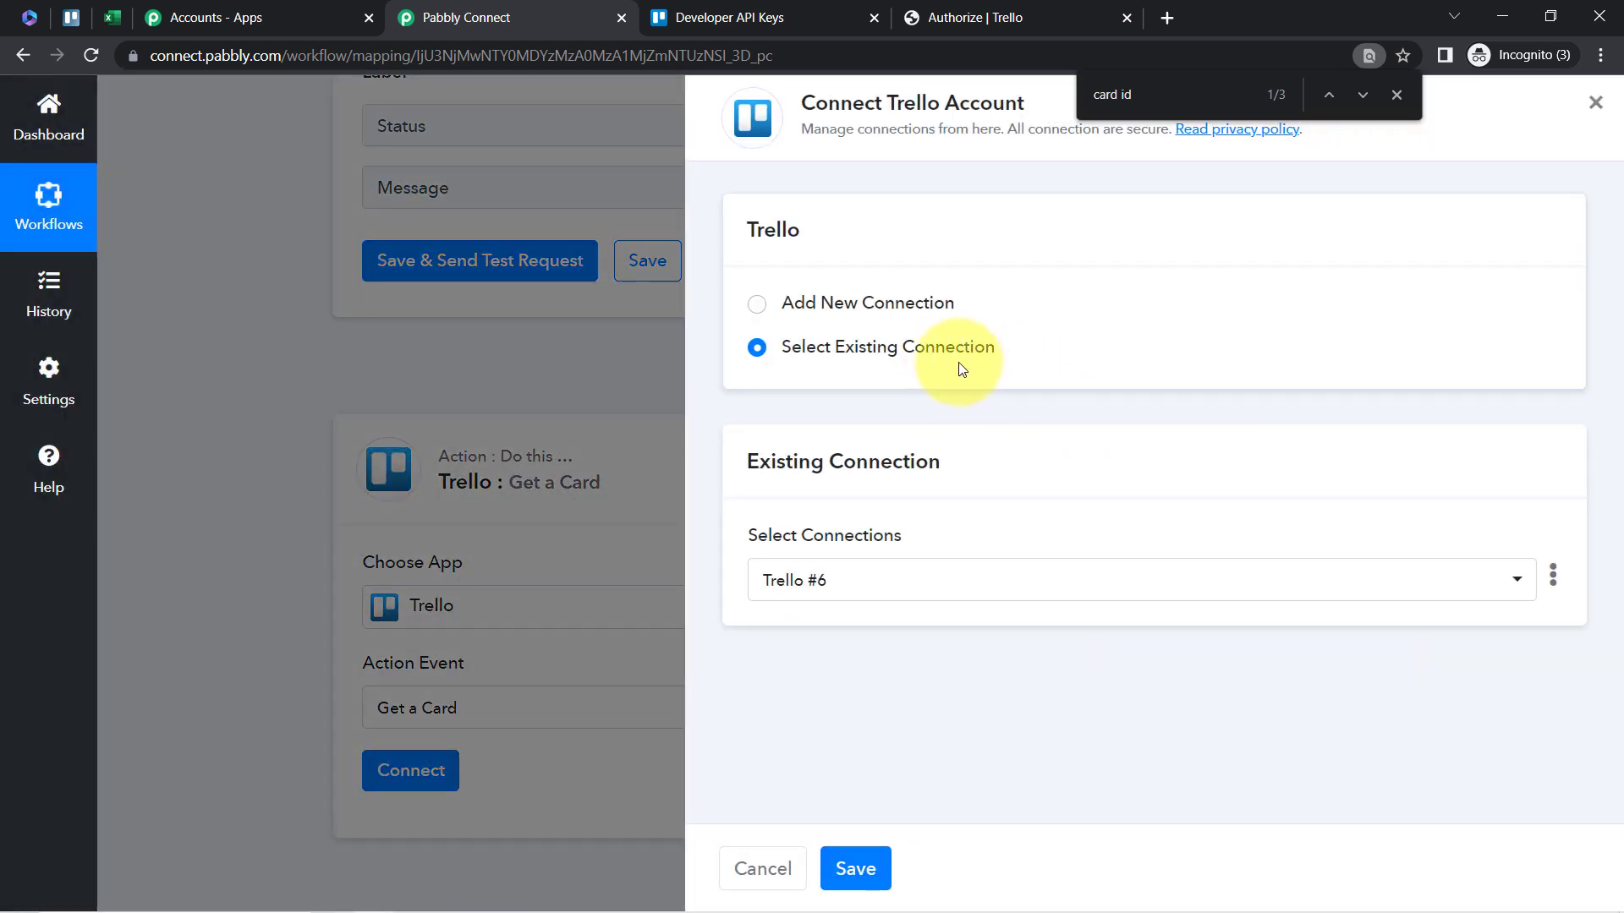
click(863, 864)
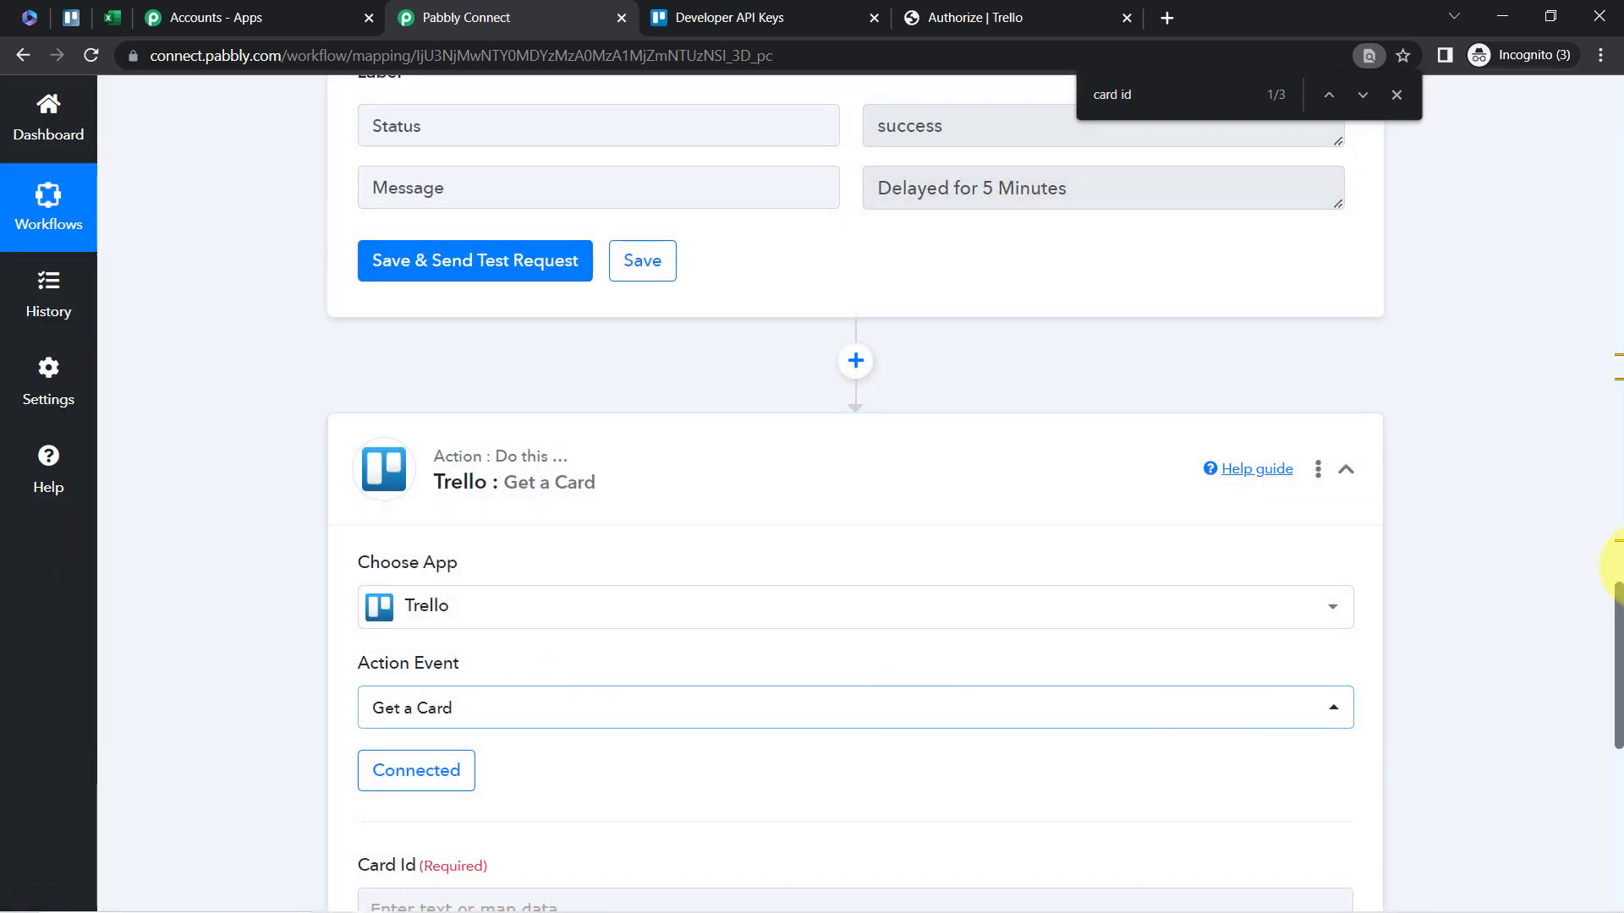
drag(1620, 609, 1619, 681)
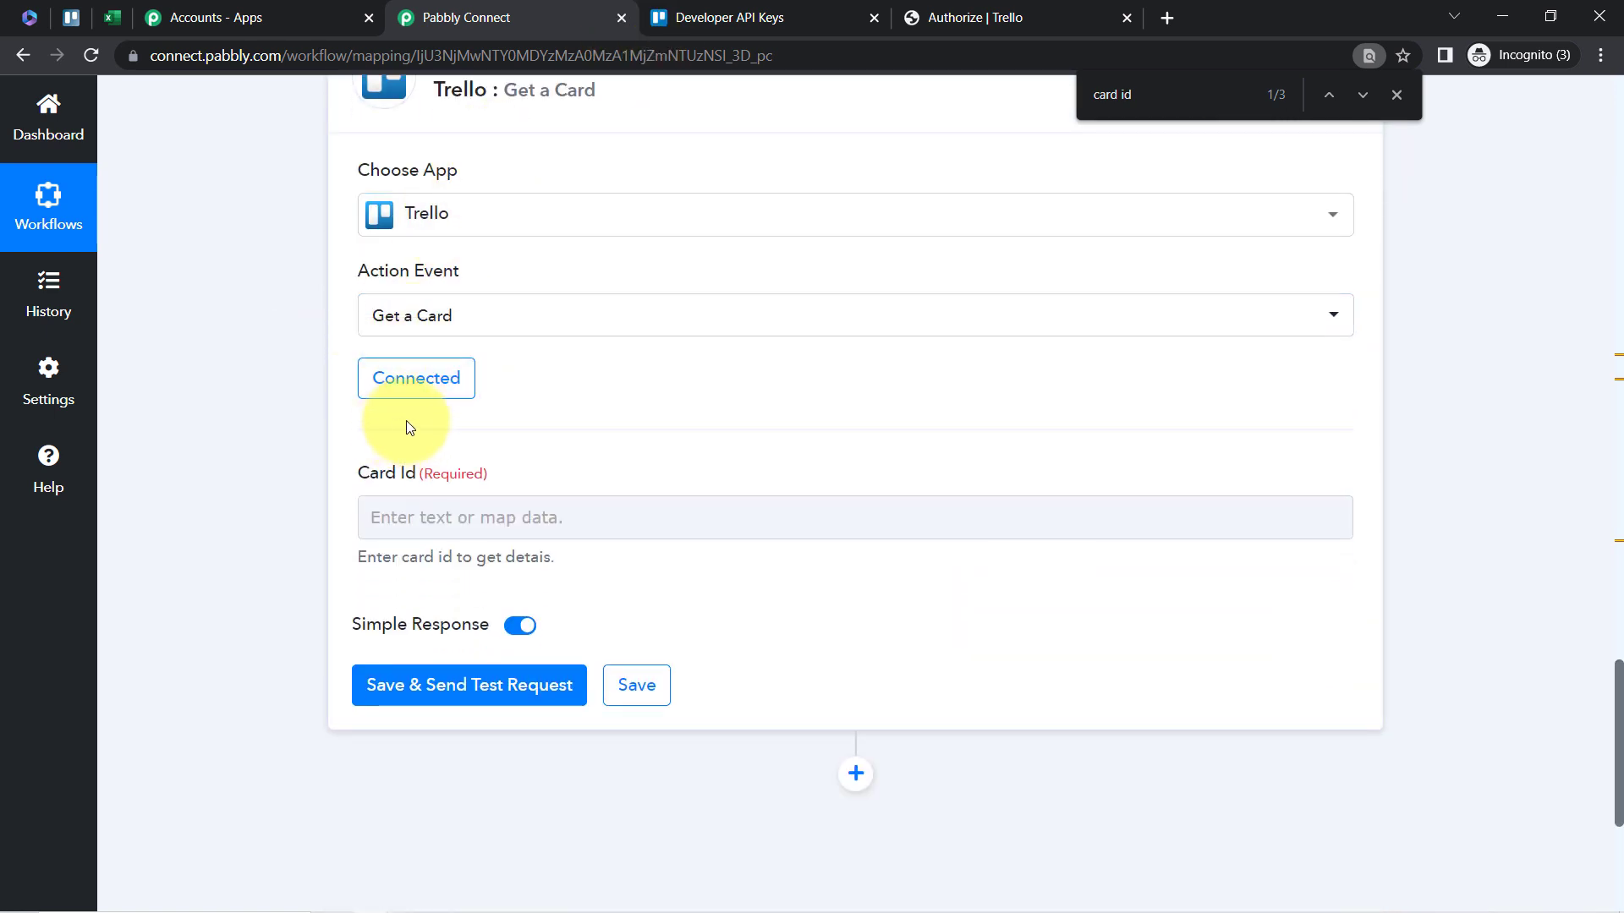
click(409, 517)
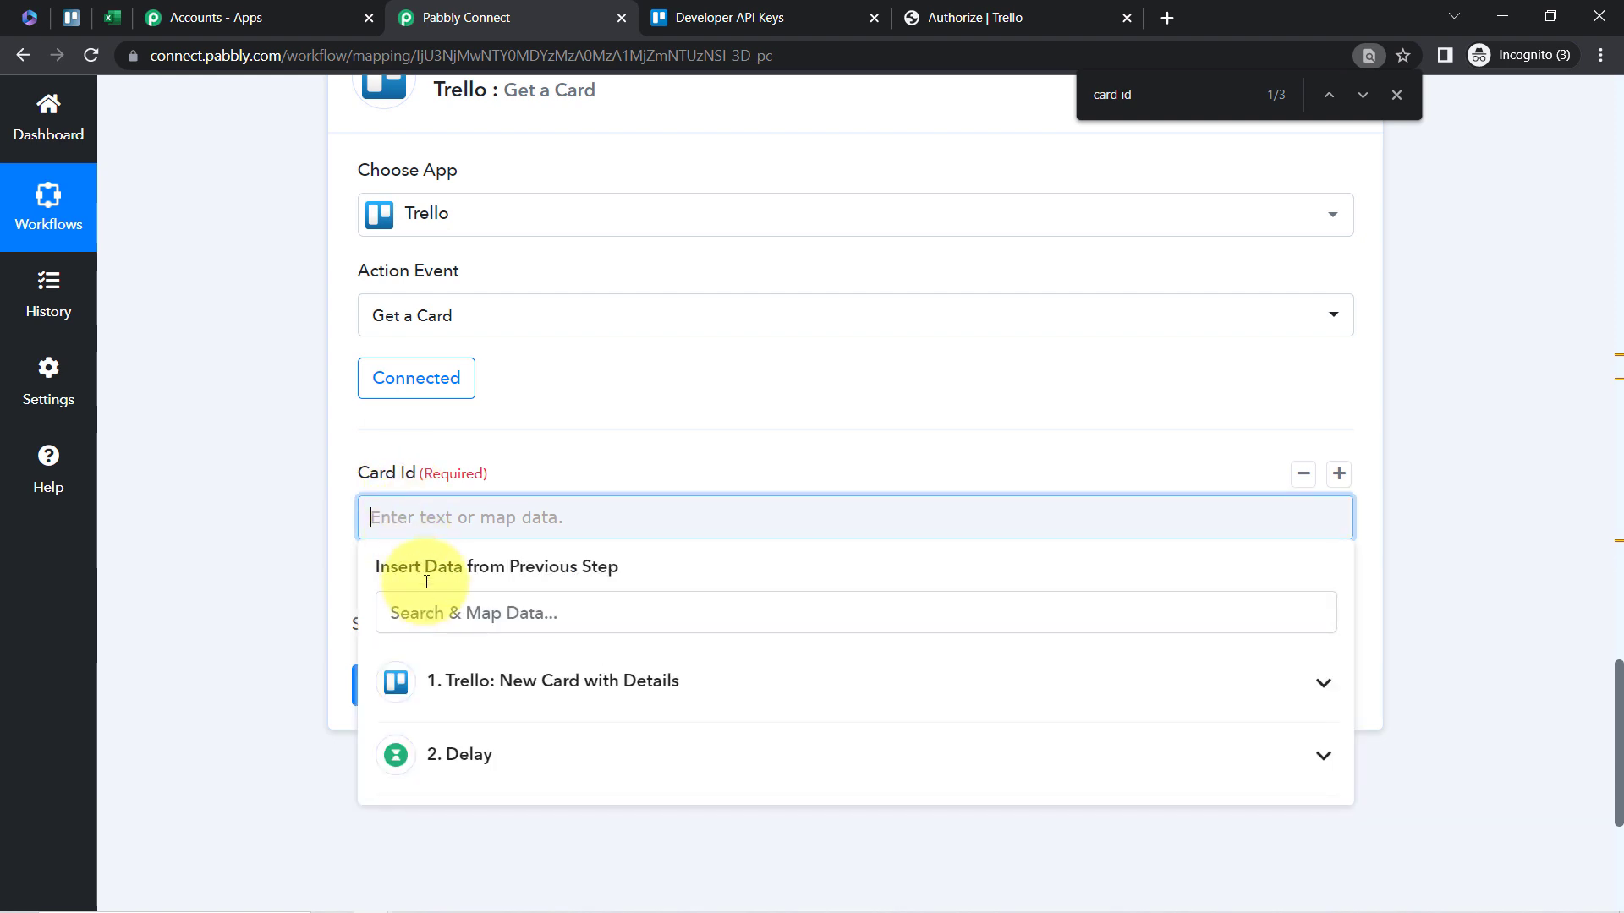
click(427, 628)
text(card)
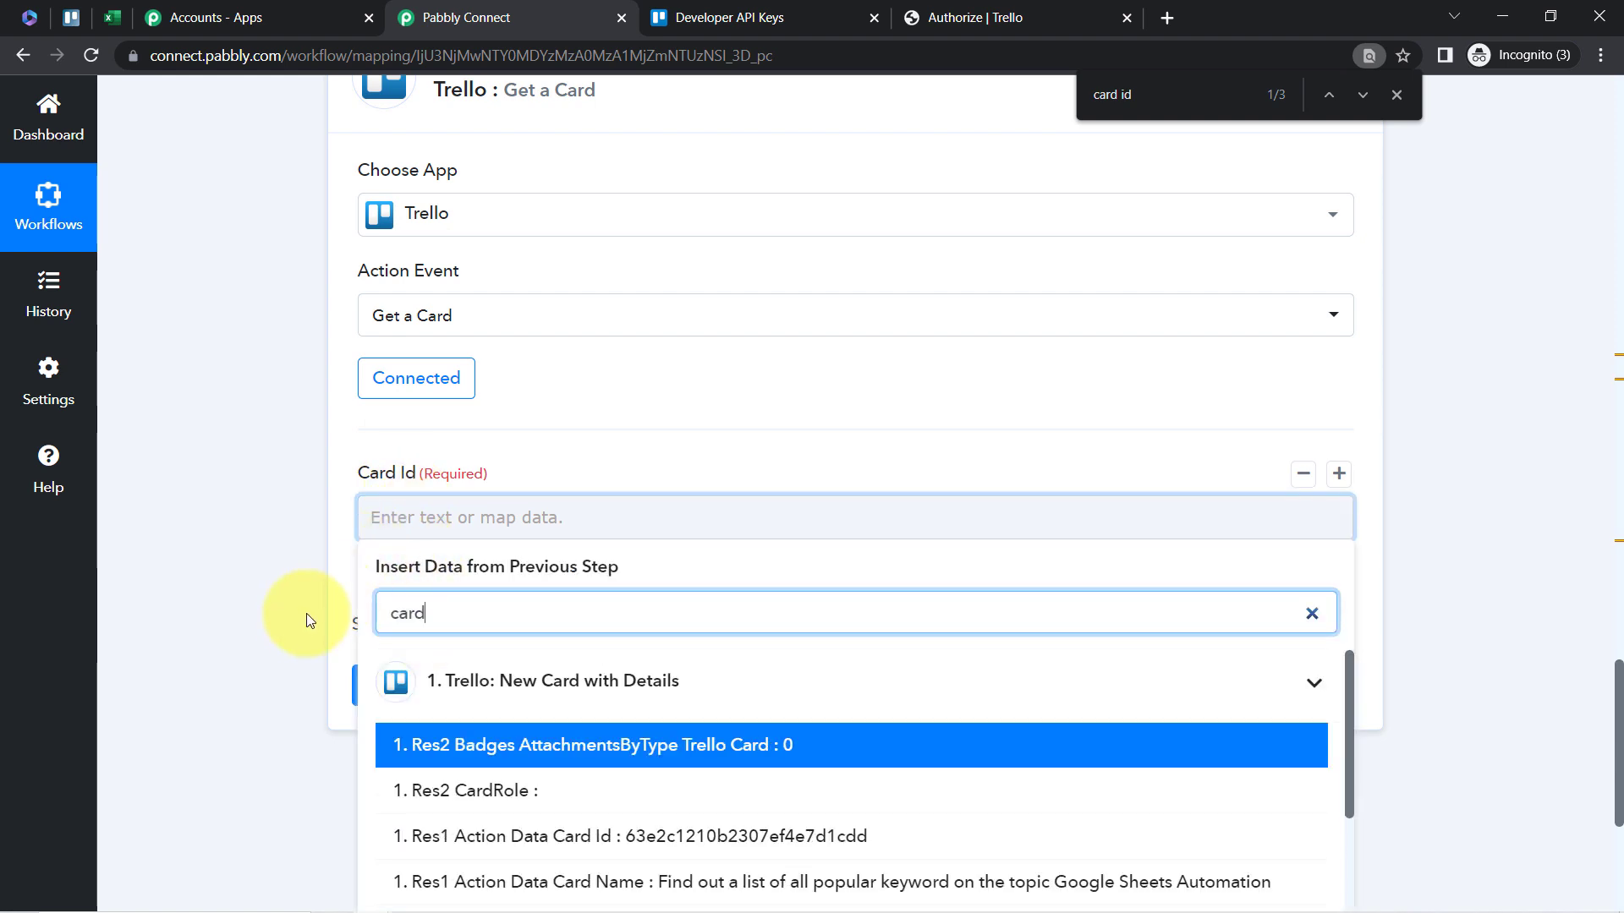
click(305, 615)
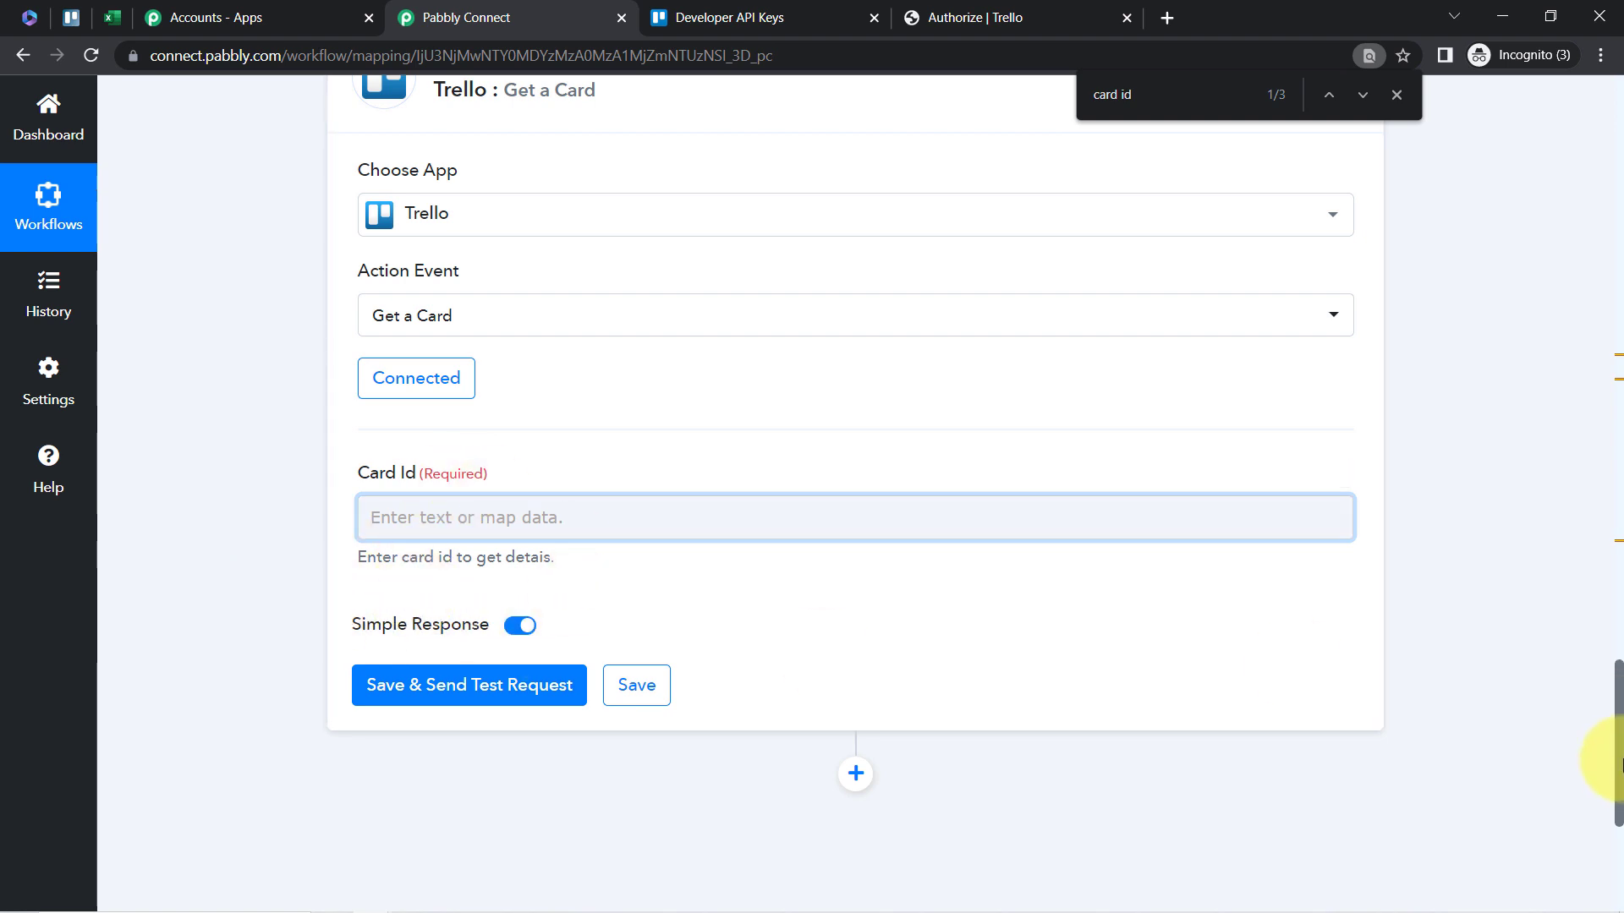
drag(1617, 764, 1609, 430)
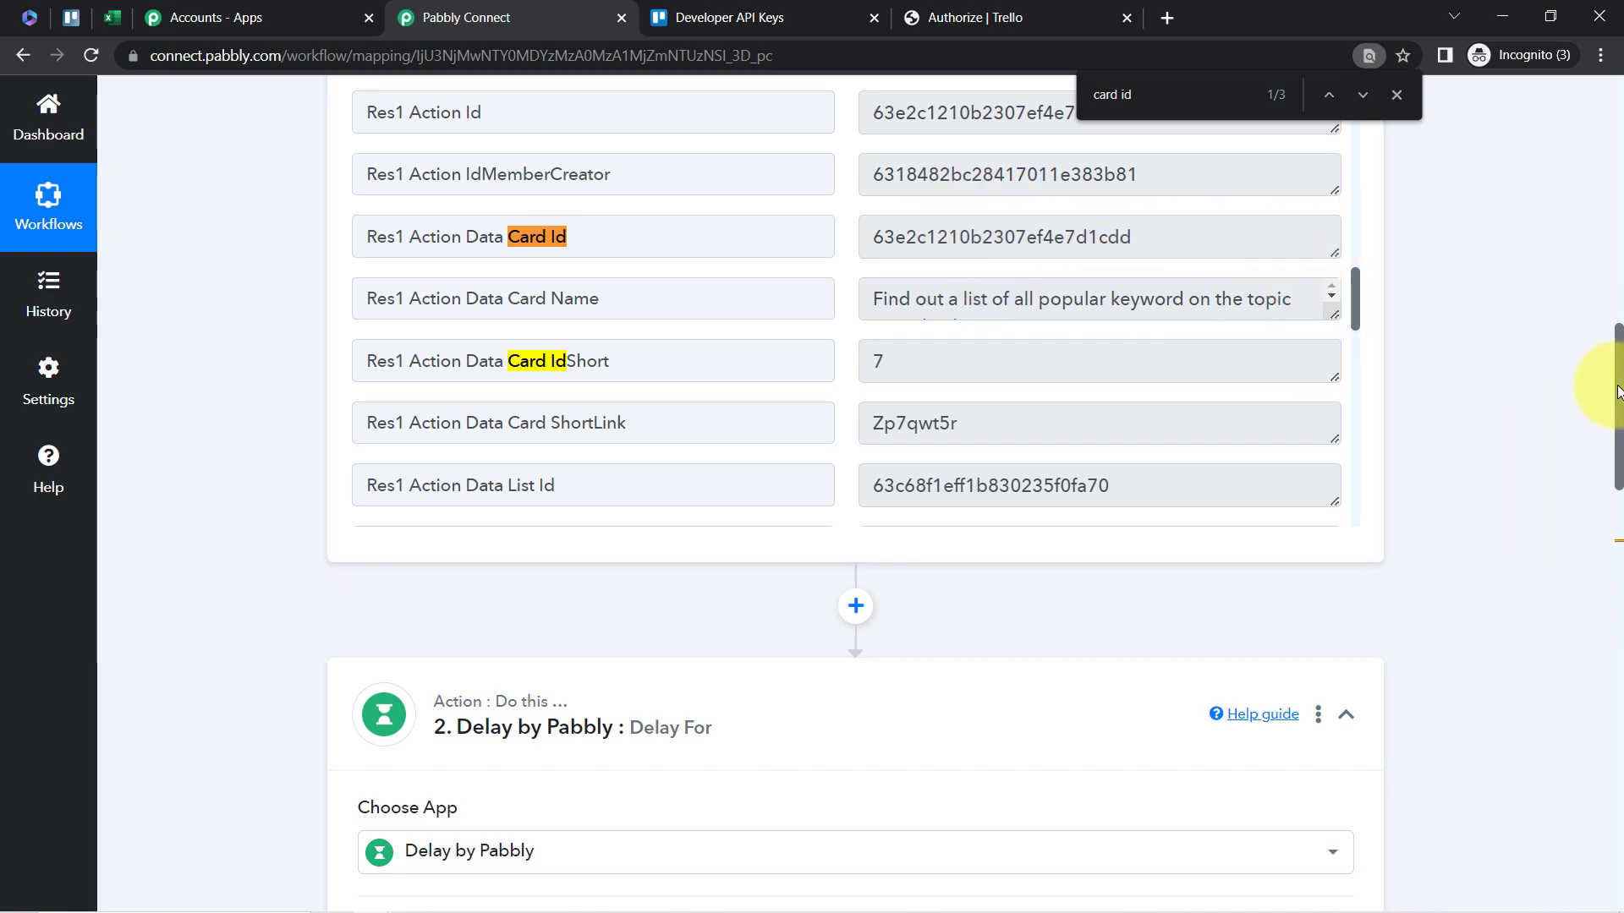
drag(1618, 391, 1599, 762)
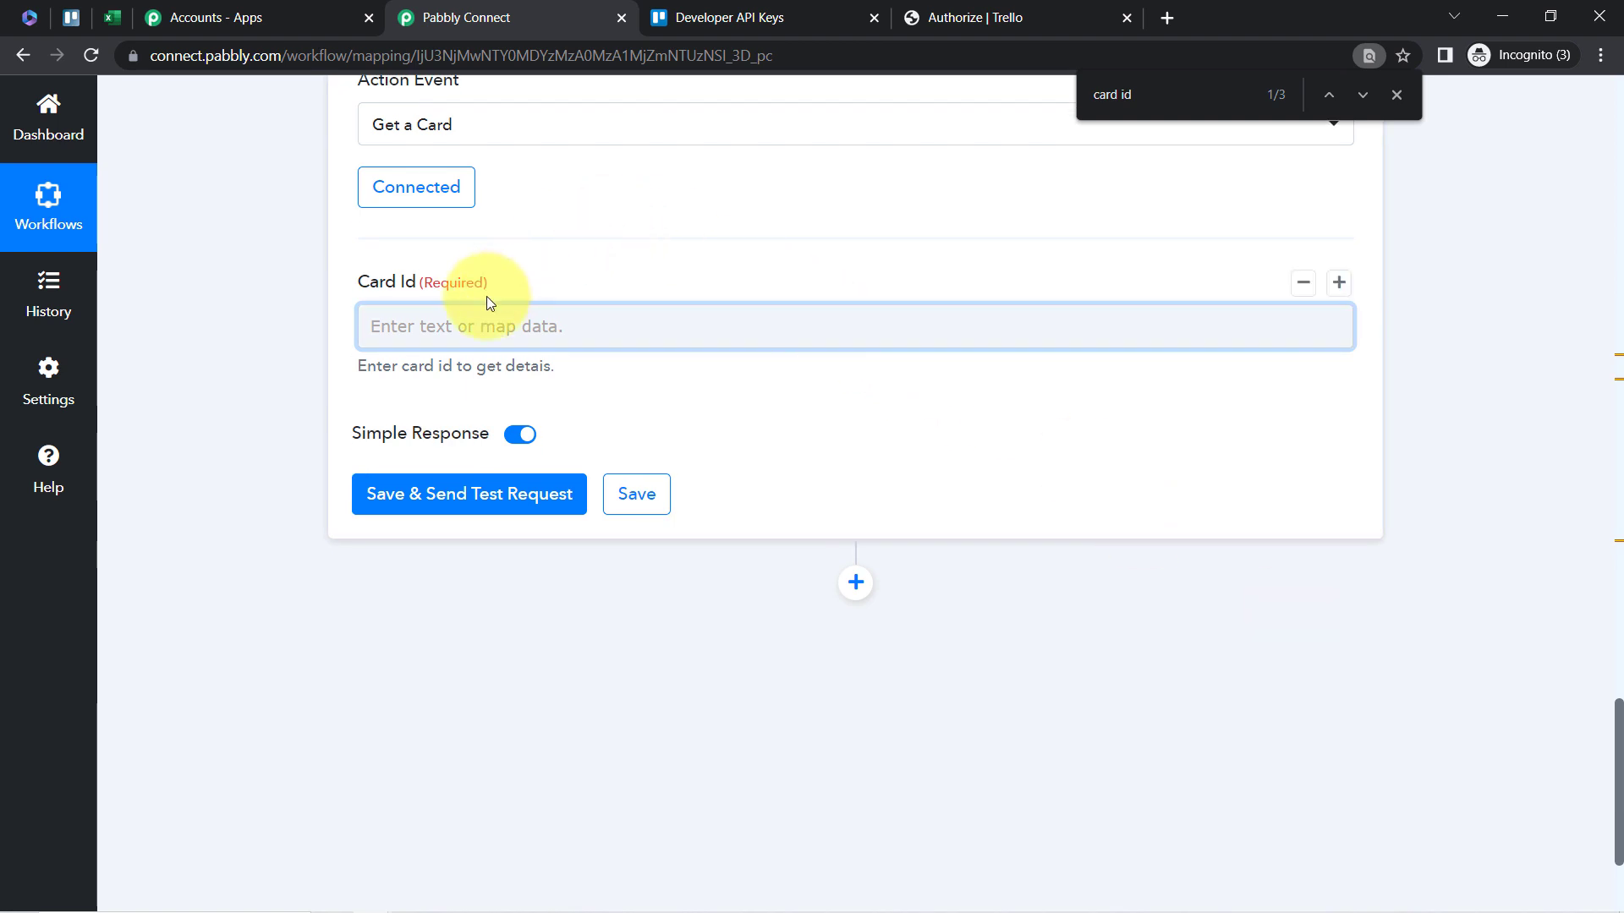
- Map Card Id to the trigger's Res1 Action Data Card Id, then save the Get a Card action and send a test request
click(451, 326)
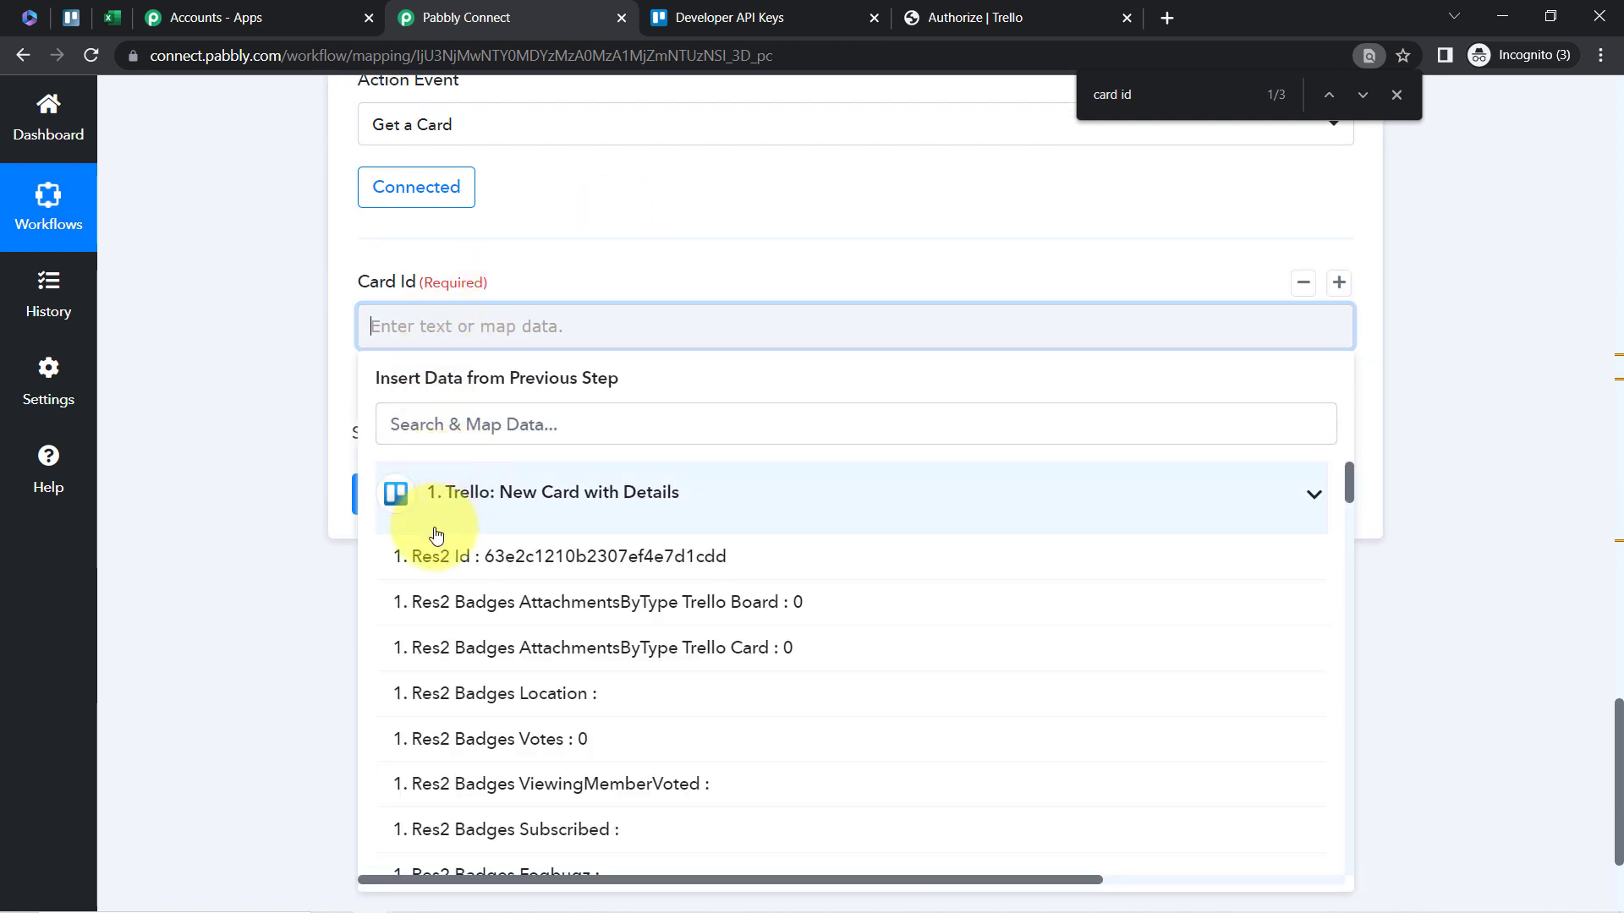
click(412, 423)
text(card )
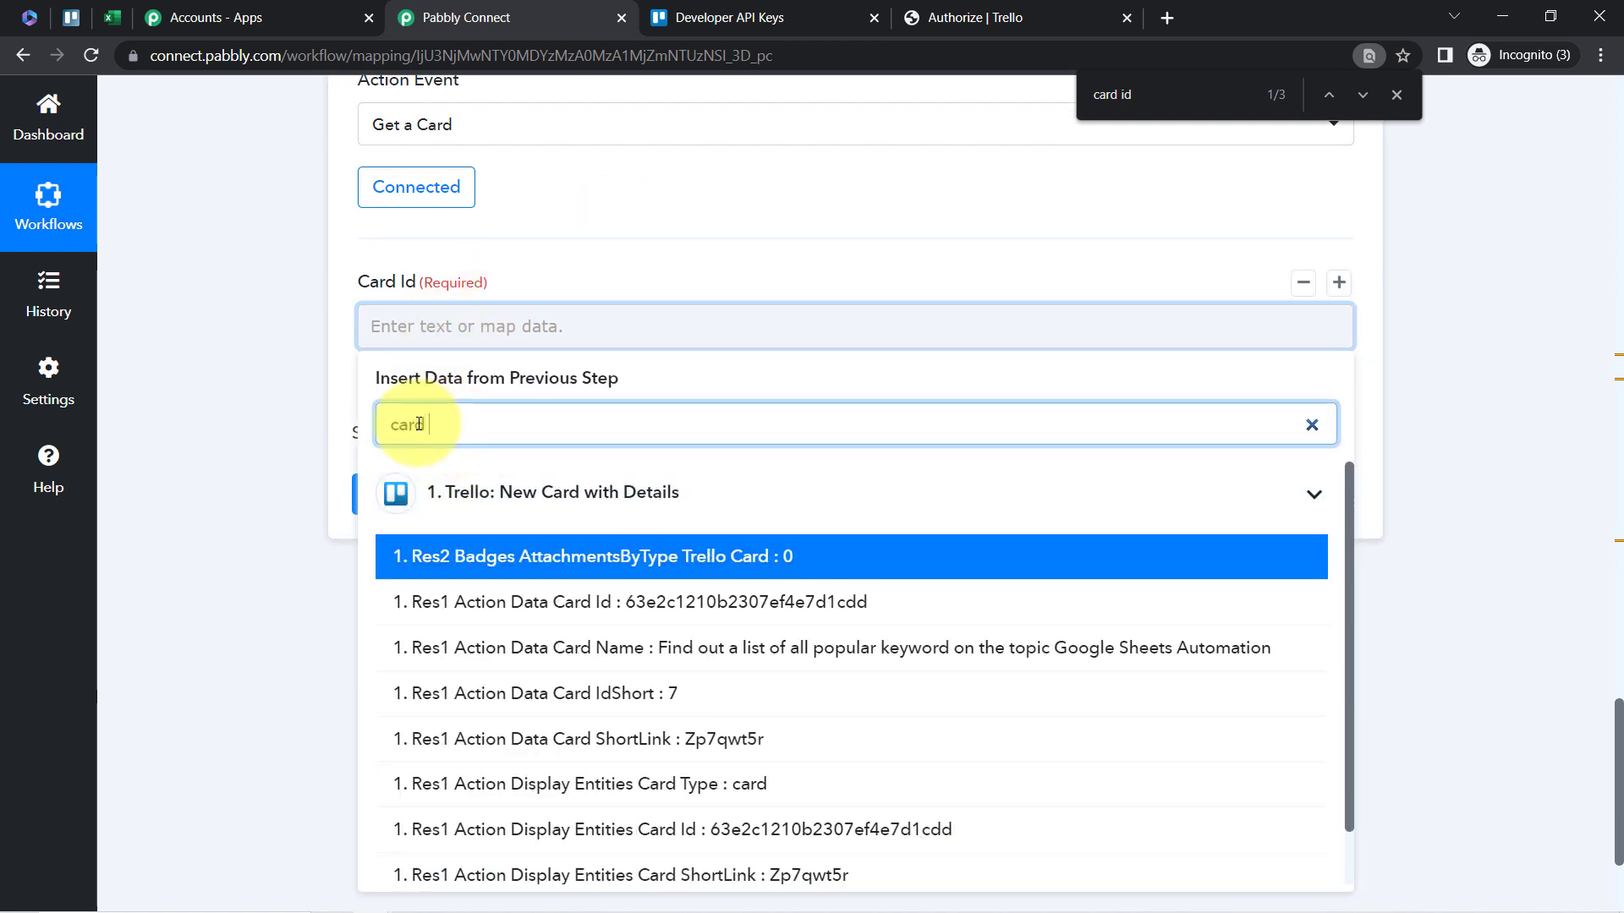
text(id)
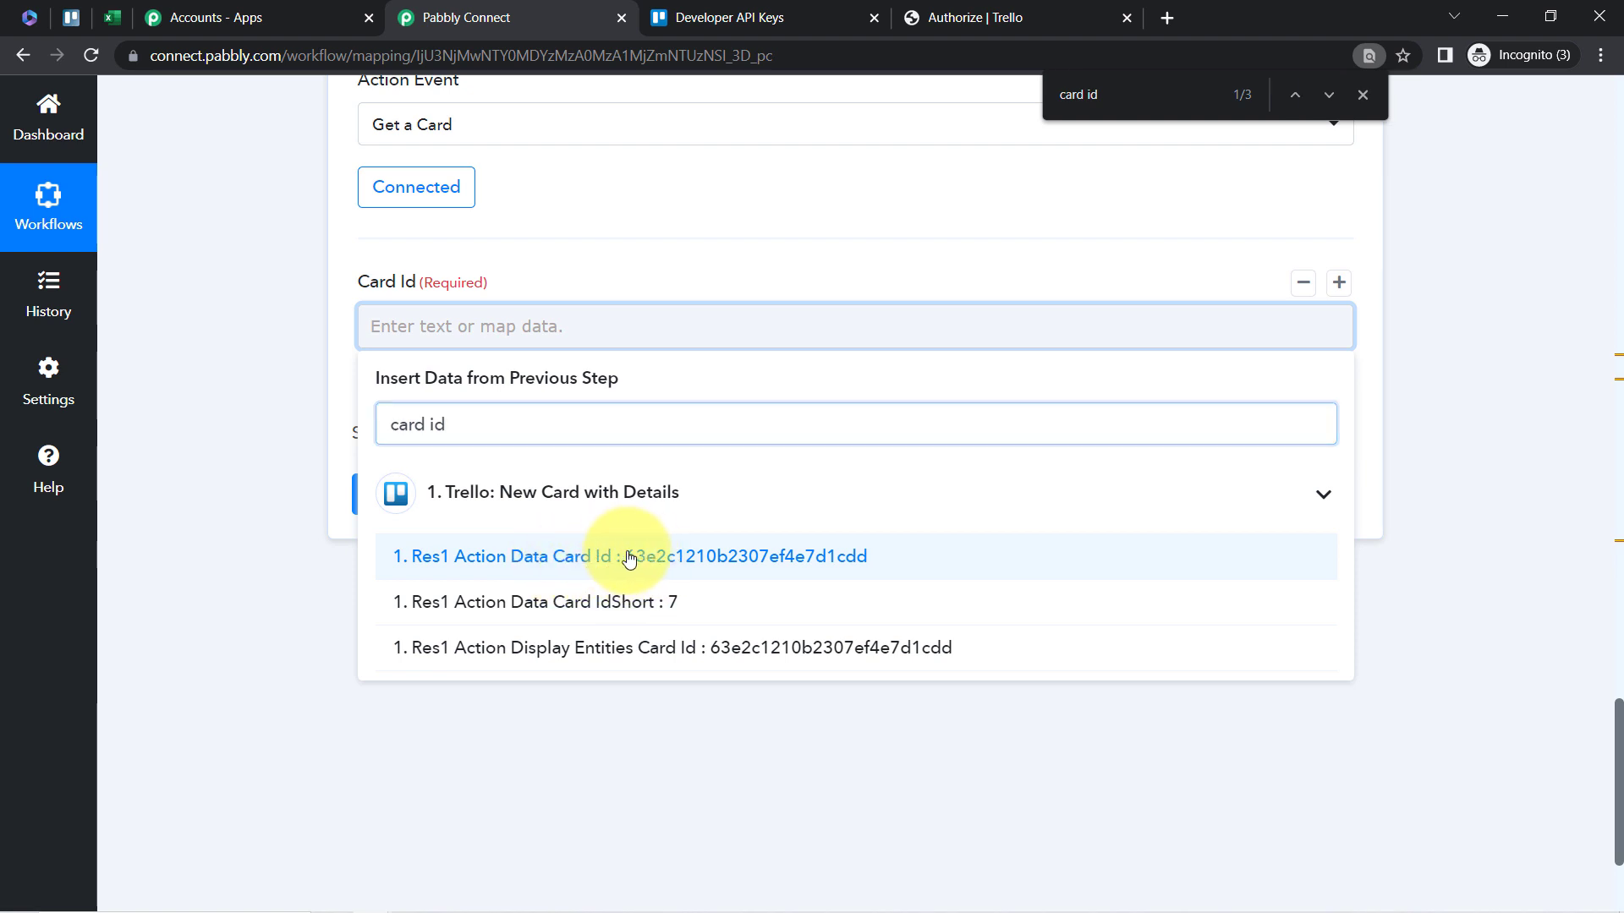
click(628, 558)
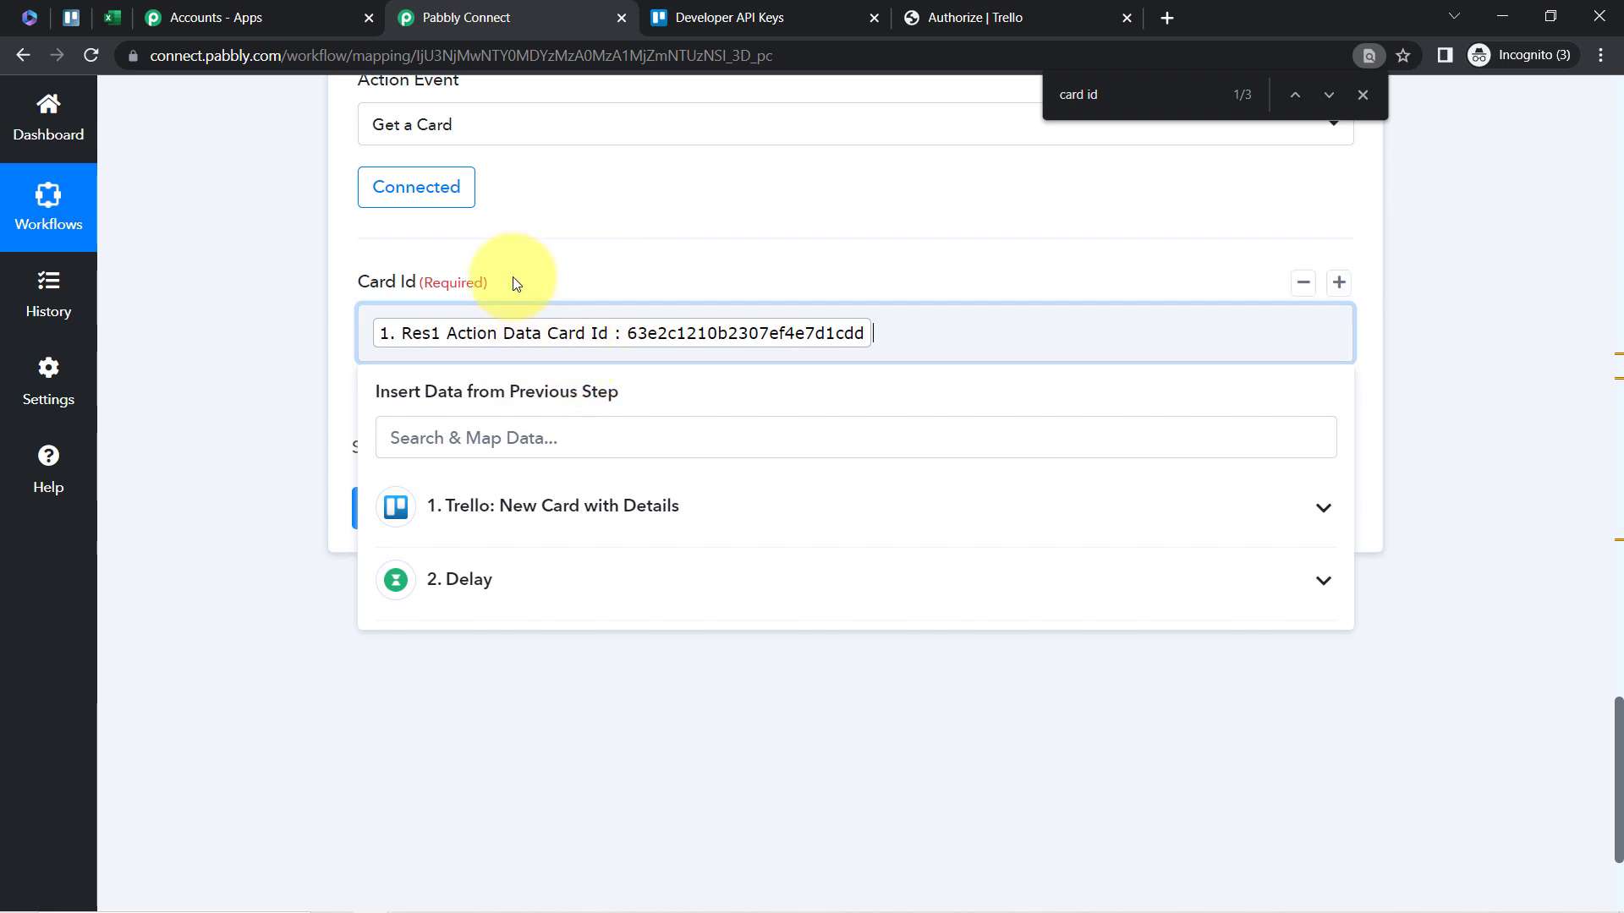
click(284, 439)
click(437, 510)
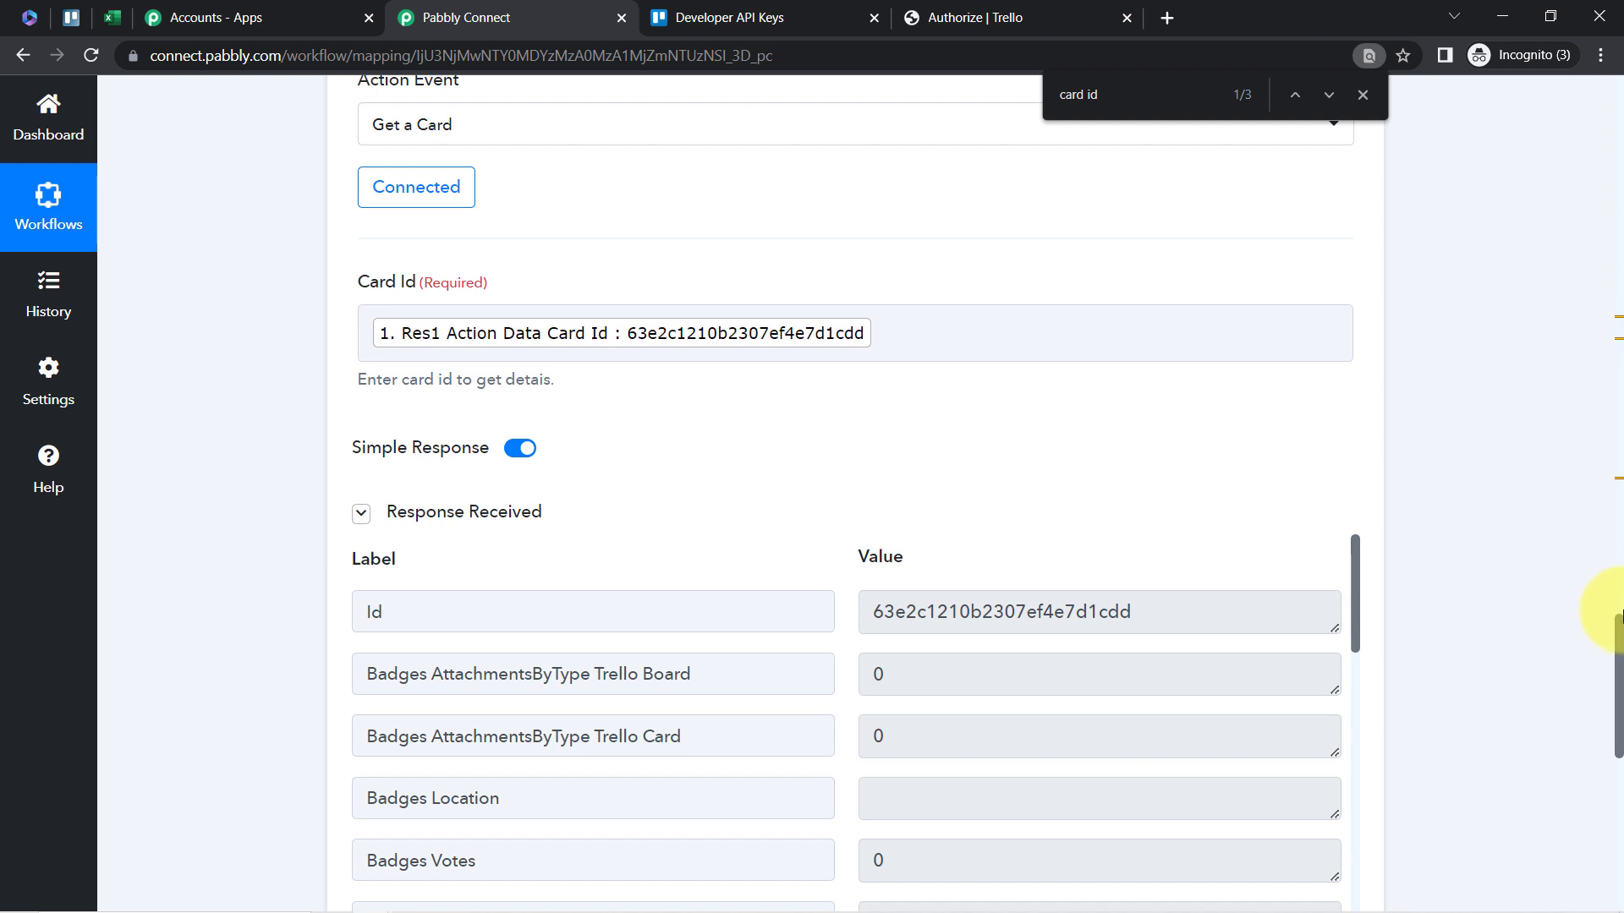
- Review the Get a Card response for the card's due date, full description, member ID and name
drag(1619, 635, 1618, 685)
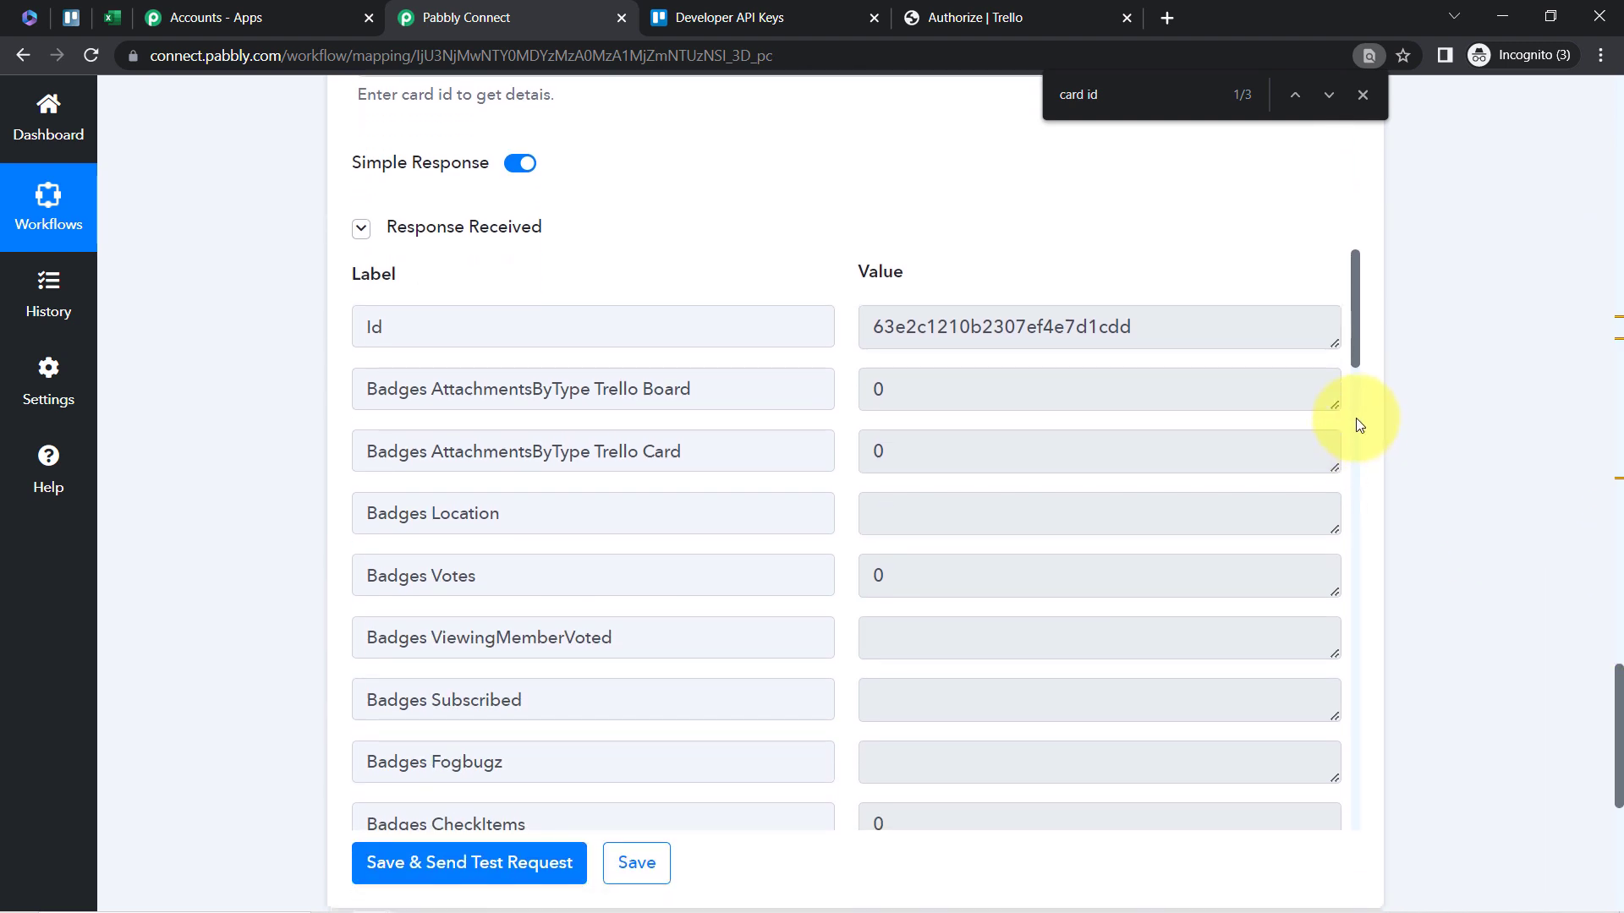
drag(1362, 319, 1352, 469)
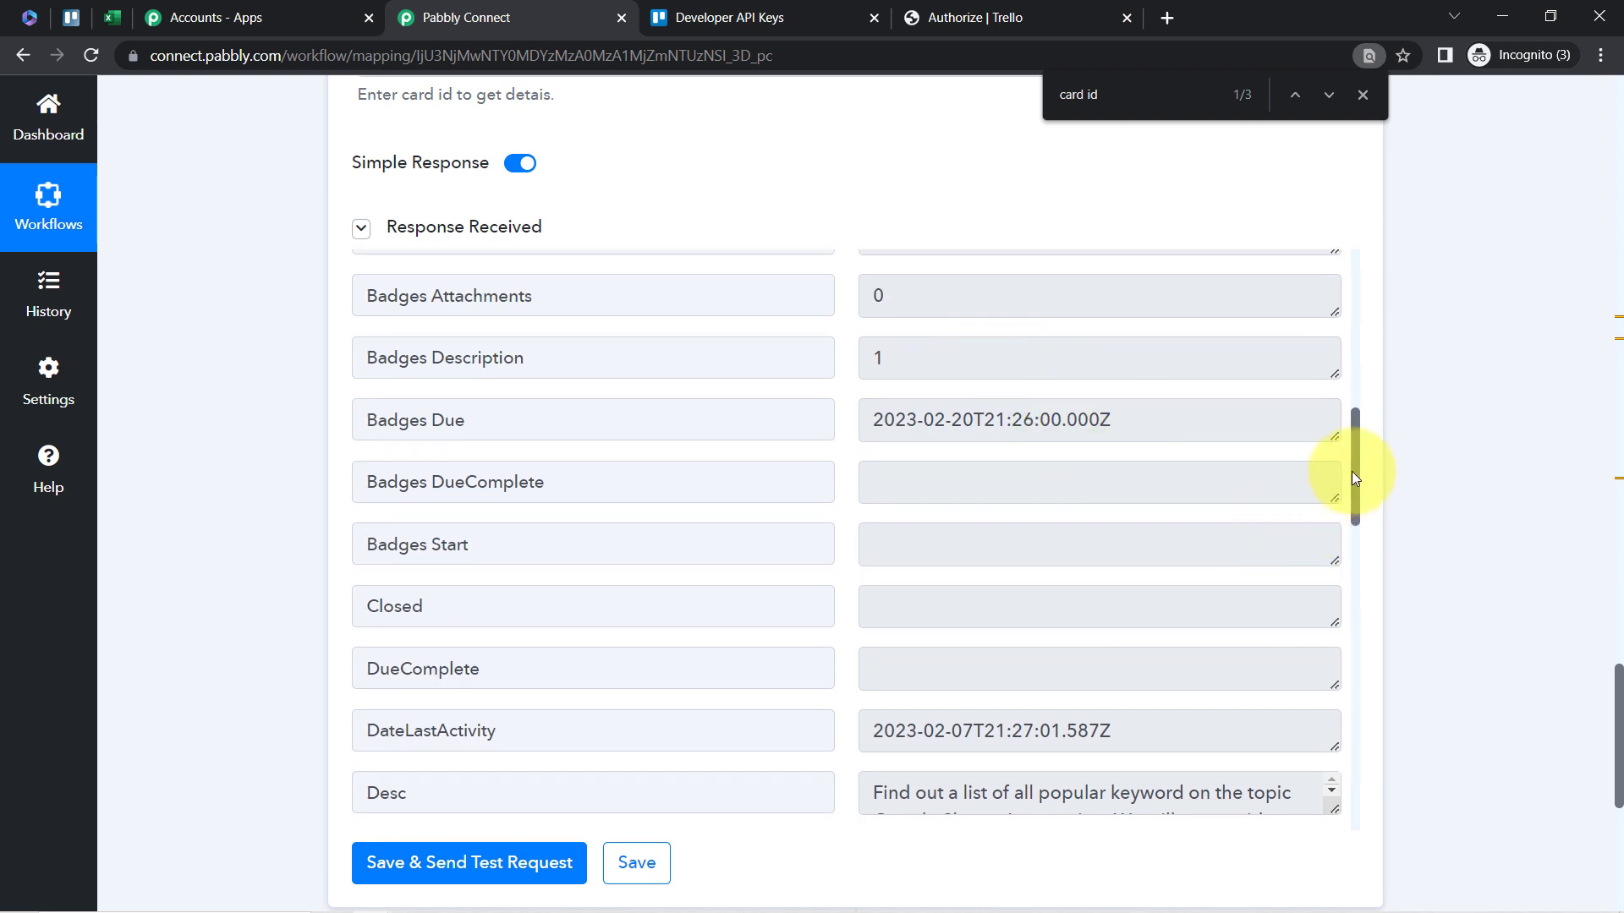
drag(1352, 478, 1342, 550)
scroll(1325, 441, up, 1)
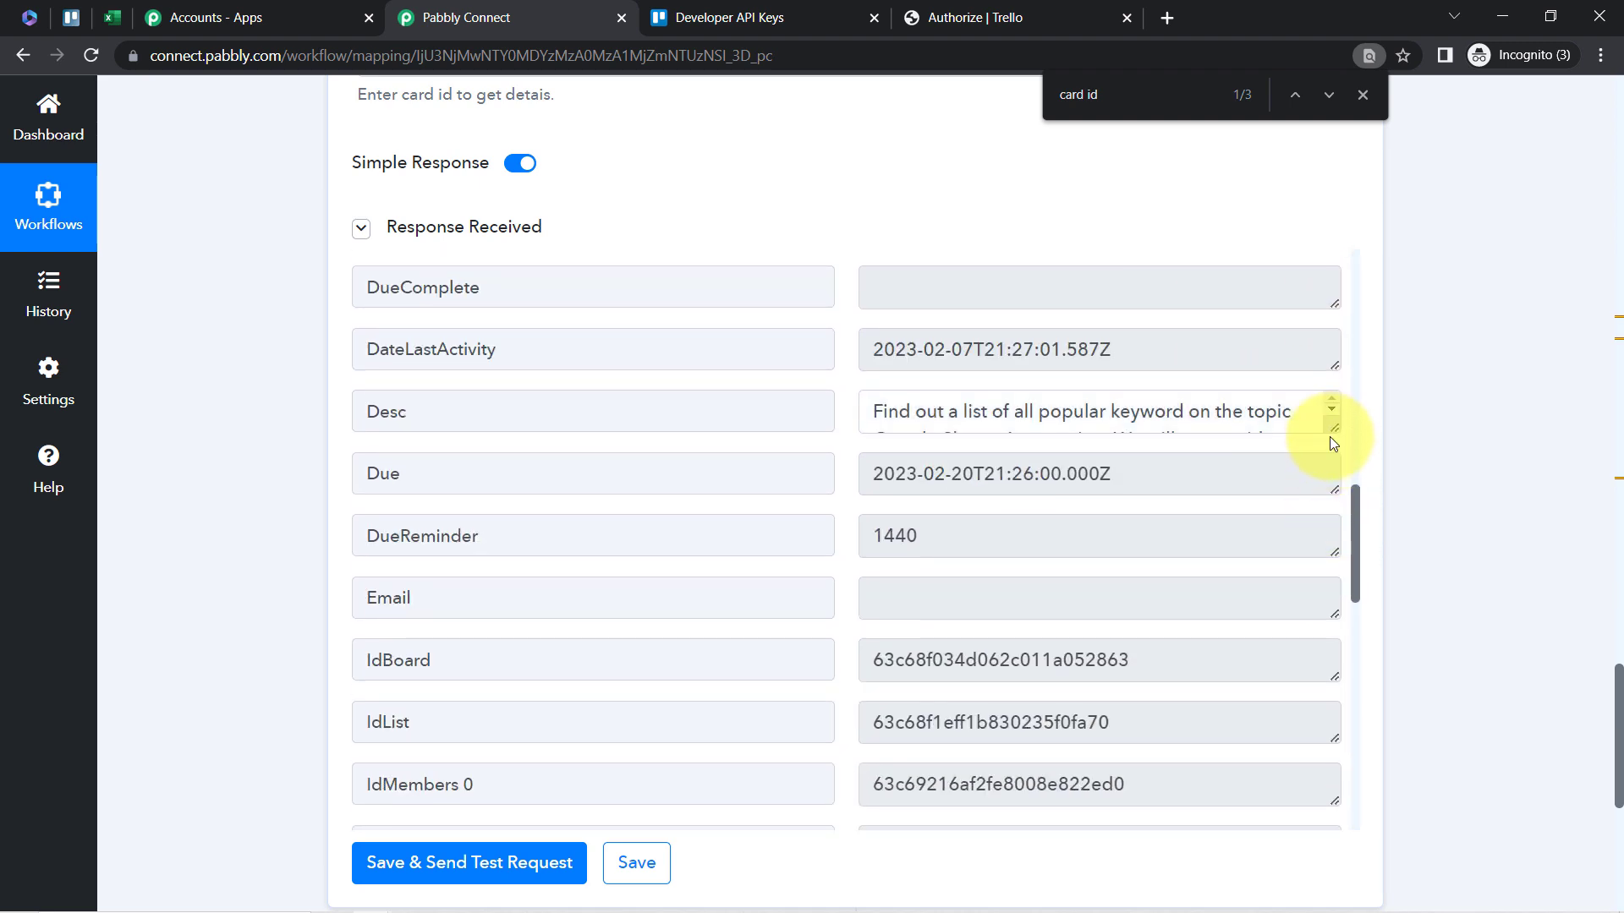
drag(1330, 436, 1341, 507)
drag(1334, 425, 1323, 544)
click(1170, 460)
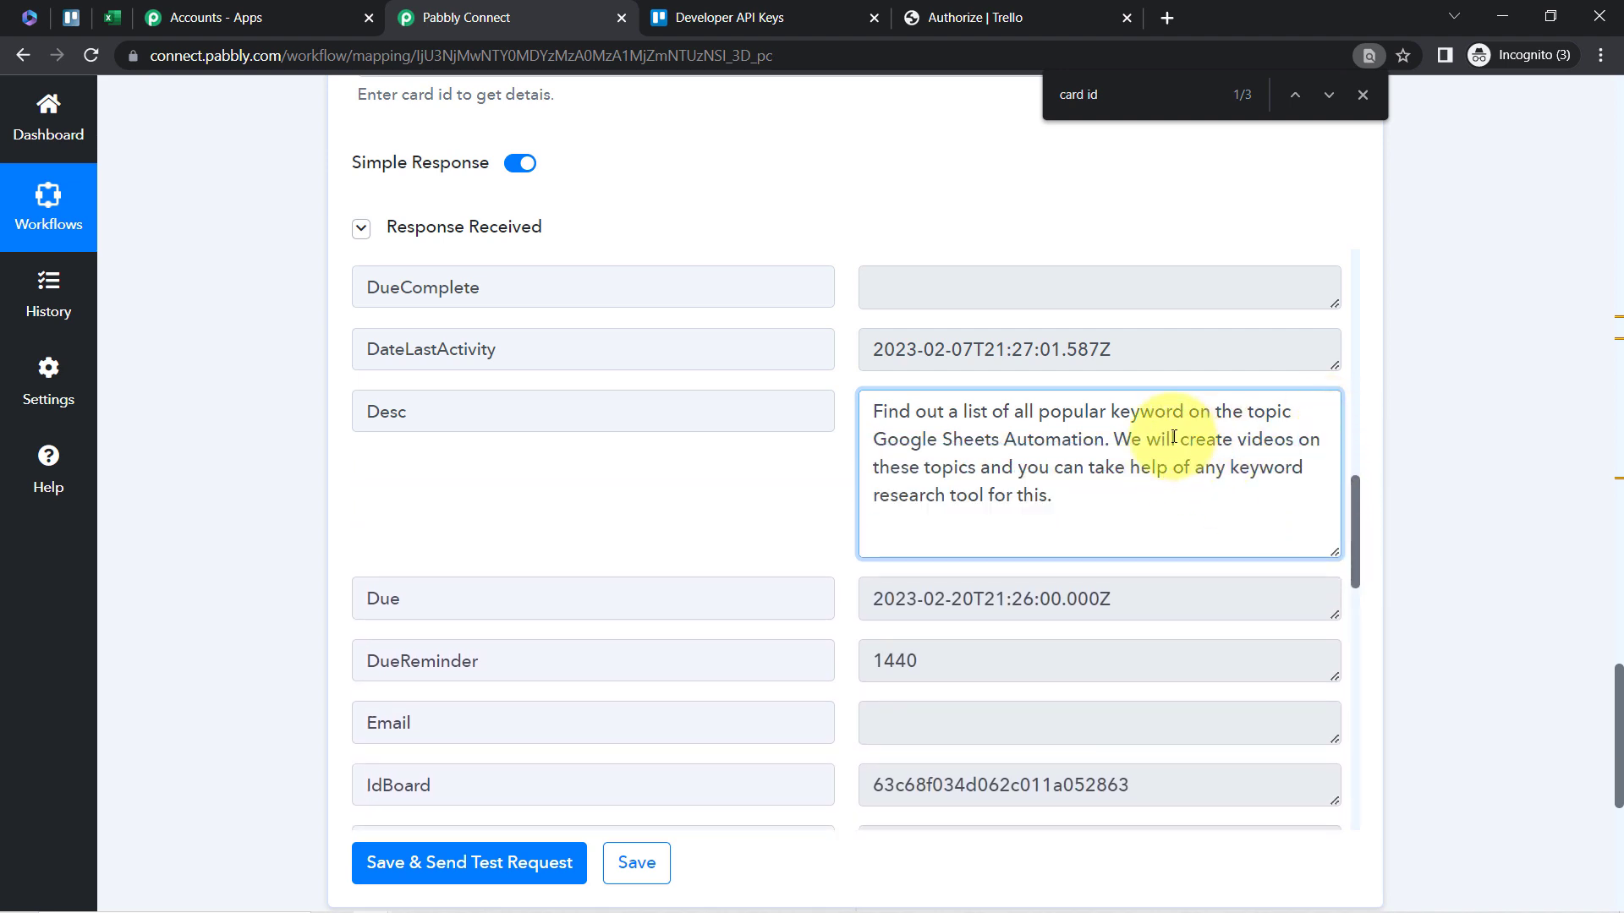
drag(1176, 441, 1127, 519)
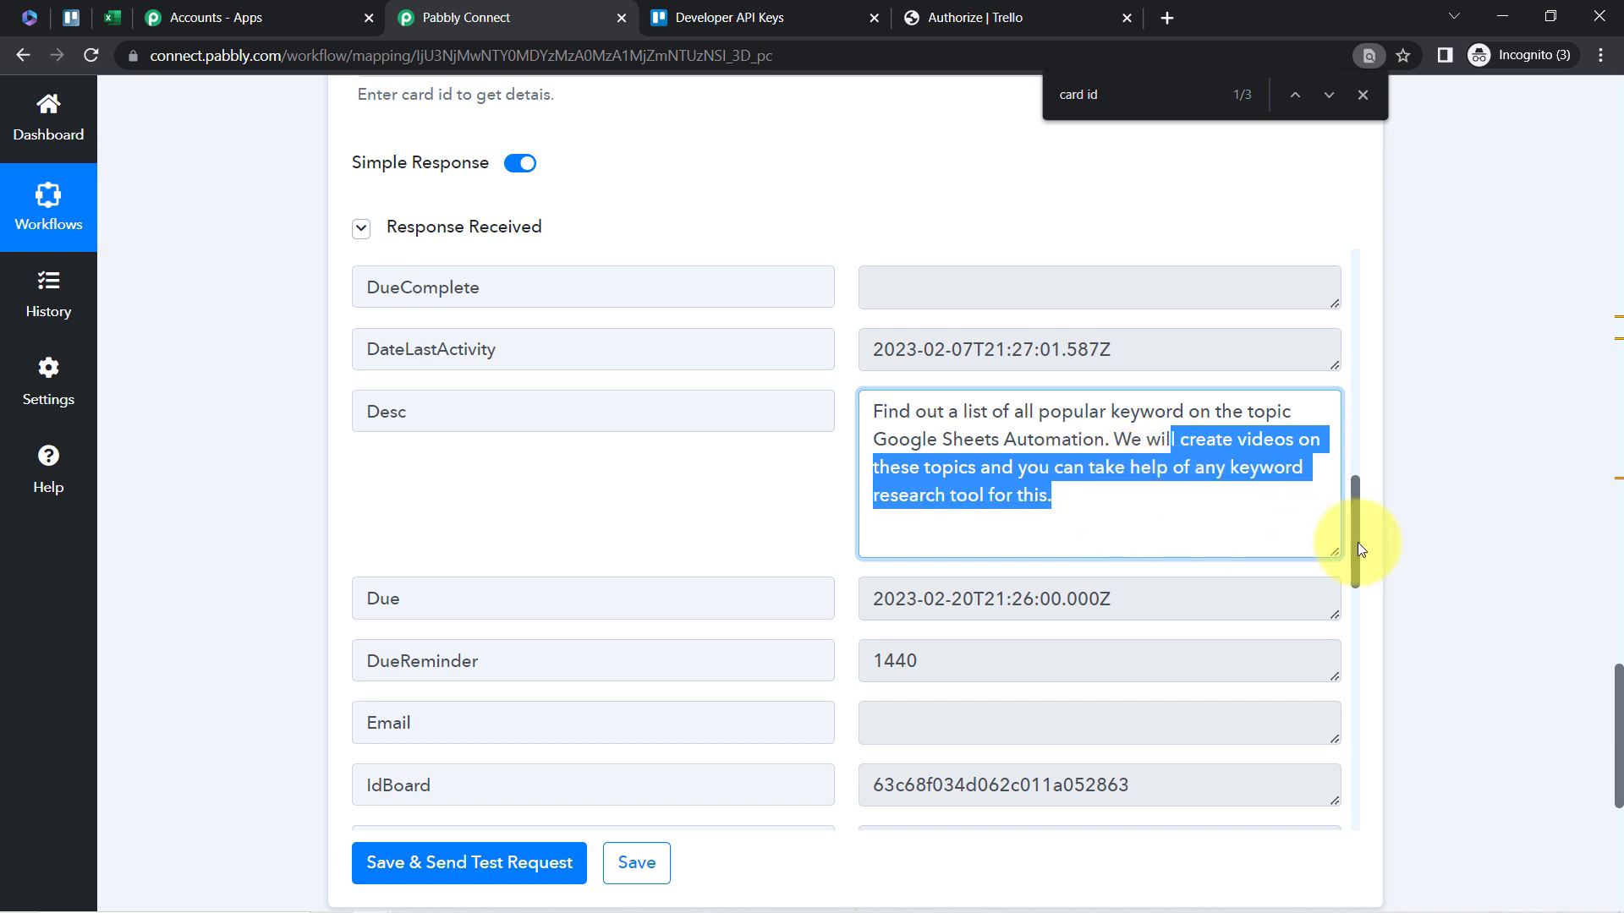
drag(1356, 530, 1352, 676)
scroll(1223, 347, up, 5)
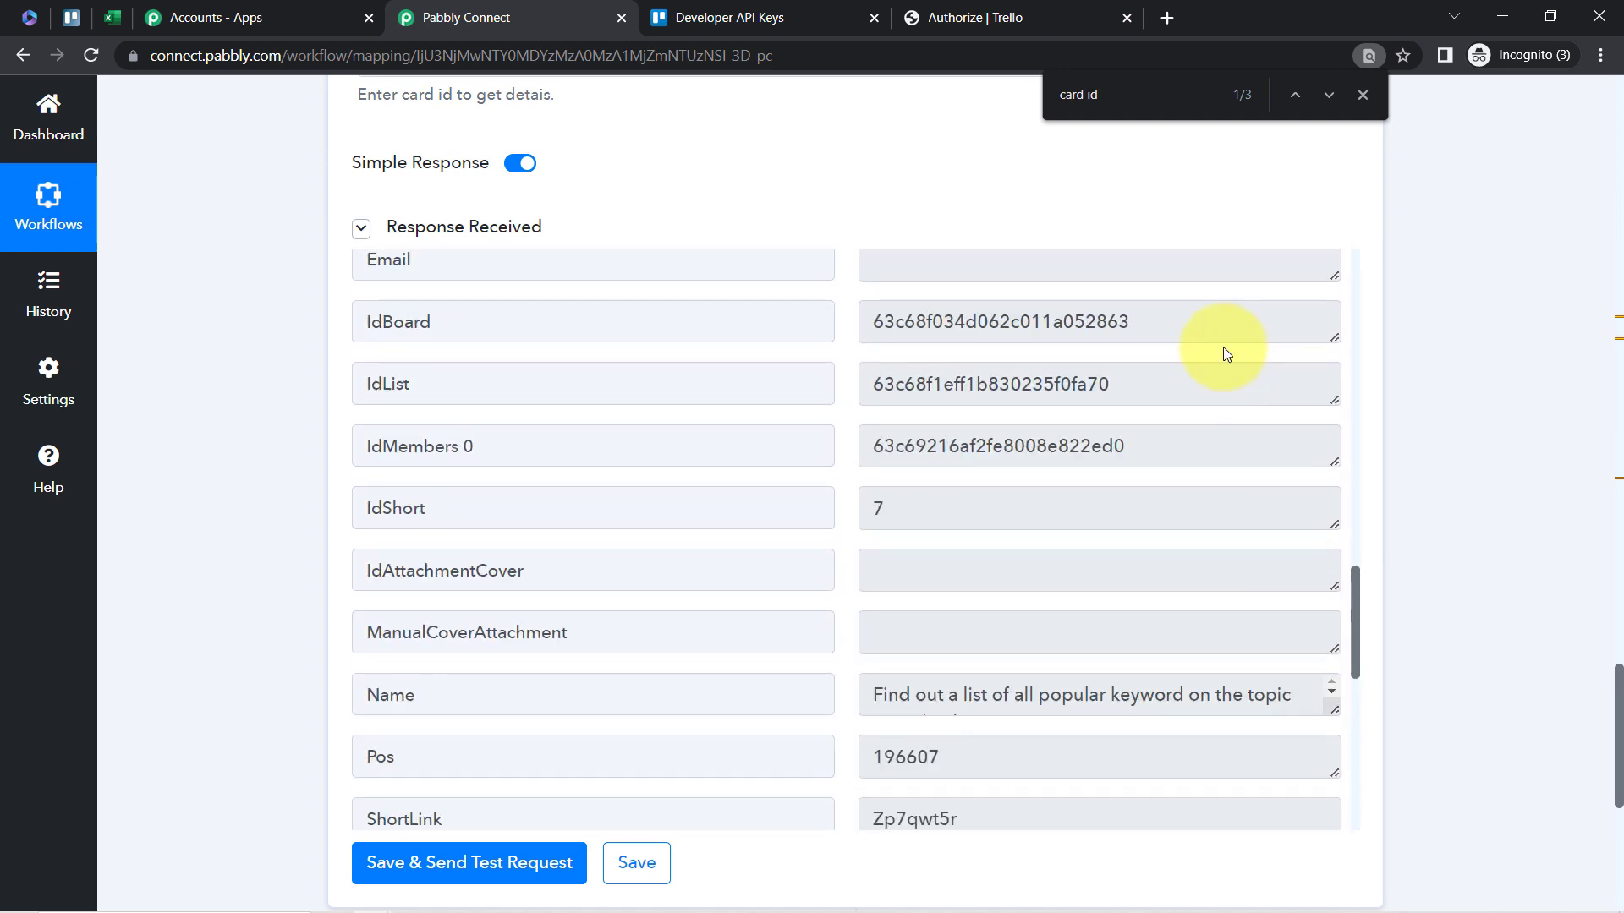
triple_click(1110, 681)
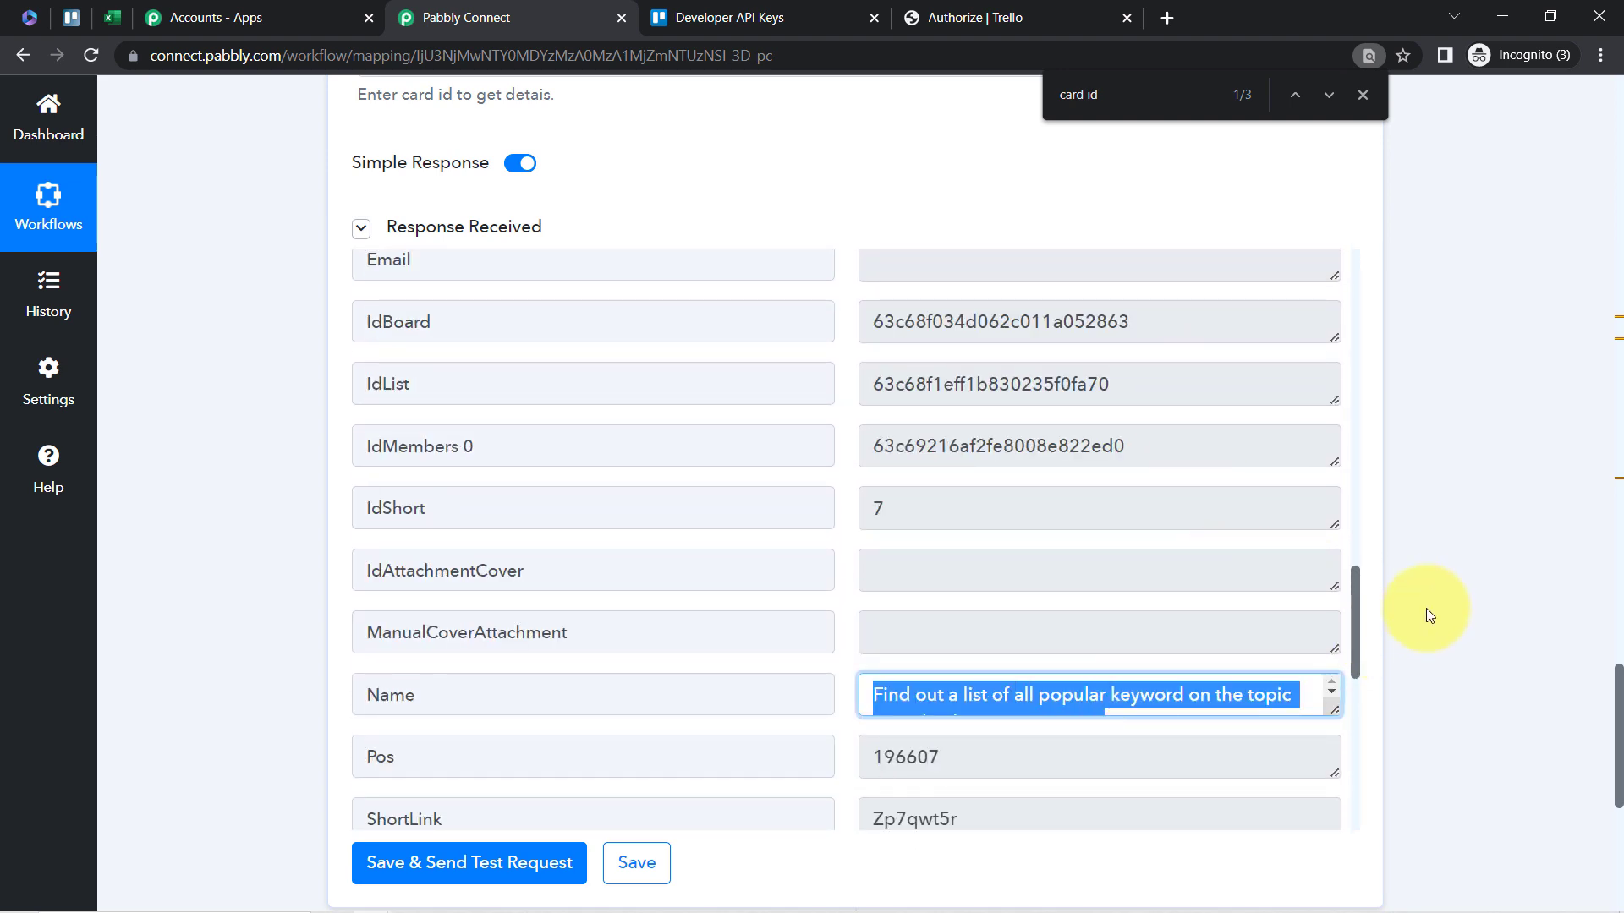
- Add a new action below the Get a Card step and choose Microsoft Excel as its app
drag(1353, 577, 1338, 742)
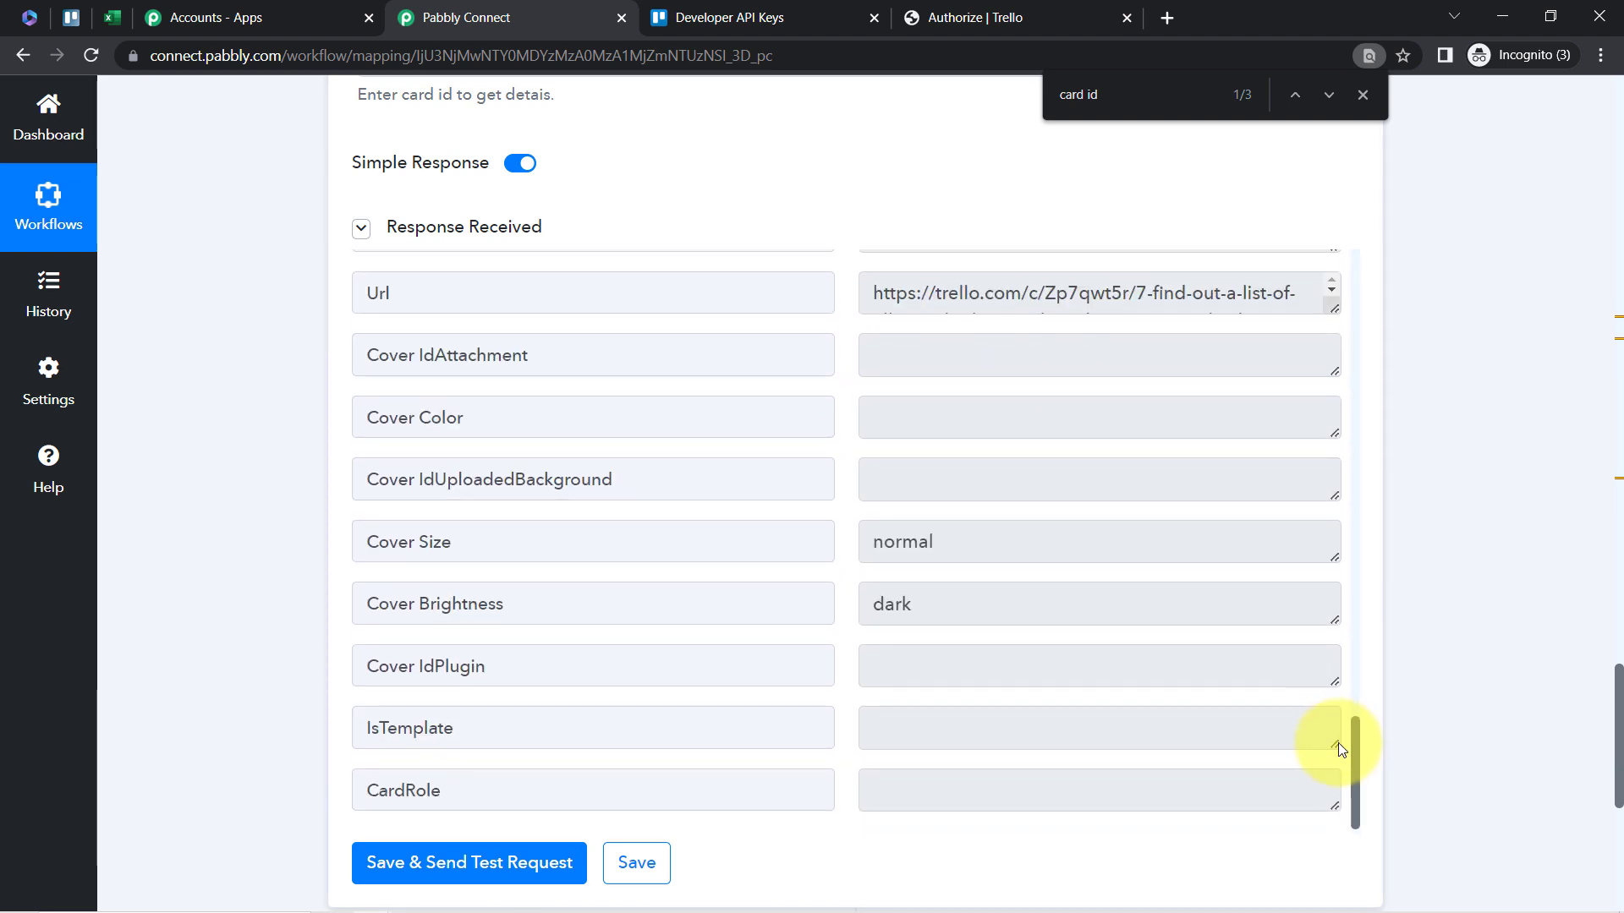
scroll(1280, 663, up, 20)
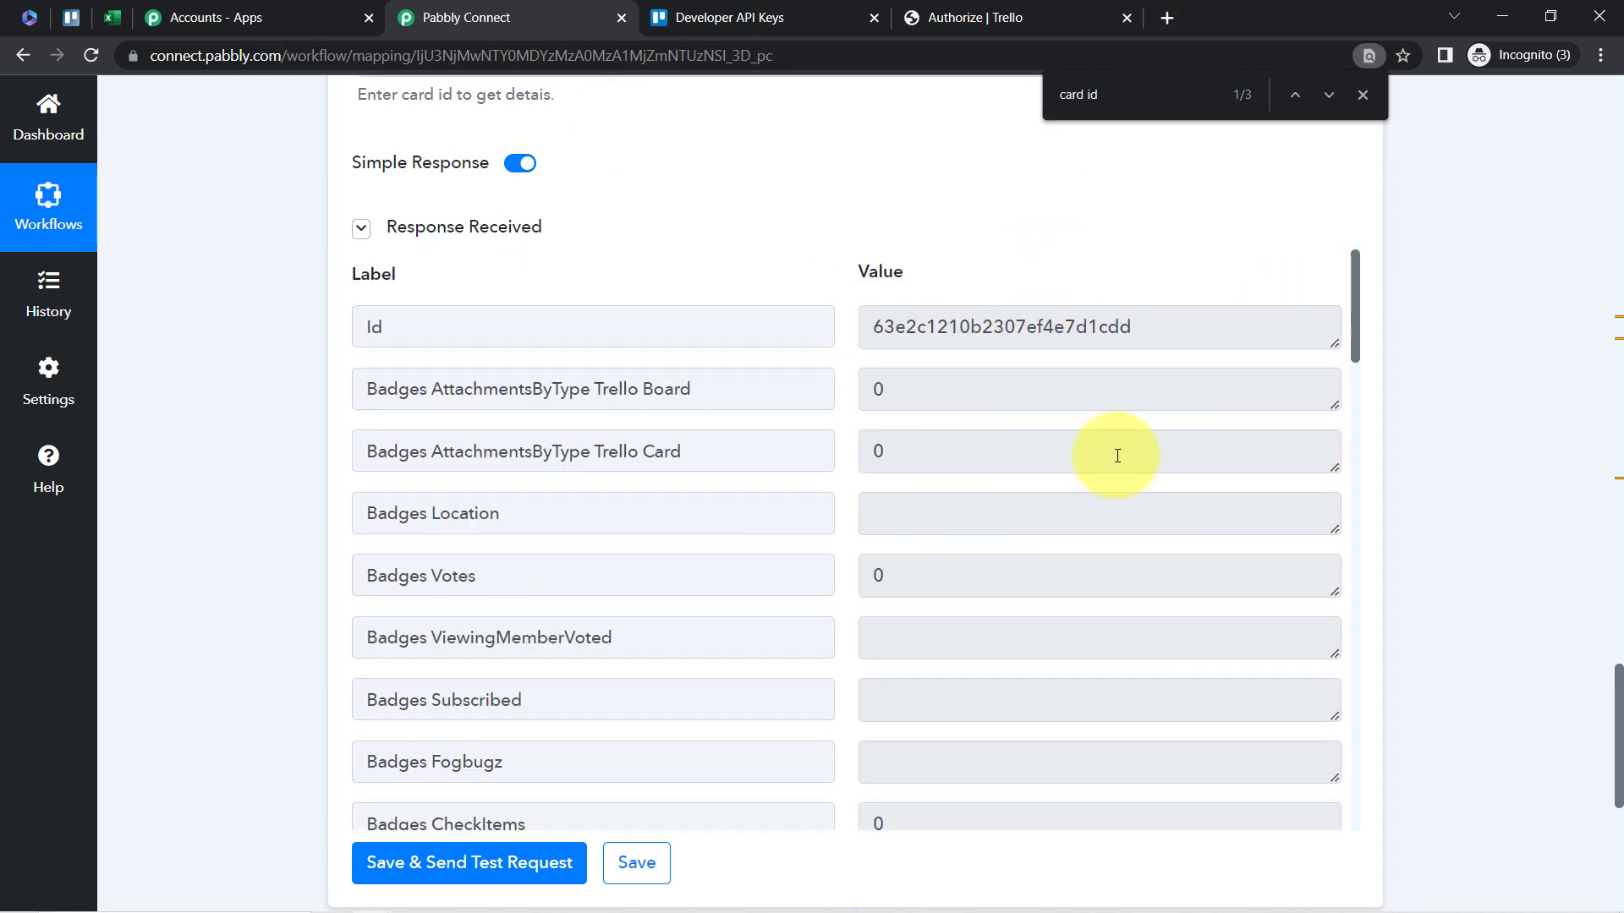
drag(1617, 674, 1615, 797)
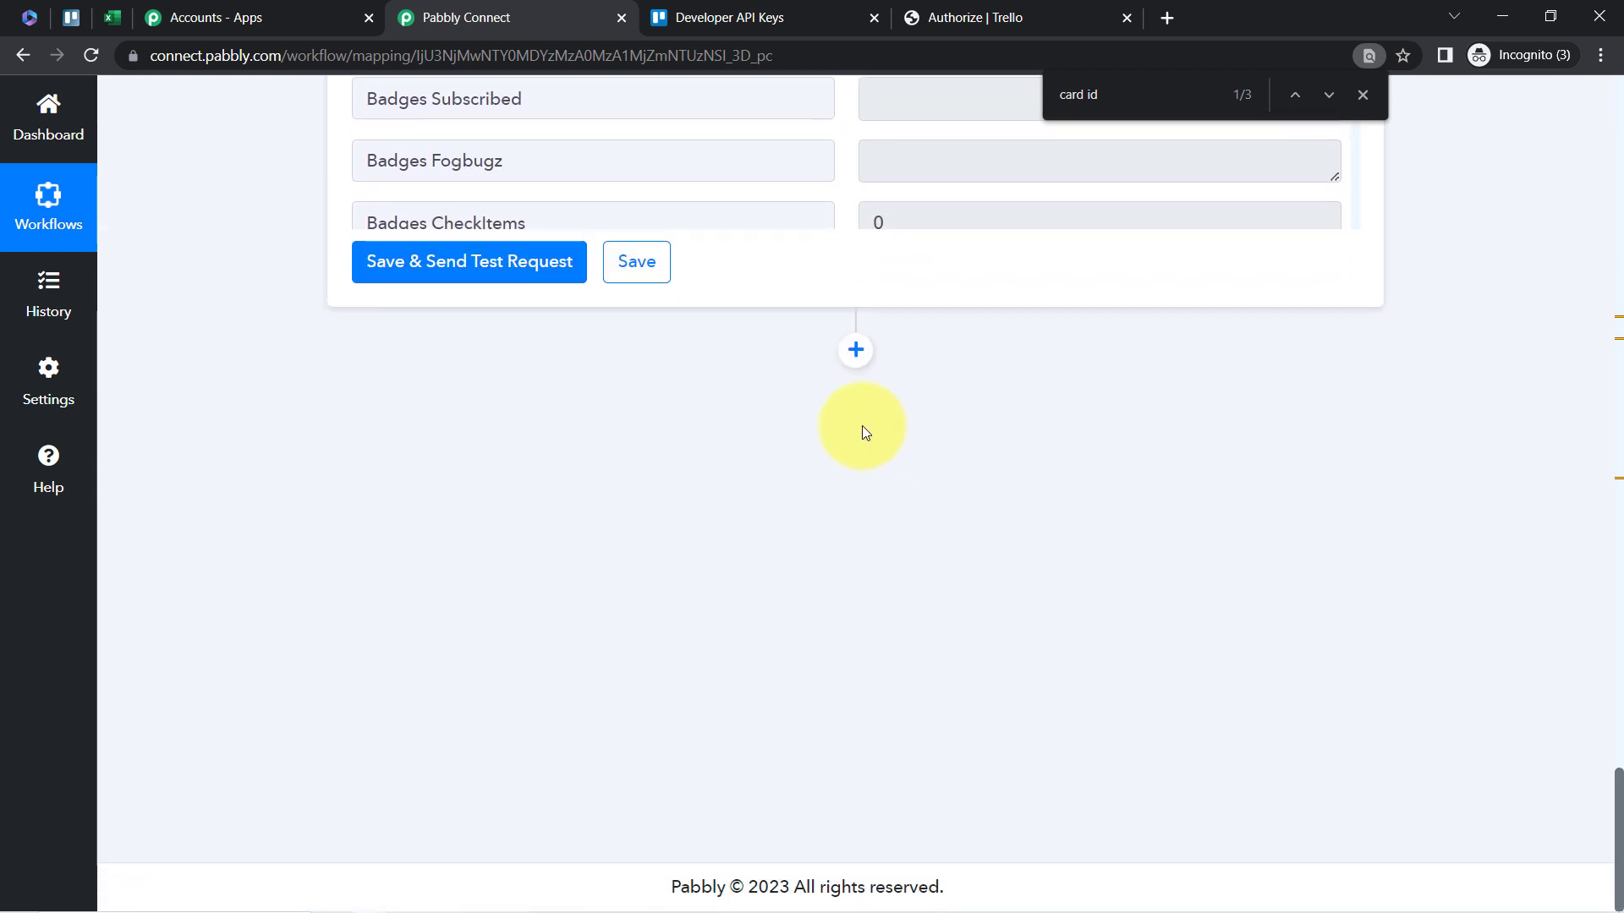
click(855, 350)
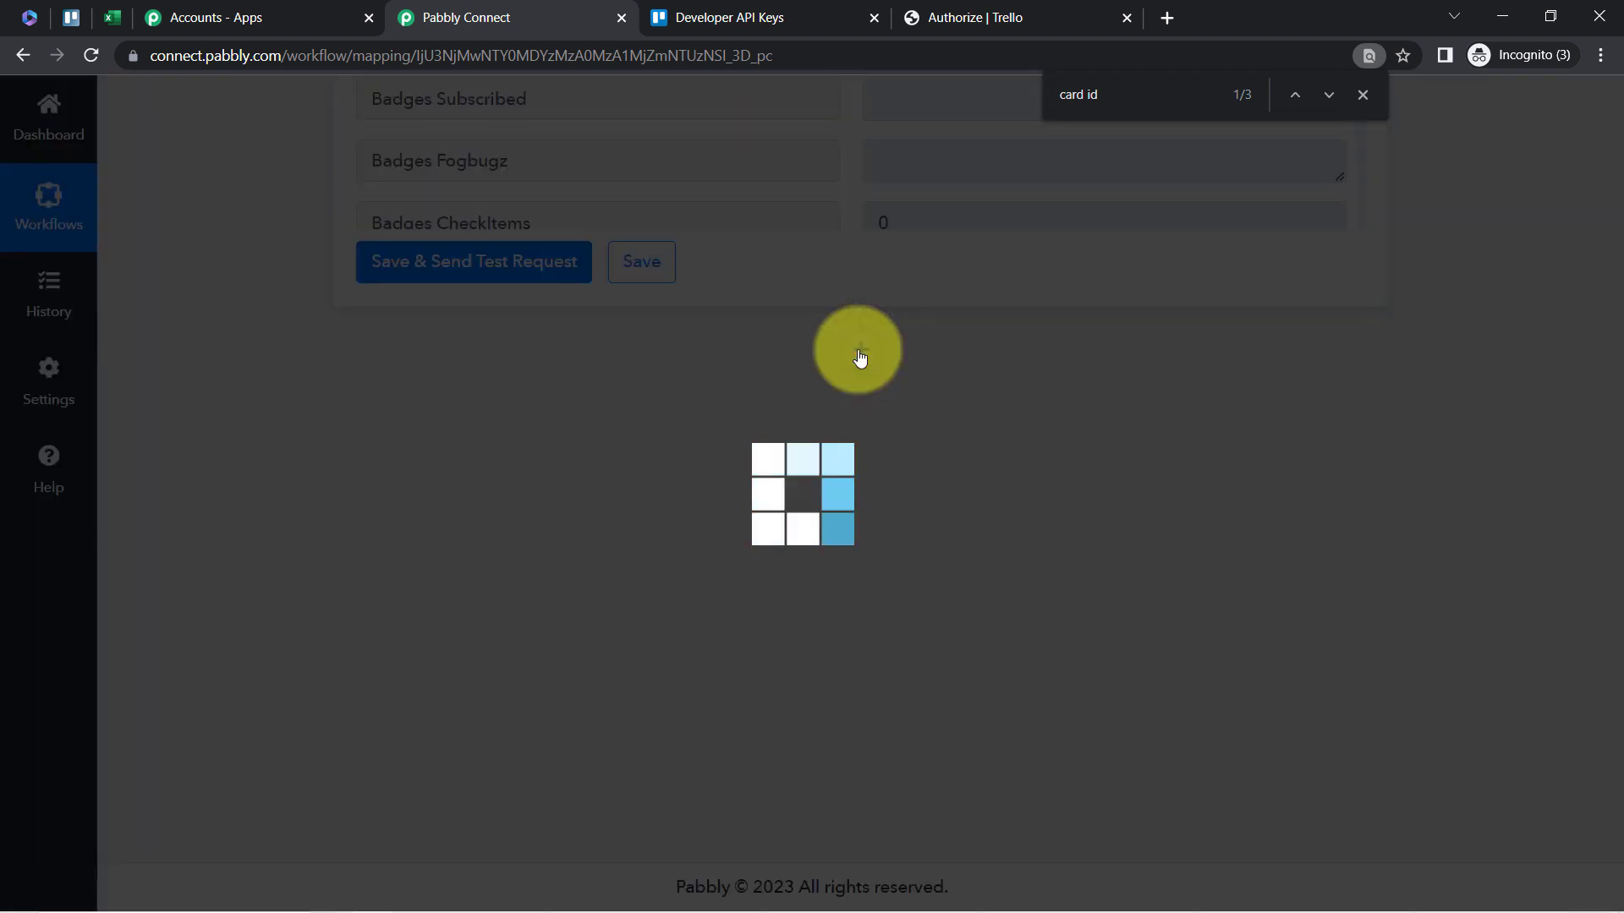
click(449, 594)
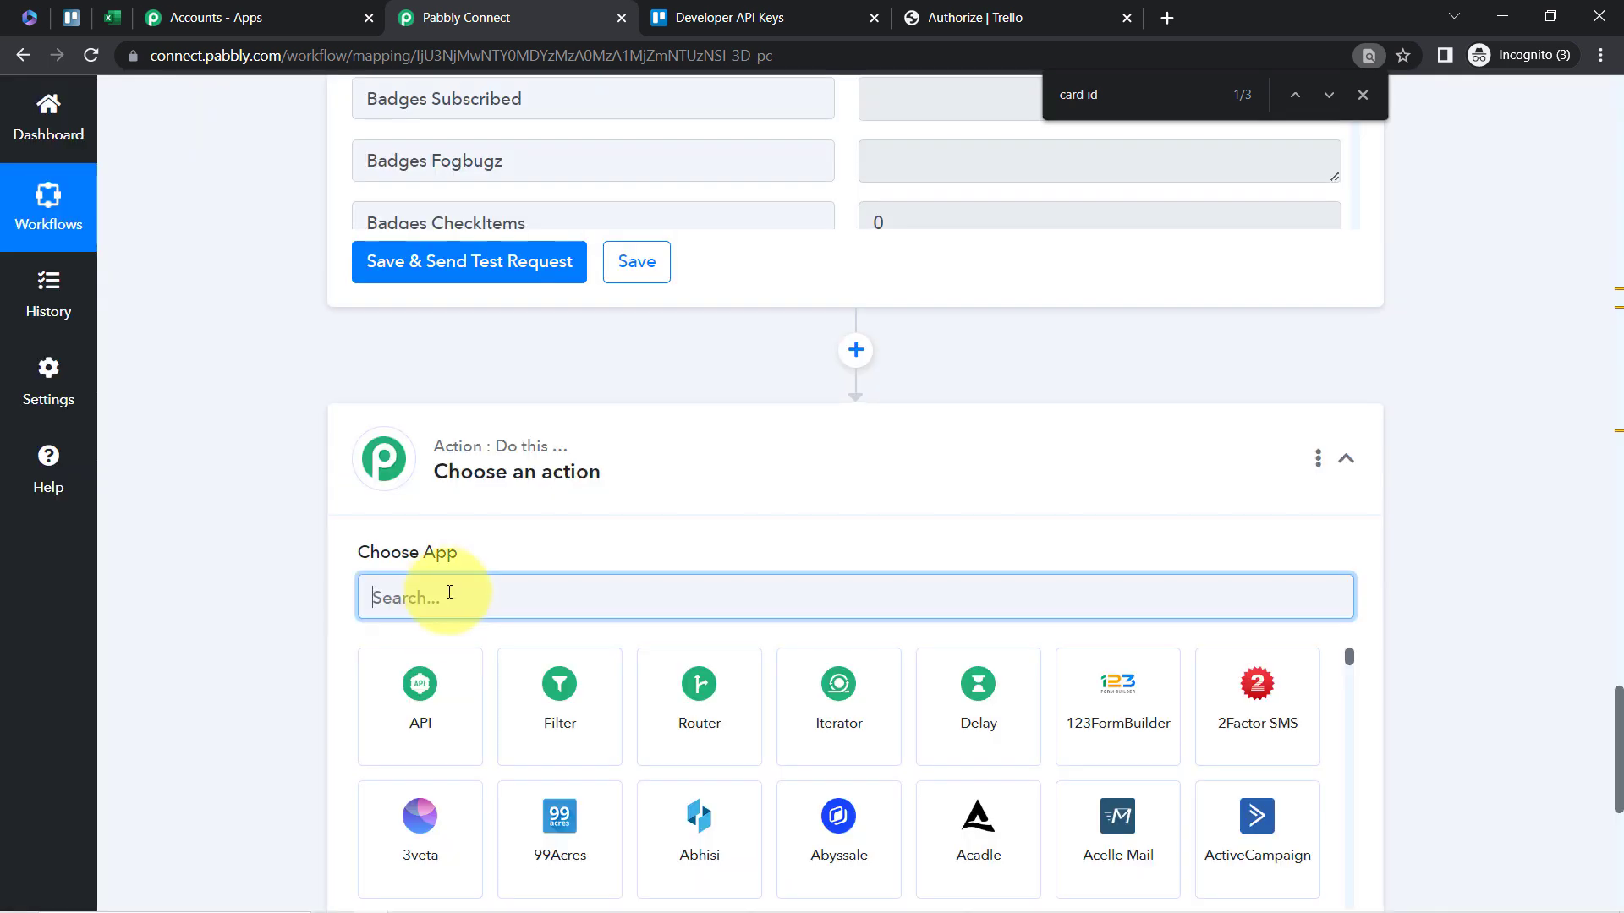
text(micro)
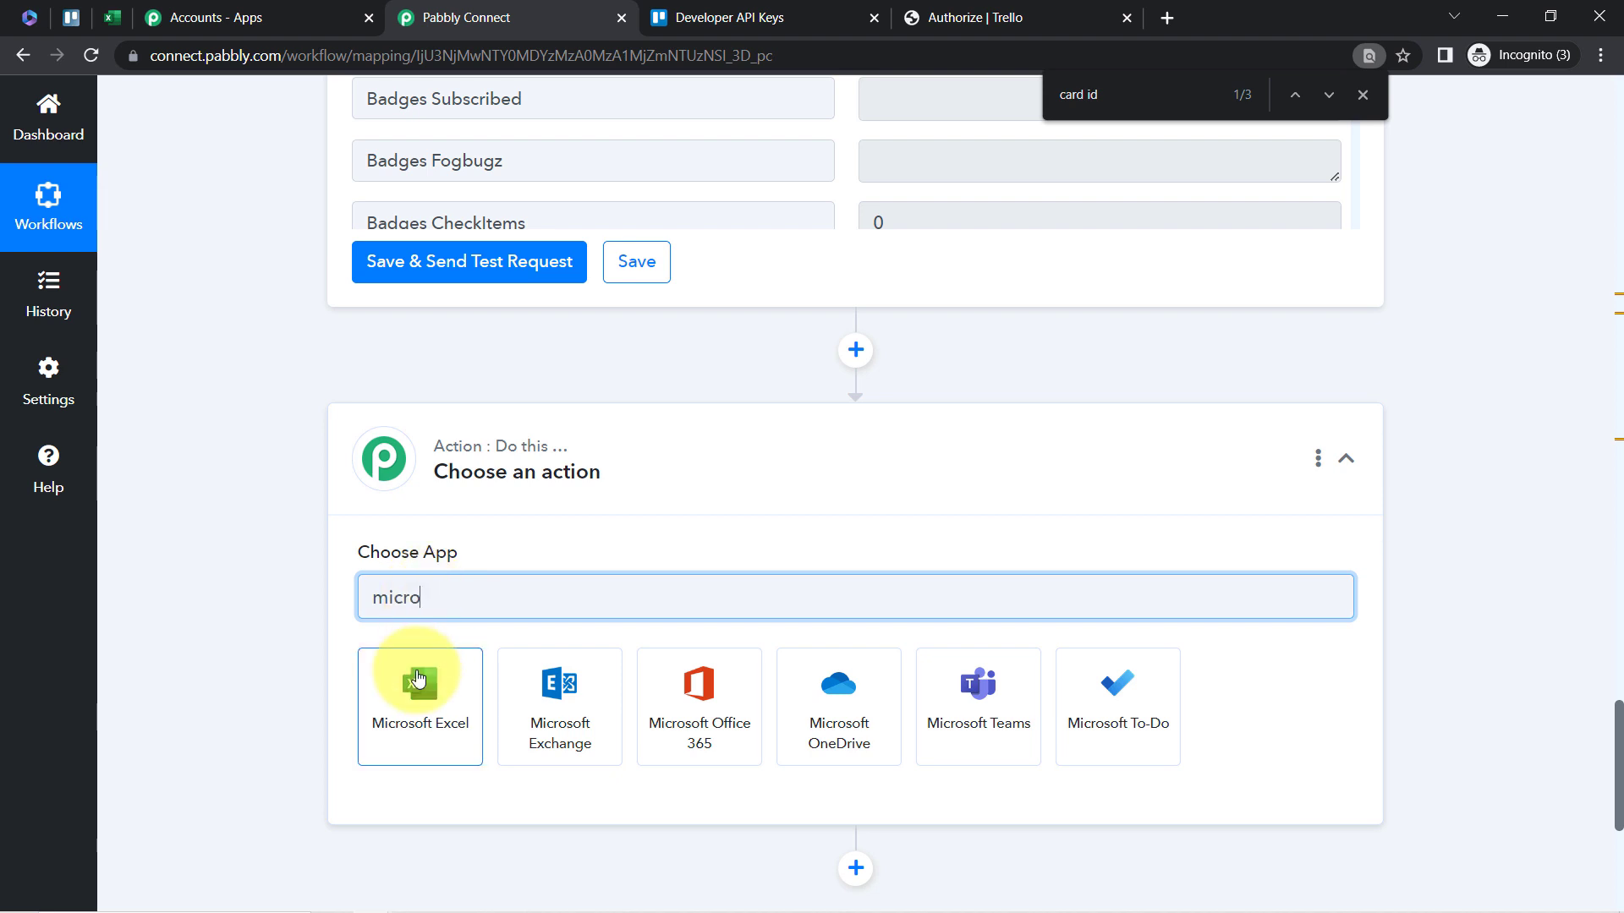
click(418, 677)
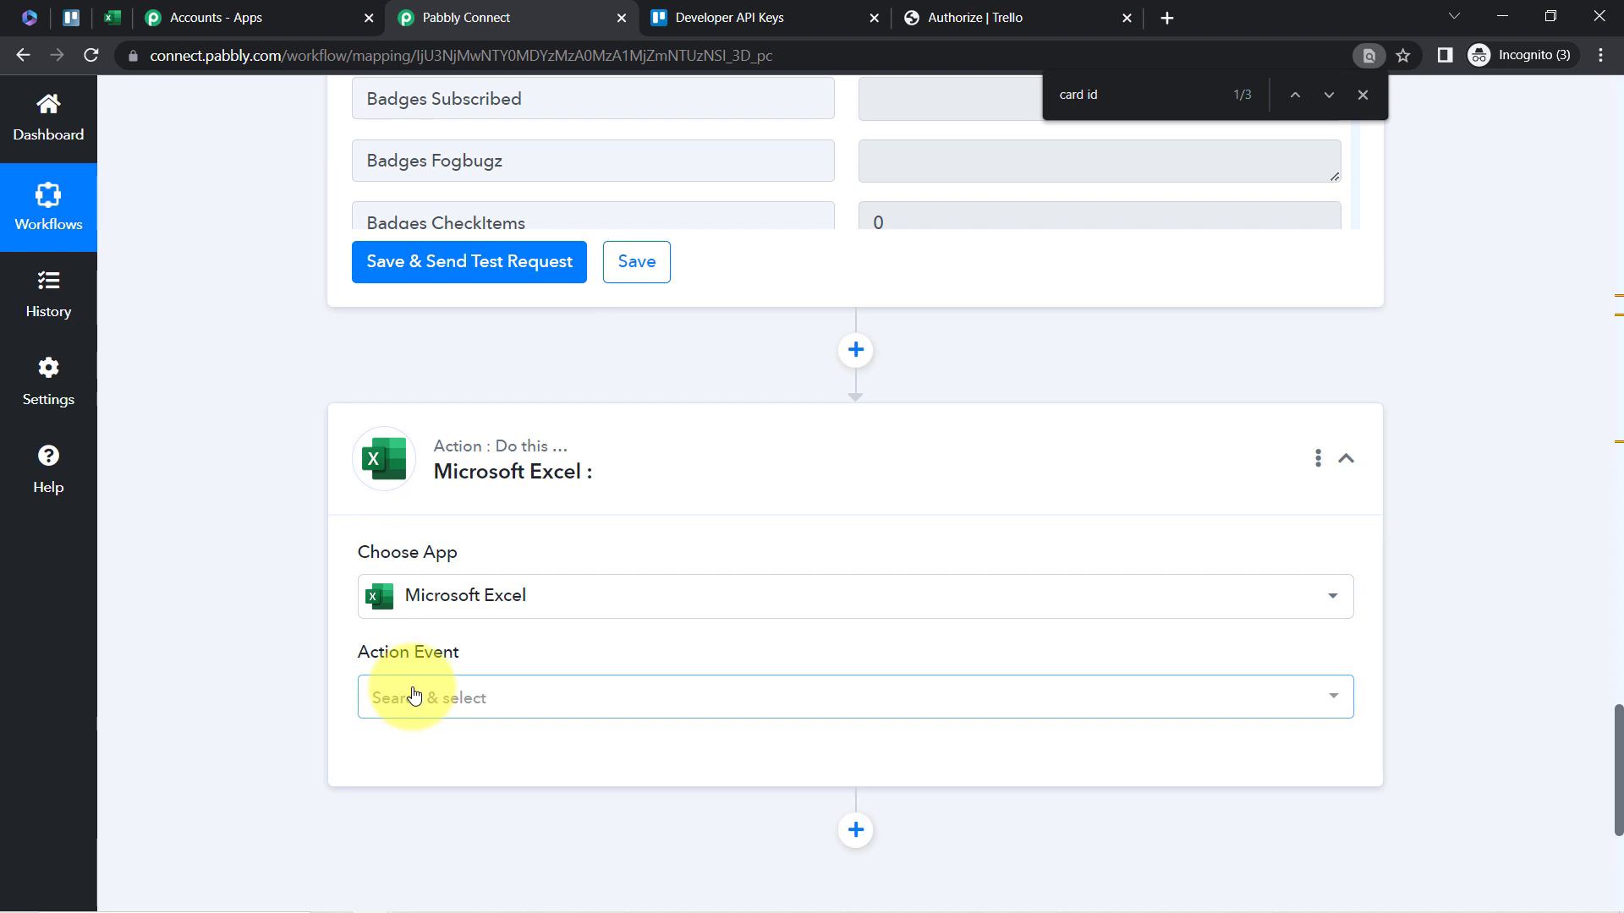
- Set the Excel action event to Add Row To Worksheet and authorize a new Microsoft Excel connection, granting Pabbly Connect the requested permissions
click(409, 697)
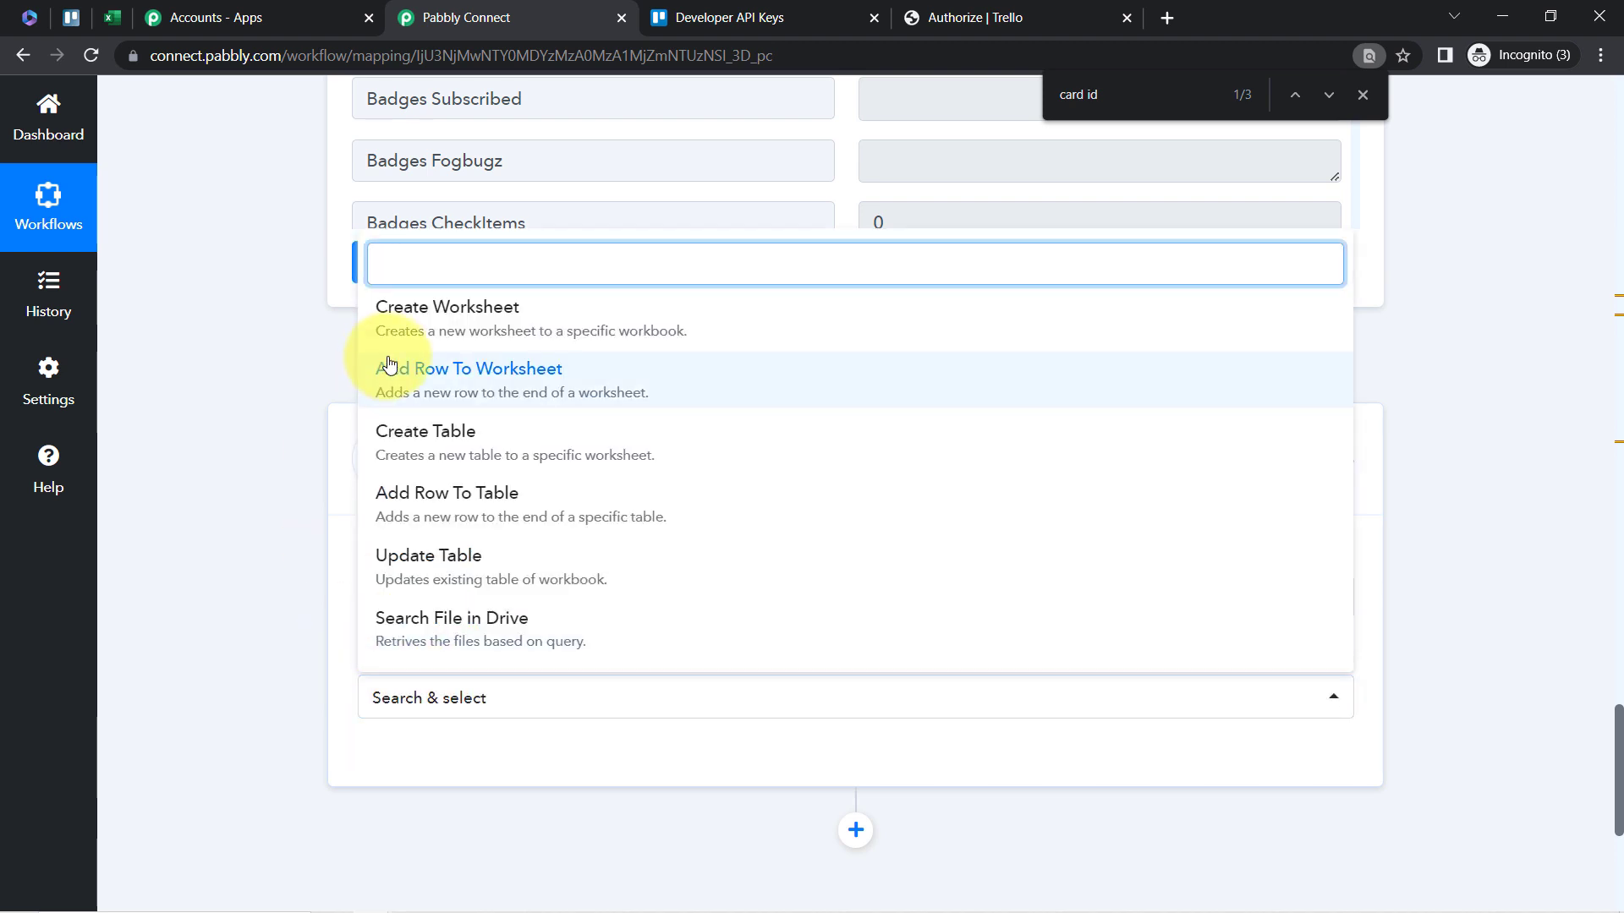
click(494, 392)
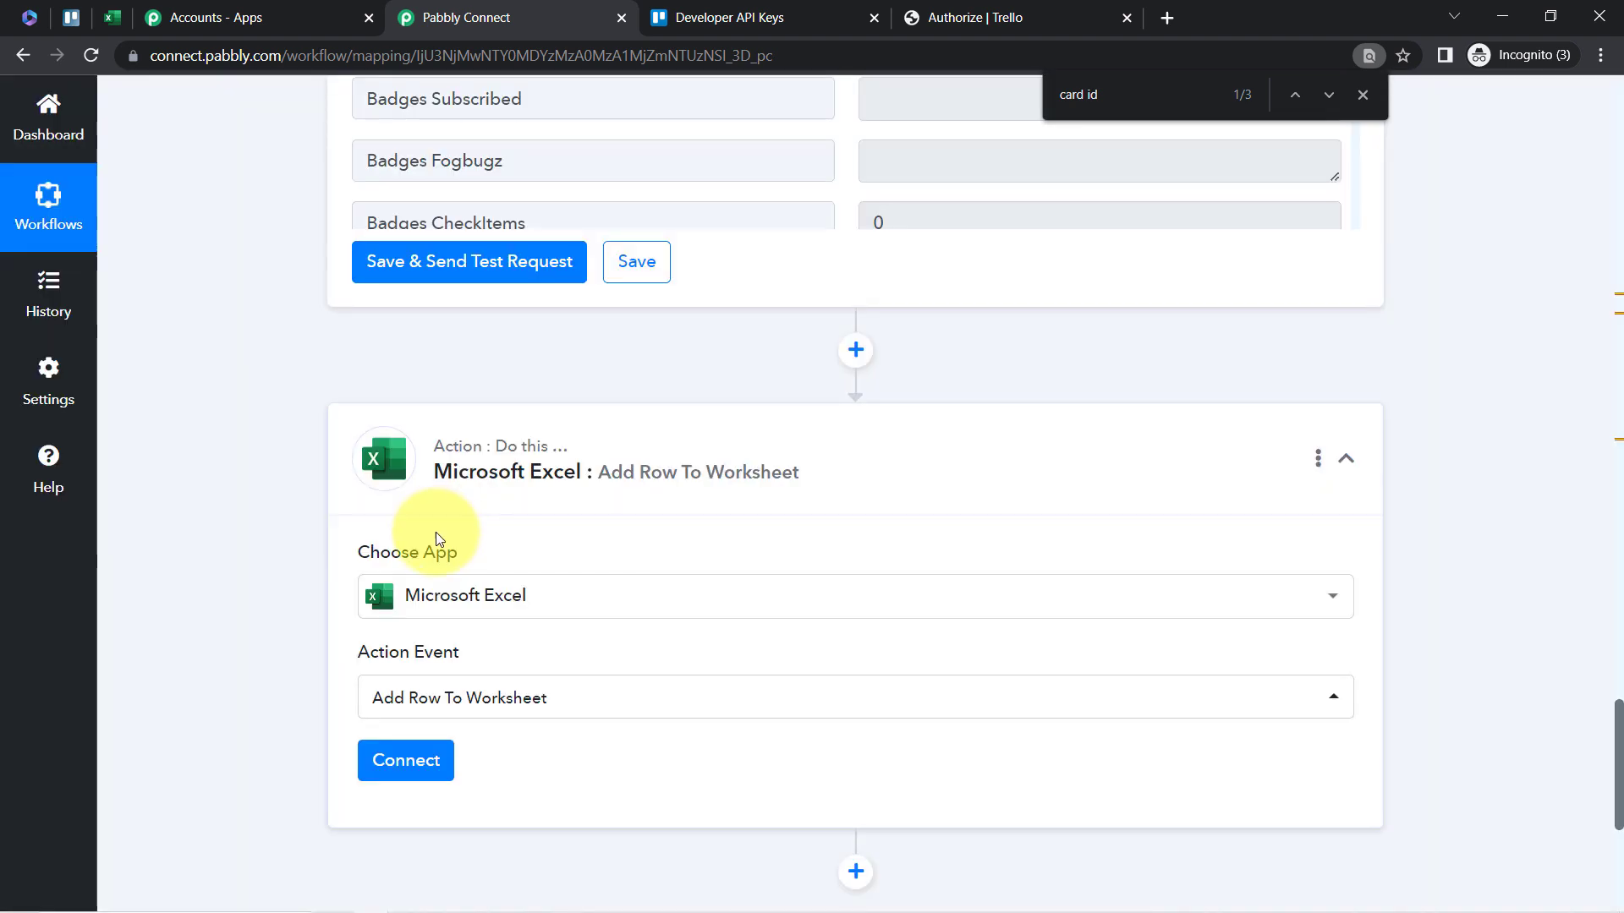
click(399, 762)
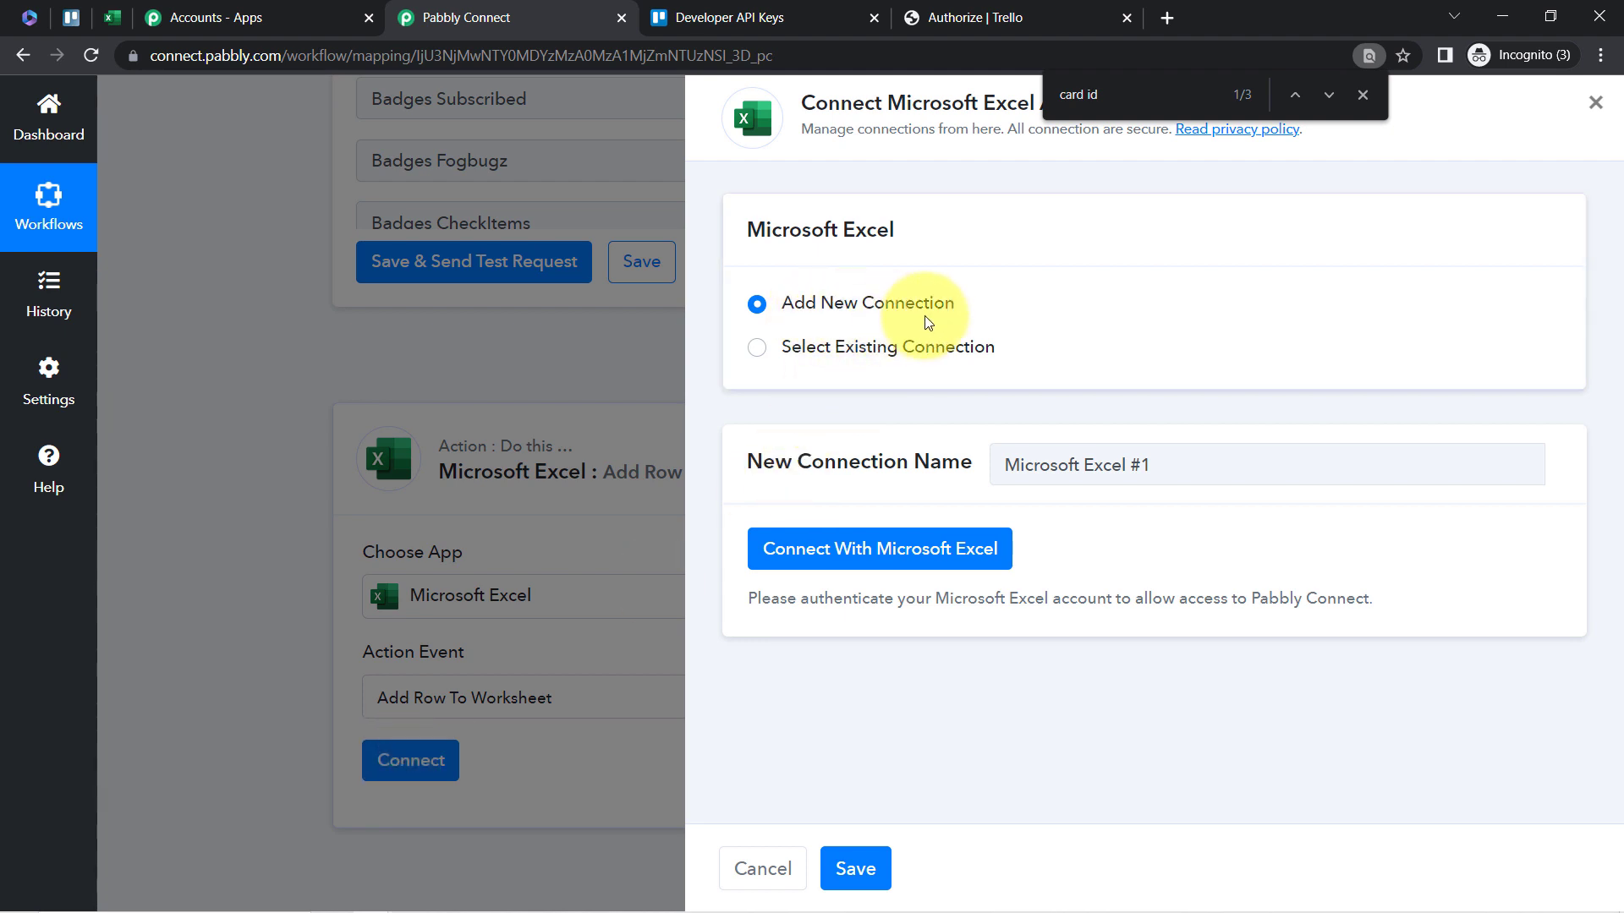
click(823, 548)
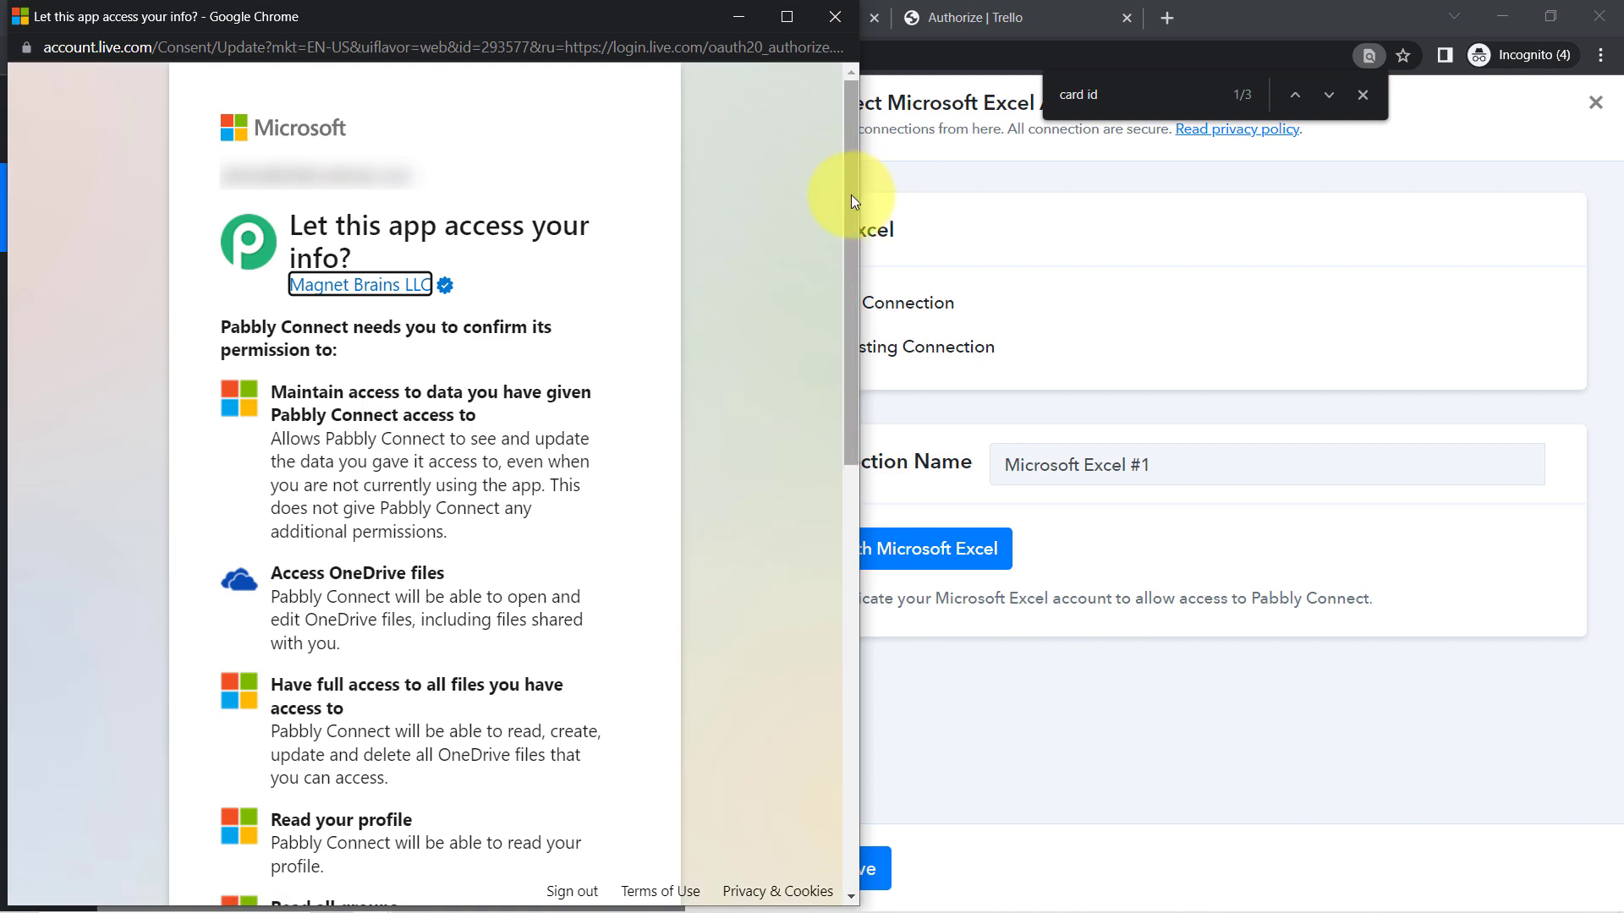
drag(851, 194, 827, 643)
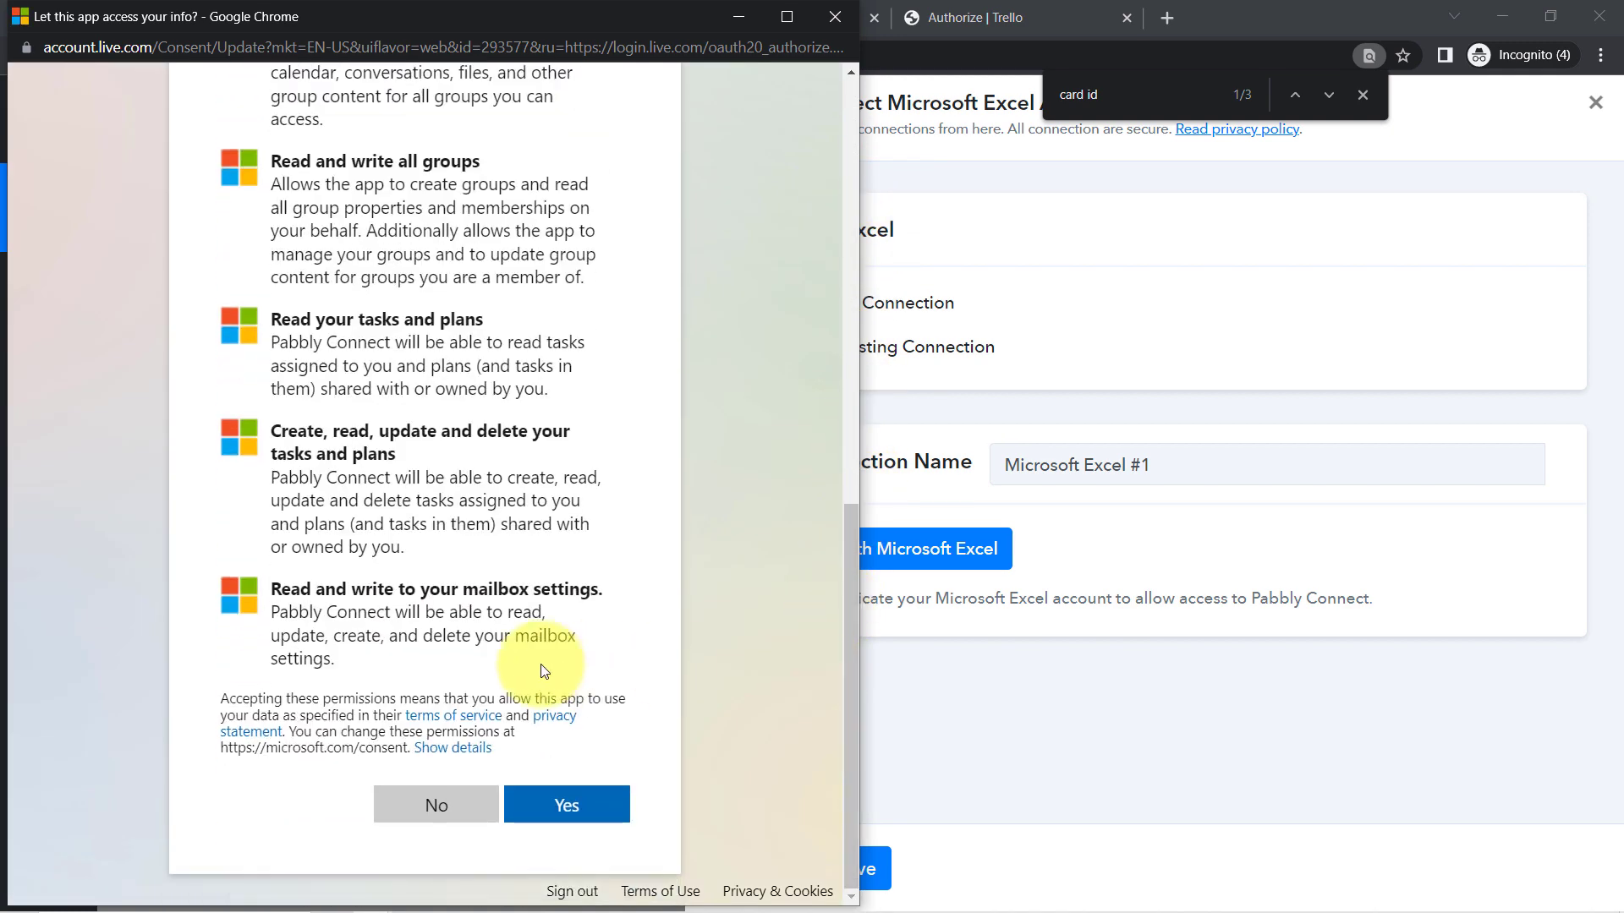
click(547, 806)
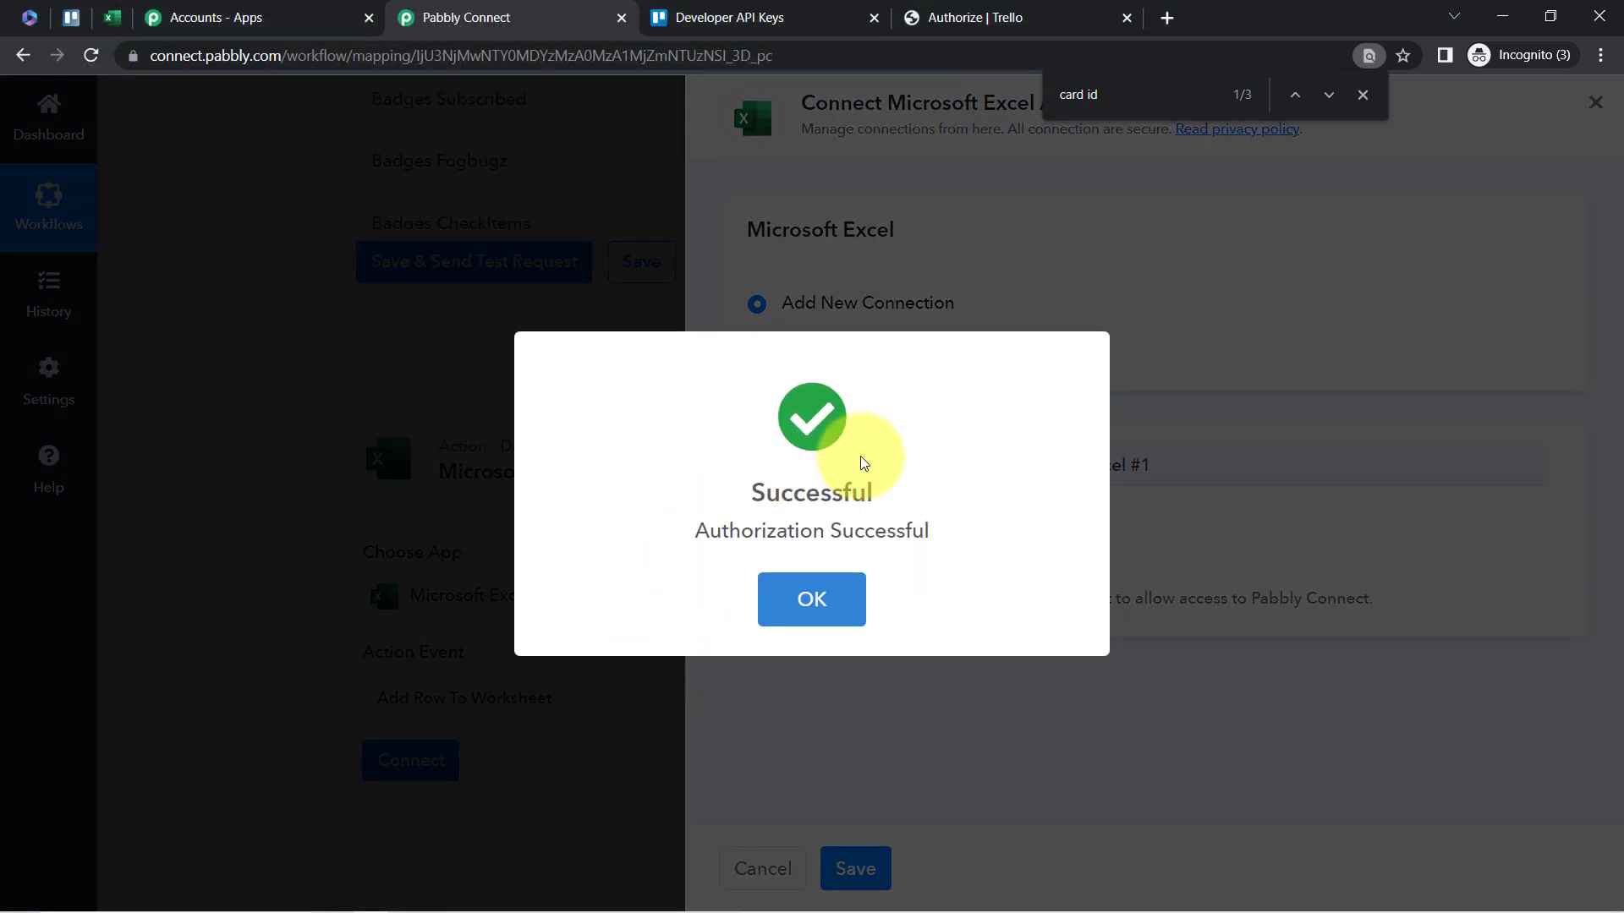
click(812, 598)
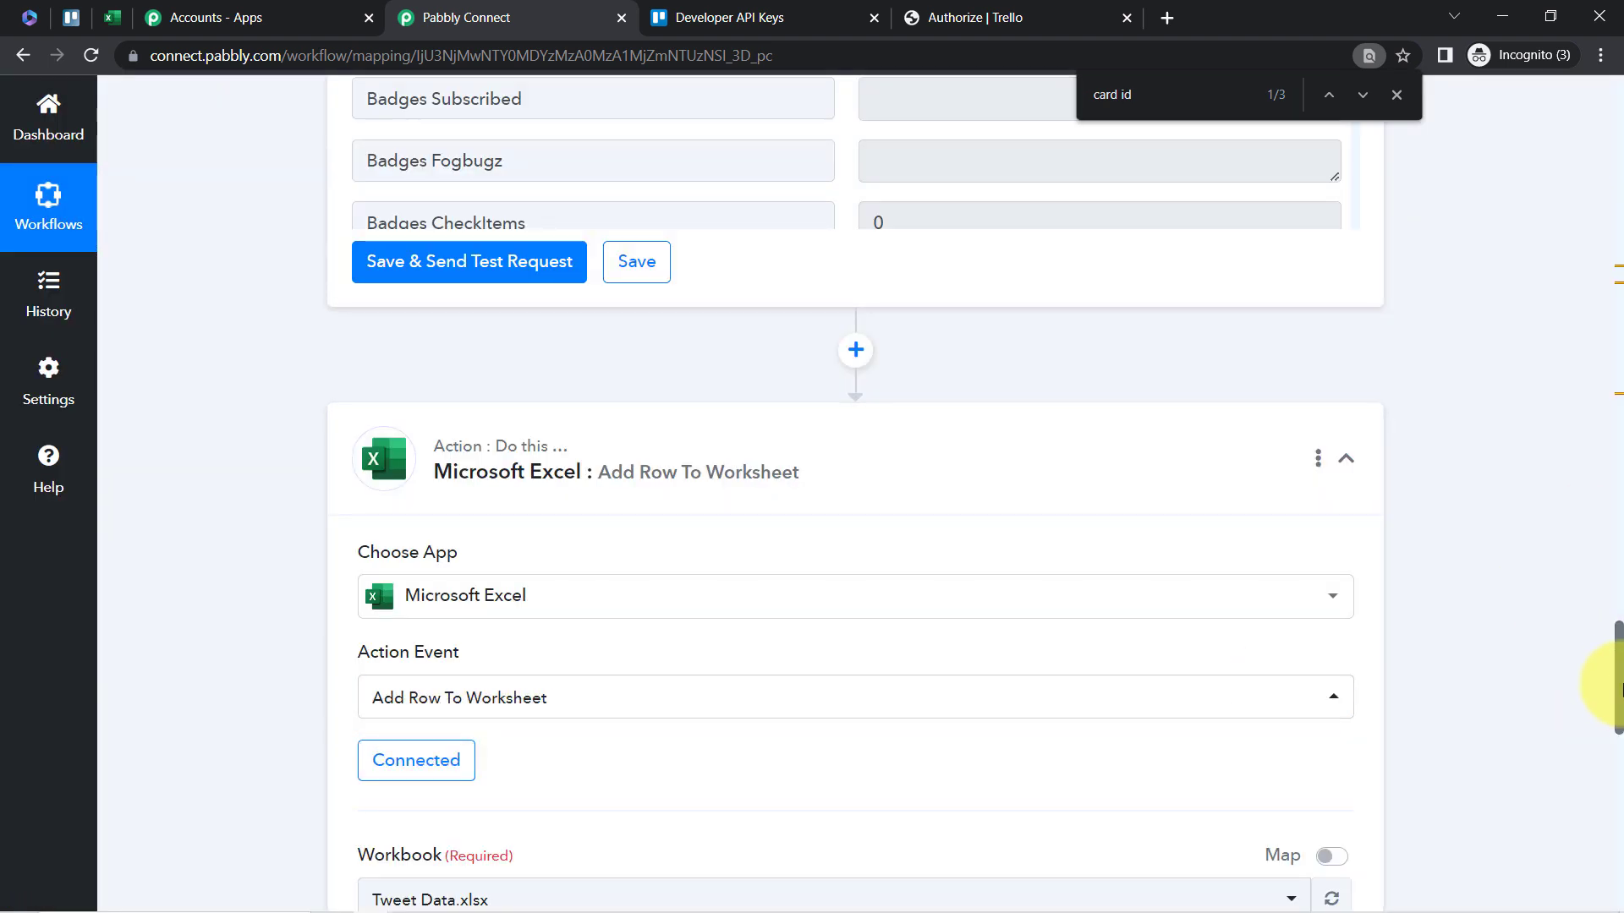
- Select Daily Task Update.xlsx as the Excel action's workbook, checking the file and sheet names against the open spreadsheet
drag(1617, 660, 1601, 743)
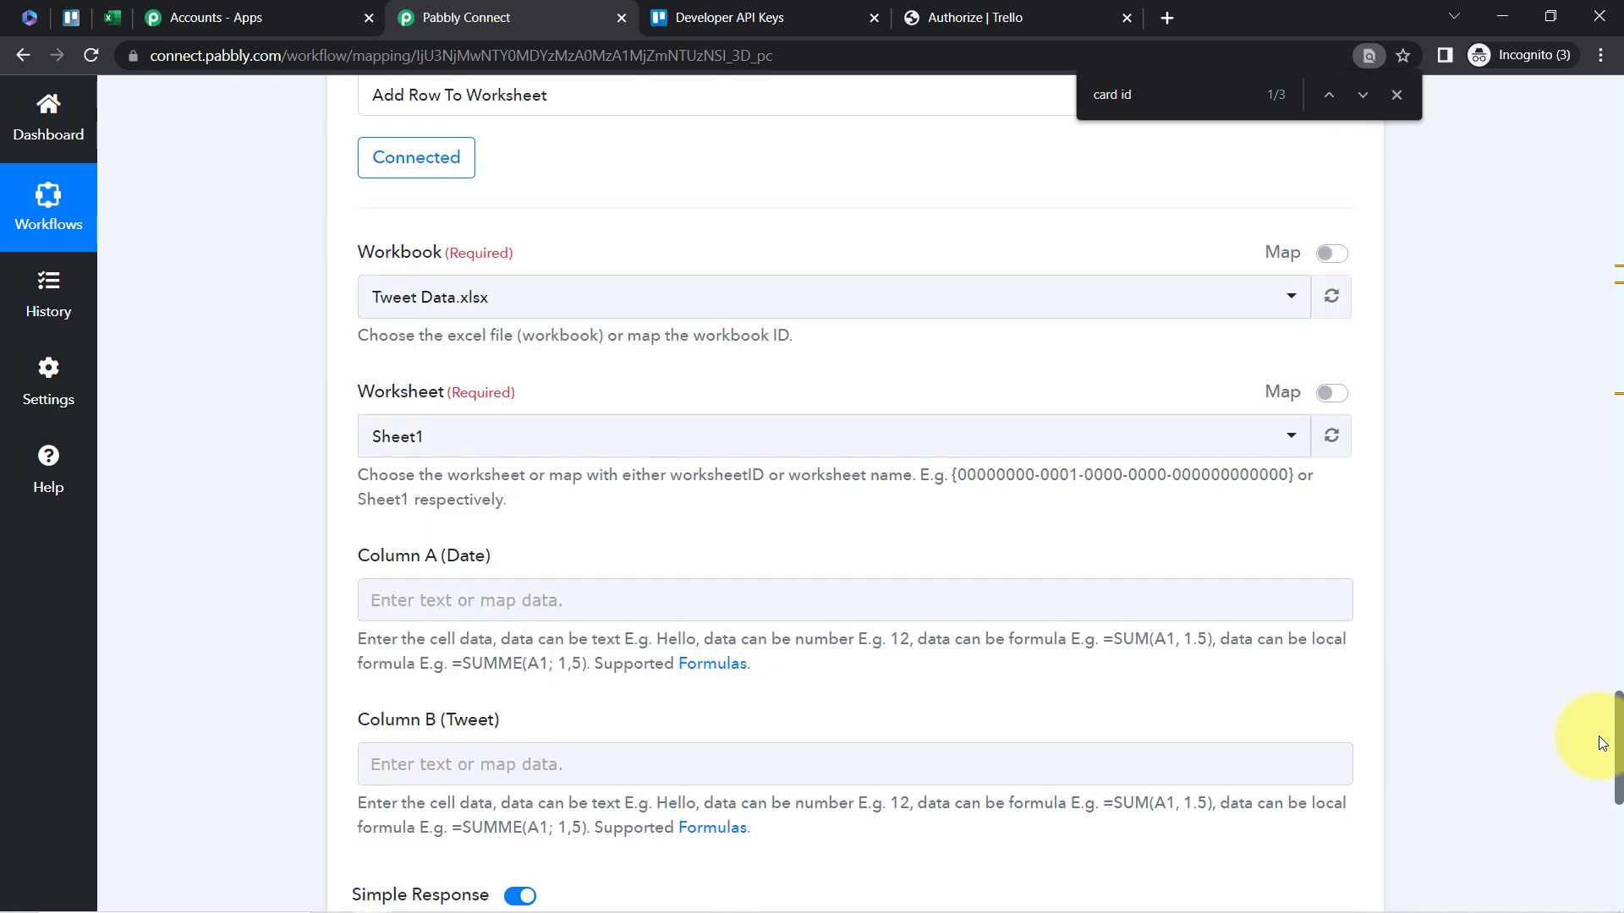
click(427, 295)
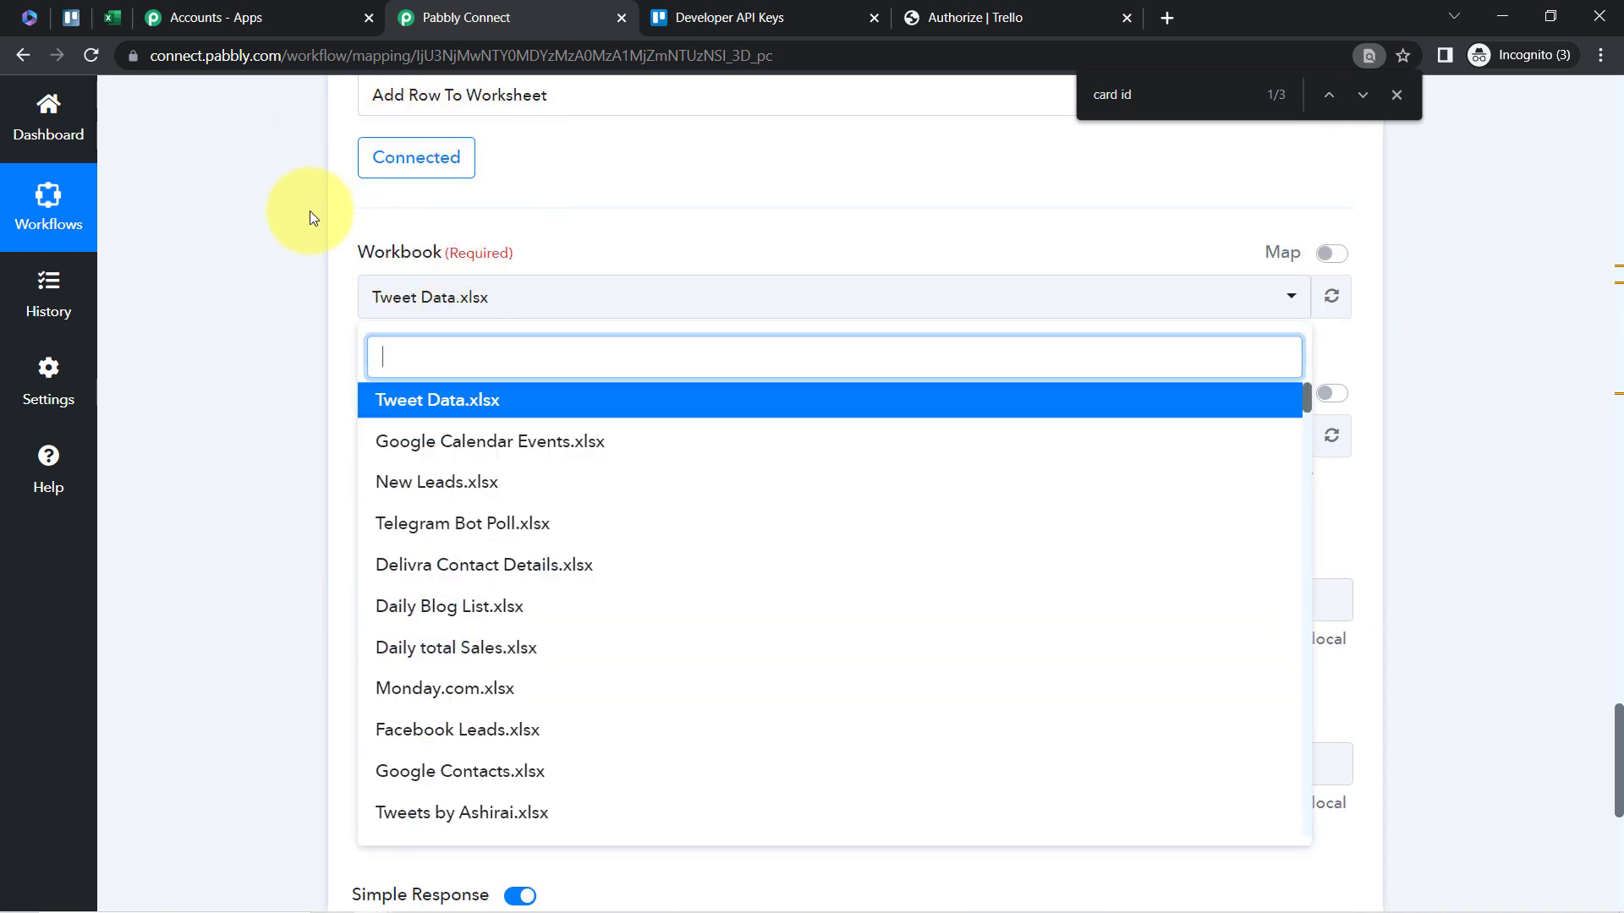
click(252, 185)
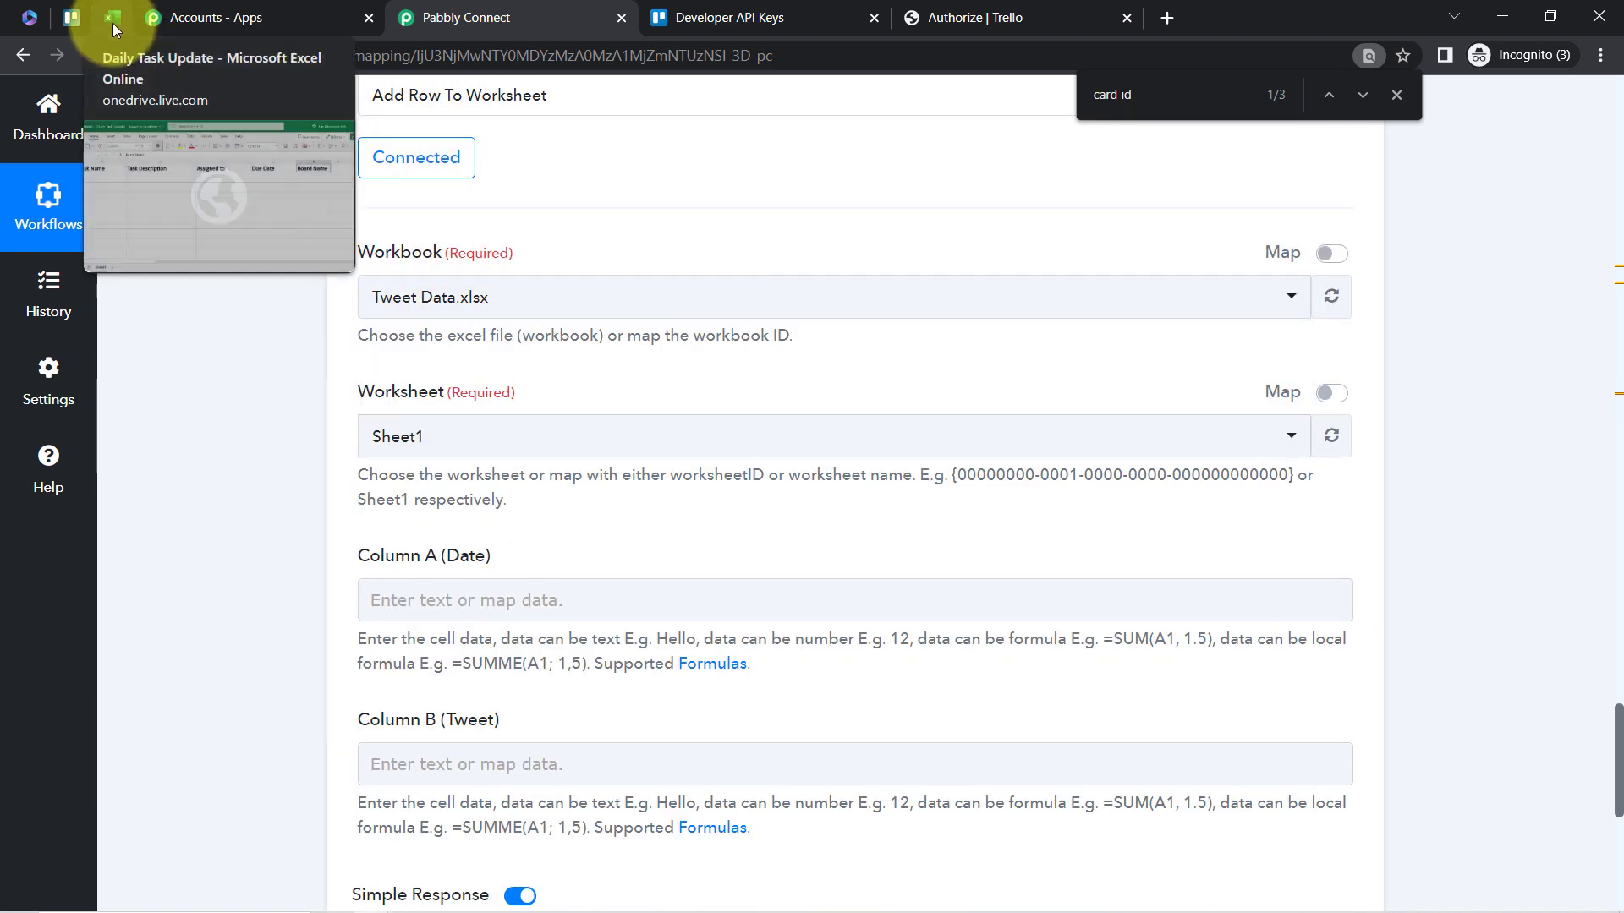
click(113, 23)
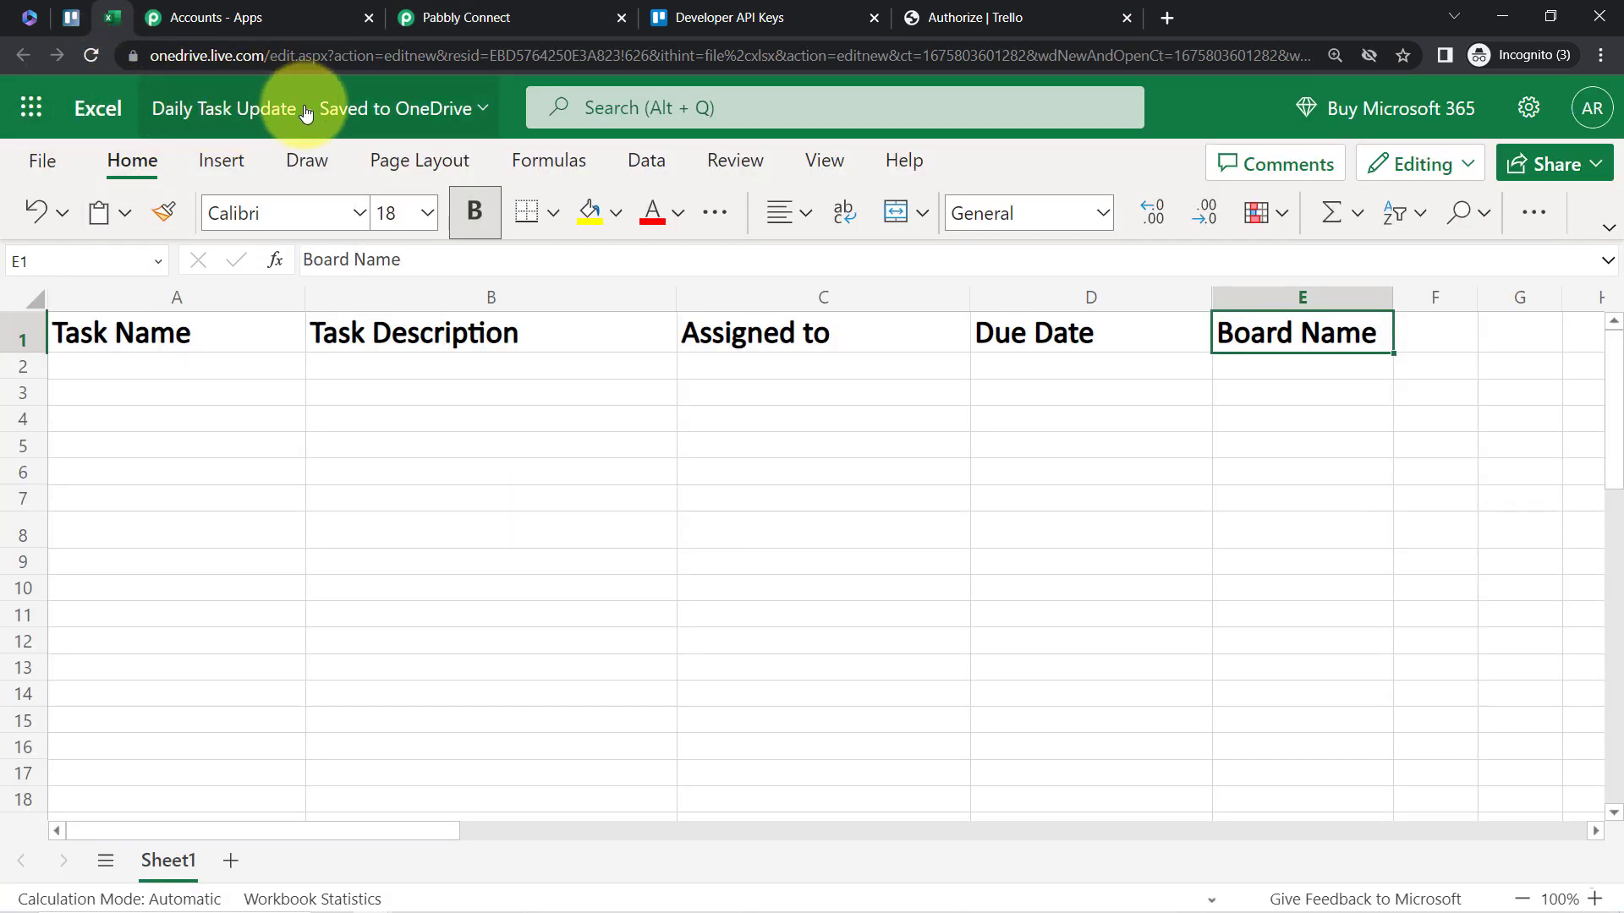
click(472, 17)
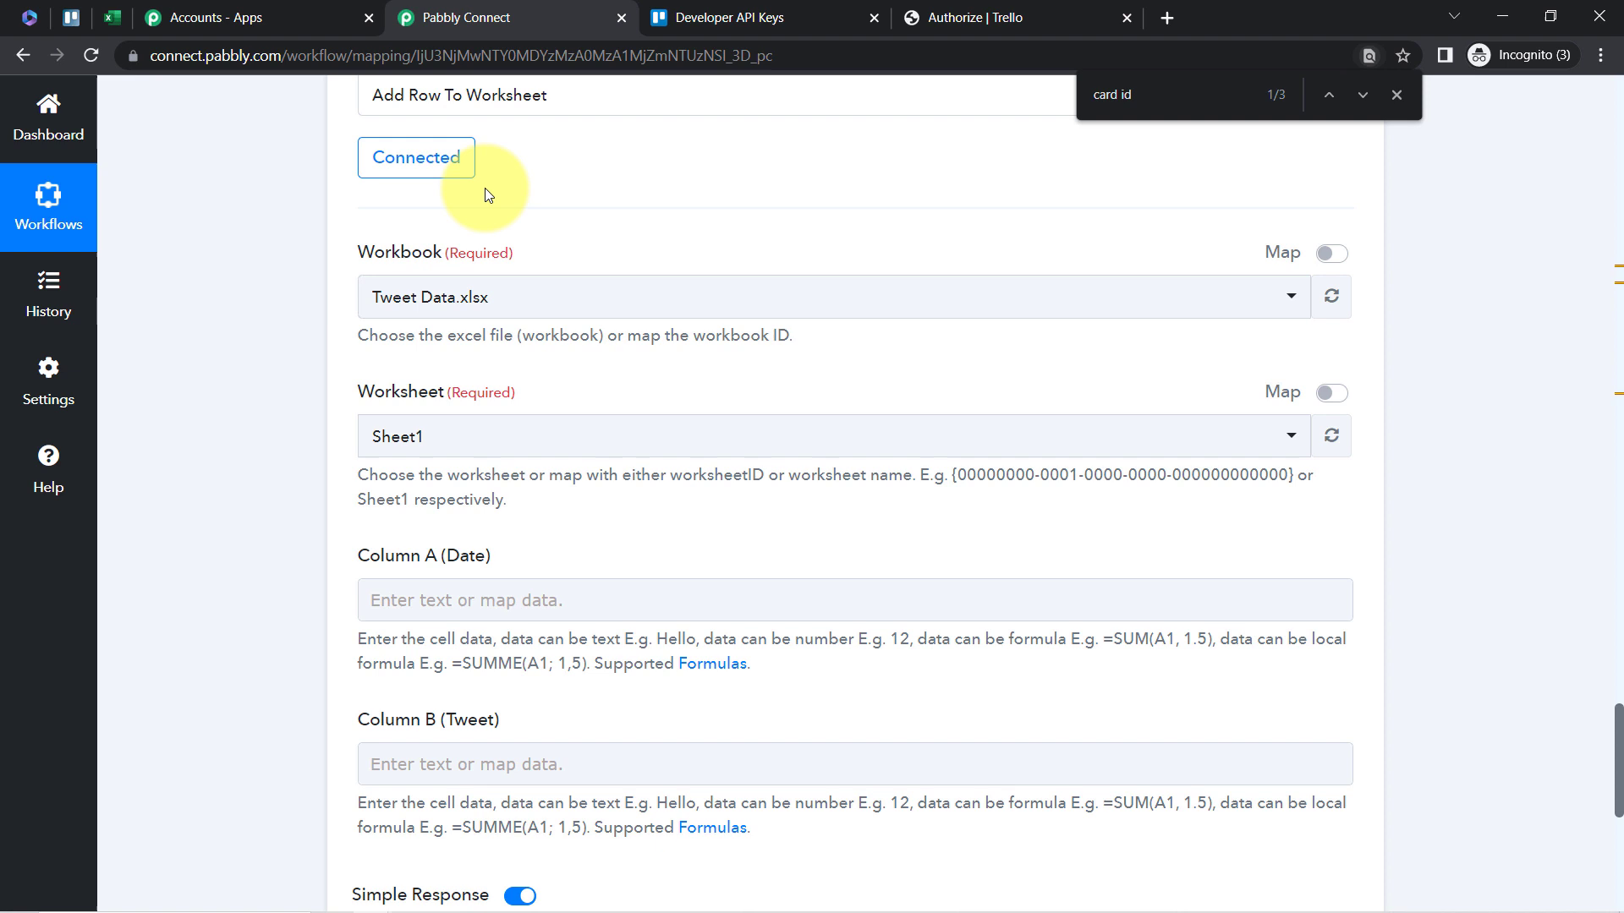
click(406, 298)
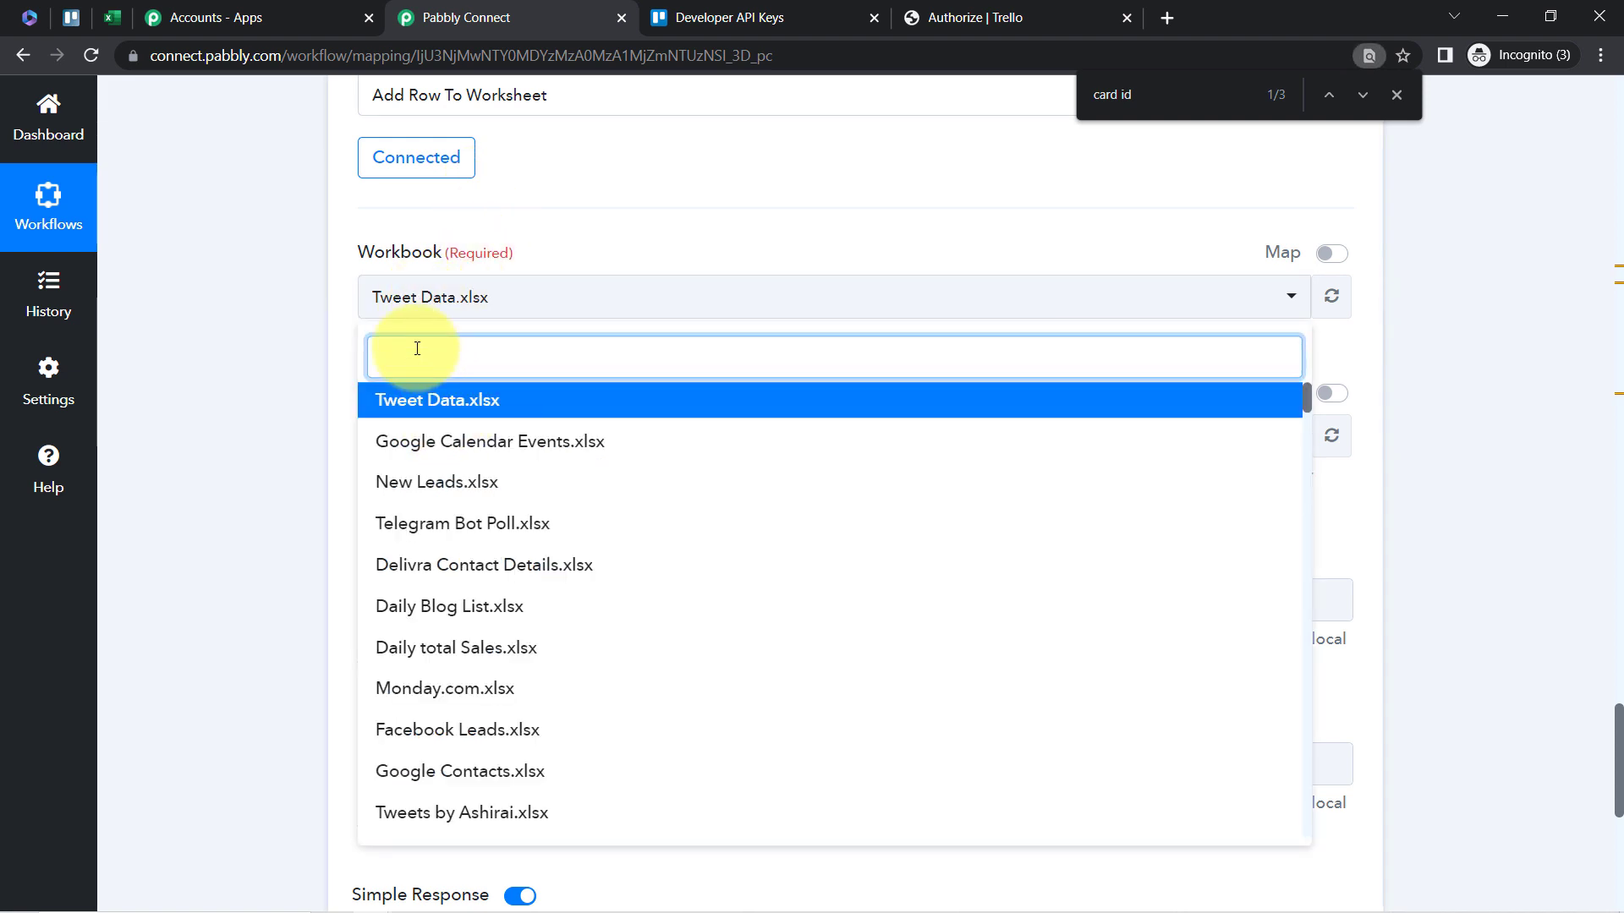
text(daily)
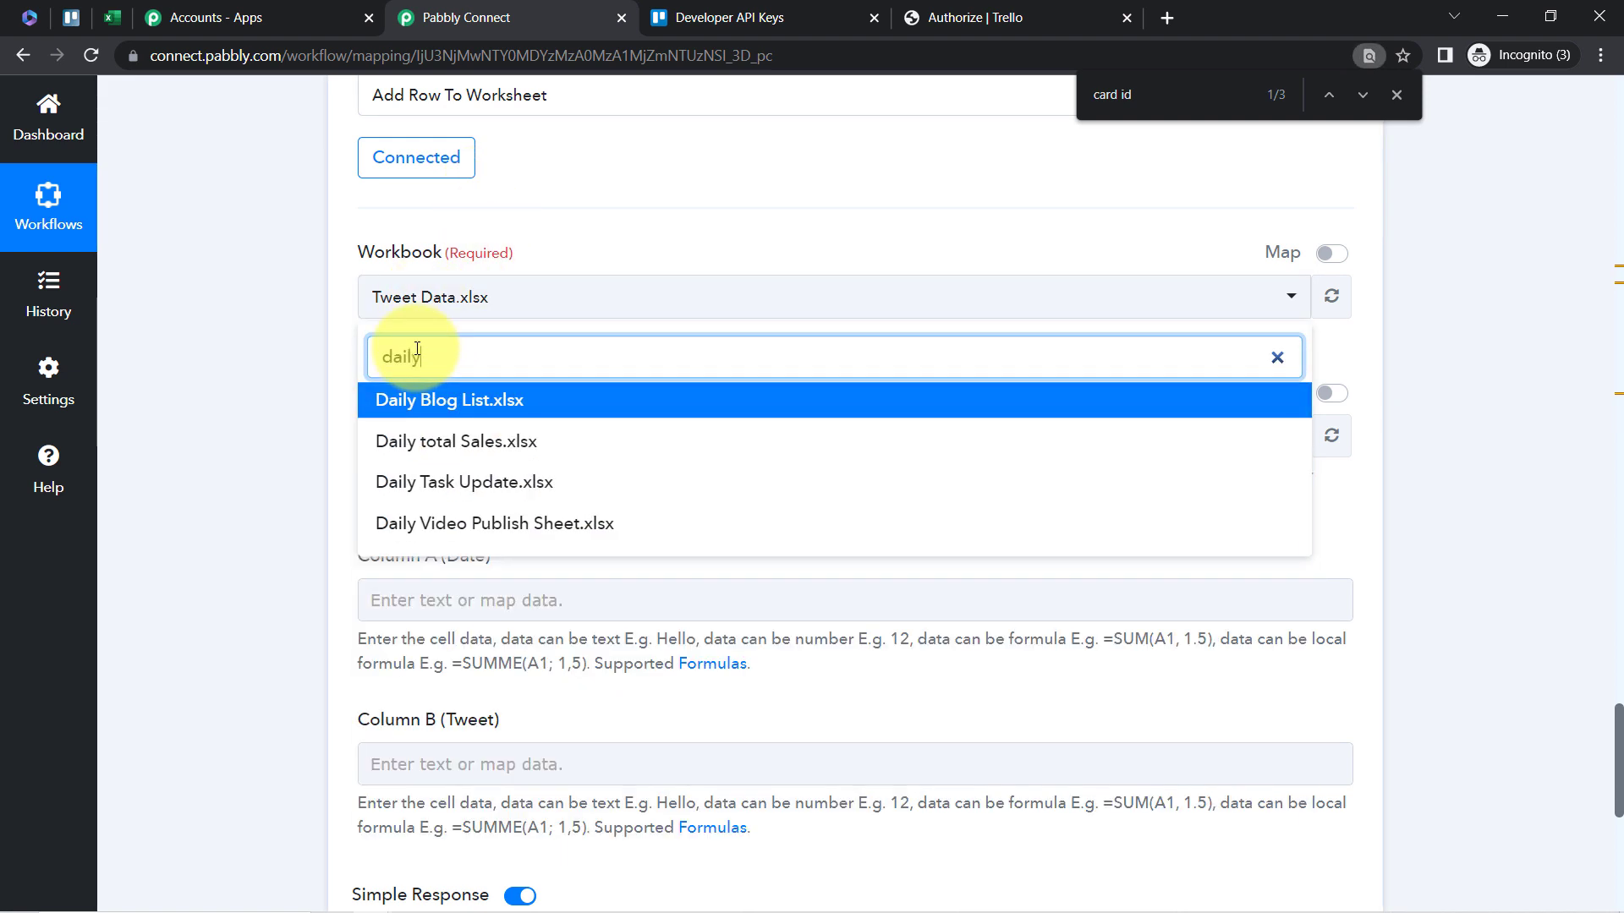
click(452, 490)
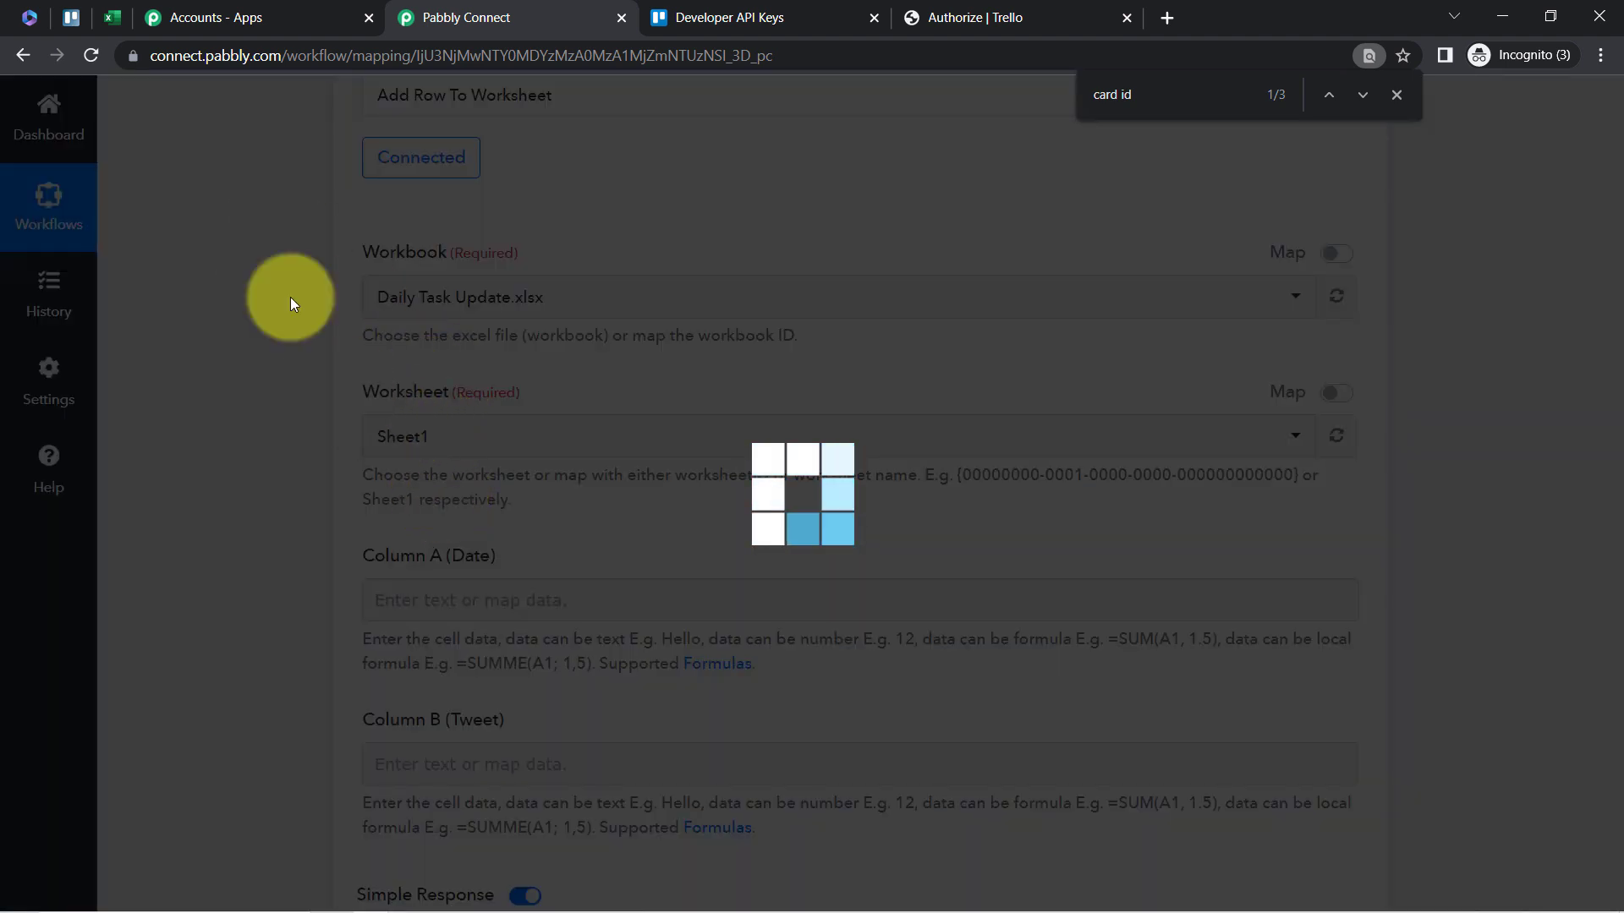
click(111, 17)
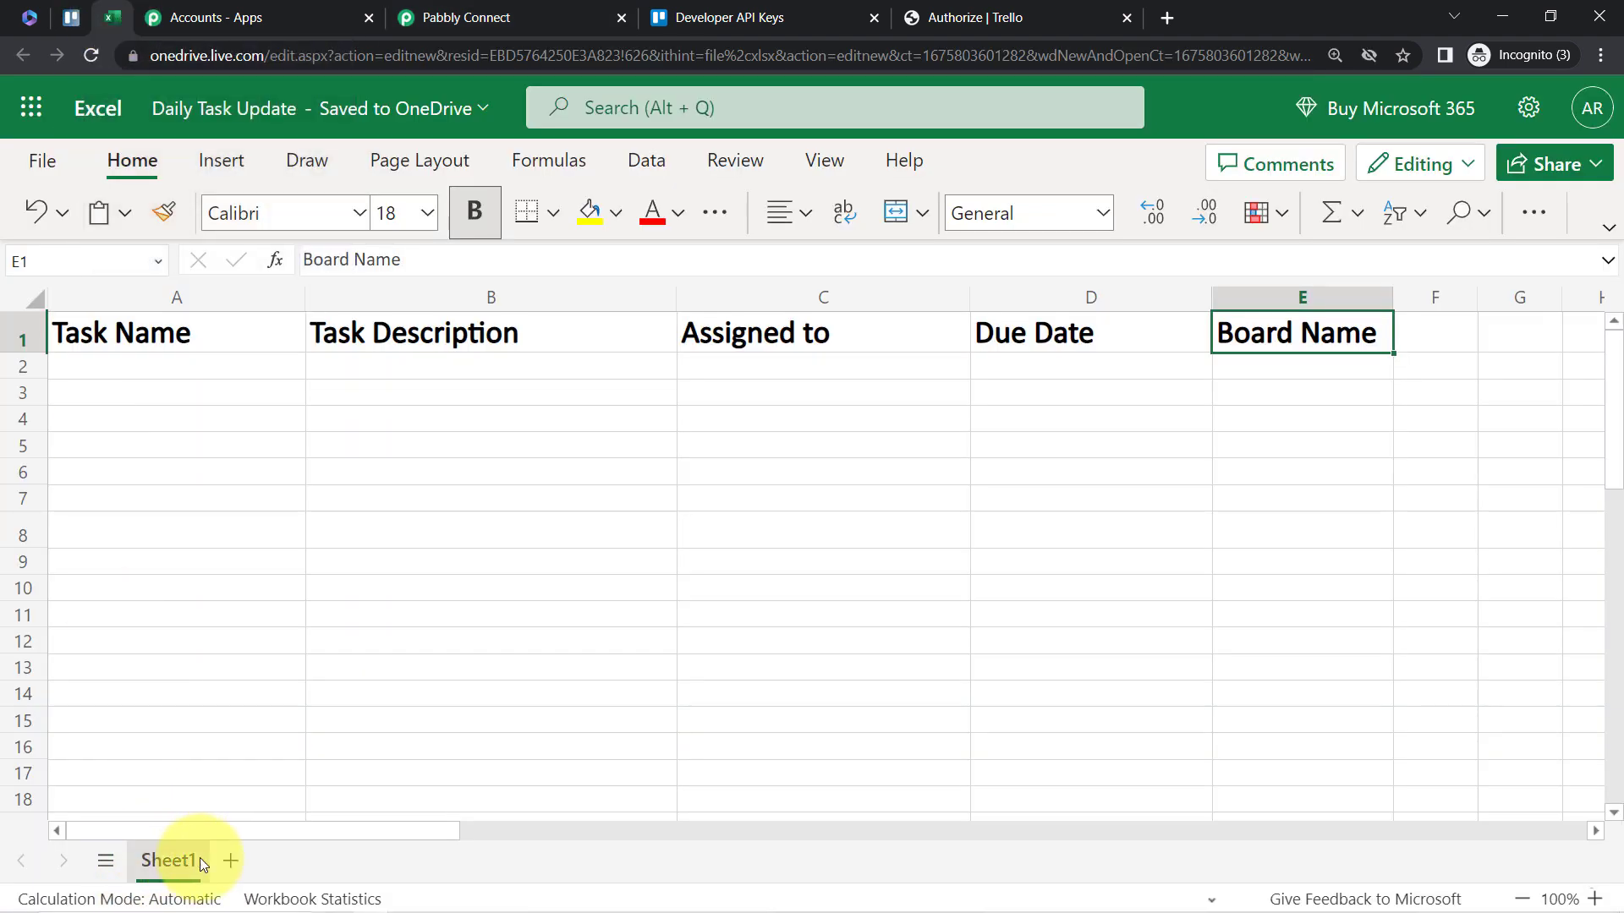
click(482, 17)
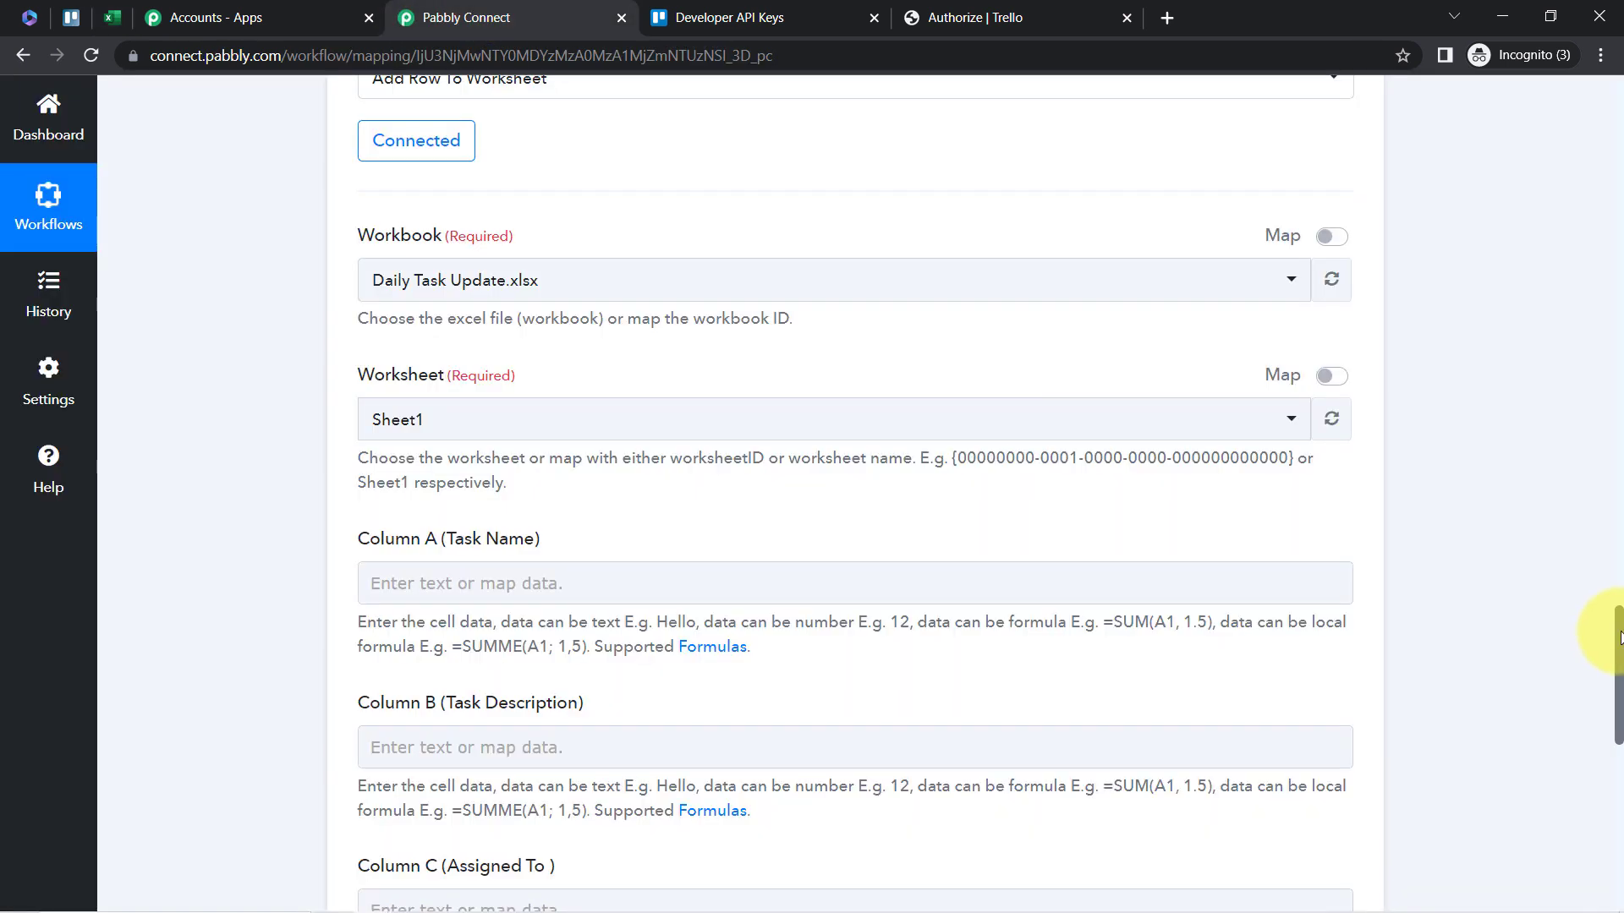
- Compare the Excel action's column fields with the Task Name, Task Description, Assigned to and Due Date columns in the spreadsheet
drag(1618, 636, 1611, 691)
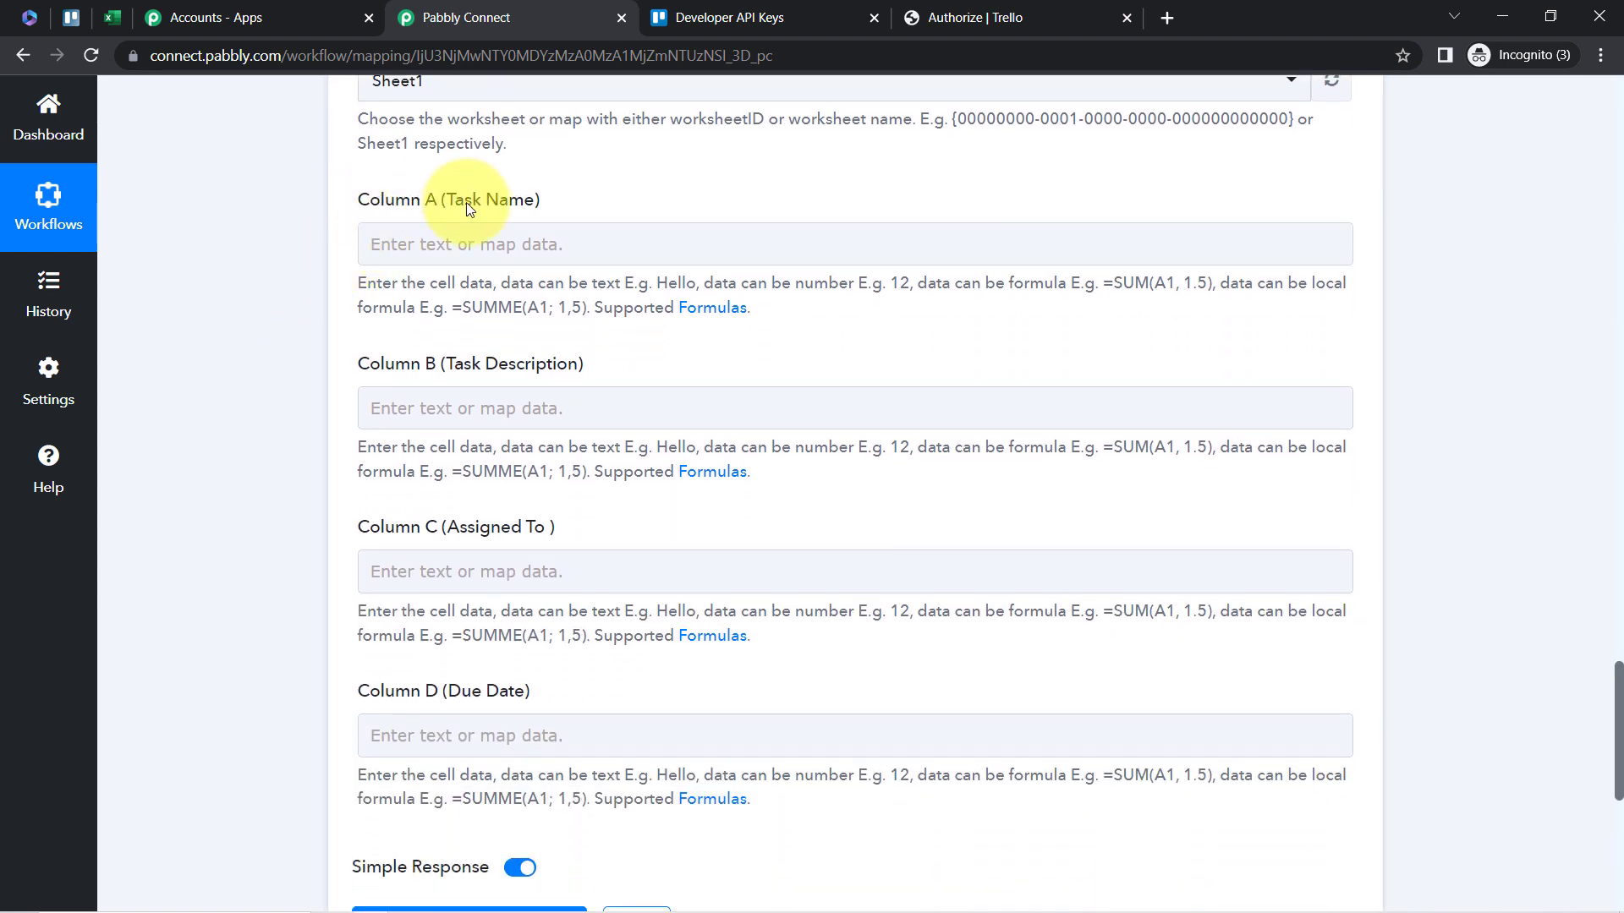
drag(378, 307, 446, 365)
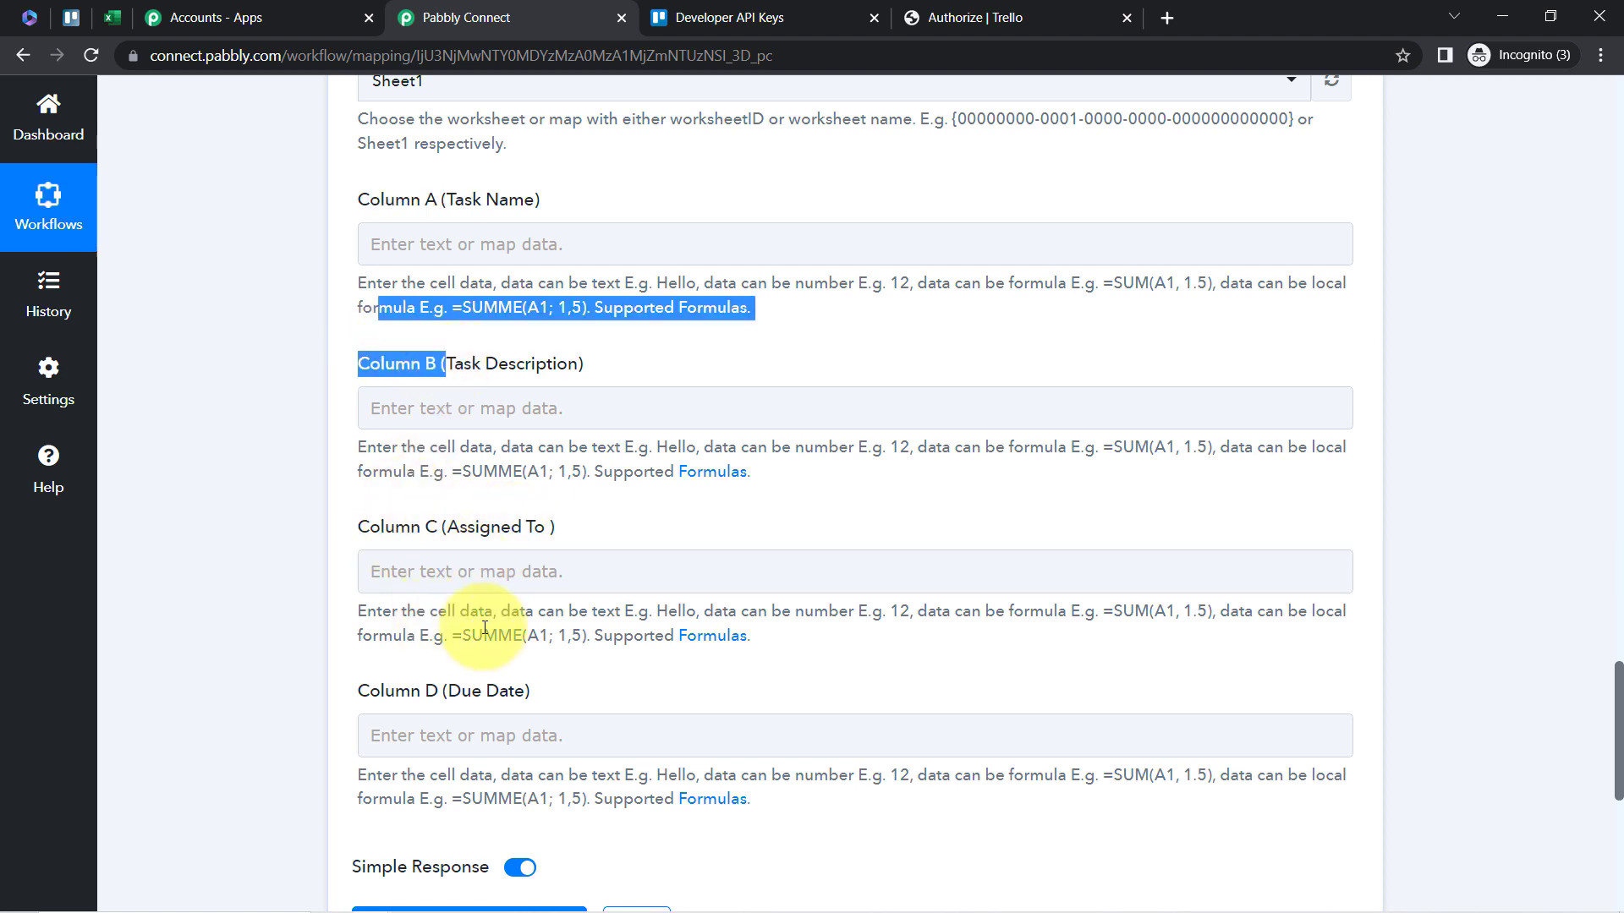
click(310, 174)
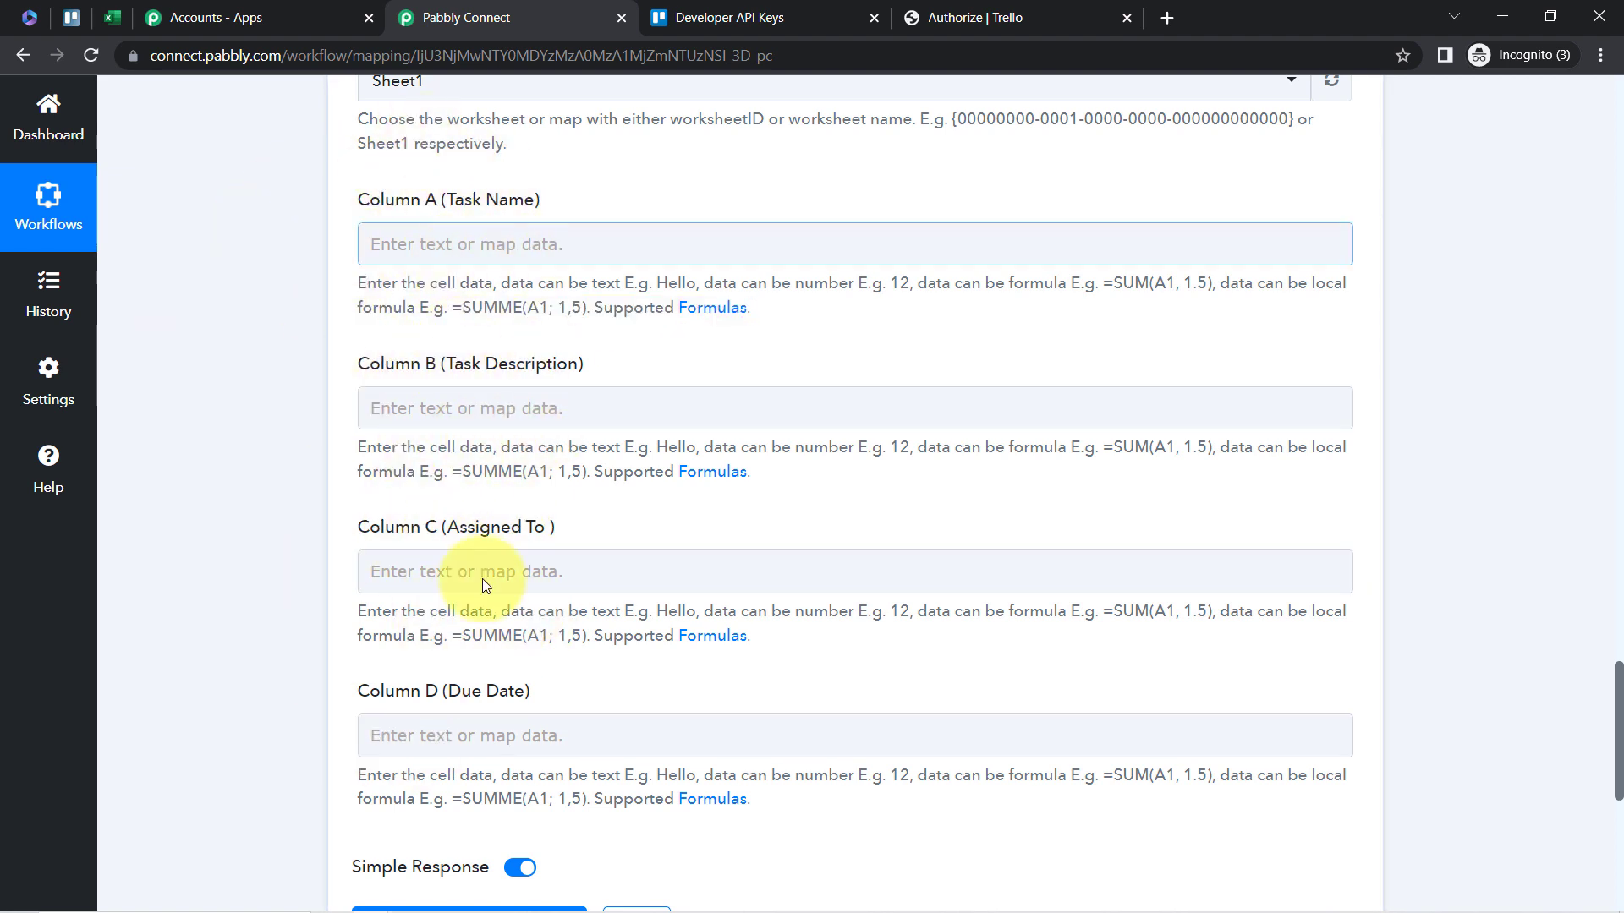
click(112, 17)
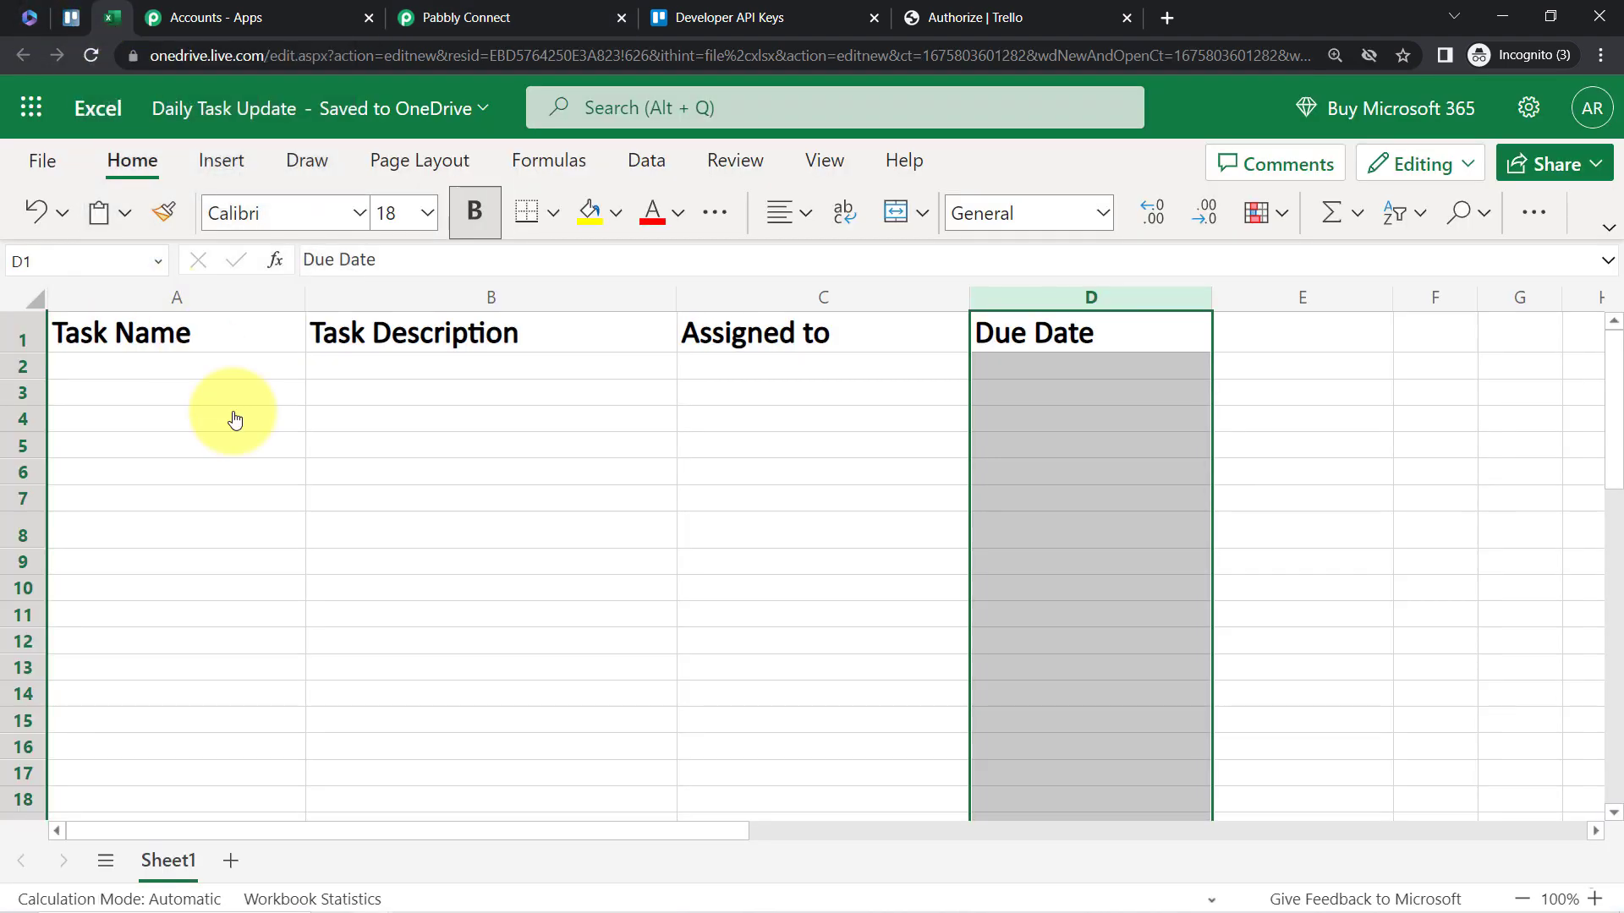
click(218, 533)
click(173, 297)
click(636, 297)
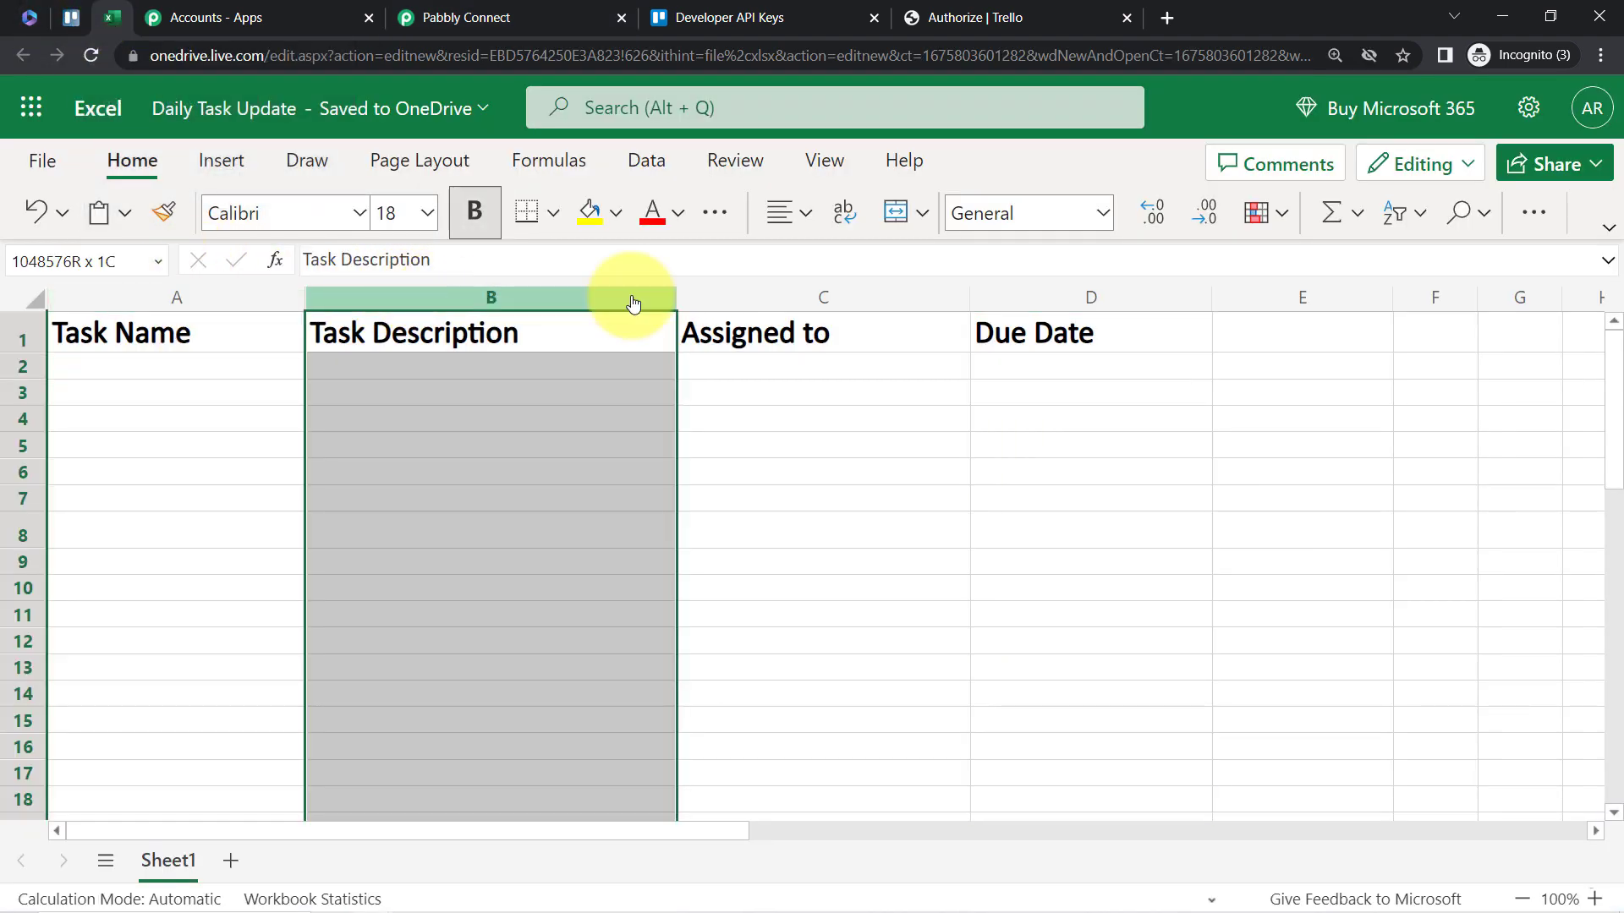
click(868, 301)
click(1037, 298)
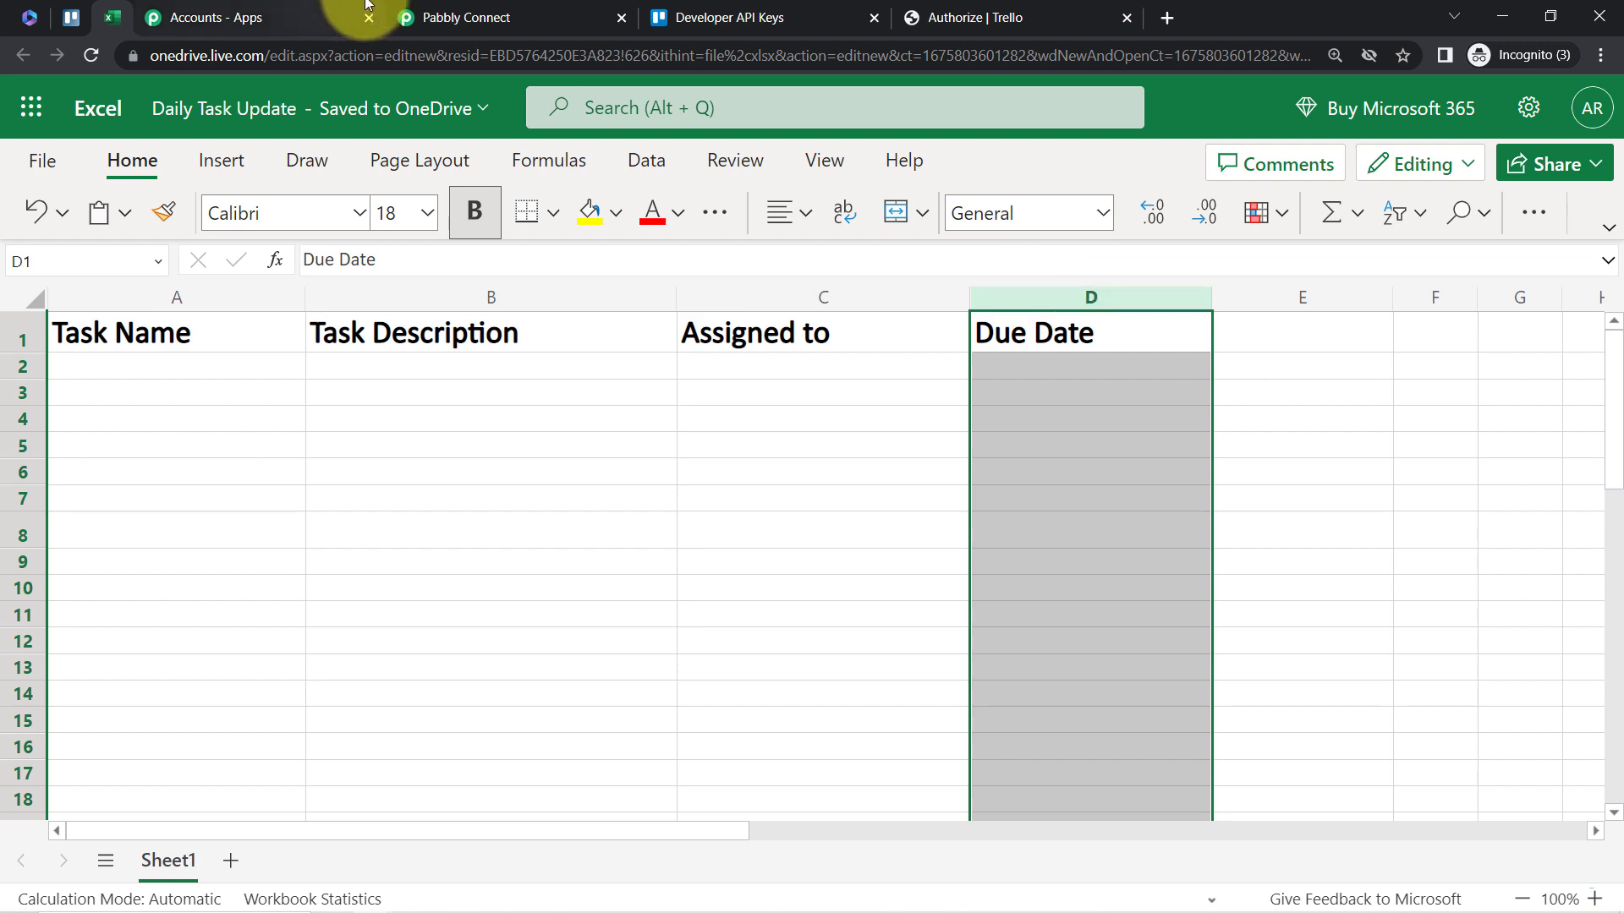
click(501, 10)
- Recheck the Excel action's workbook, worksheet and column fields, and return to the Get a Card response
scroll(1616, 690, up, 5)
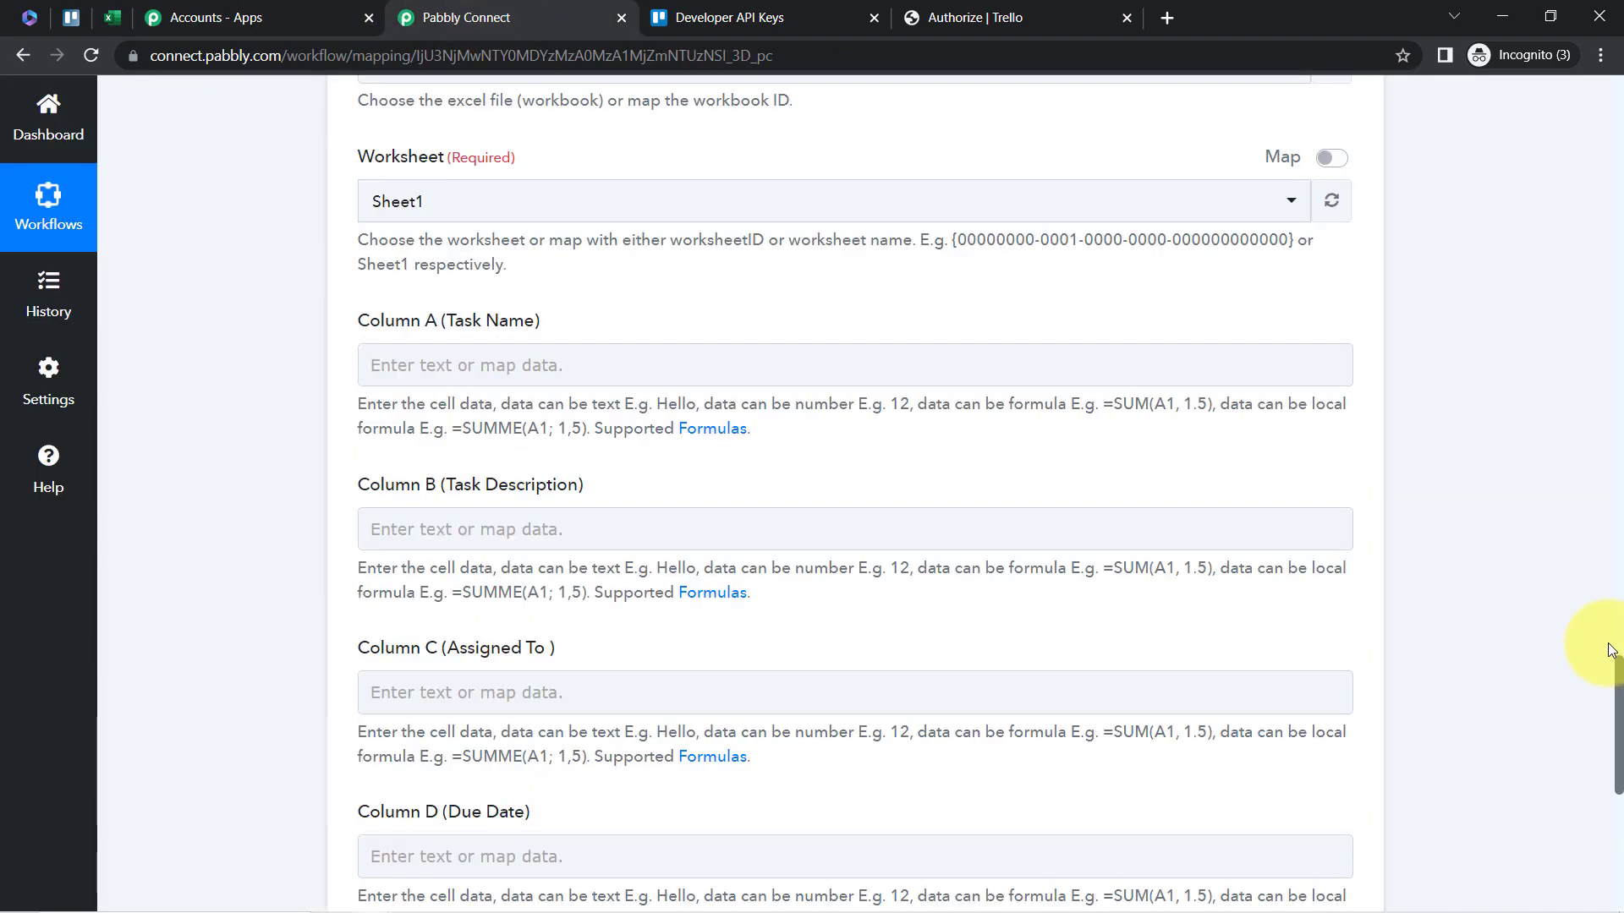
click(485, 401)
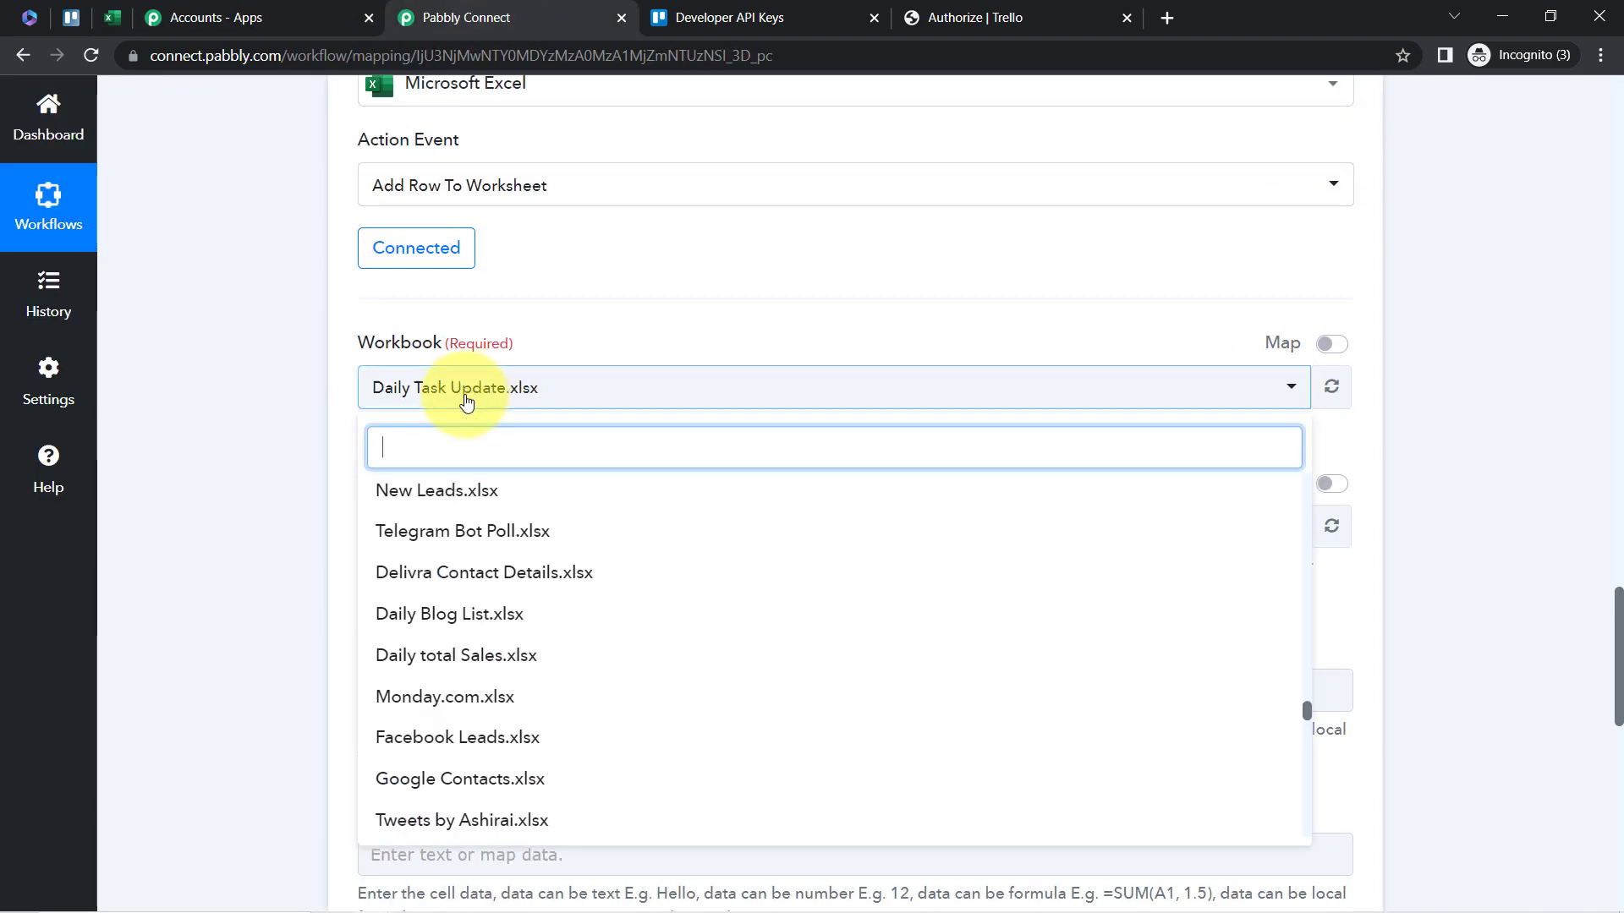
click(229, 419)
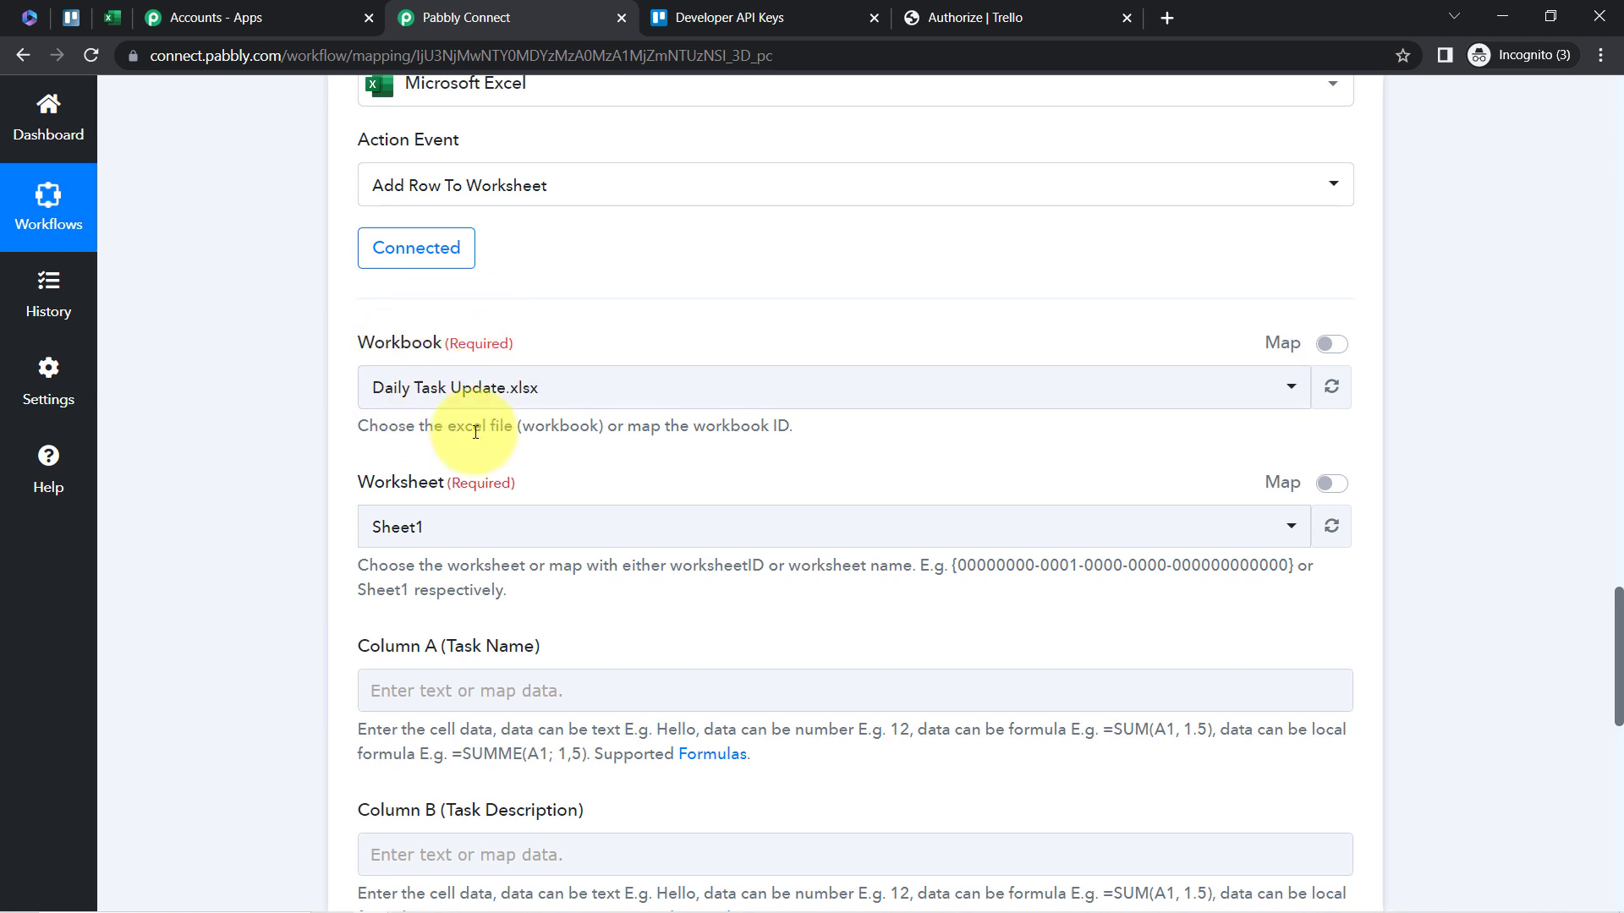
scroll(1611, 596, down, 4)
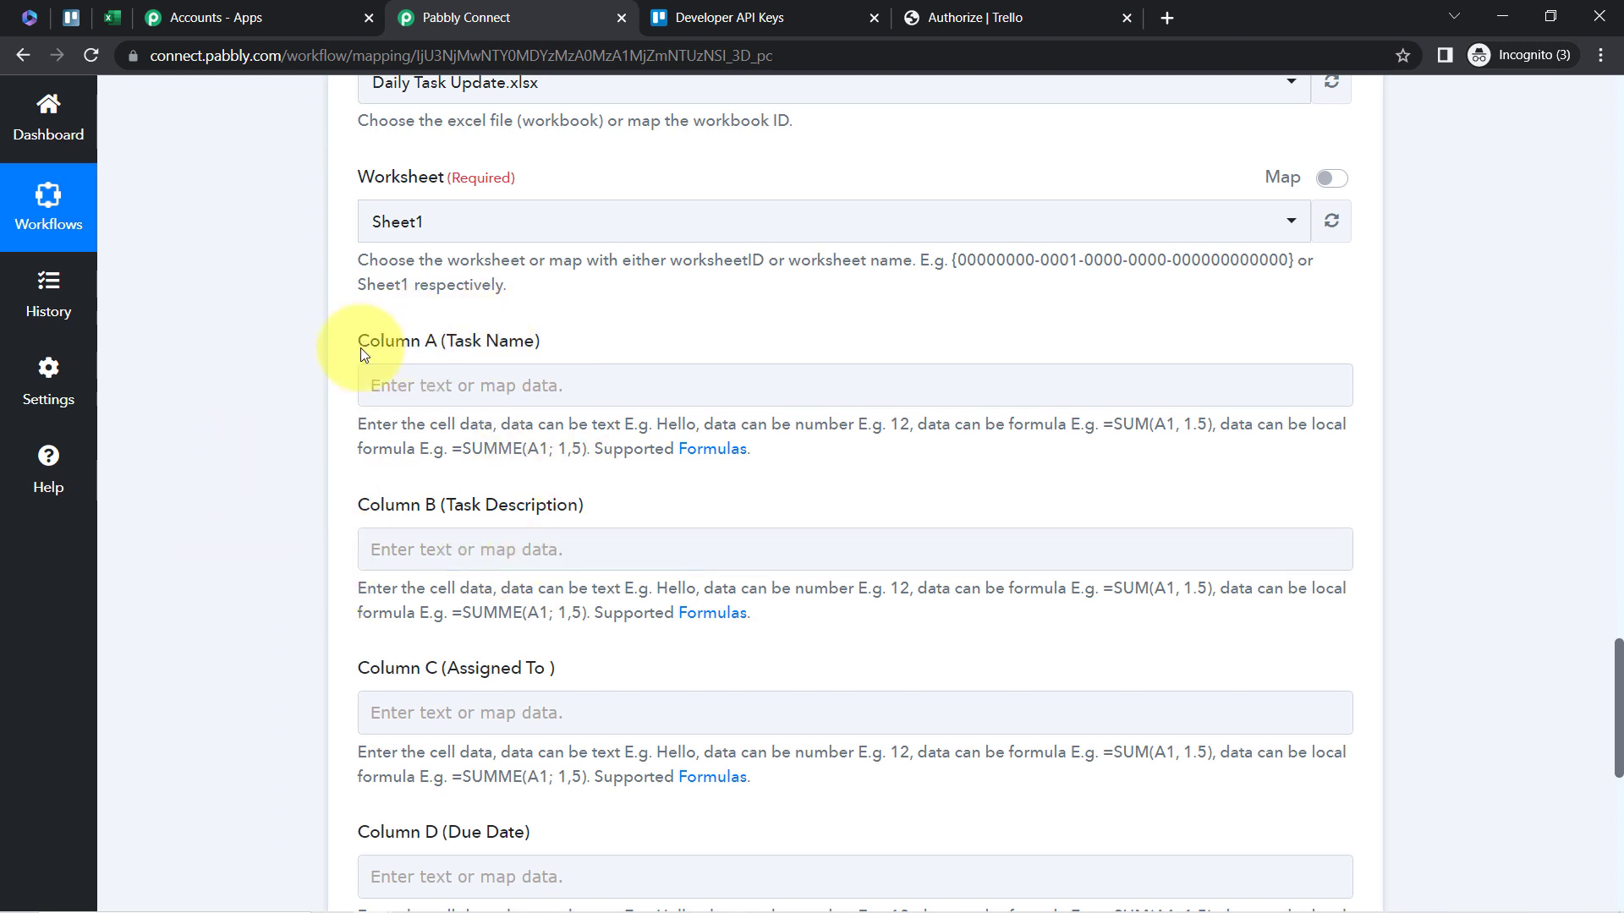
drag(1617, 715, 1575, 516)
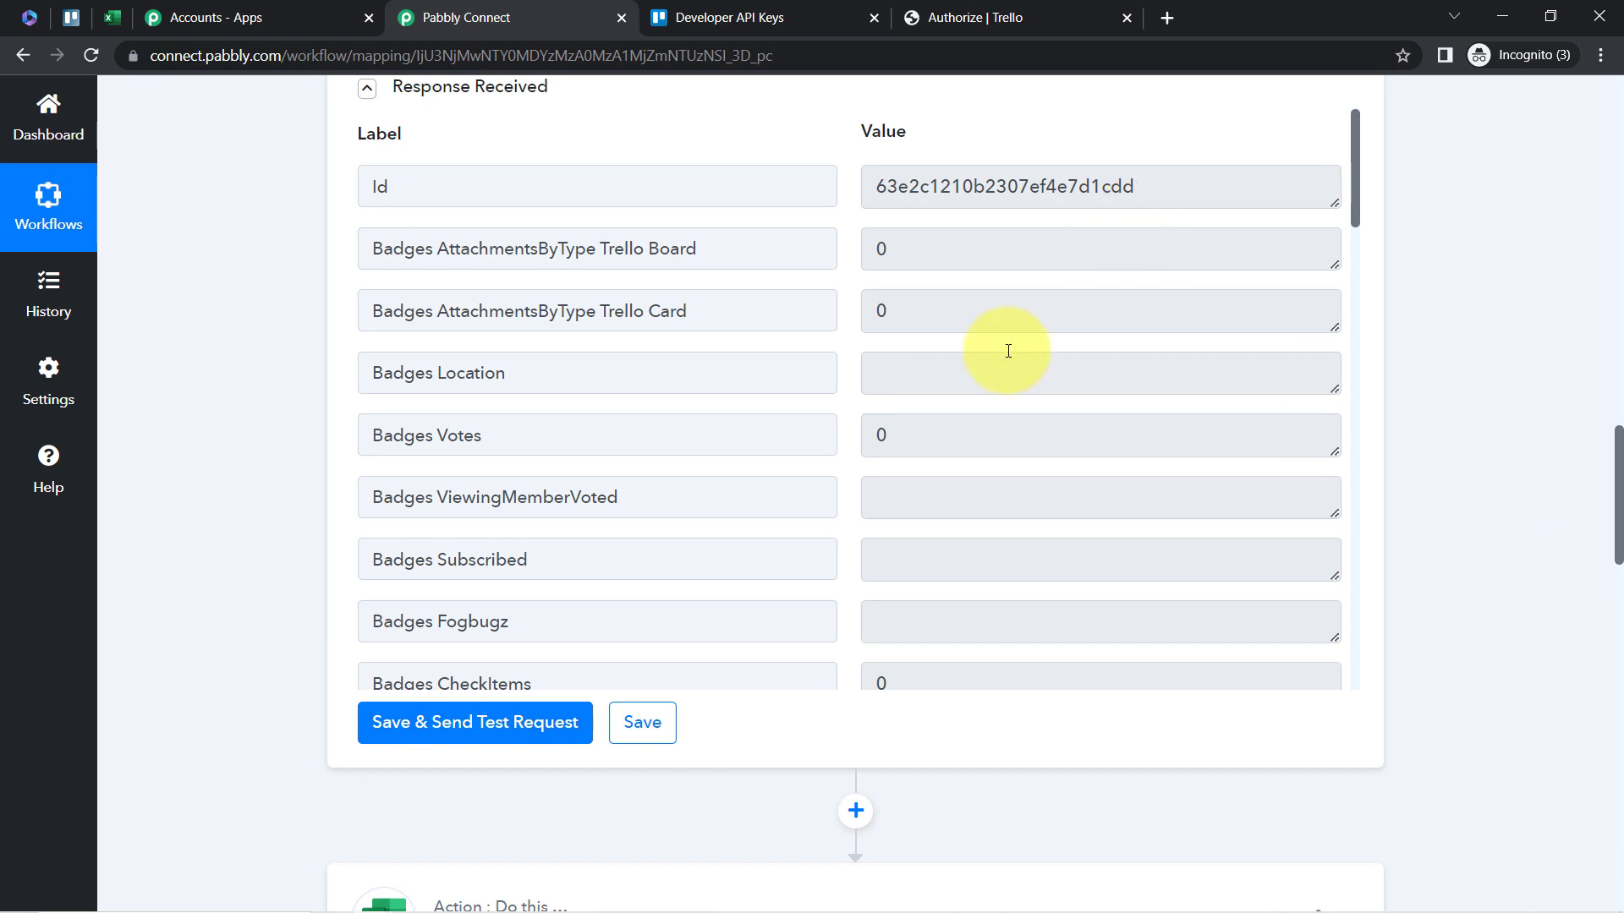
- Map Column A (Task Name) of the Excel action to the Res1 Action Data Card Name from the New Card with Details trigger
scroll(1599, 423, up, 6)
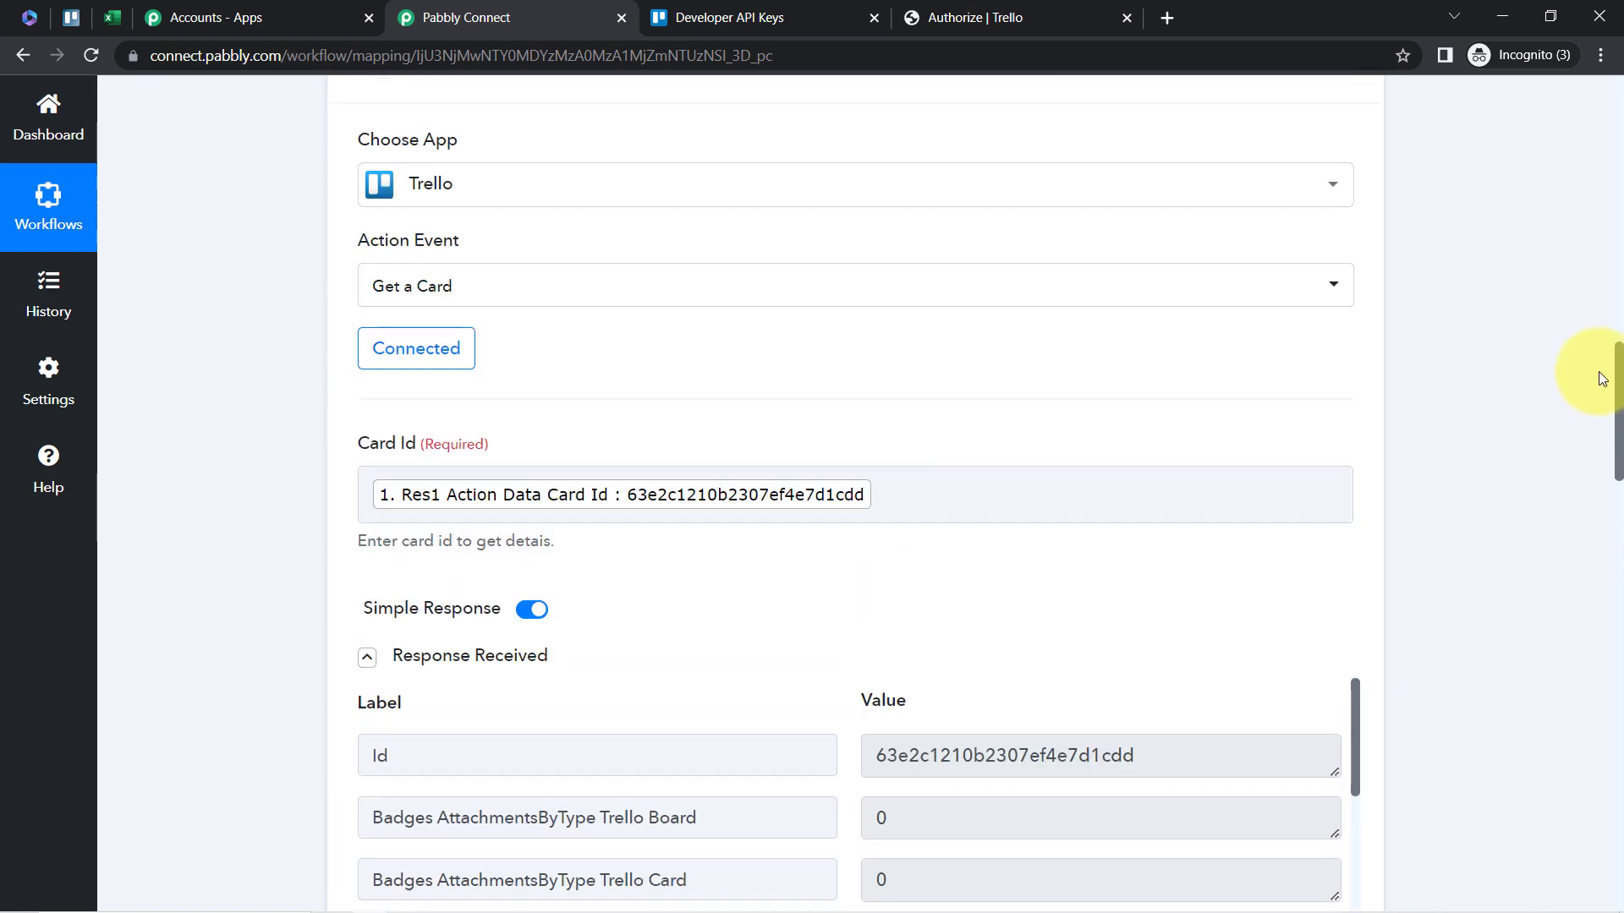
scroll(1592, 404, down, 14)
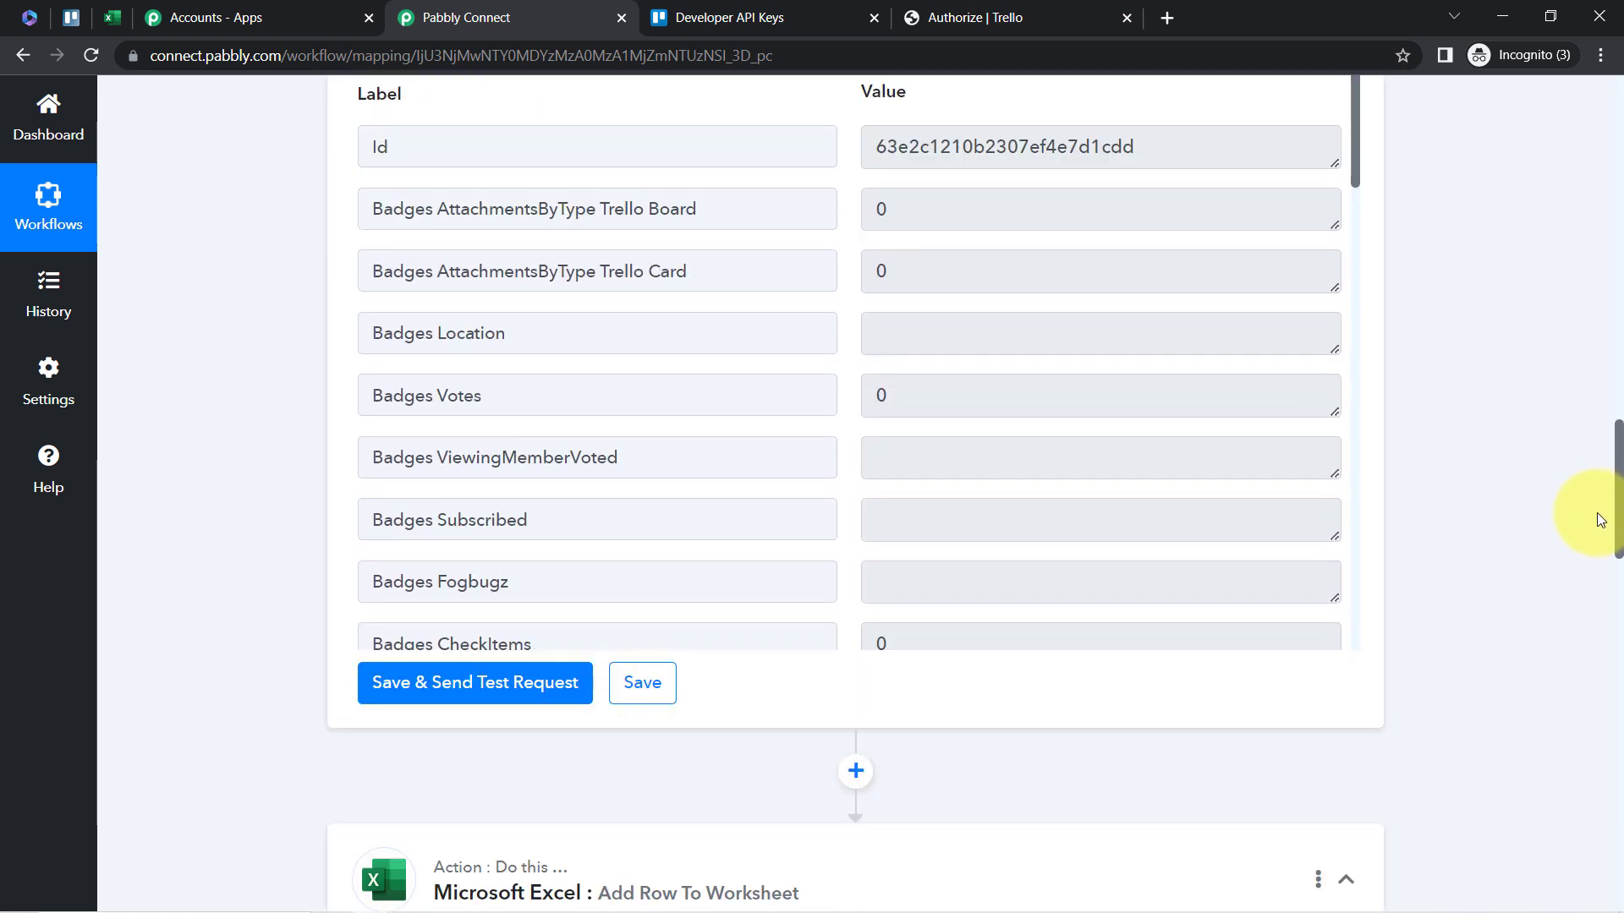
scroll(1609, 638, down, 7)
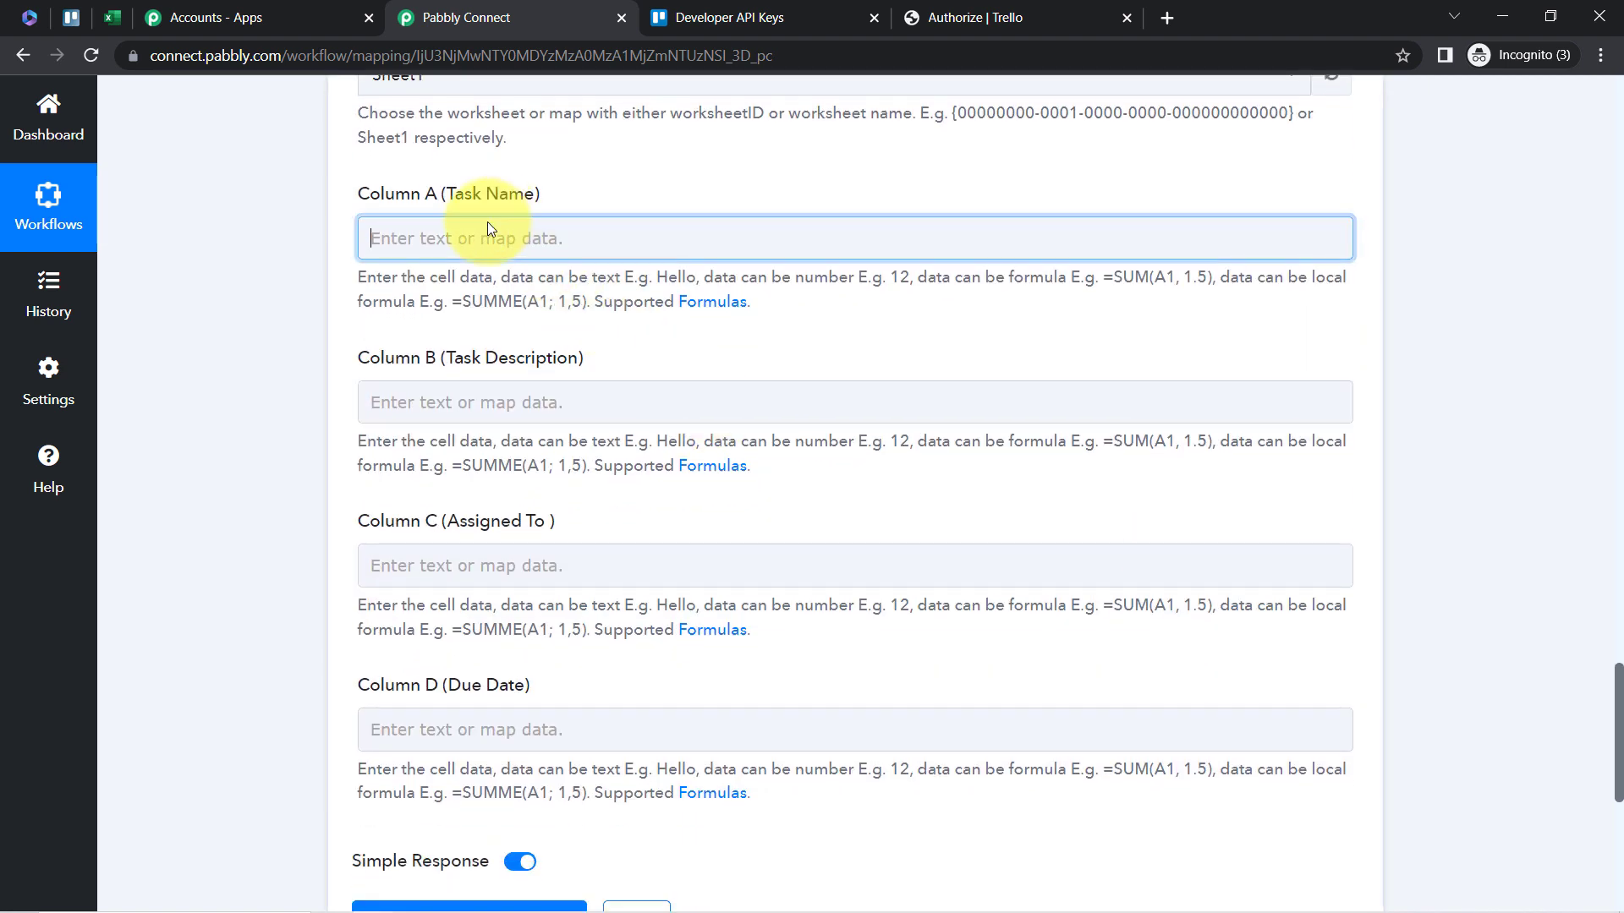
click(487, 223)
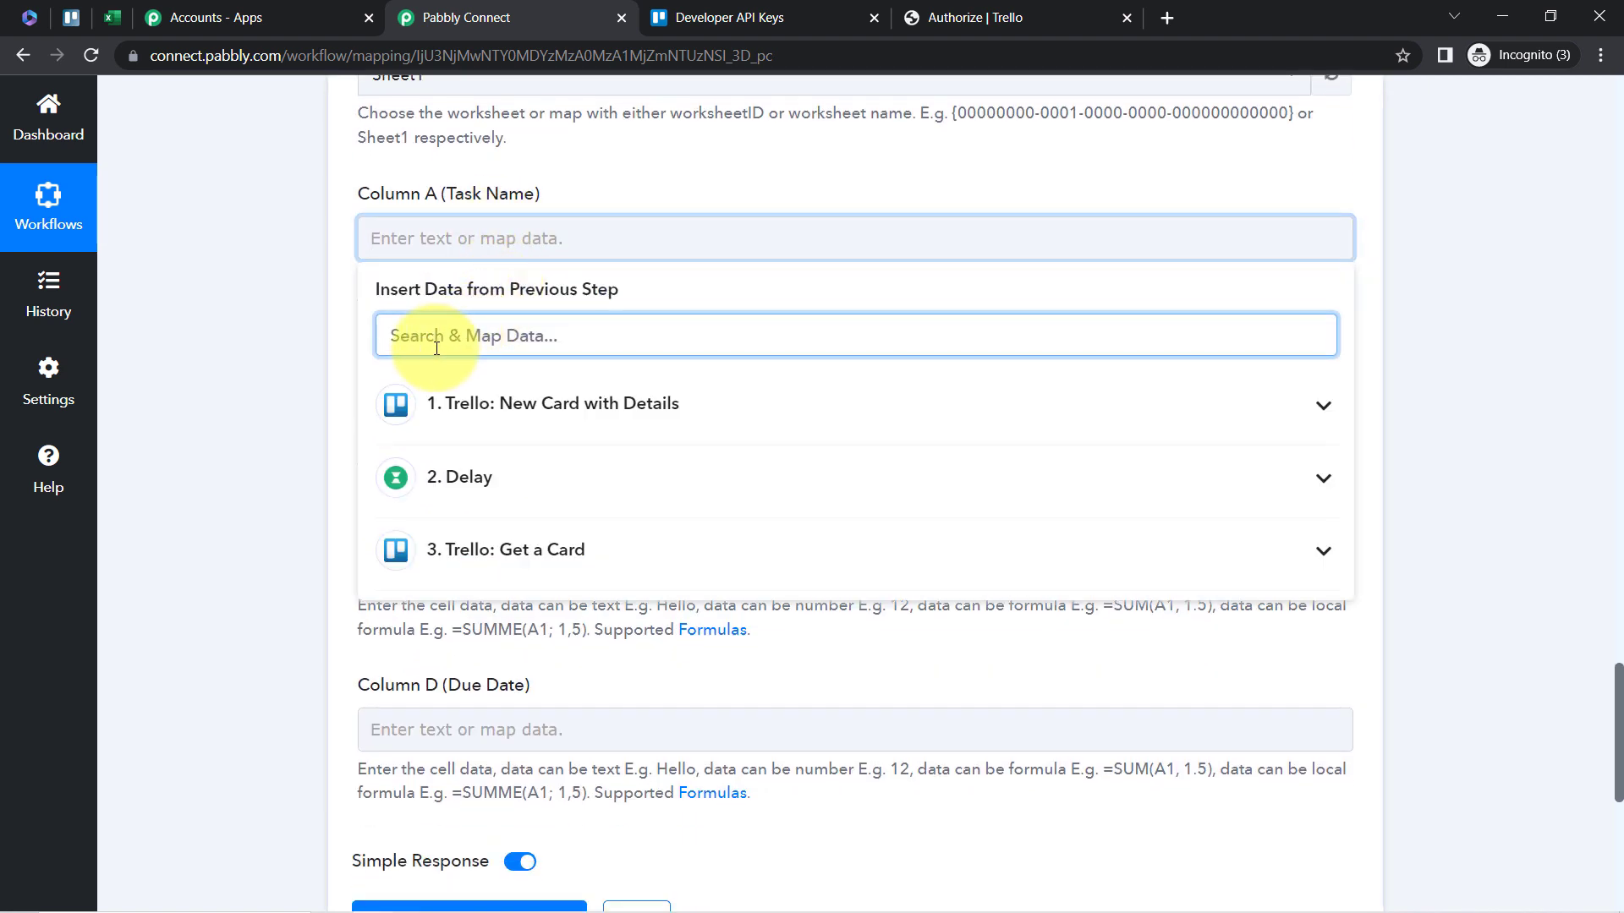
text(card n)
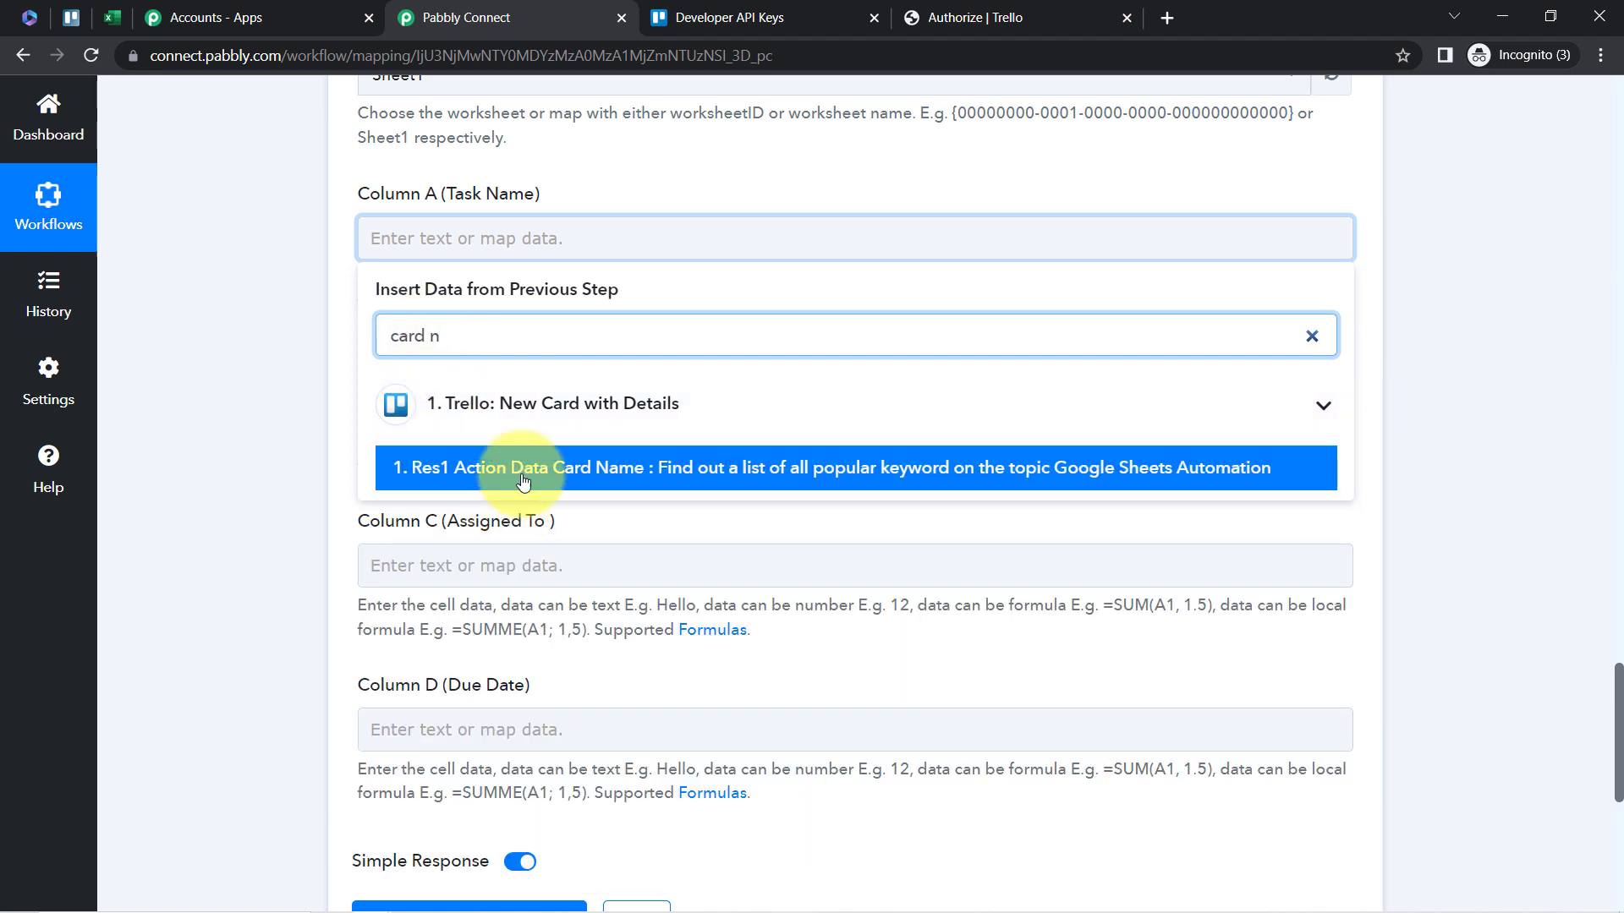
click(427, 469)
click(246, 450)
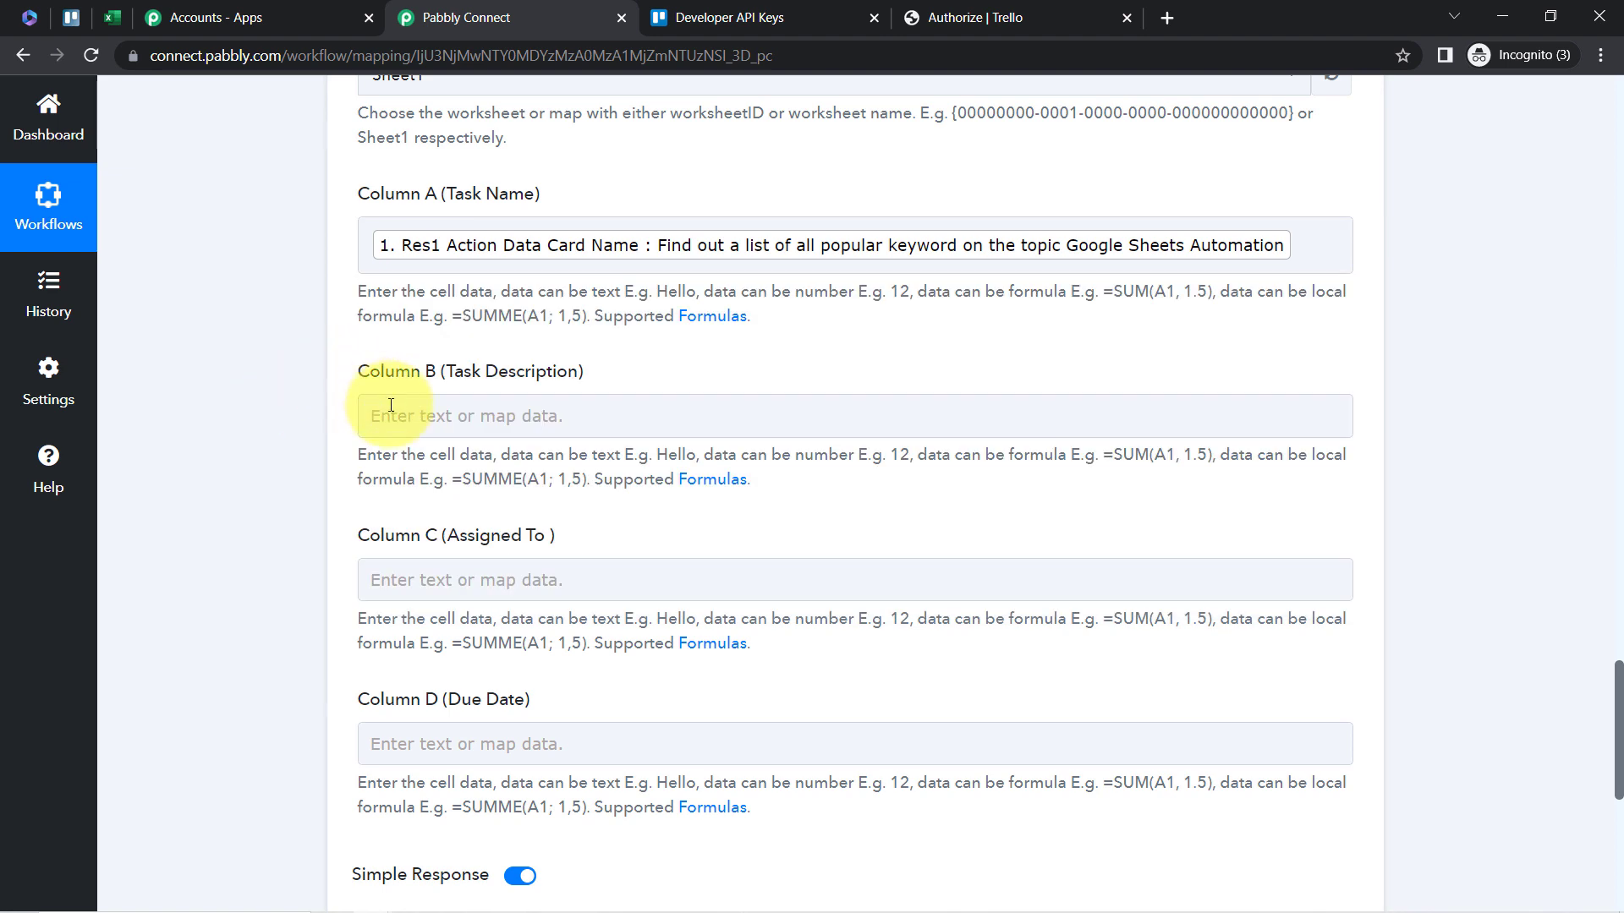
- Map Column B (Task Description) to the Desc value from the Get a Card step
click(410, 415)
click(422, 500)
text(desc)
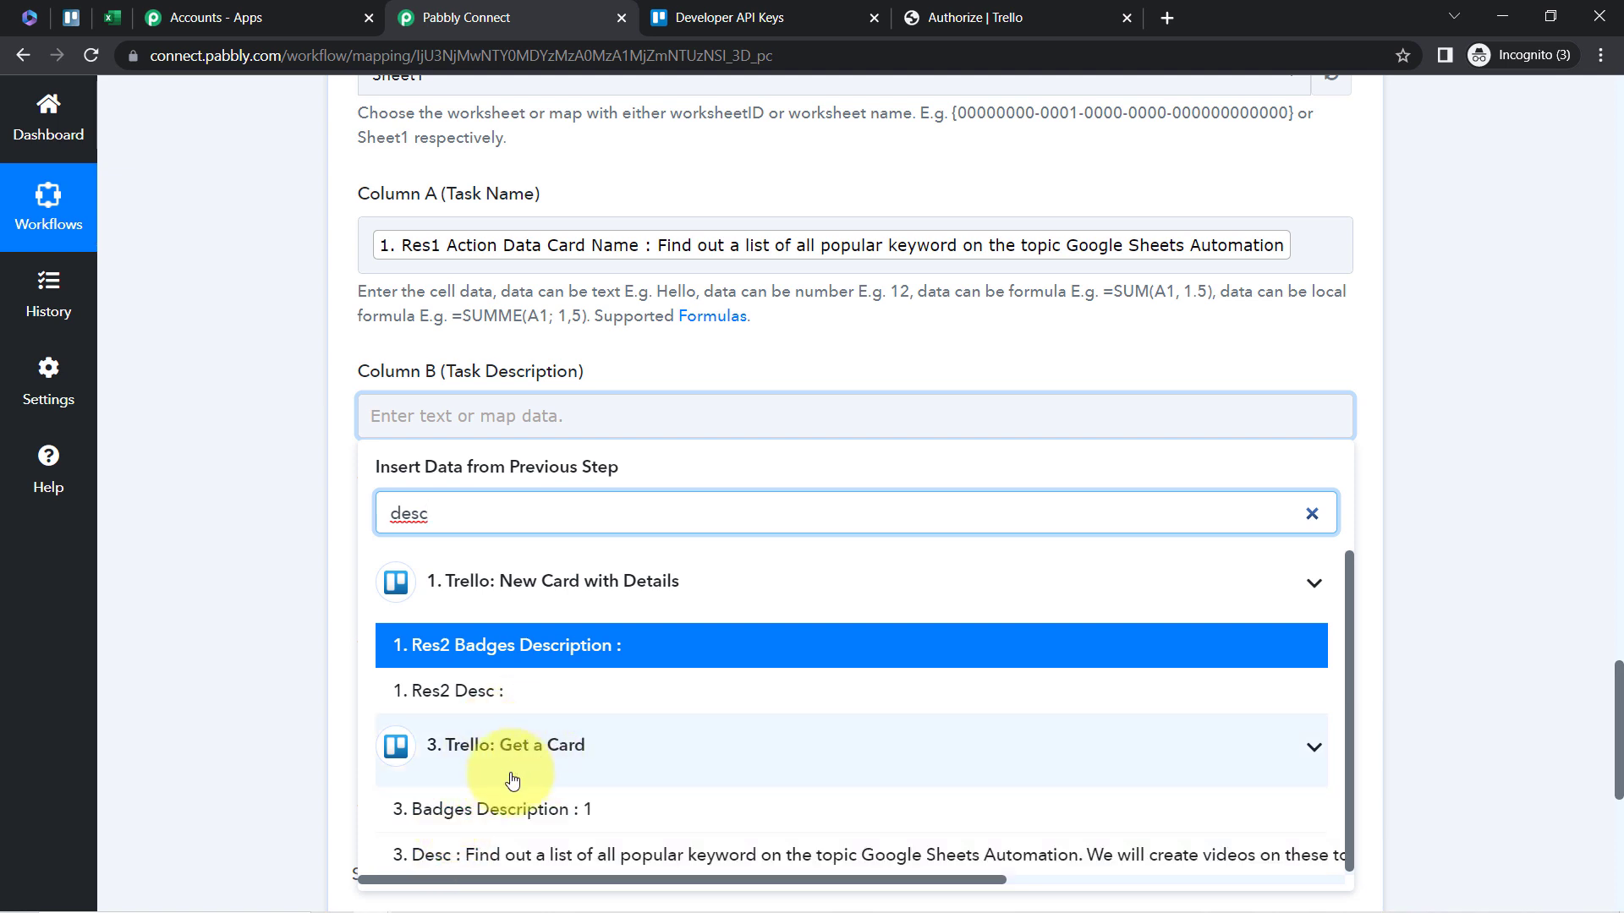
click(423, 855)
click(262, 570)
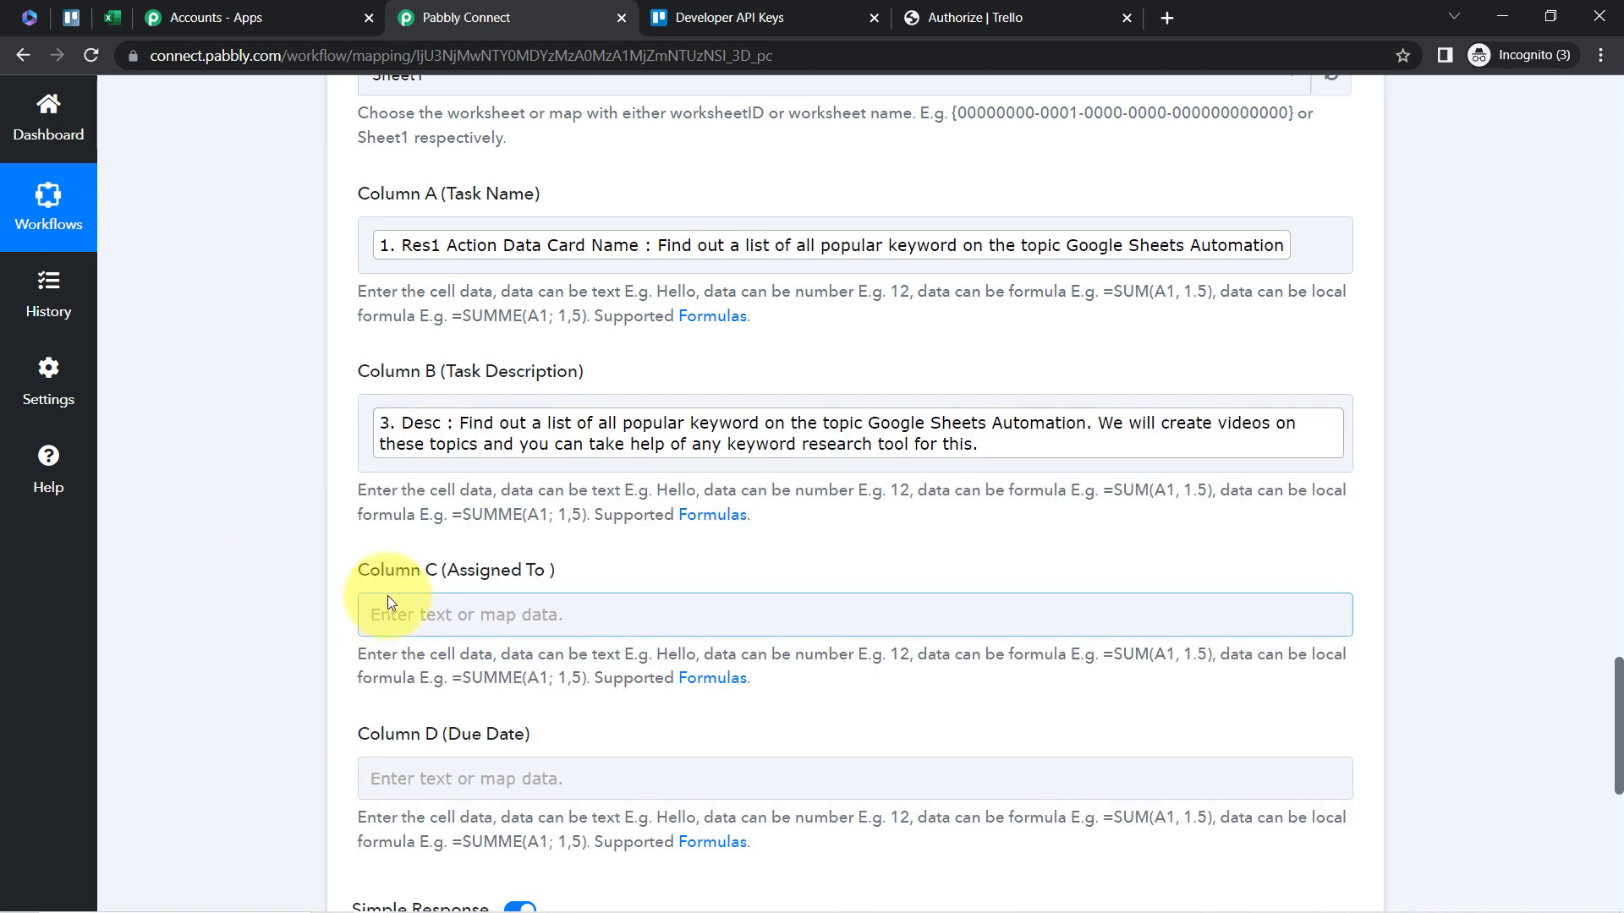
- Look through the Get a Card data for an assignee value for Column C (Assigned To), without mapping anything
scroll(1612, 697, down, 3)
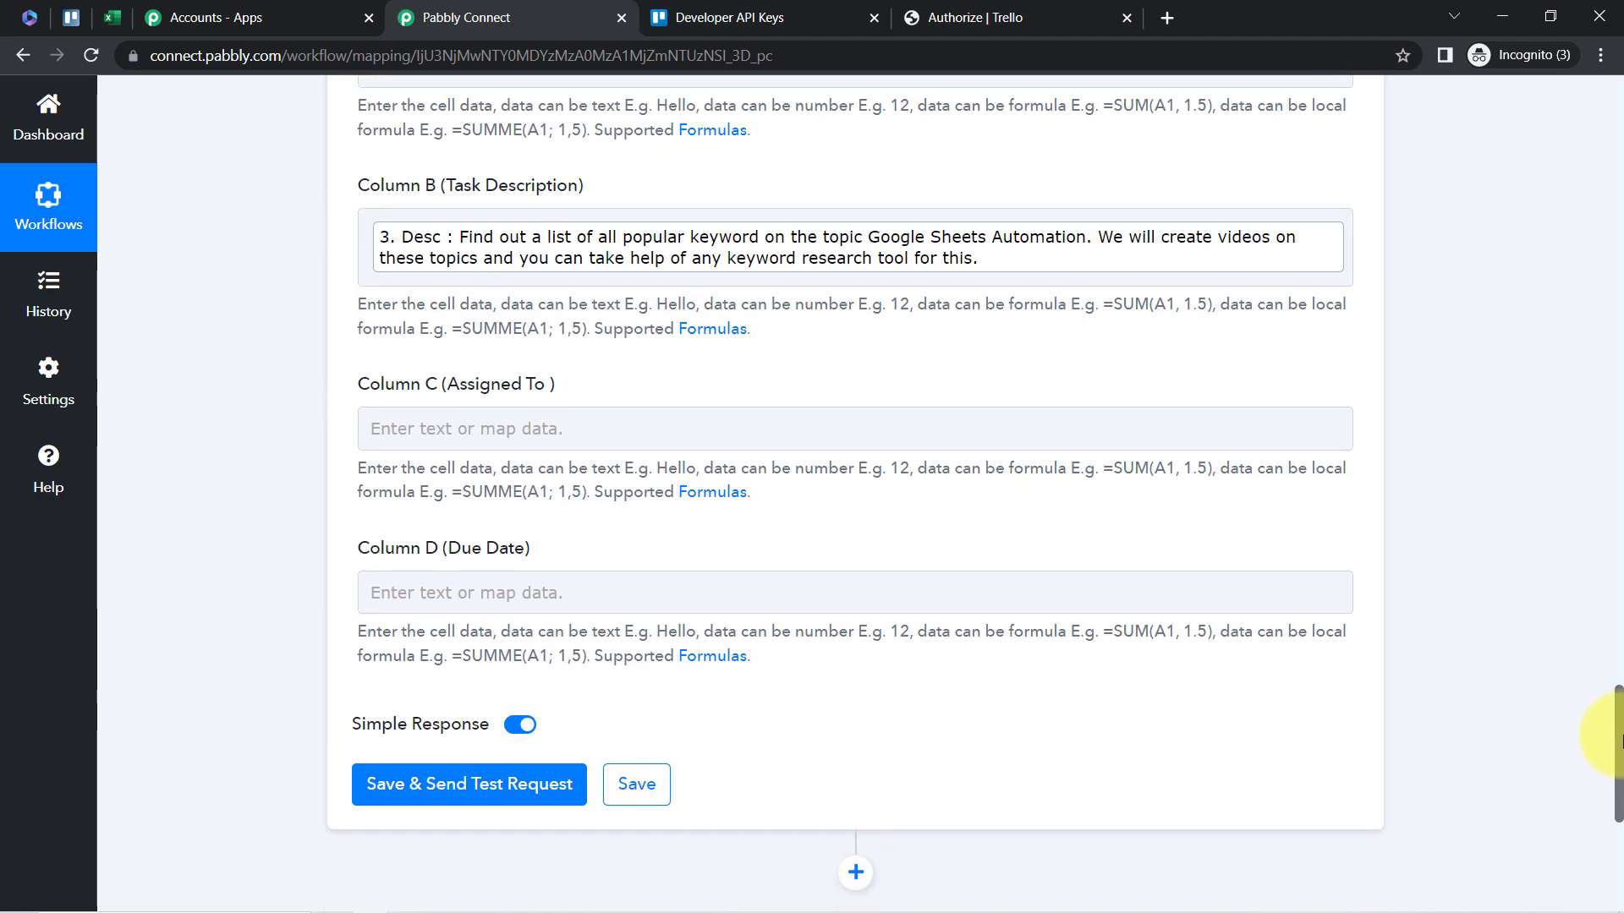
click(464, 383)
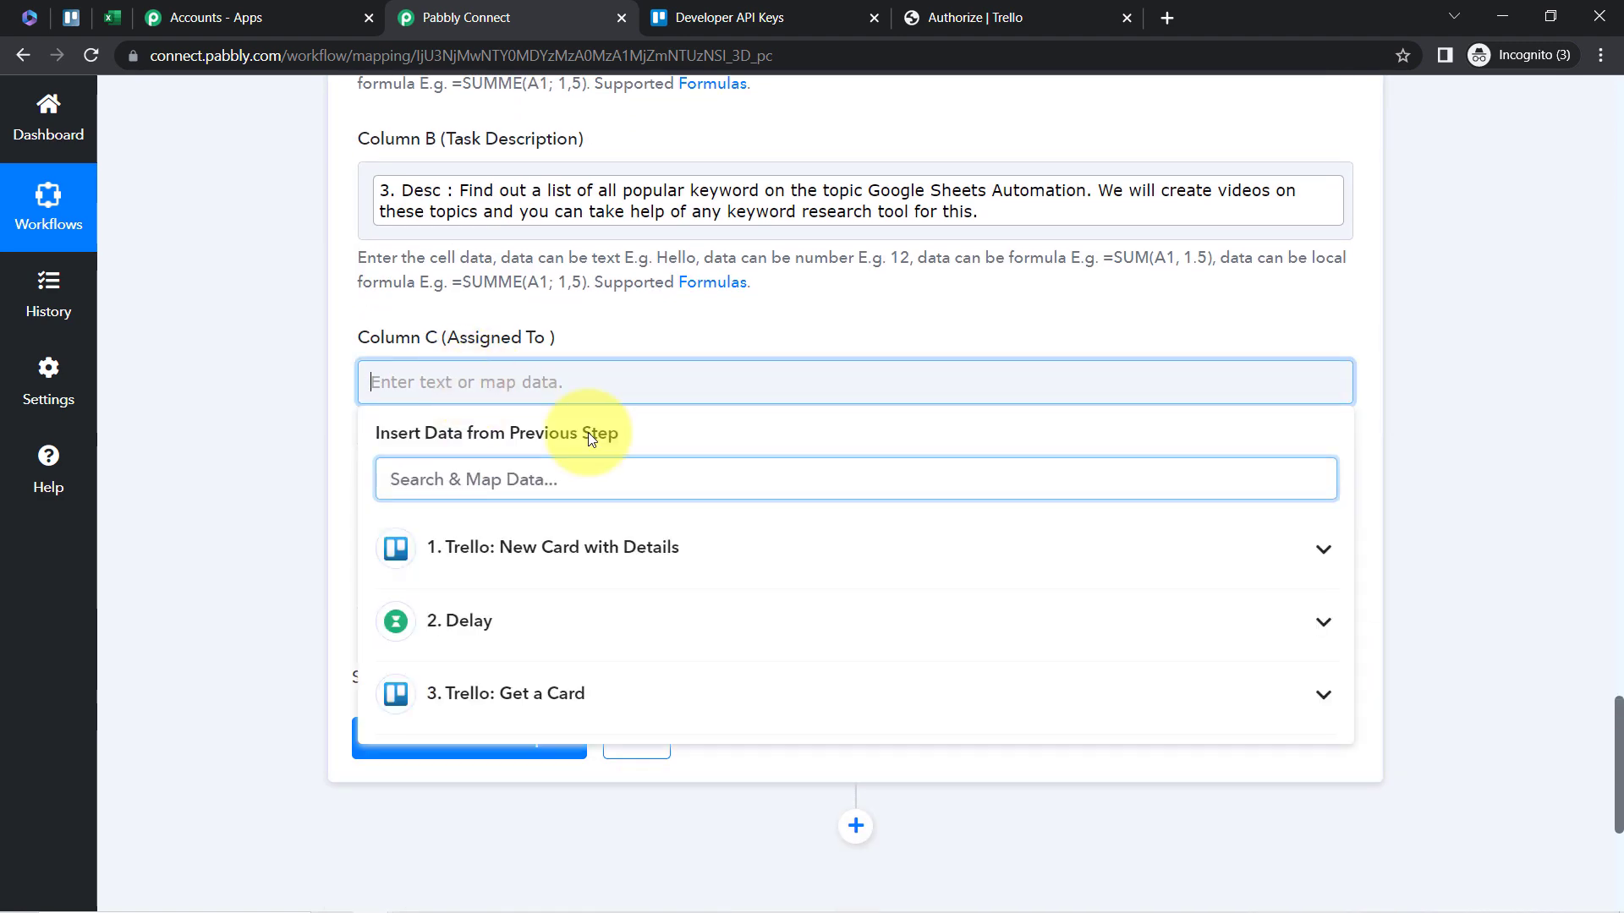
click(453, 690)
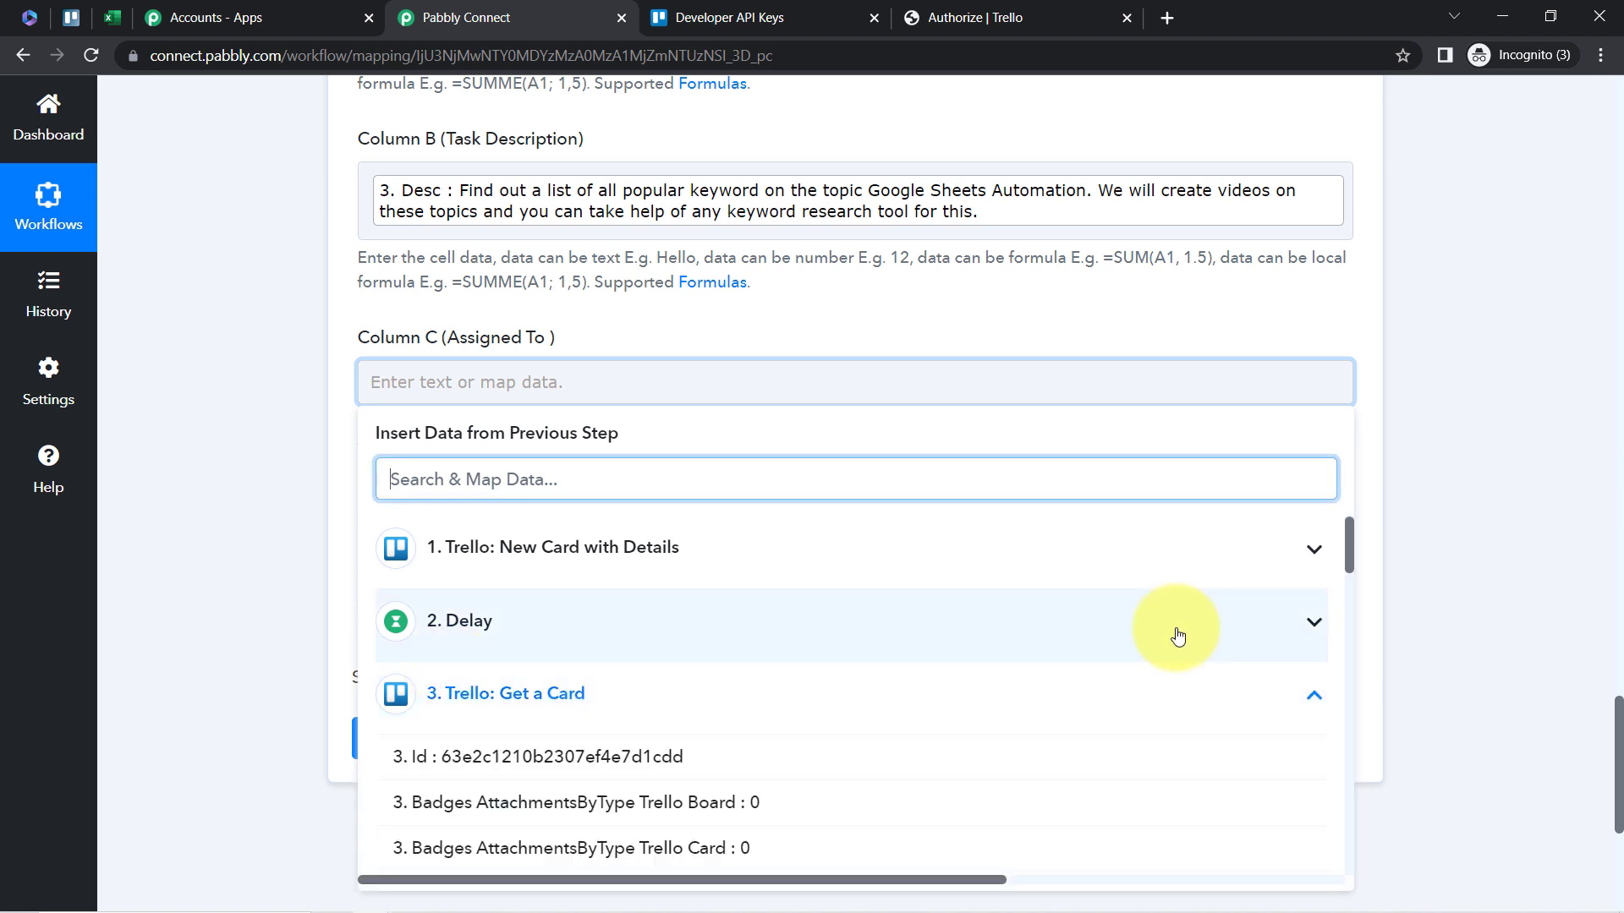
drag(1352, 535, 1338, 704)
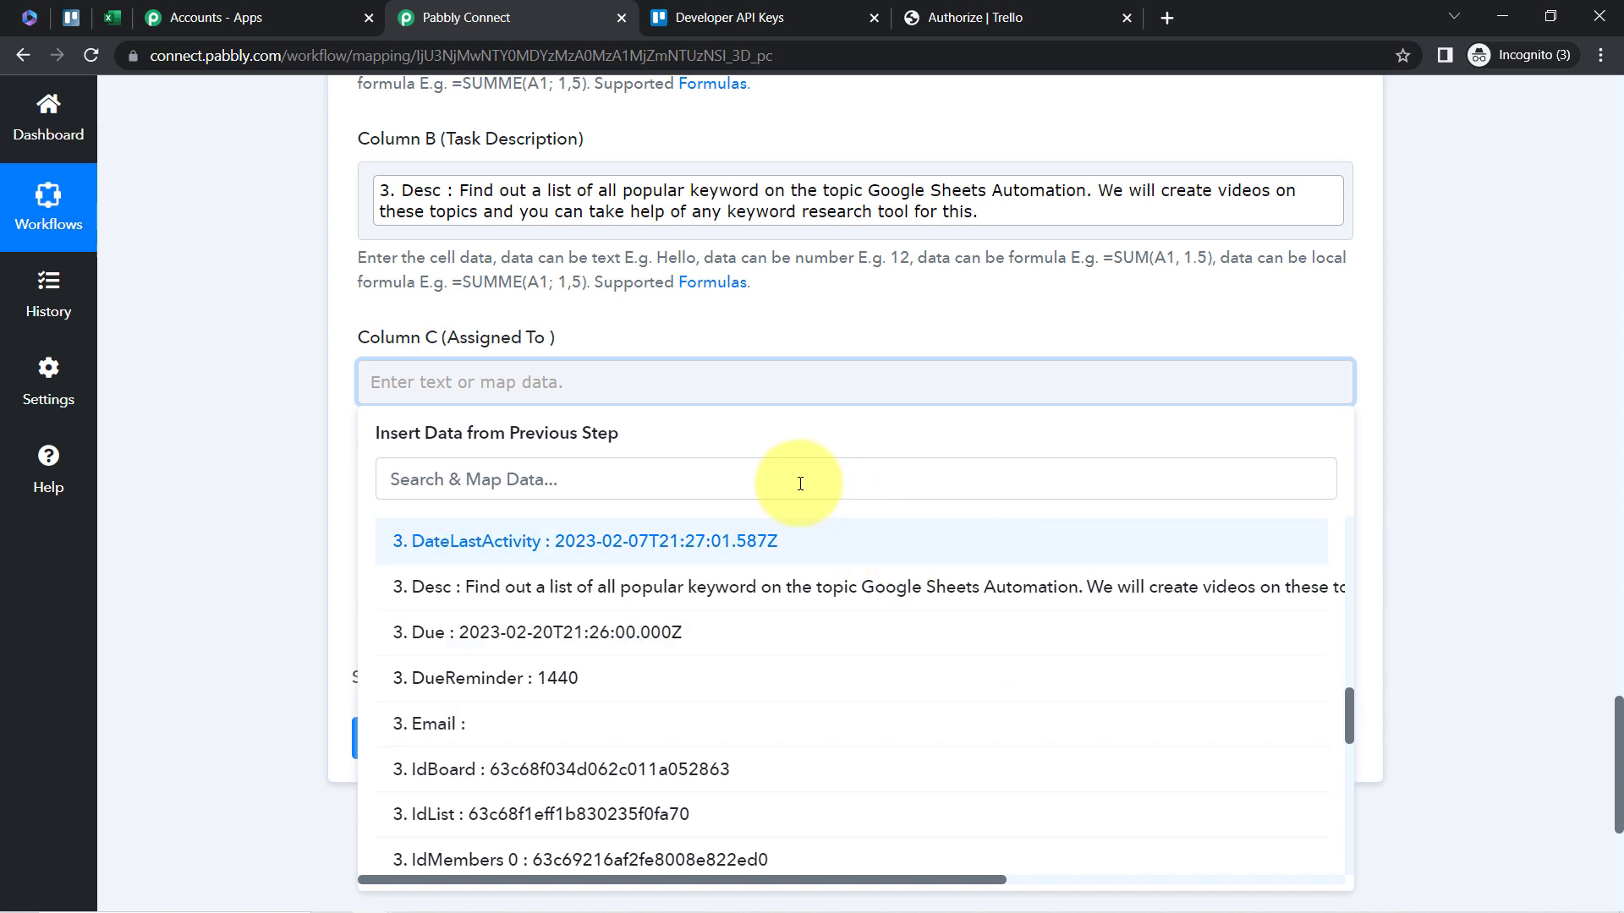
click(512, 342)
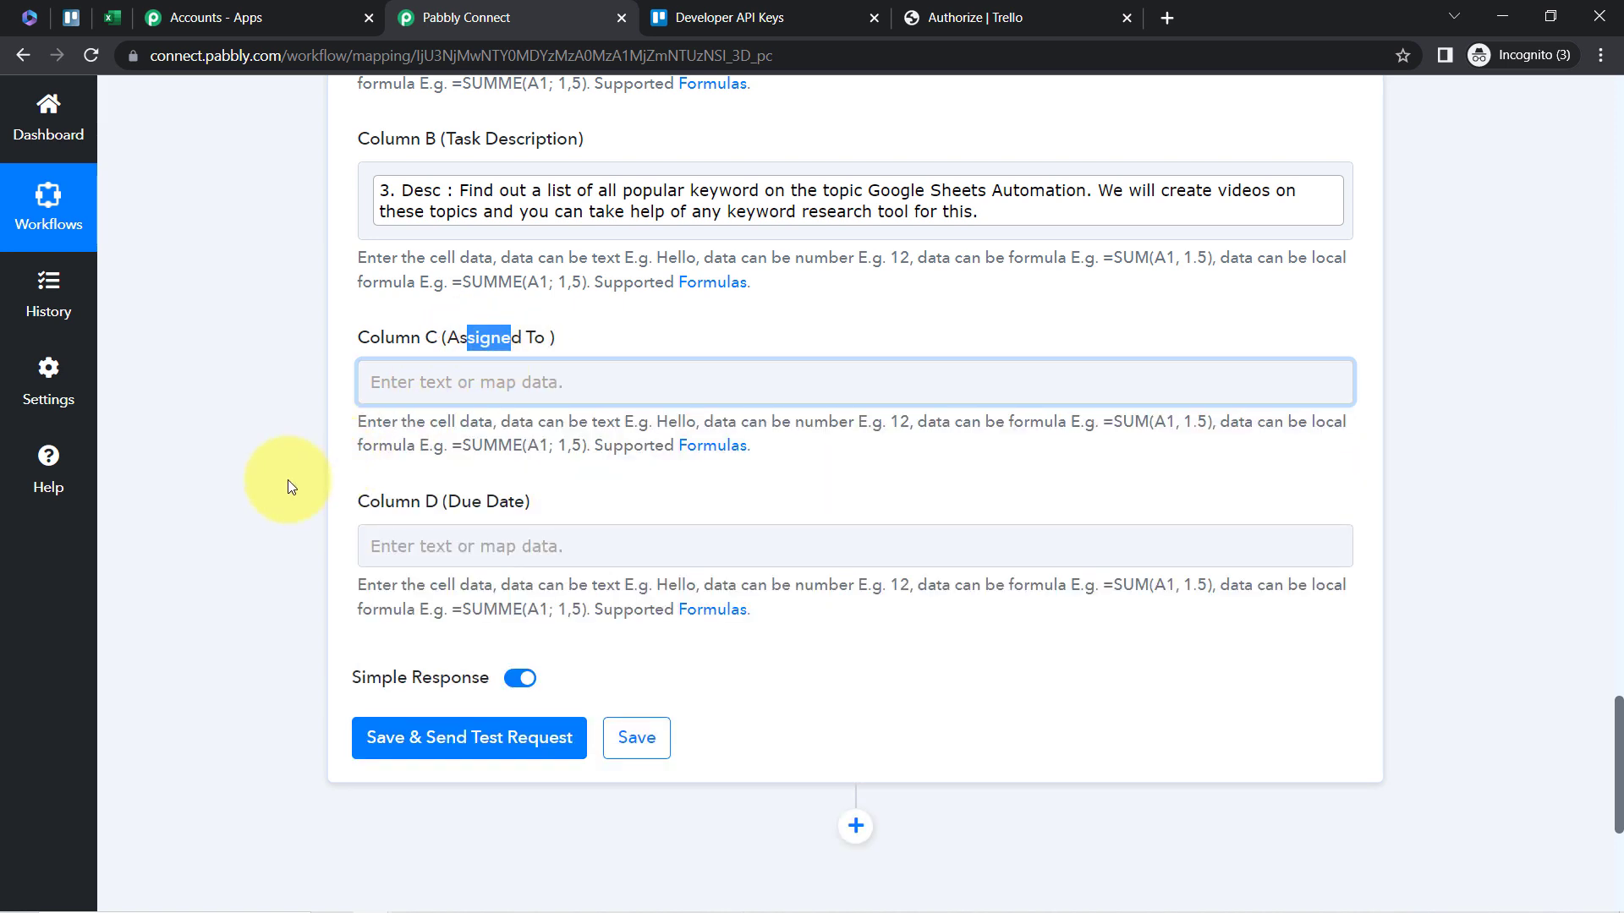
click(531, 356)
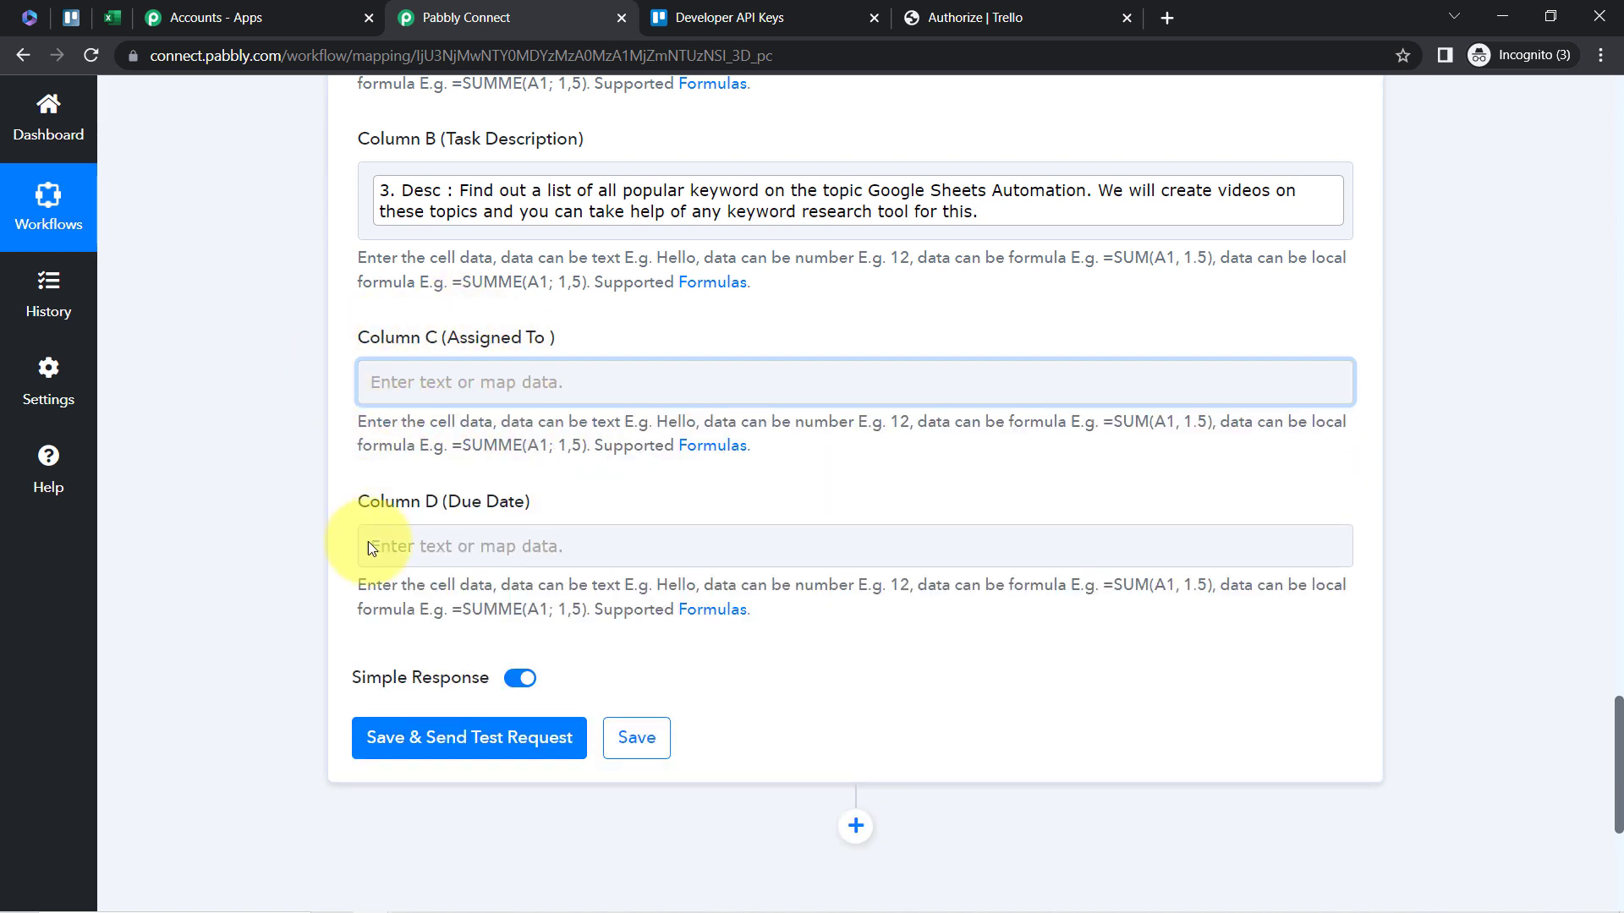
- Map Column D (Due Date) to the Badges Due value from the Get a Card step
click(453, 548)
click(420, 641)
text(due)
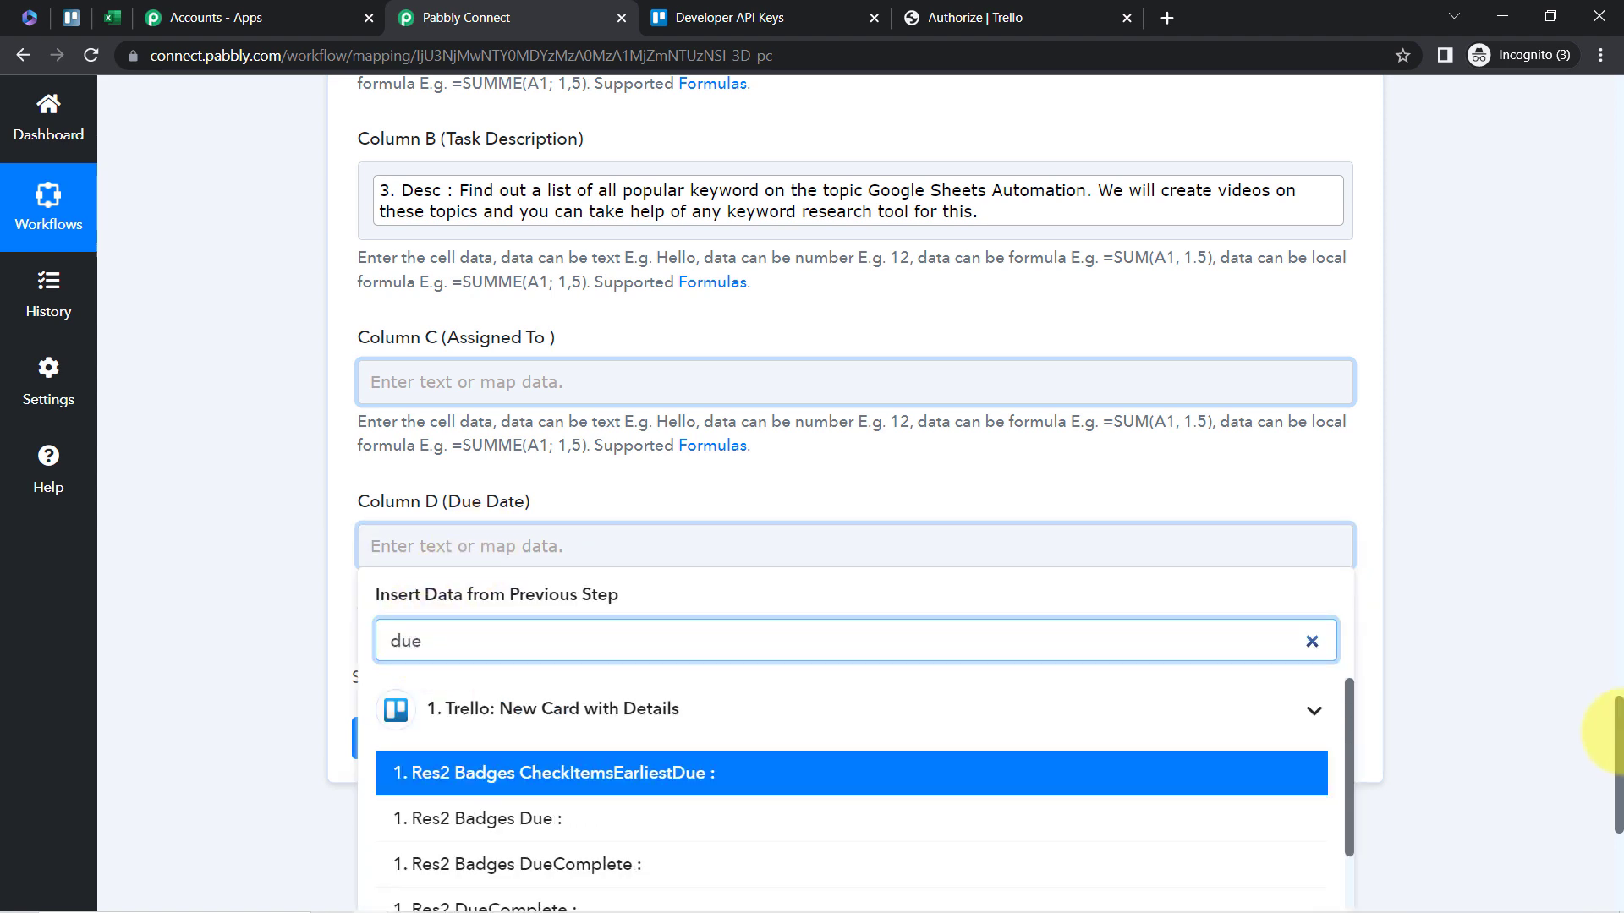
drag(1617, 710, 1617, 757)
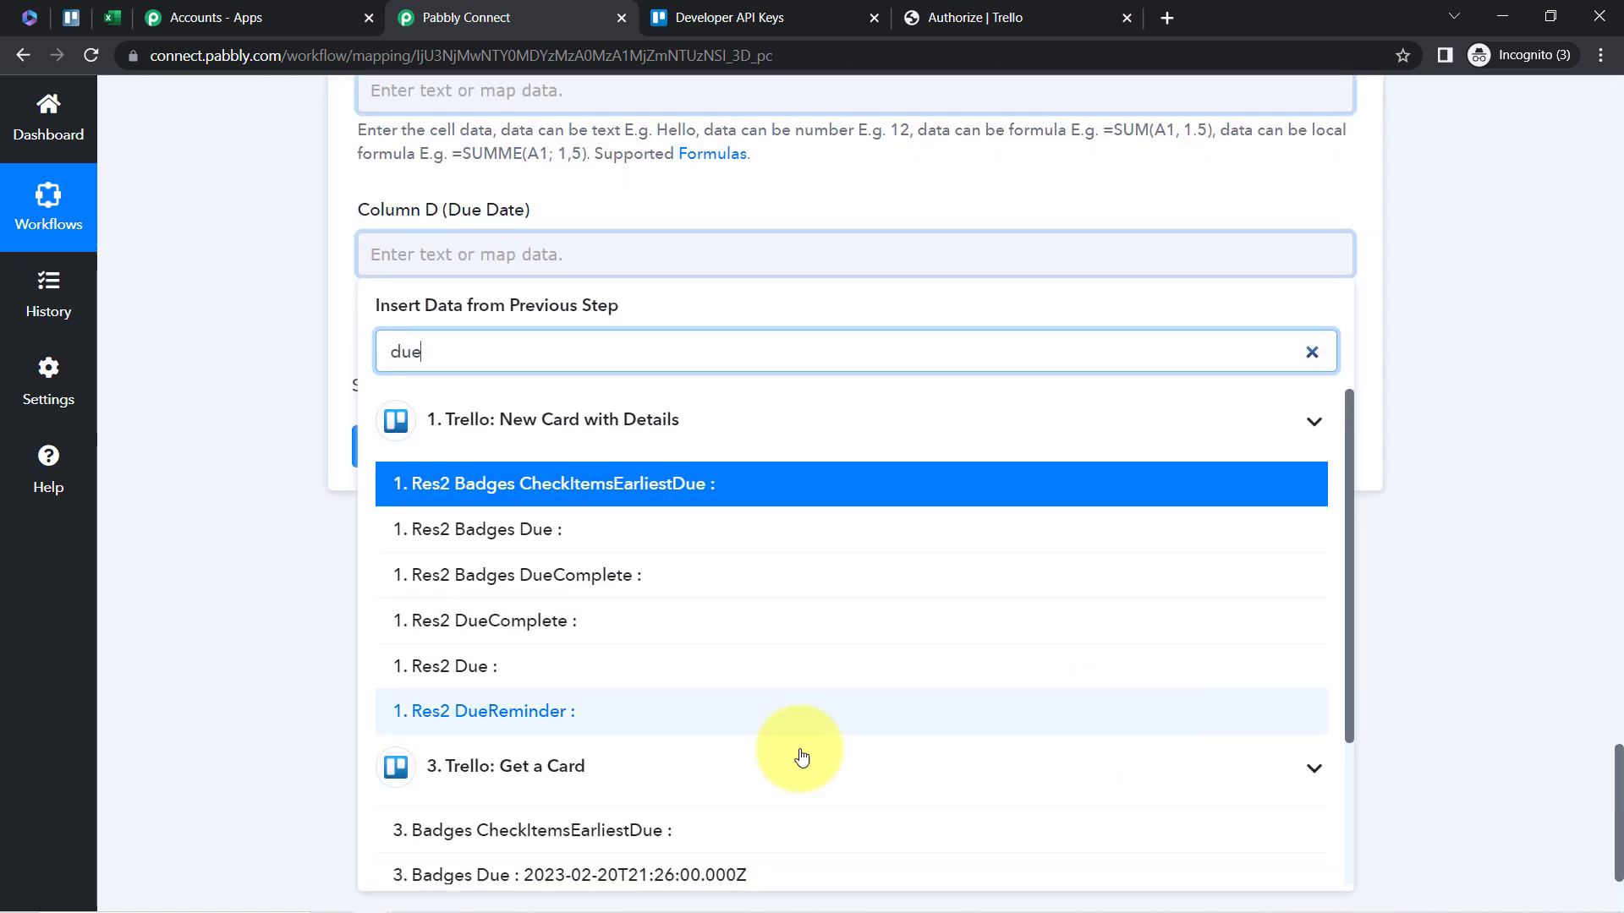
click(586, 876)
click(283, 516)
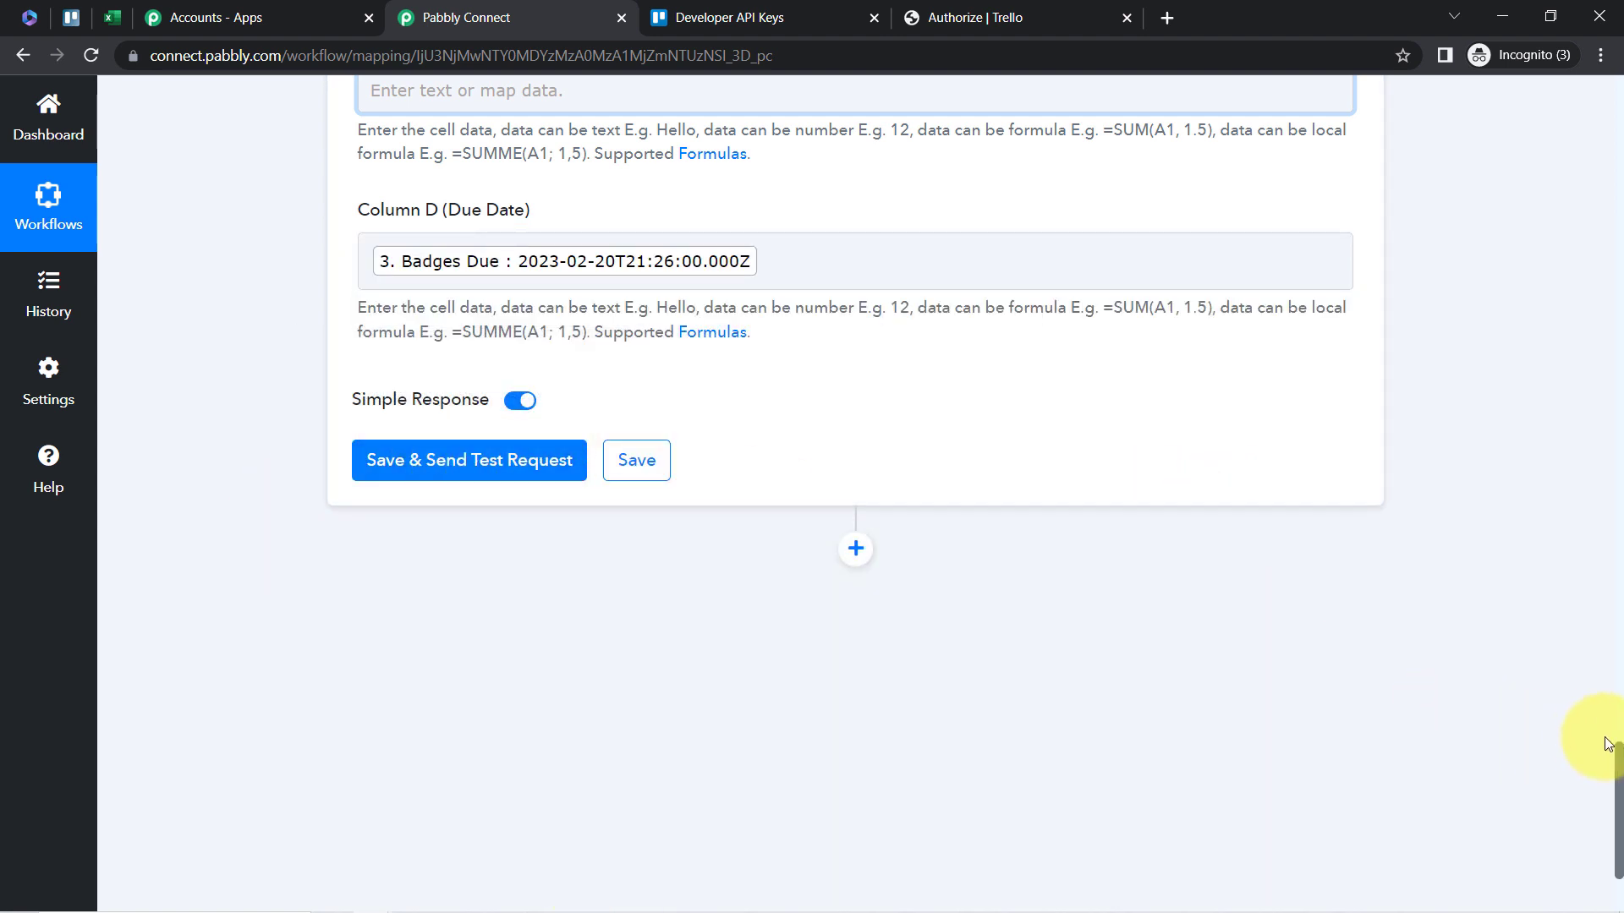
drag(1618, 772, 1599, 714)
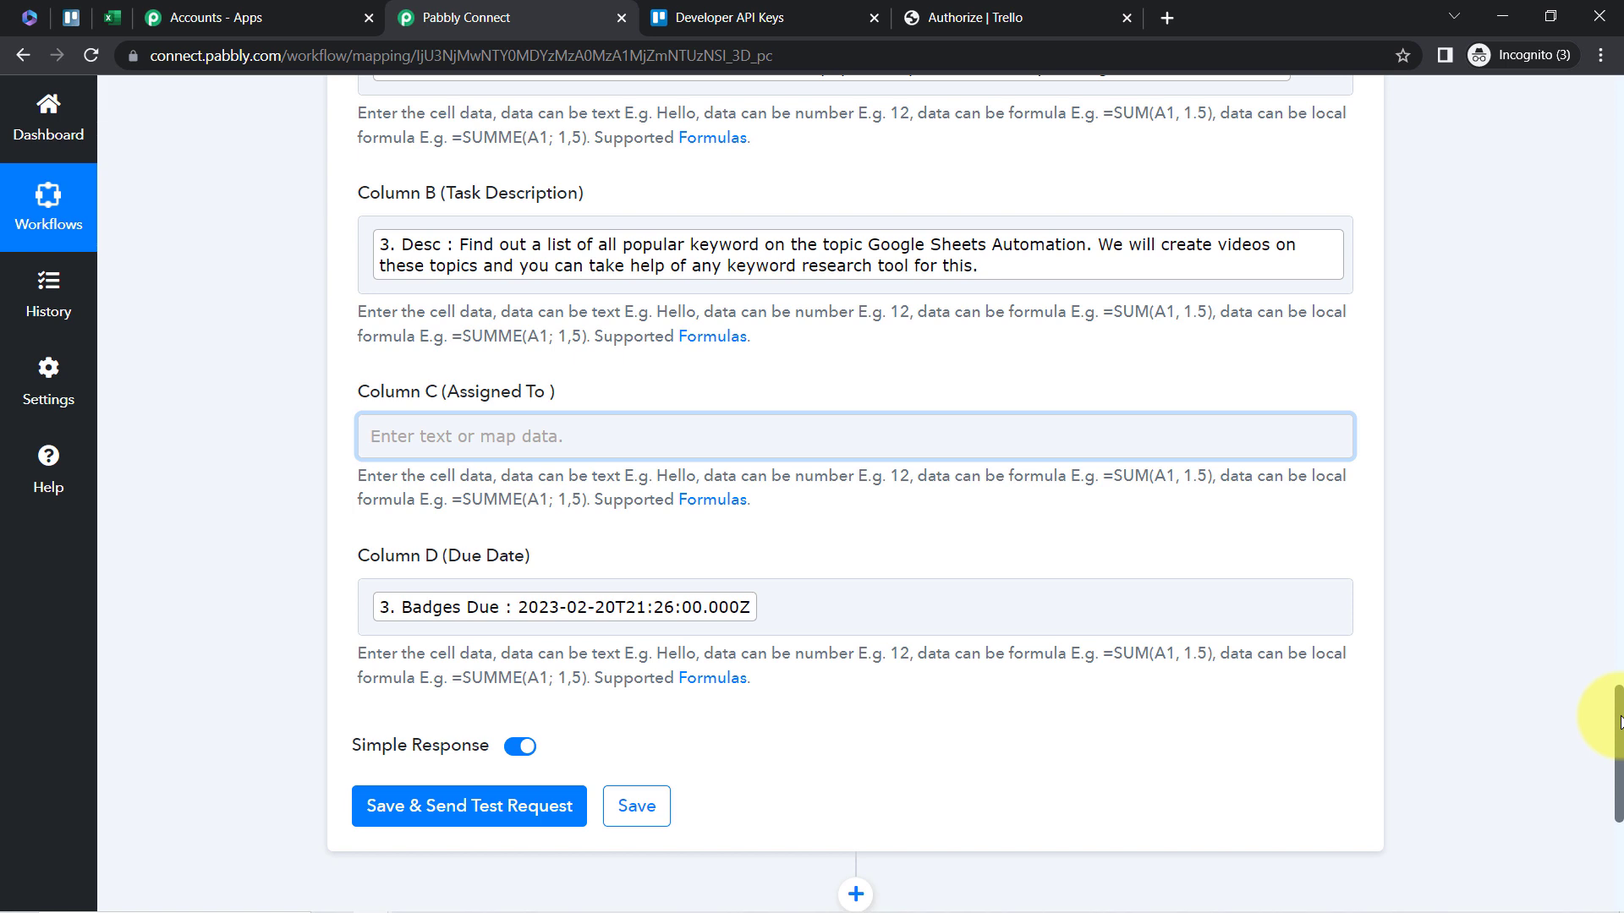
drag(1620, 722, 1618, 711)
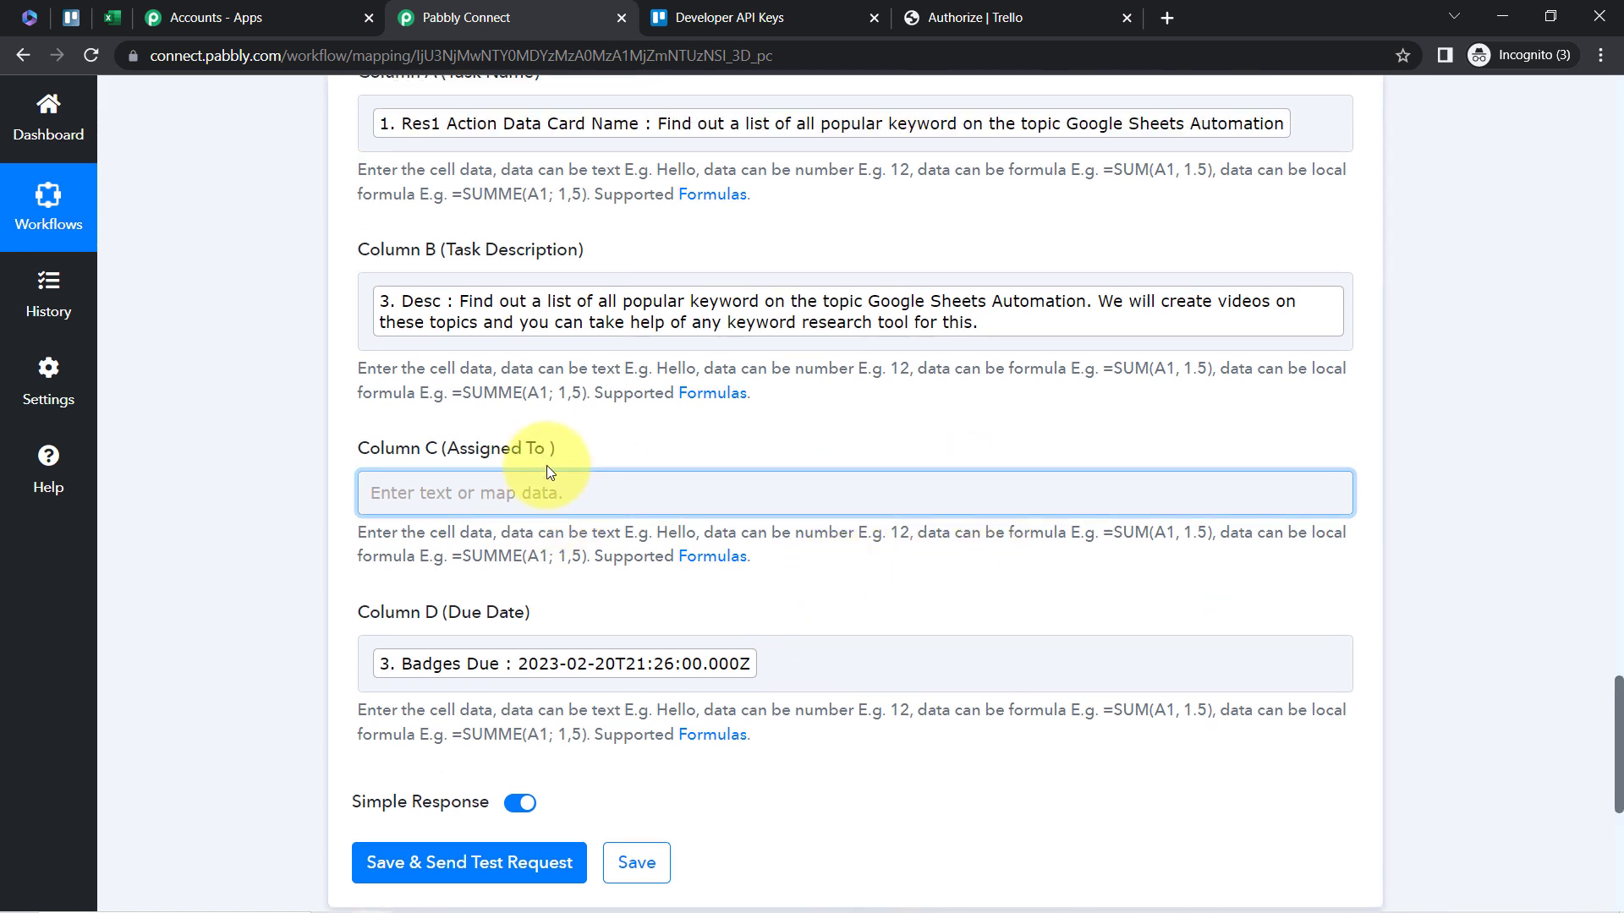
click(534, 490)
text(adrg)
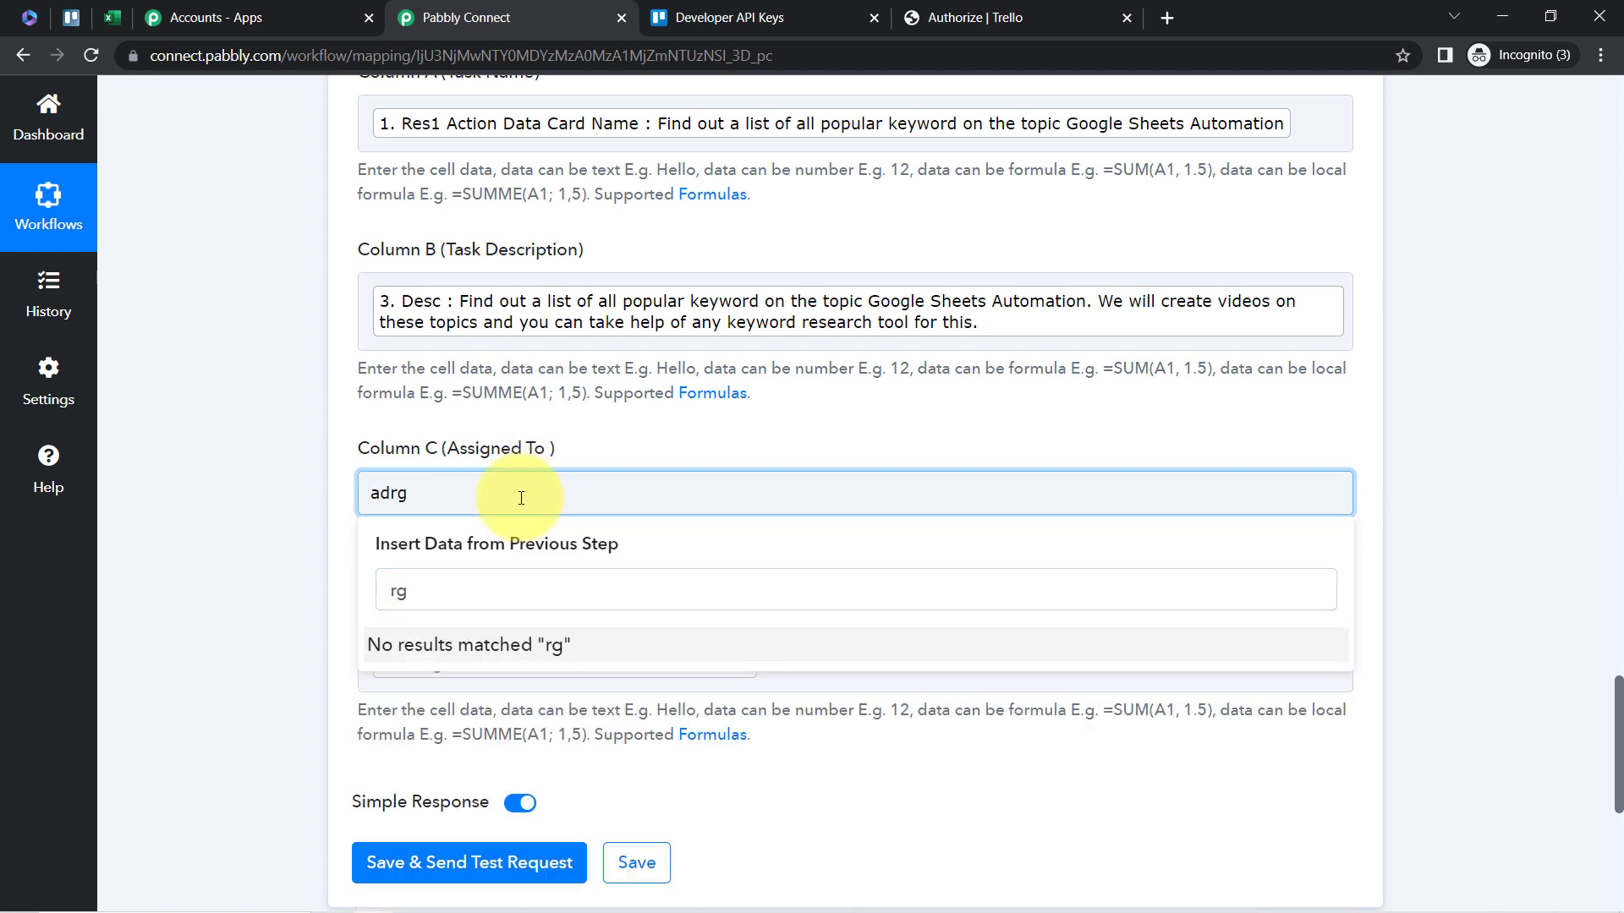
key(BackSpace)
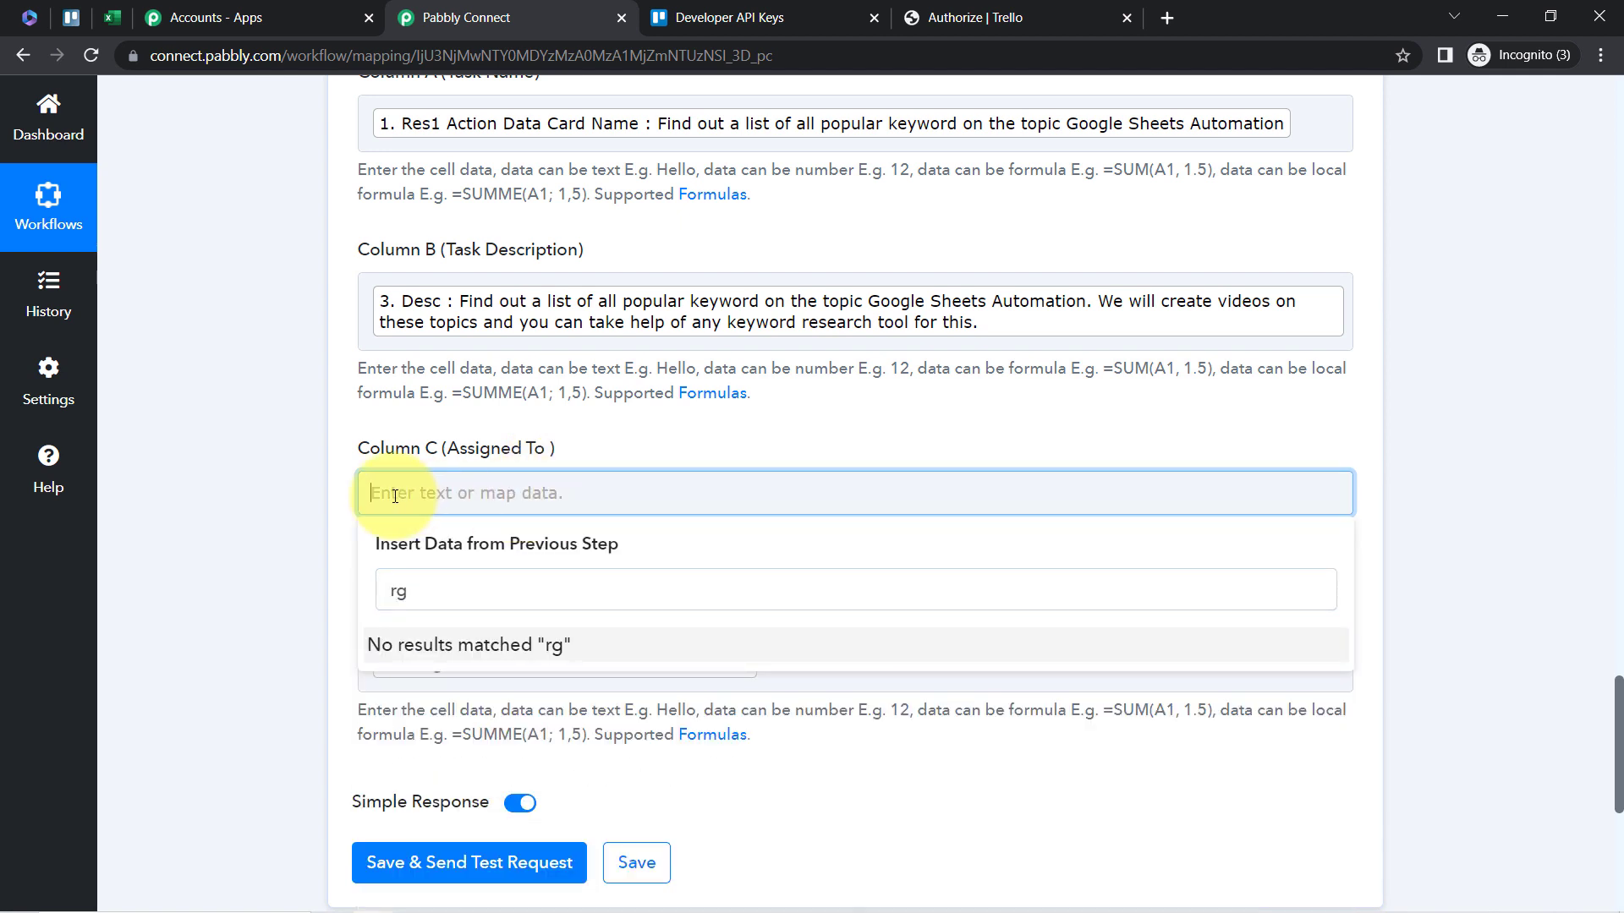
click(302, 535)
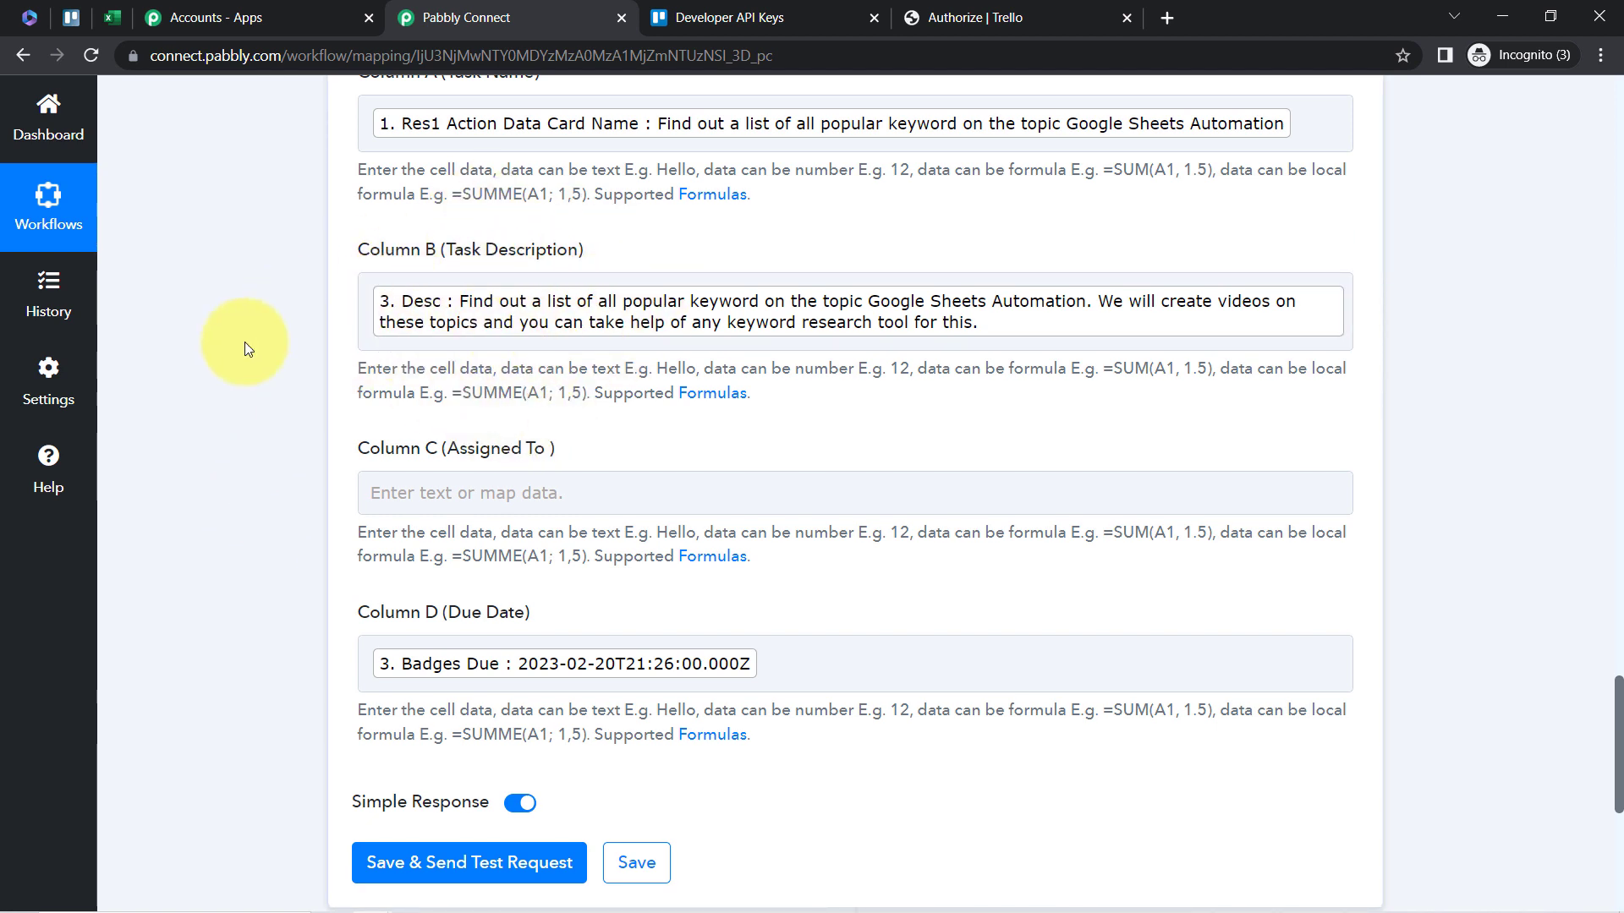
- Save the Excel action and send its test request, and reload the Daily Task Update spreadsheet
drag(1620, 723, 1617, 808)
click(436, 350)
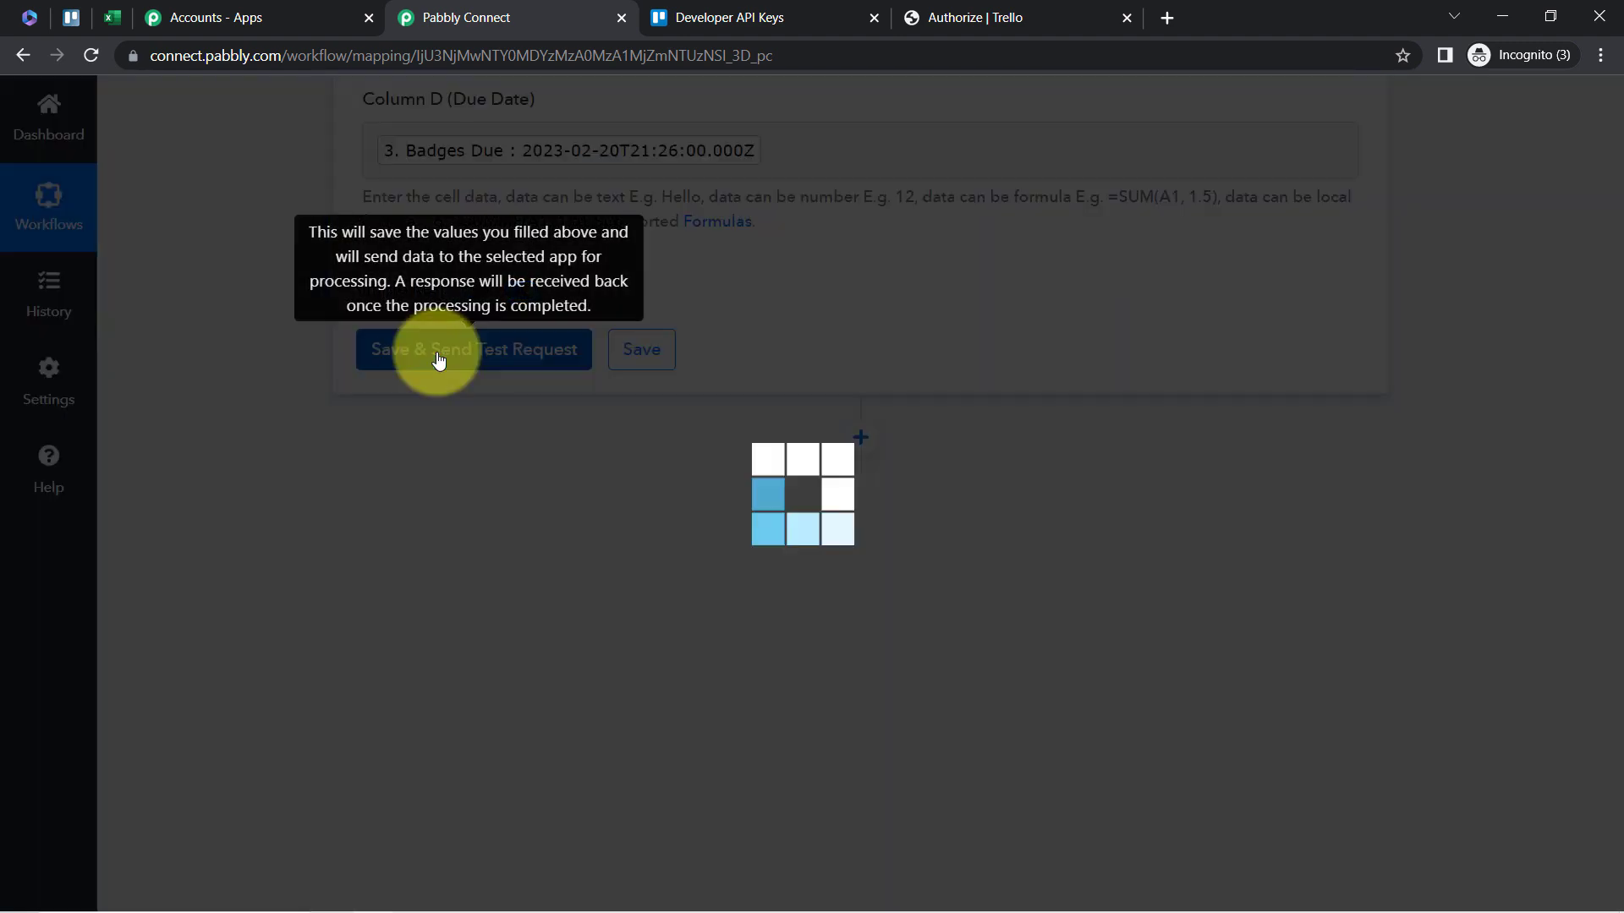
click(118, 17)
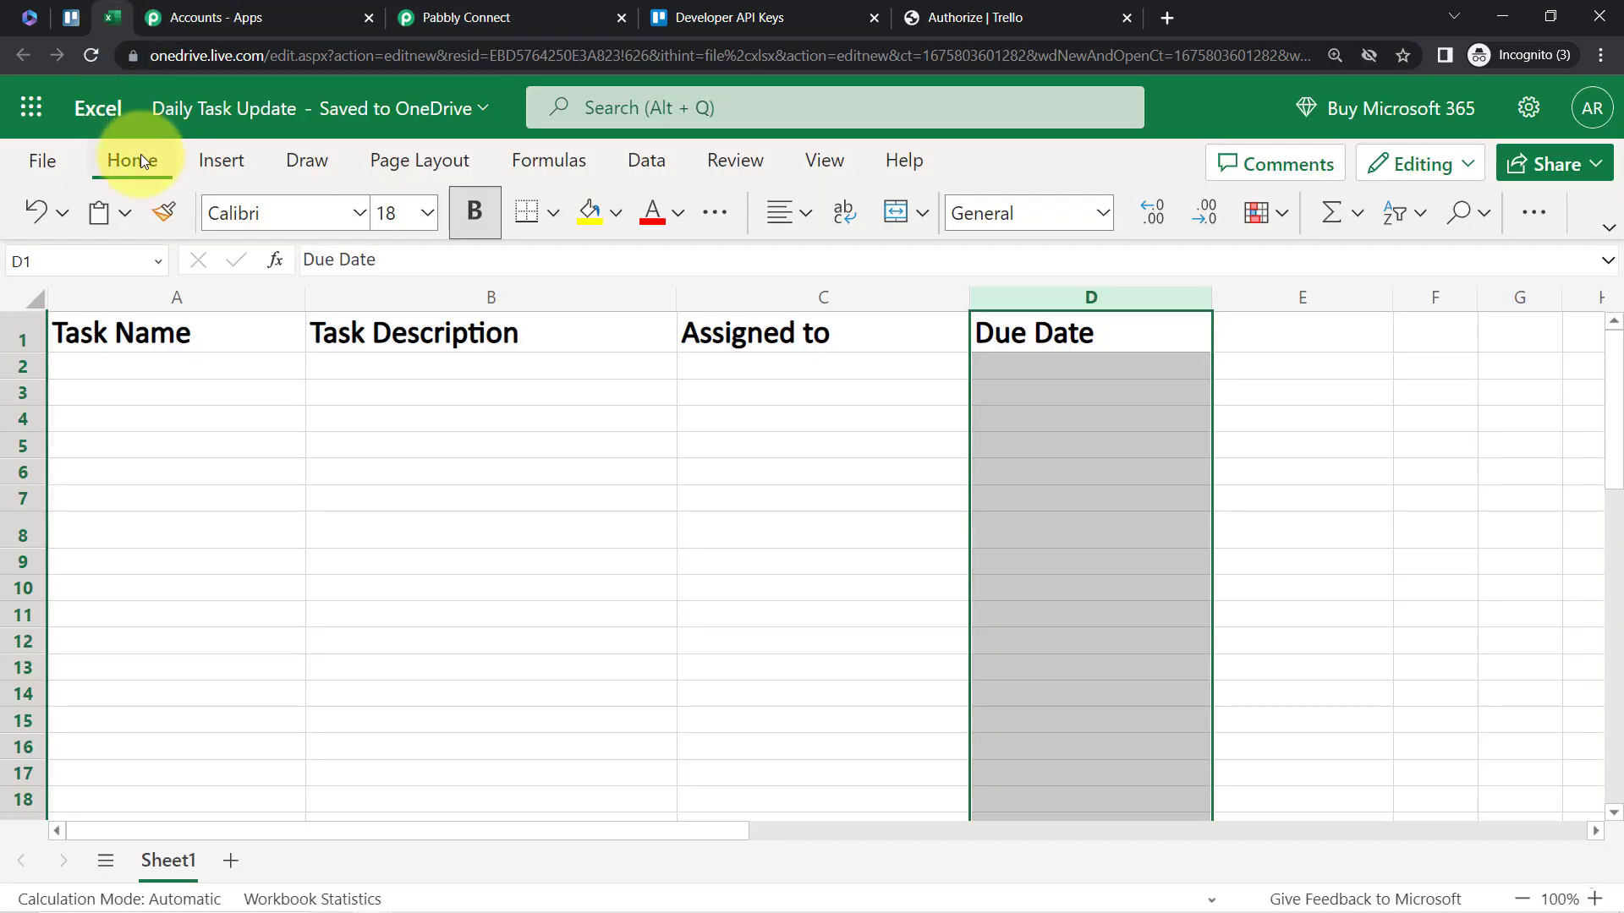
click(92, 54)
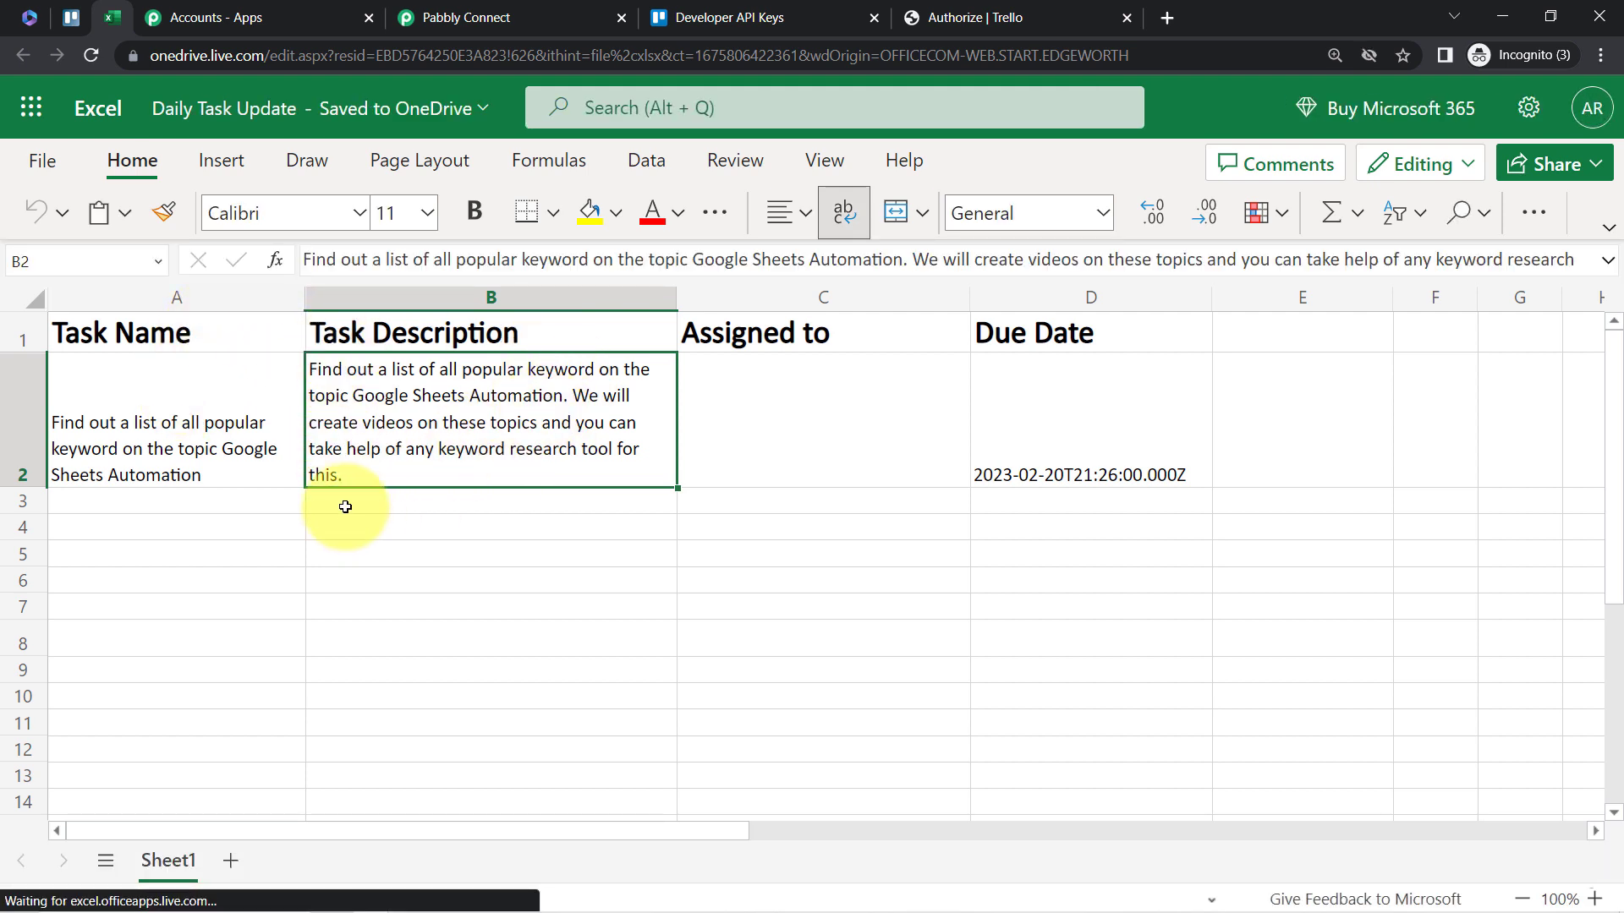
- Check the new row's Task Name, Task Description, Assigned to and Due Date cells against the card on the Trello board
click(212, 424)
click(454, 423)
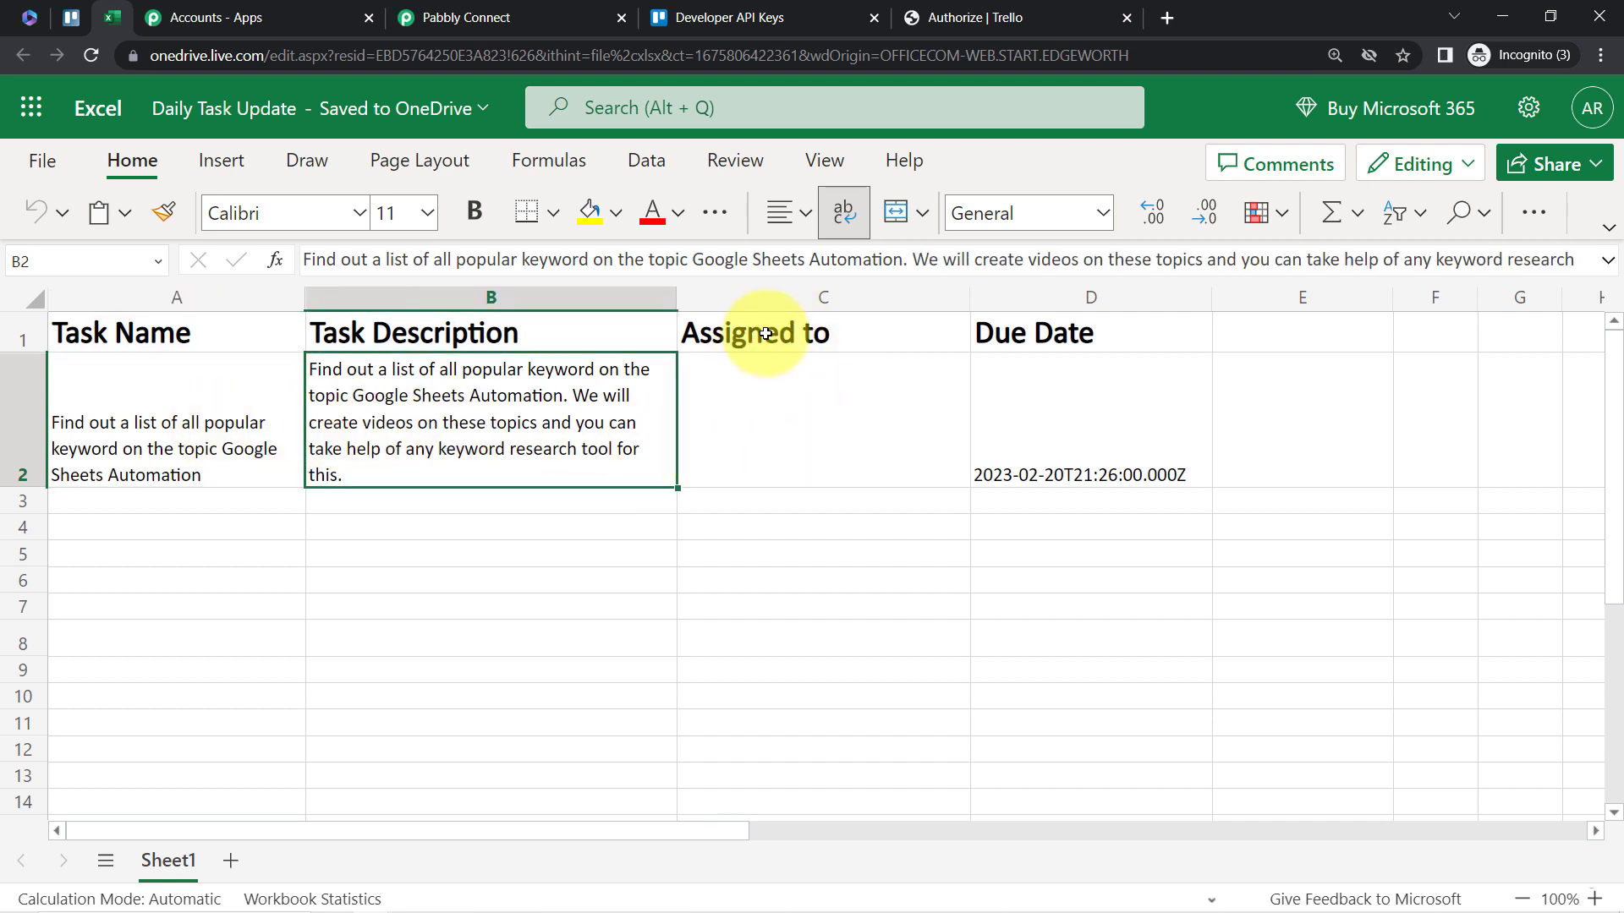
click(821, 416)
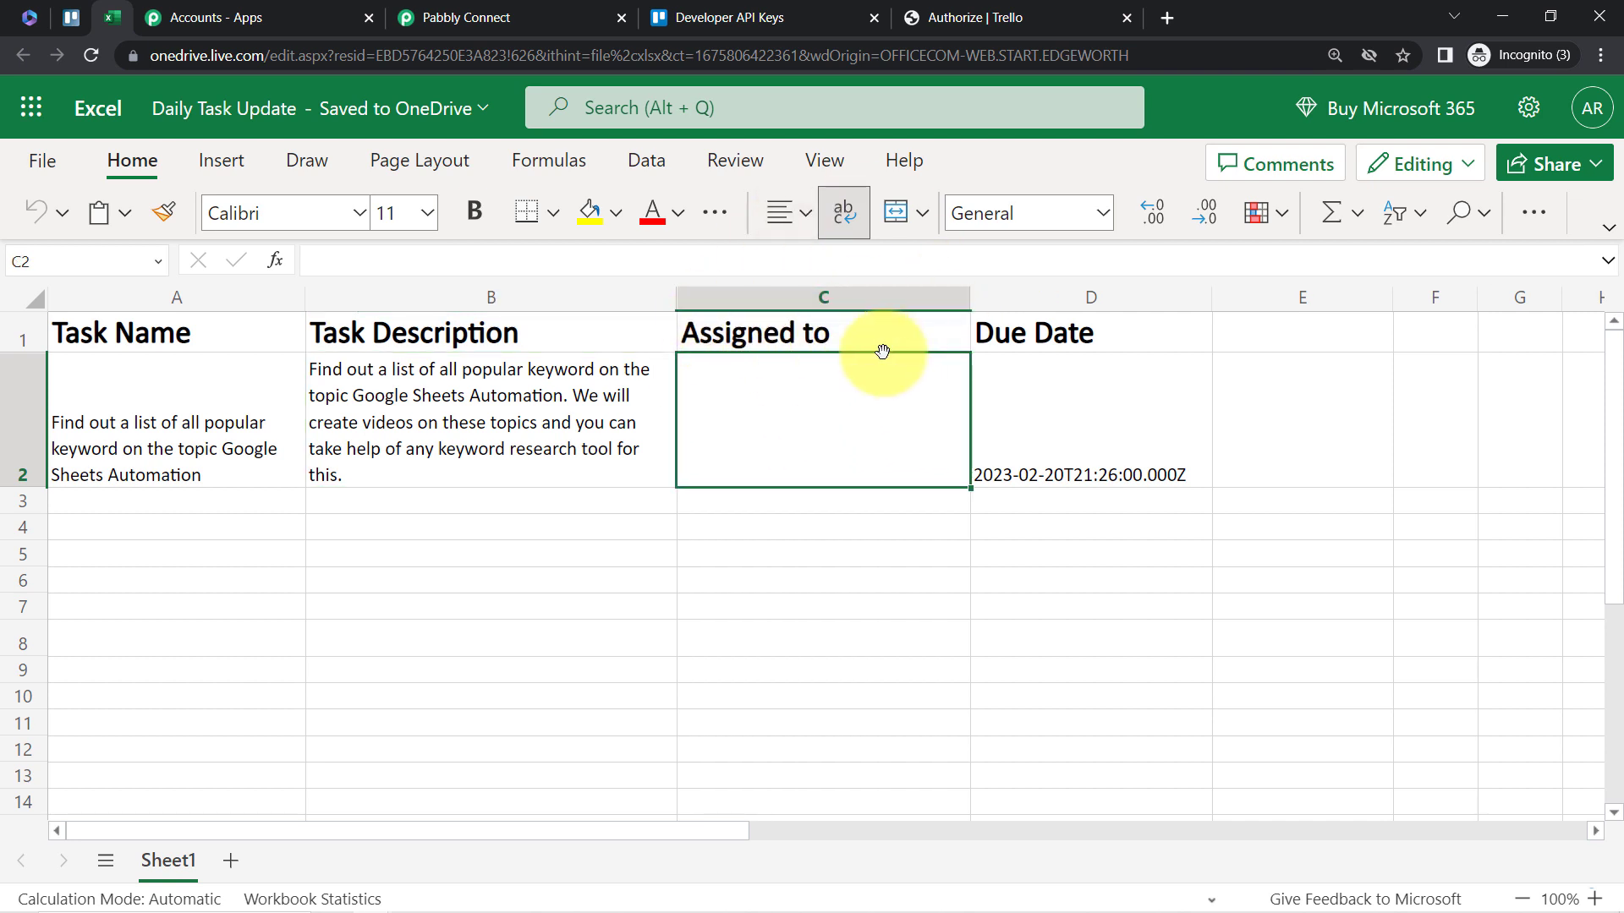
click(1072, 438)
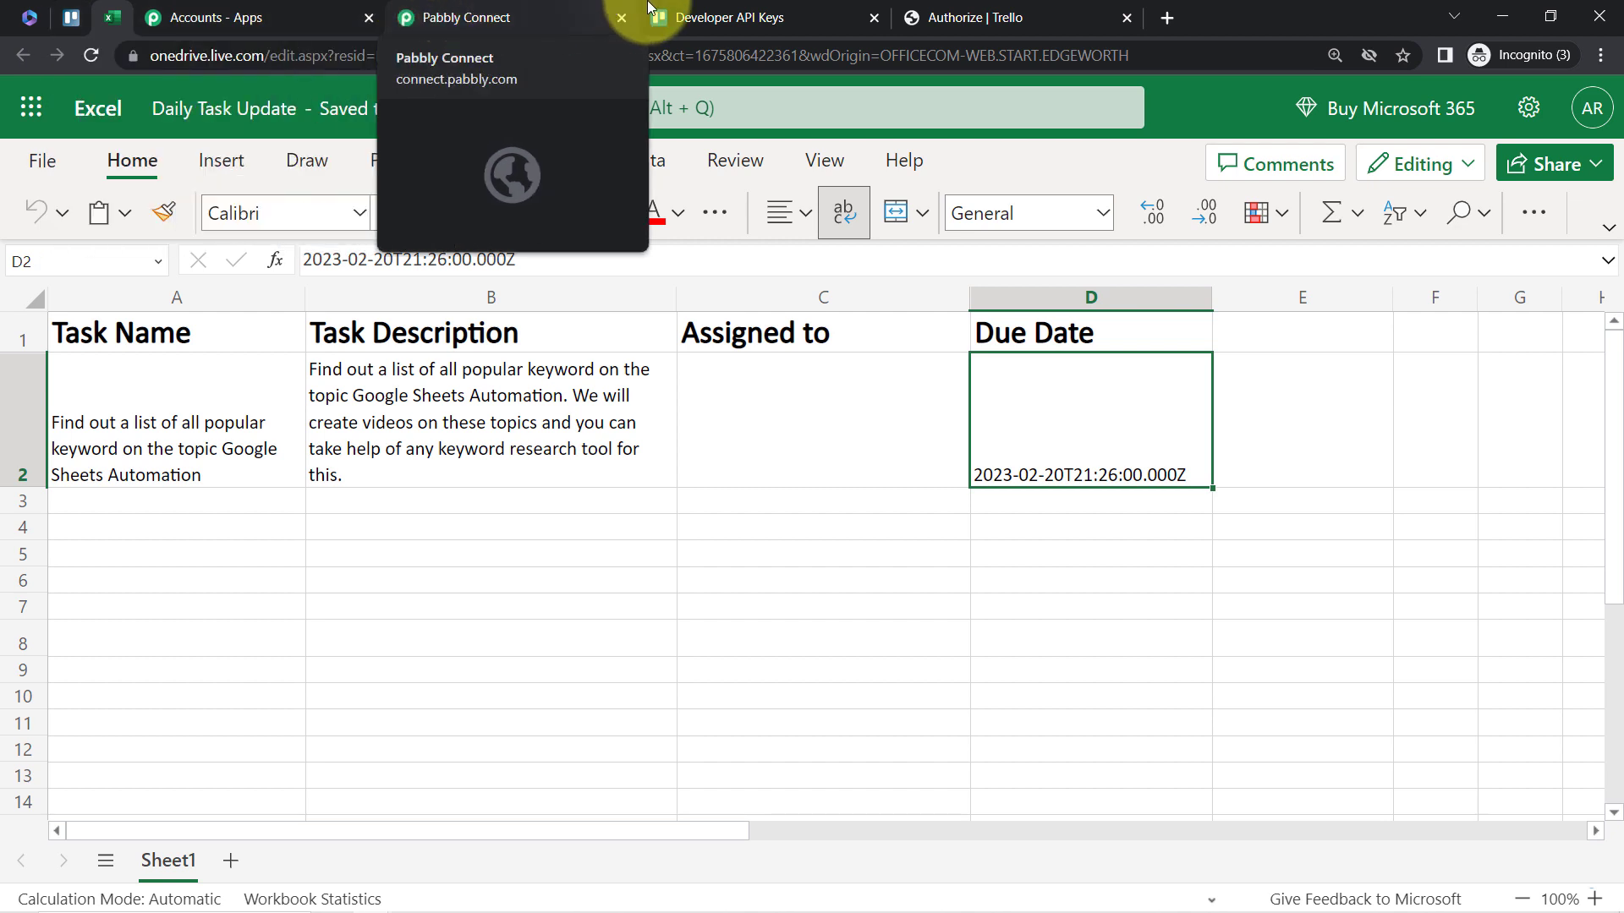
click(73, 17)
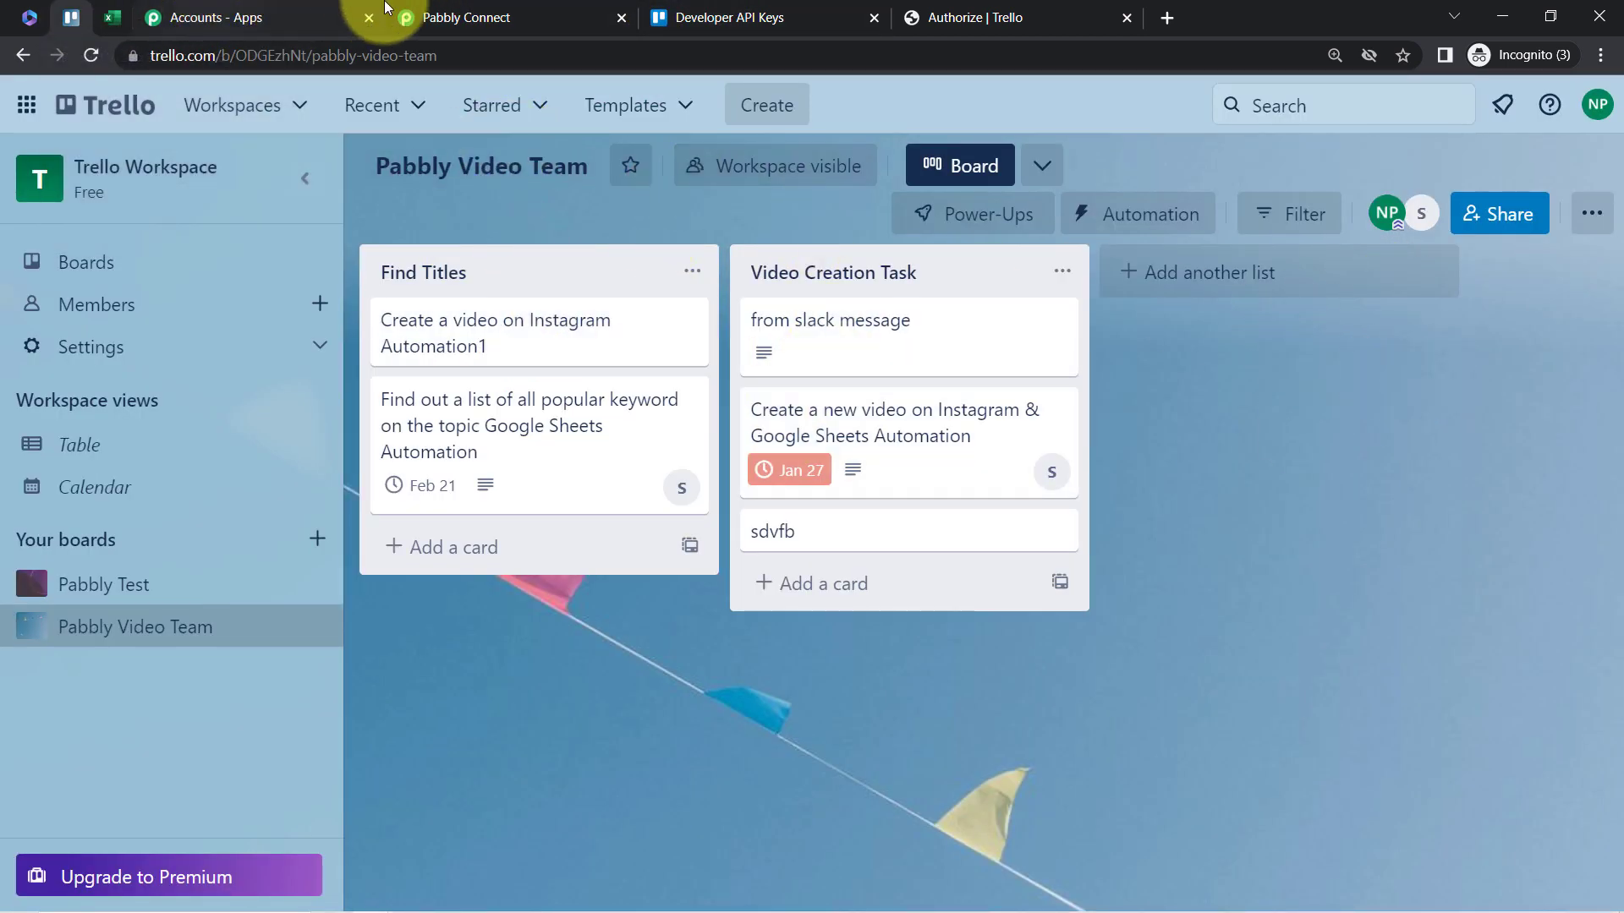
- Return to the Pabbly Connect workflow and review the Trello trigger's Instant note, board and list settings
click(449, 15)
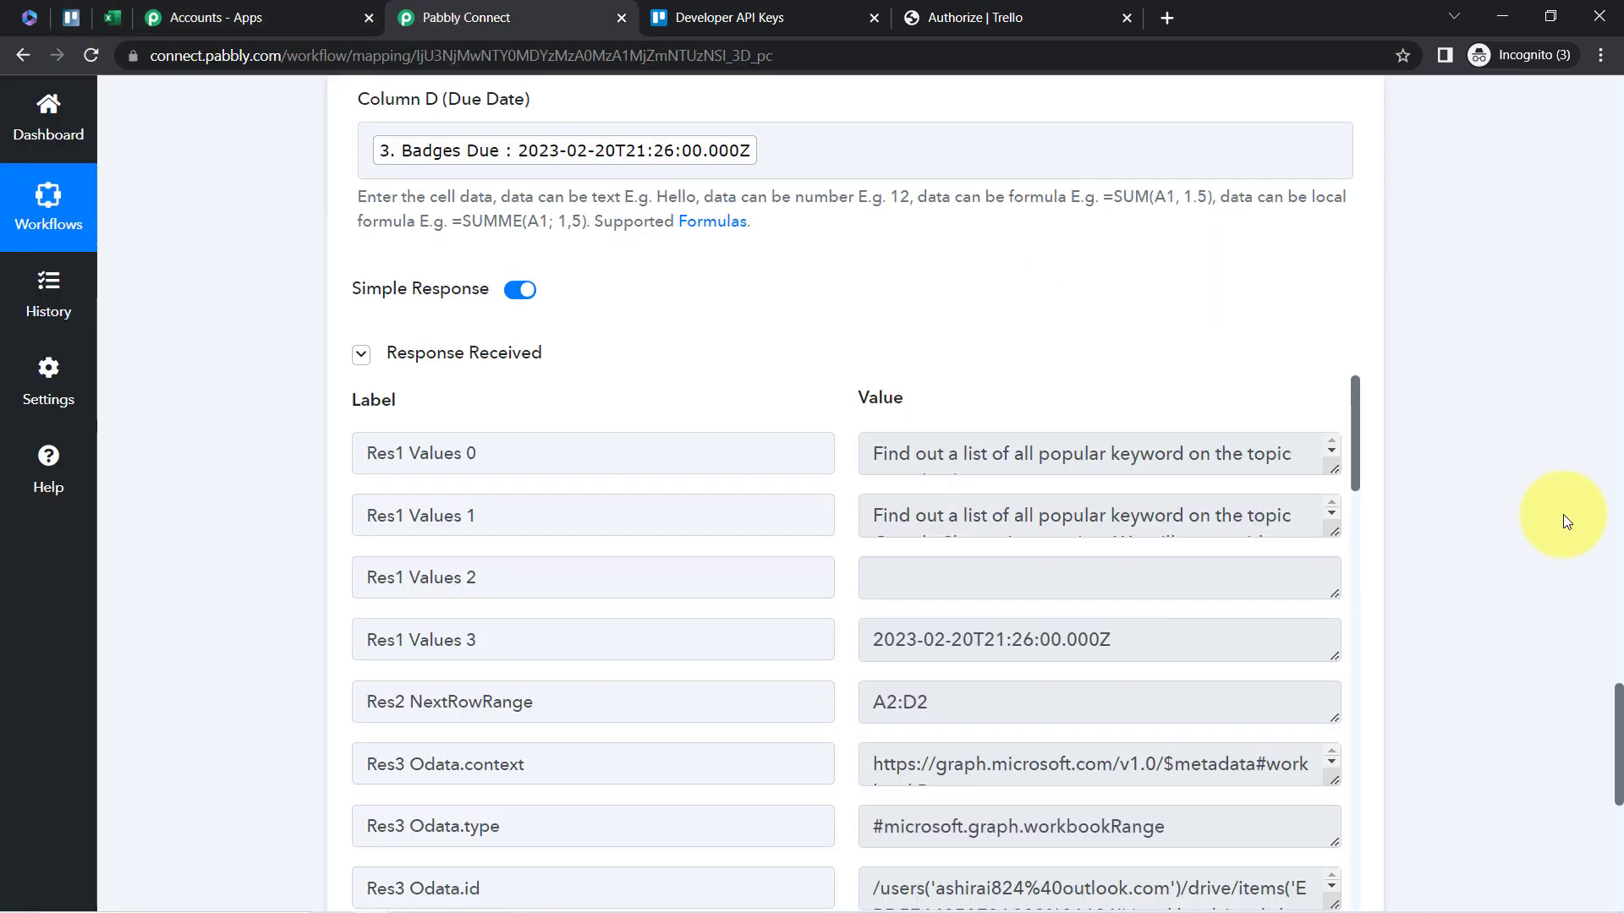
drag(1621, 723, 1605, 68)
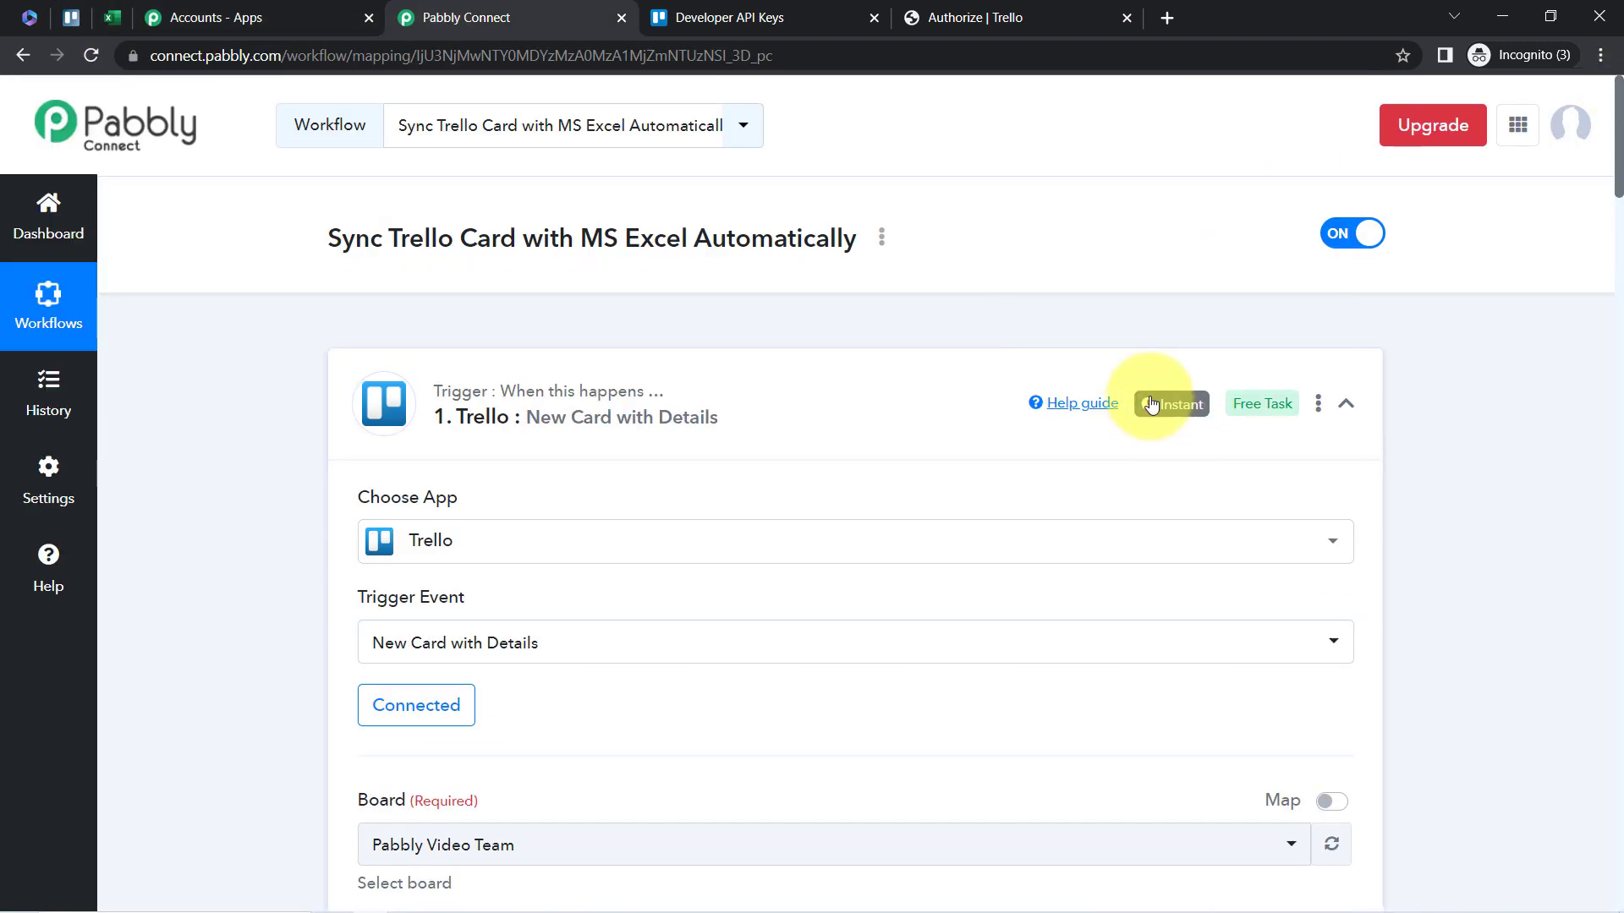
mouse_move(1168, 403)
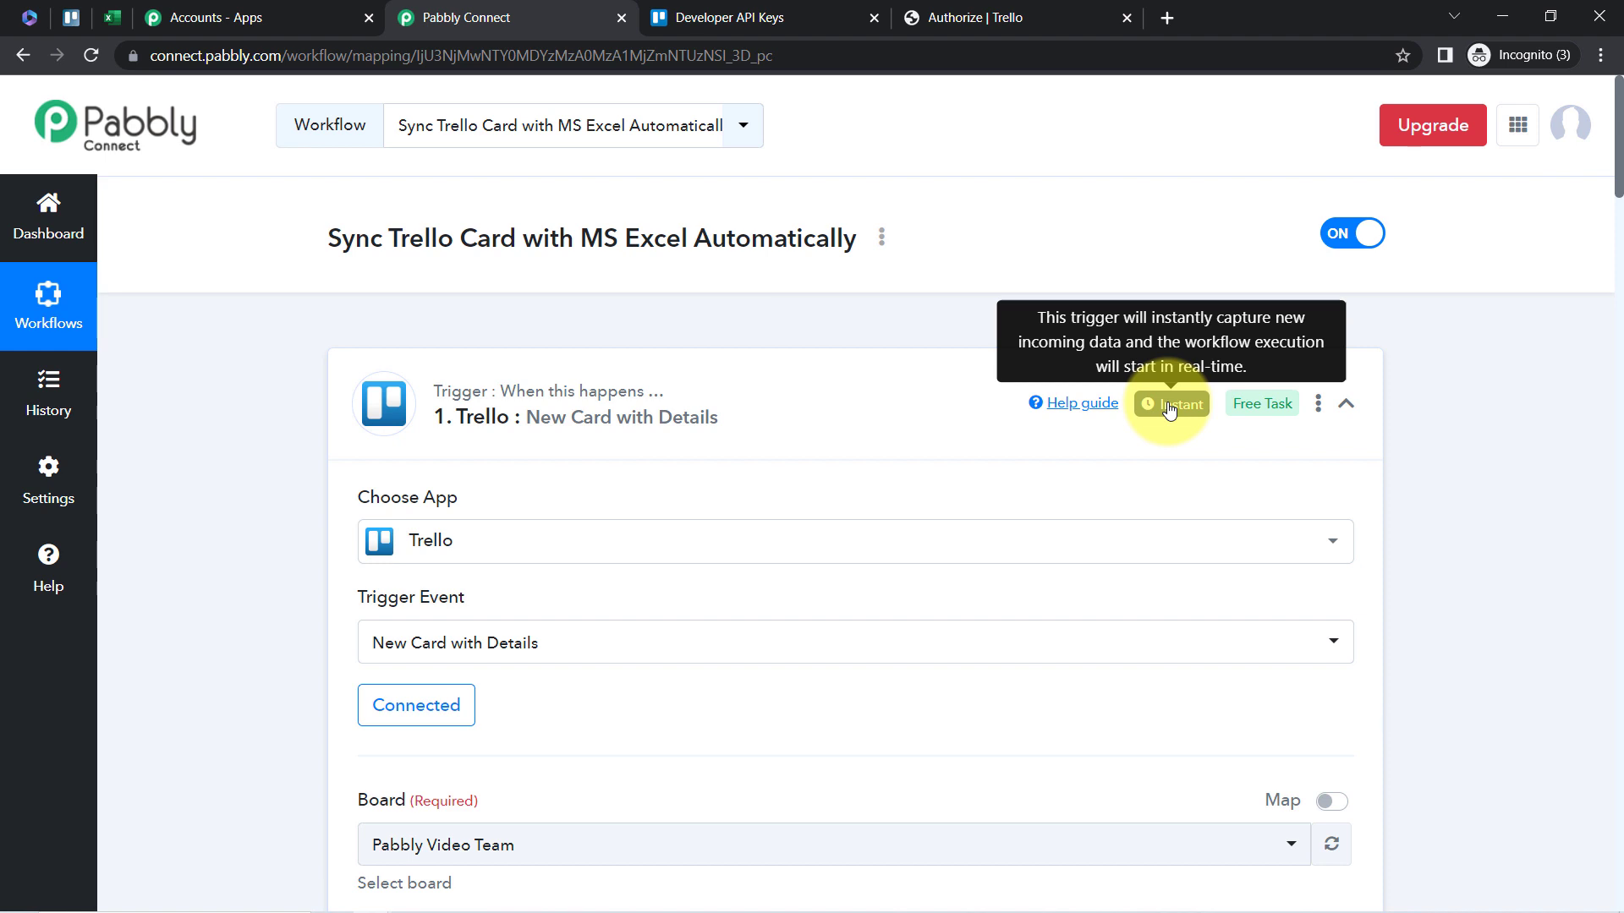
scroll(1170, 410, down, 5)
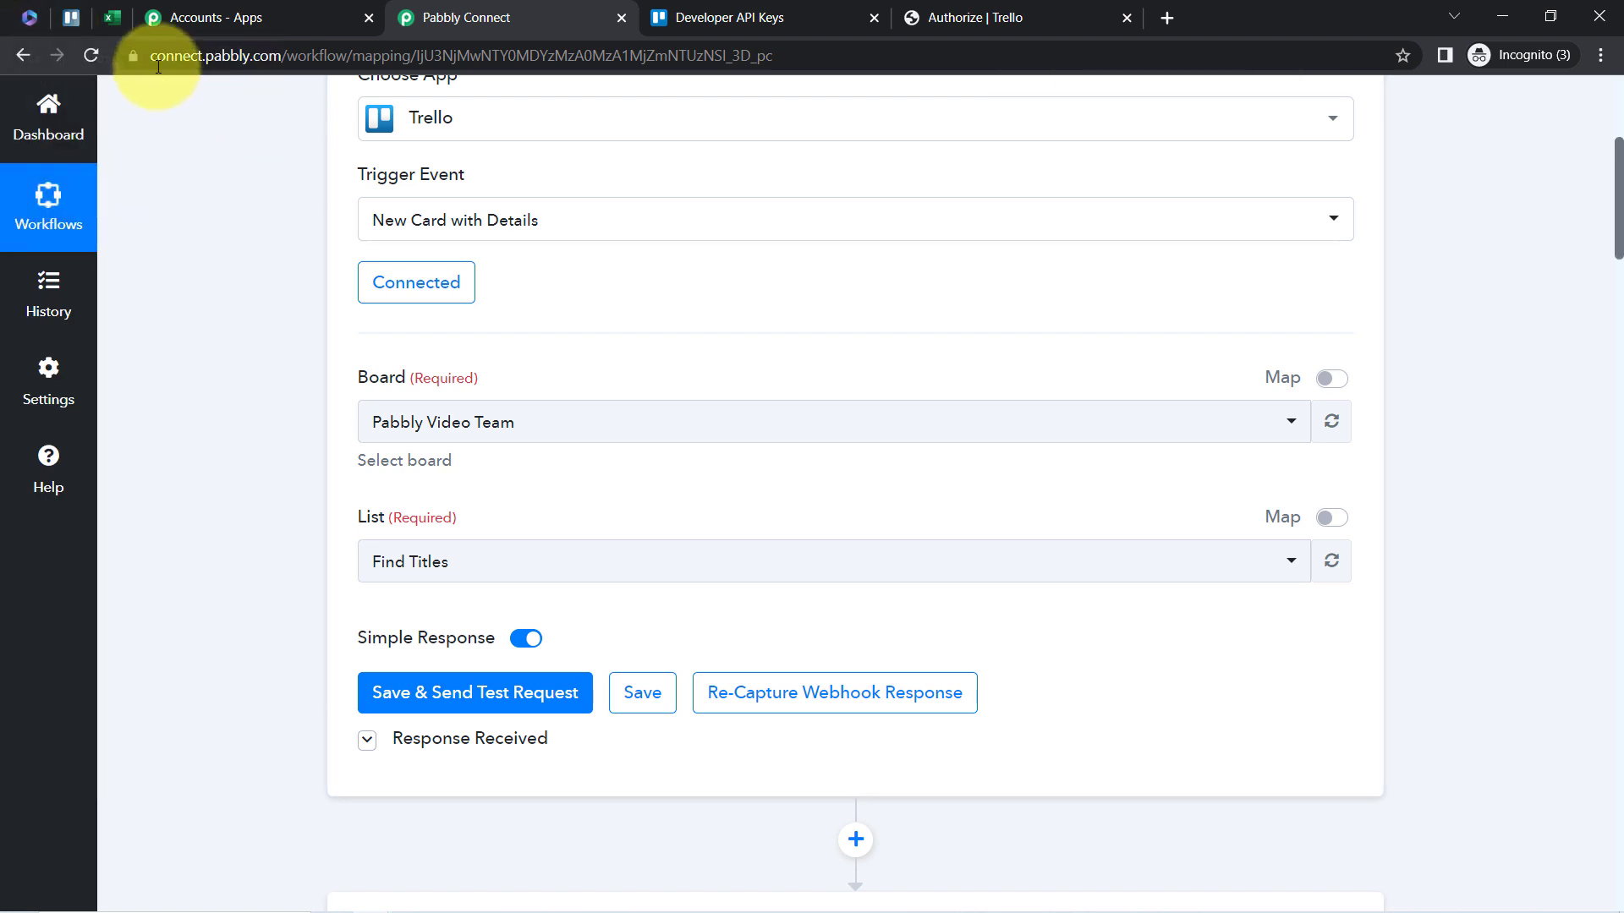
- Switch to the Daily Task Update spreadsheet and review its Task Name, Task Description and Due Date columns
click(117, 18)
click(748, 697)
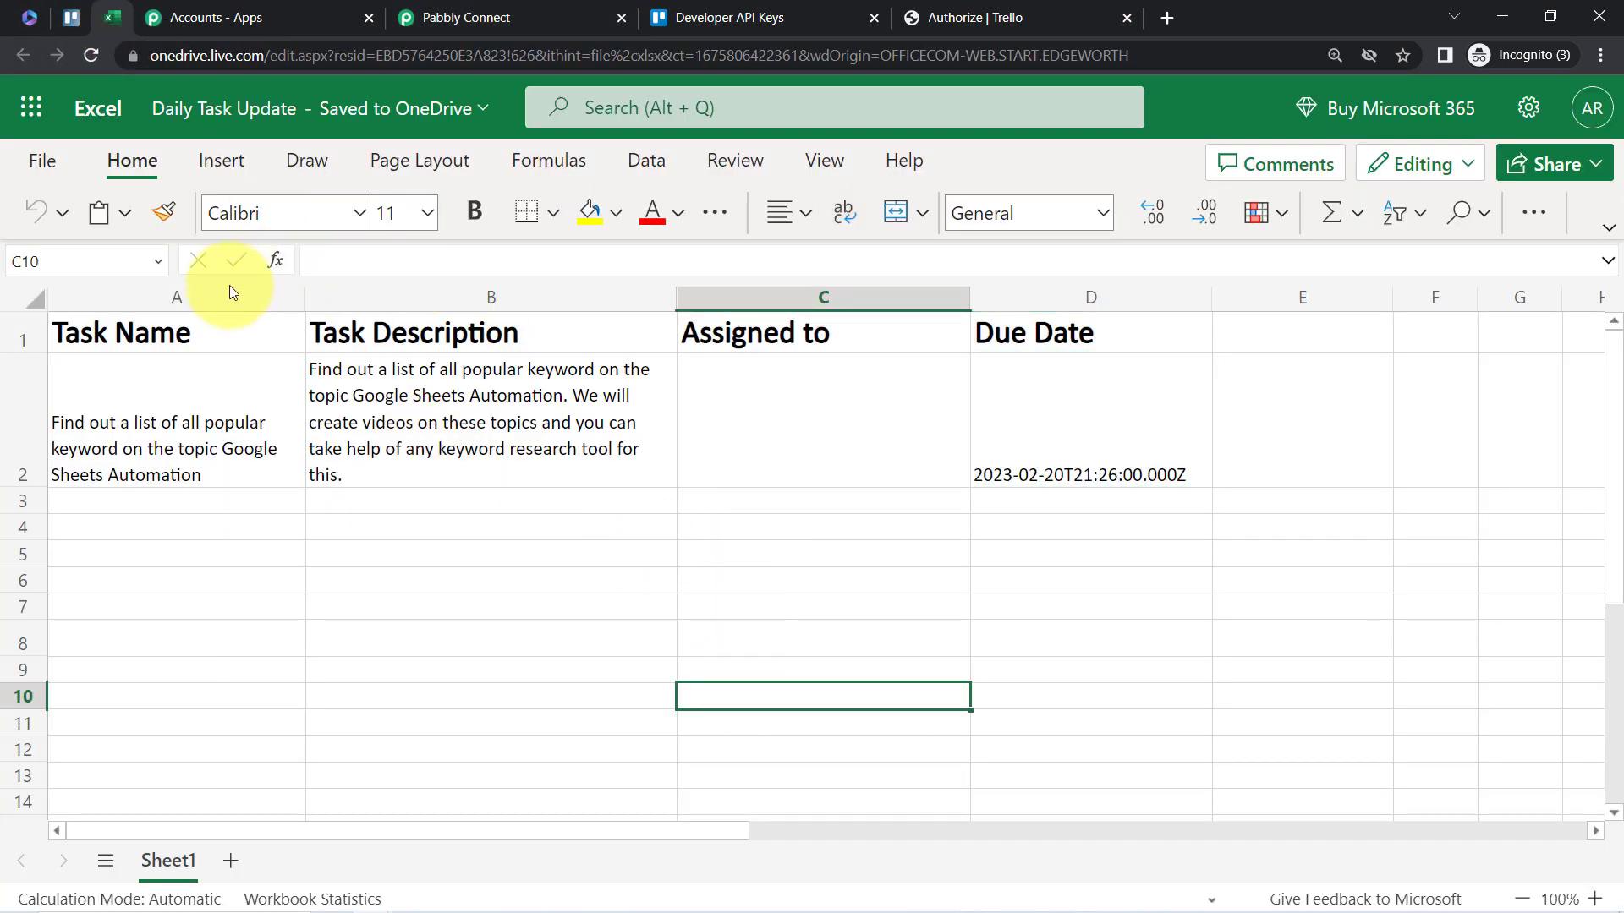
click(203, 298)
click(544, 298)
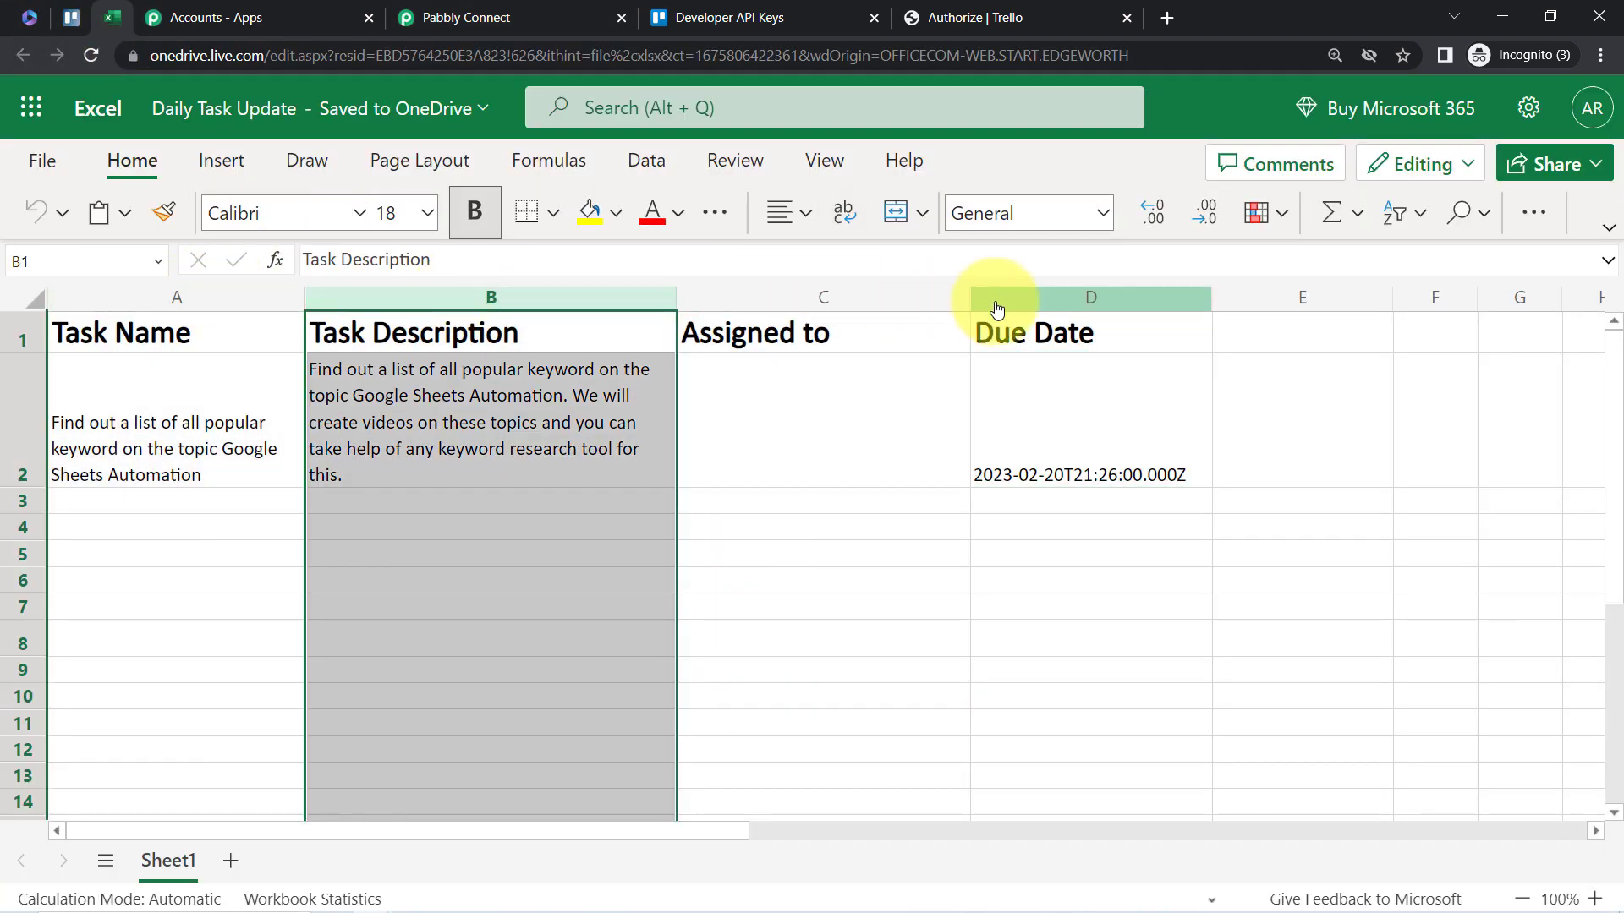
click(1035, 302)
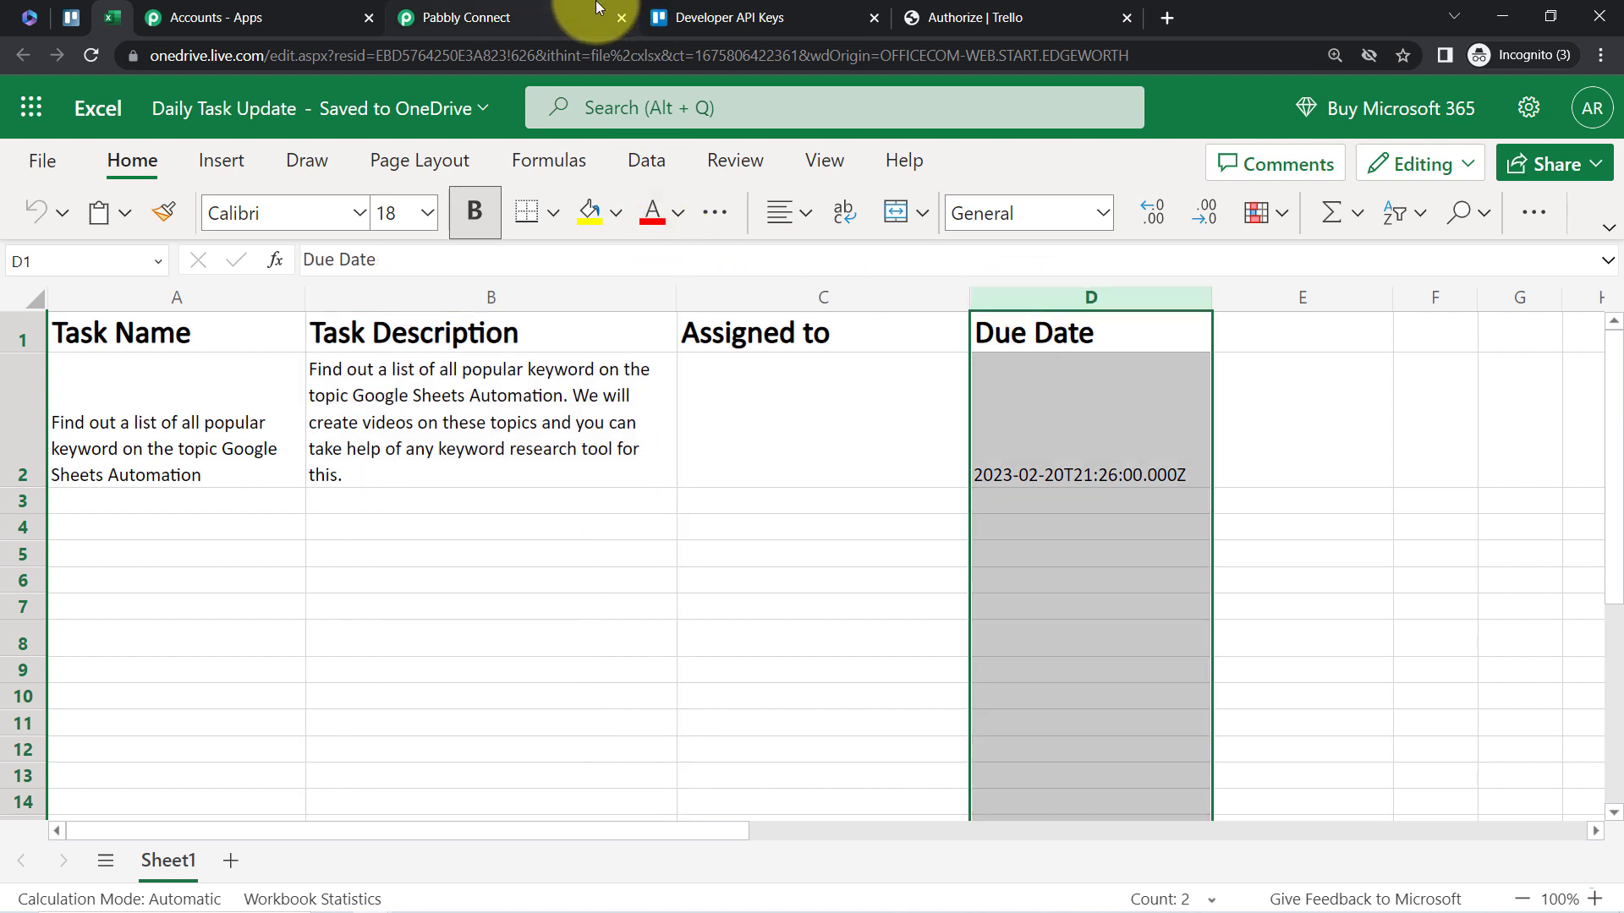
- Return to the Pabbly Connect workflow and look up the available "get" action events in the Trello Get a Card step
click(551, 4)
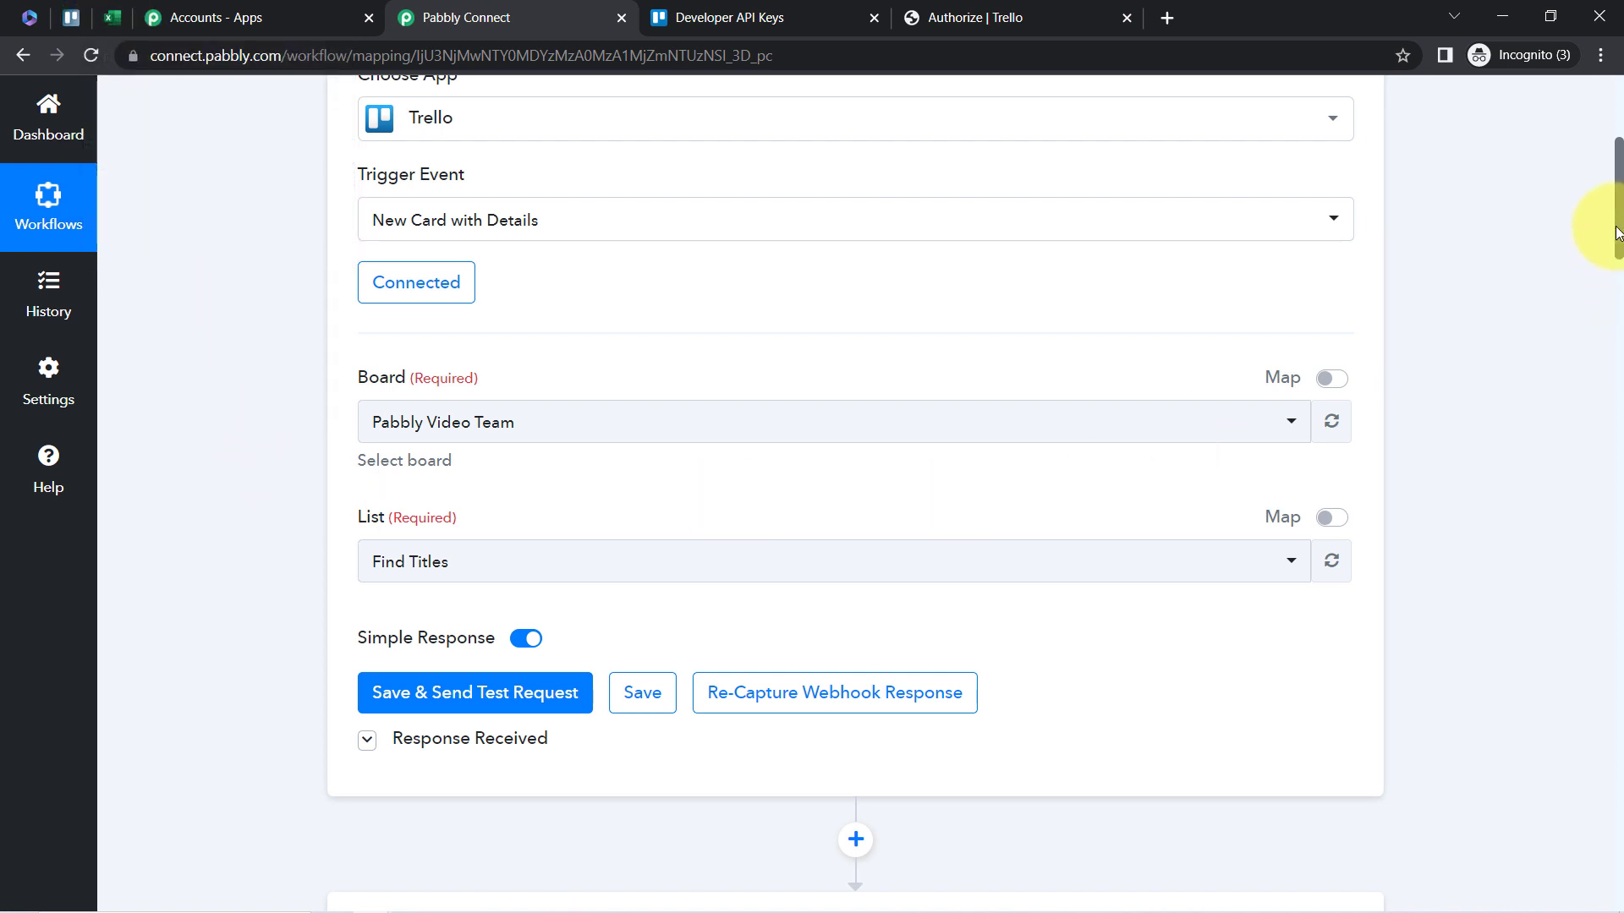
drag(1617, 234, 1607, 350)
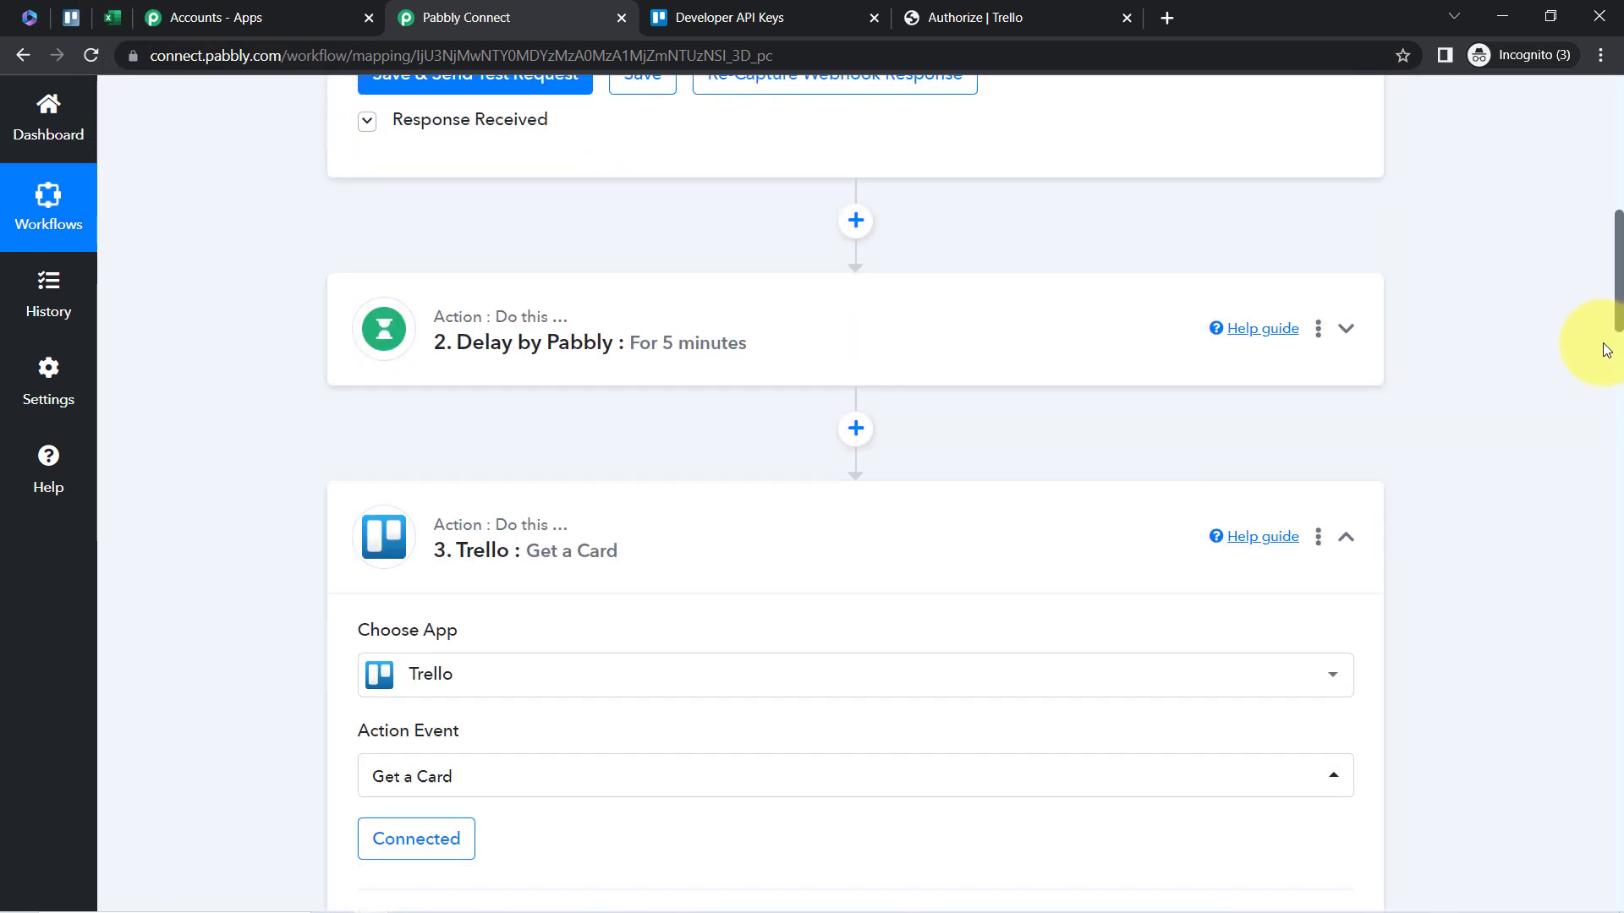
scroll(1607, 350, down, 3)
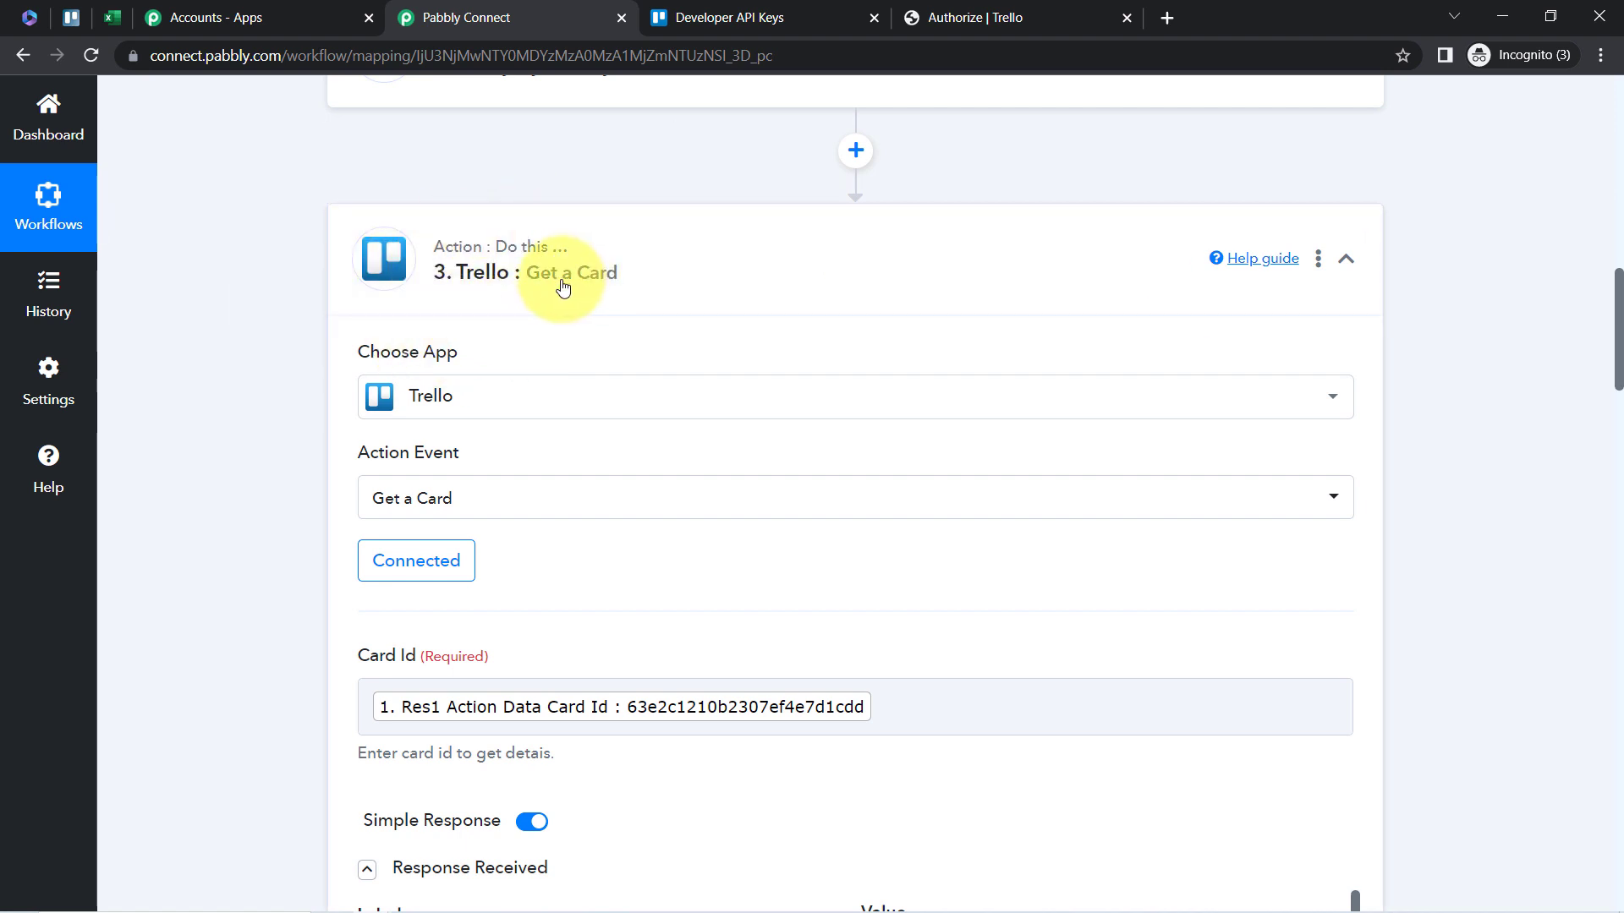
click(427, 506)
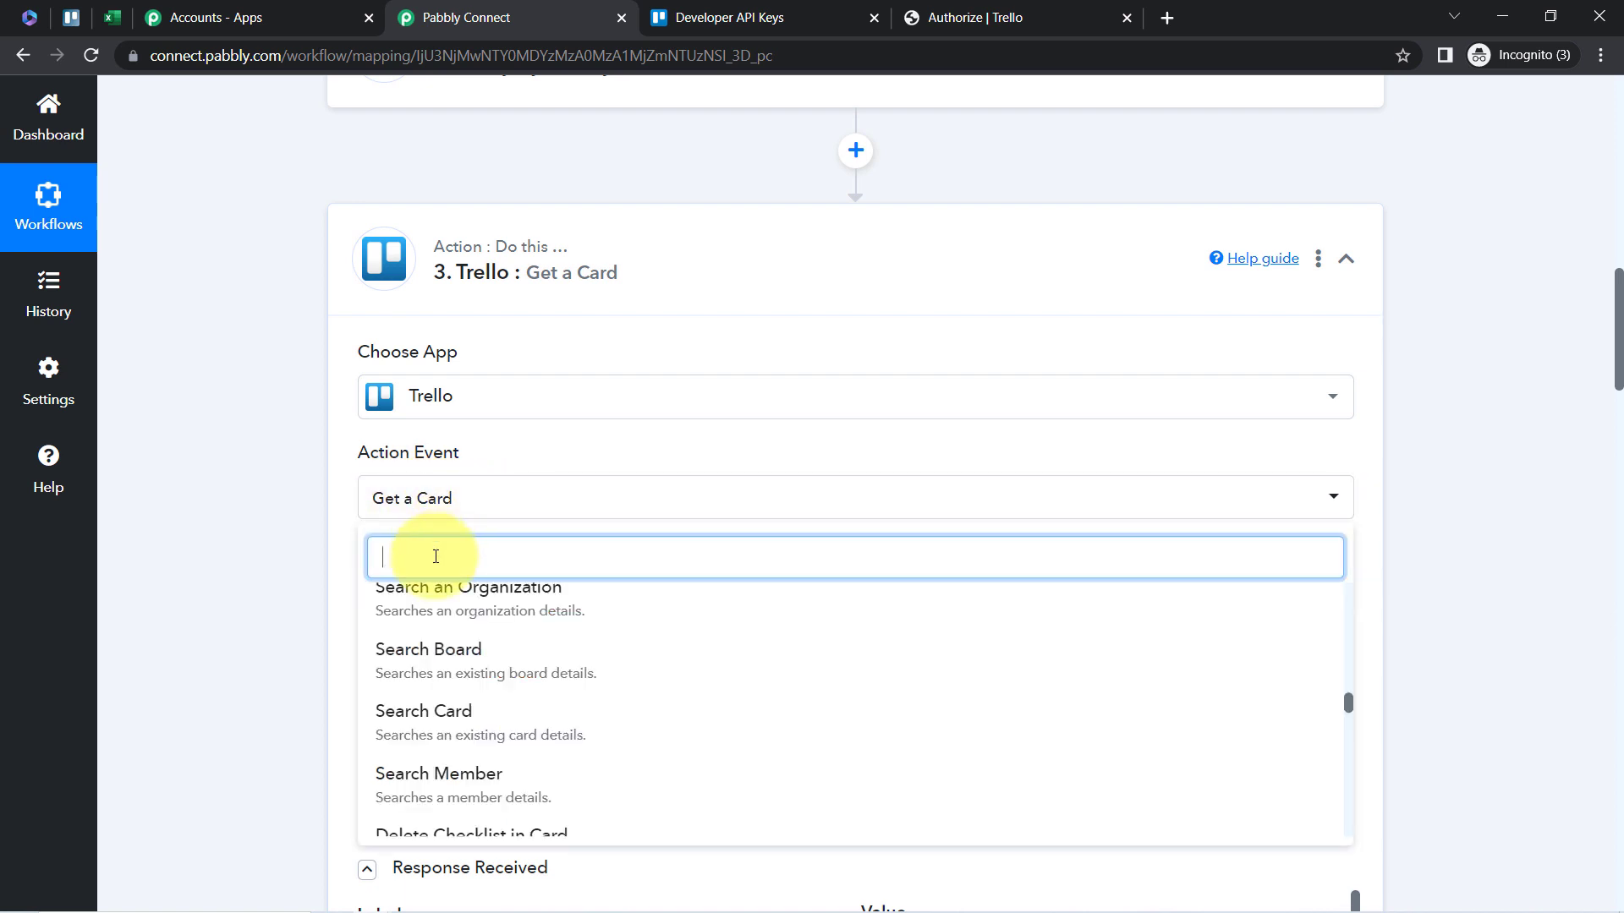
text(get)
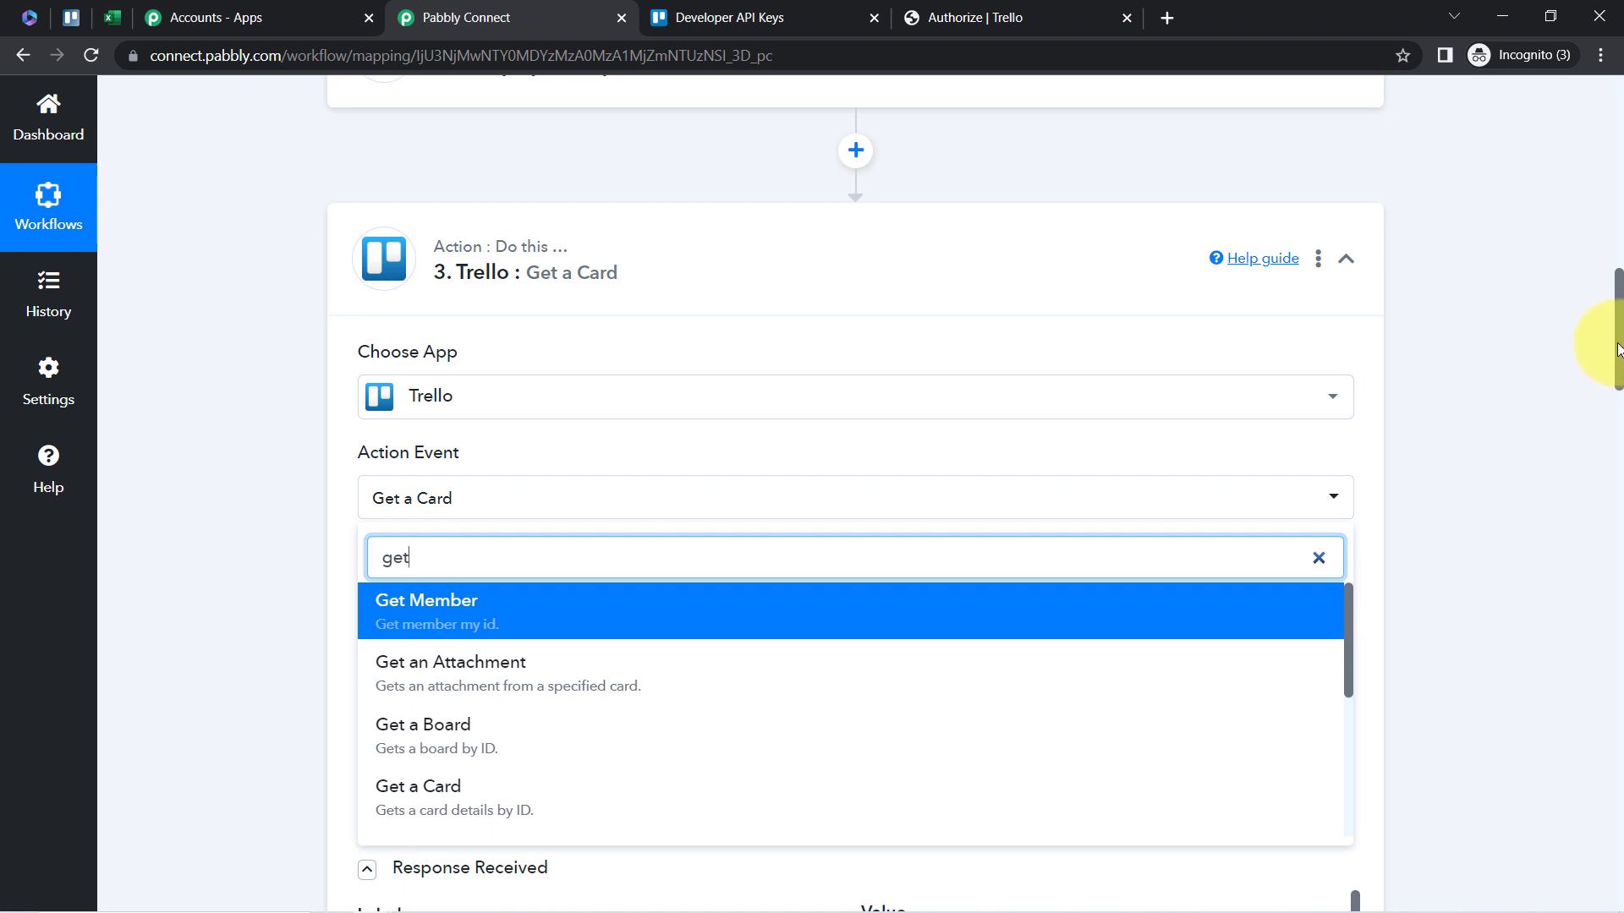
drag(1615, 349, 1615, 400)
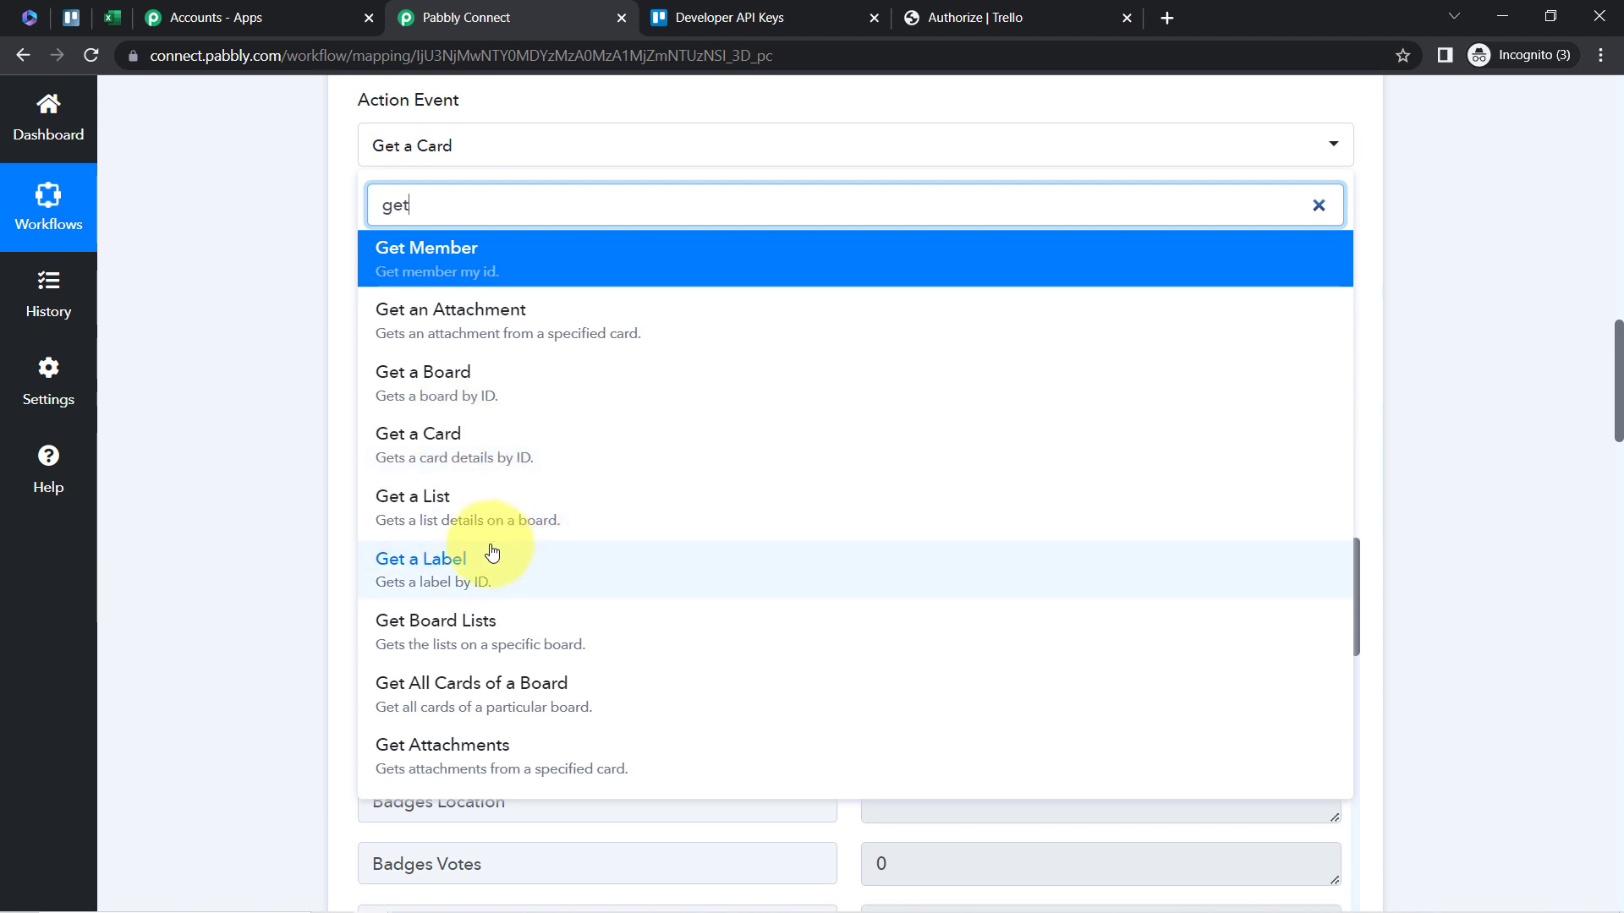
click(247, 525)
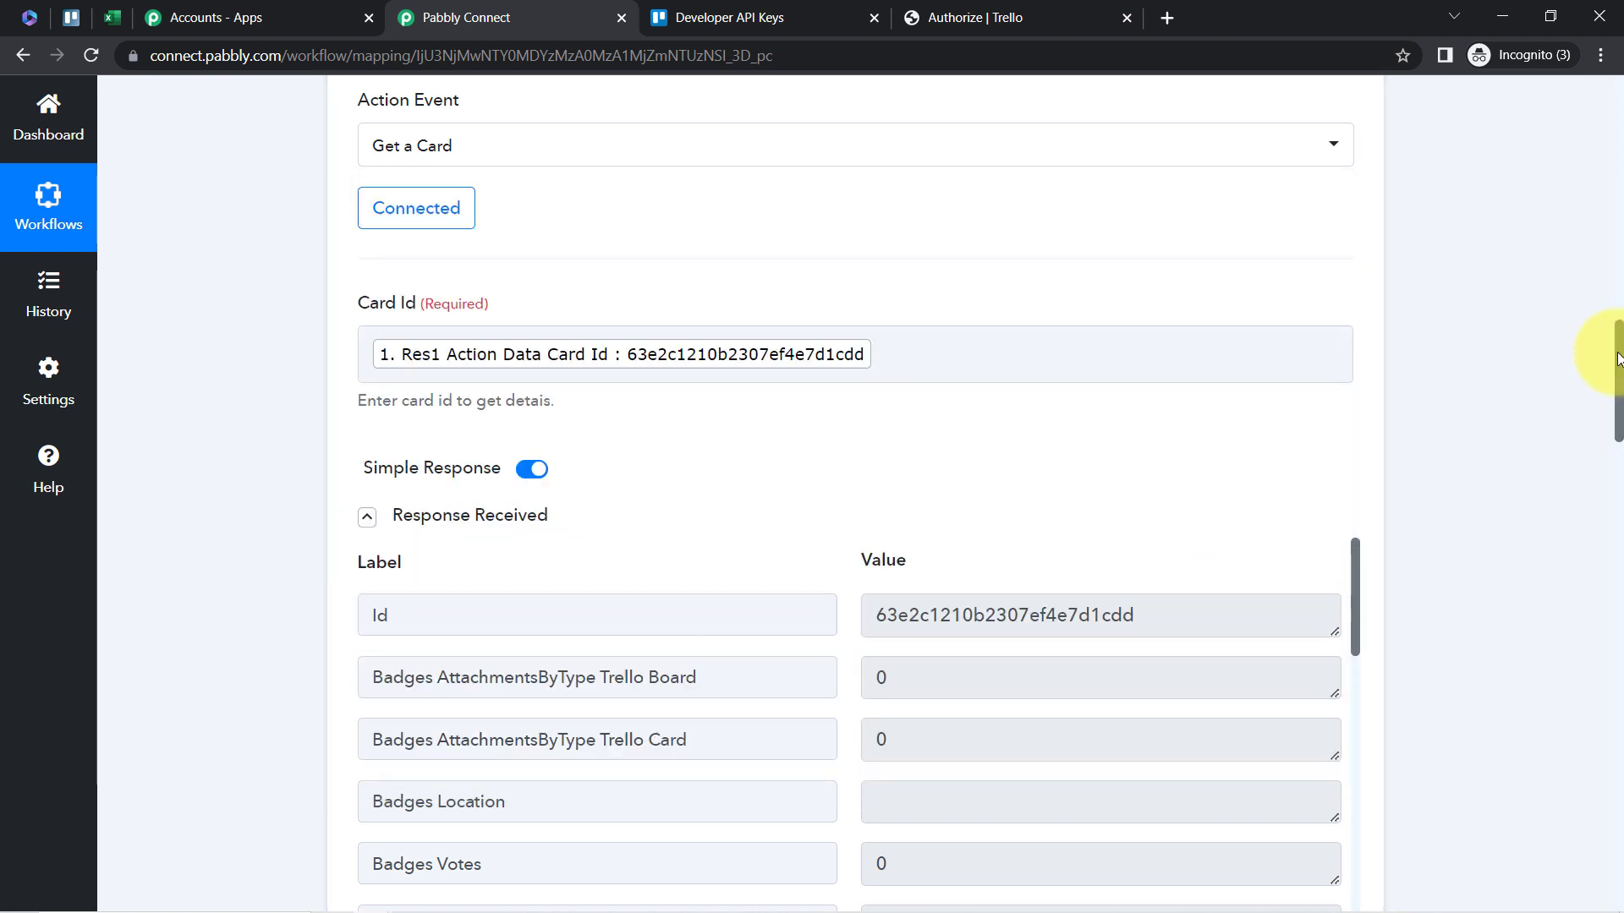
- Review the column mappings of the Add Row To Worksheet action and compare them with the Daily Task Update spreadsheet
drag(1617, 357, 1611, 507)
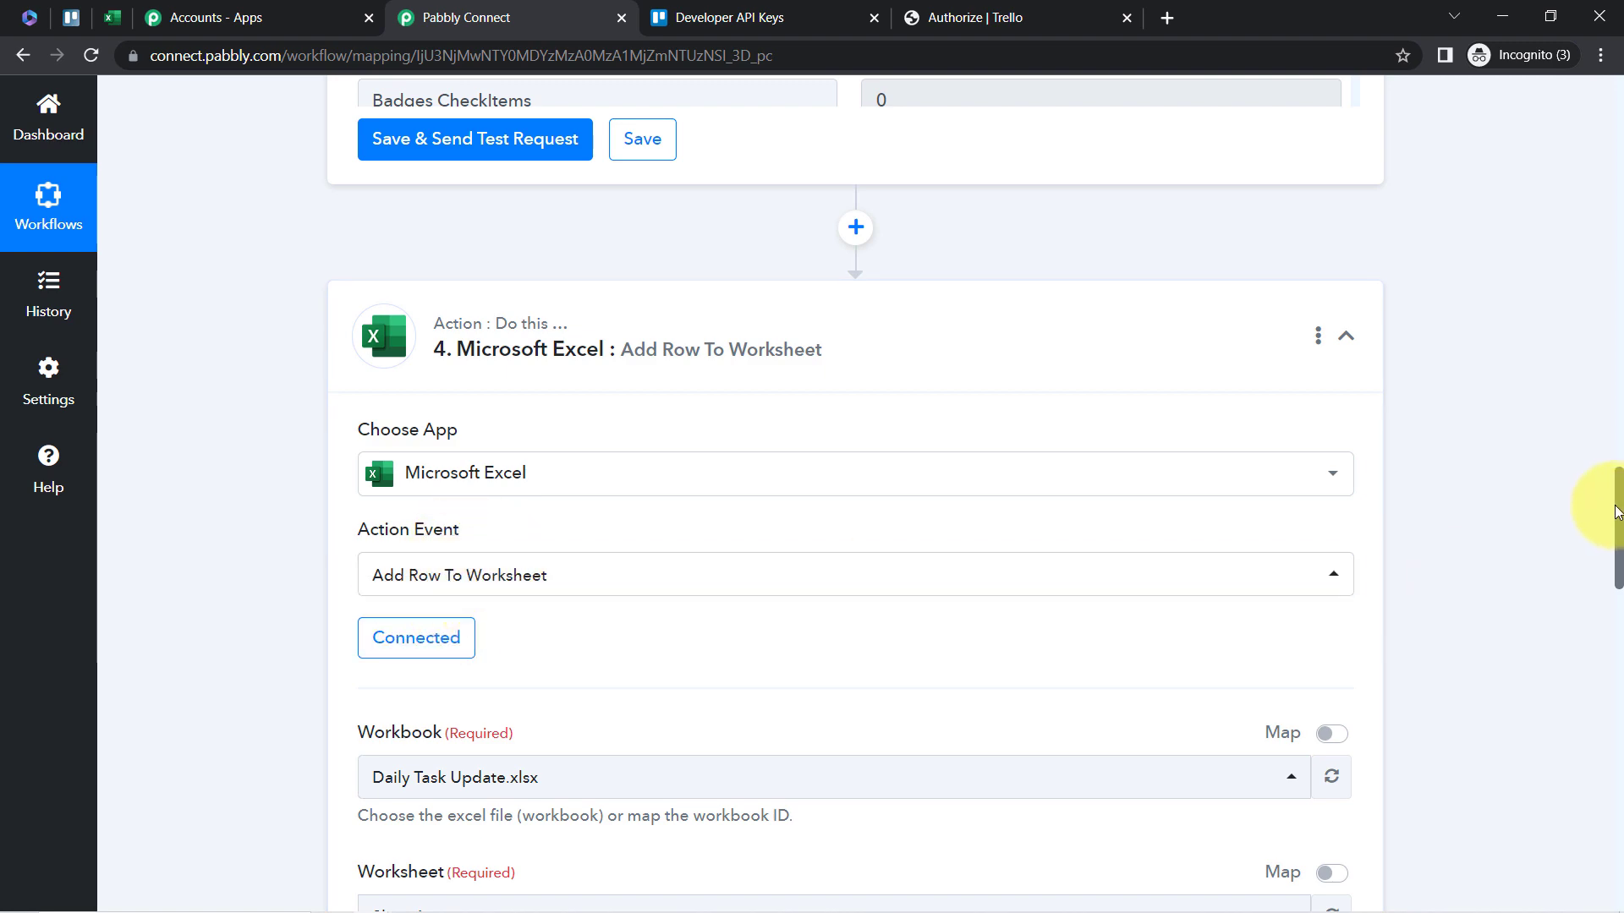
drag(1619, 508, 1619, 617)
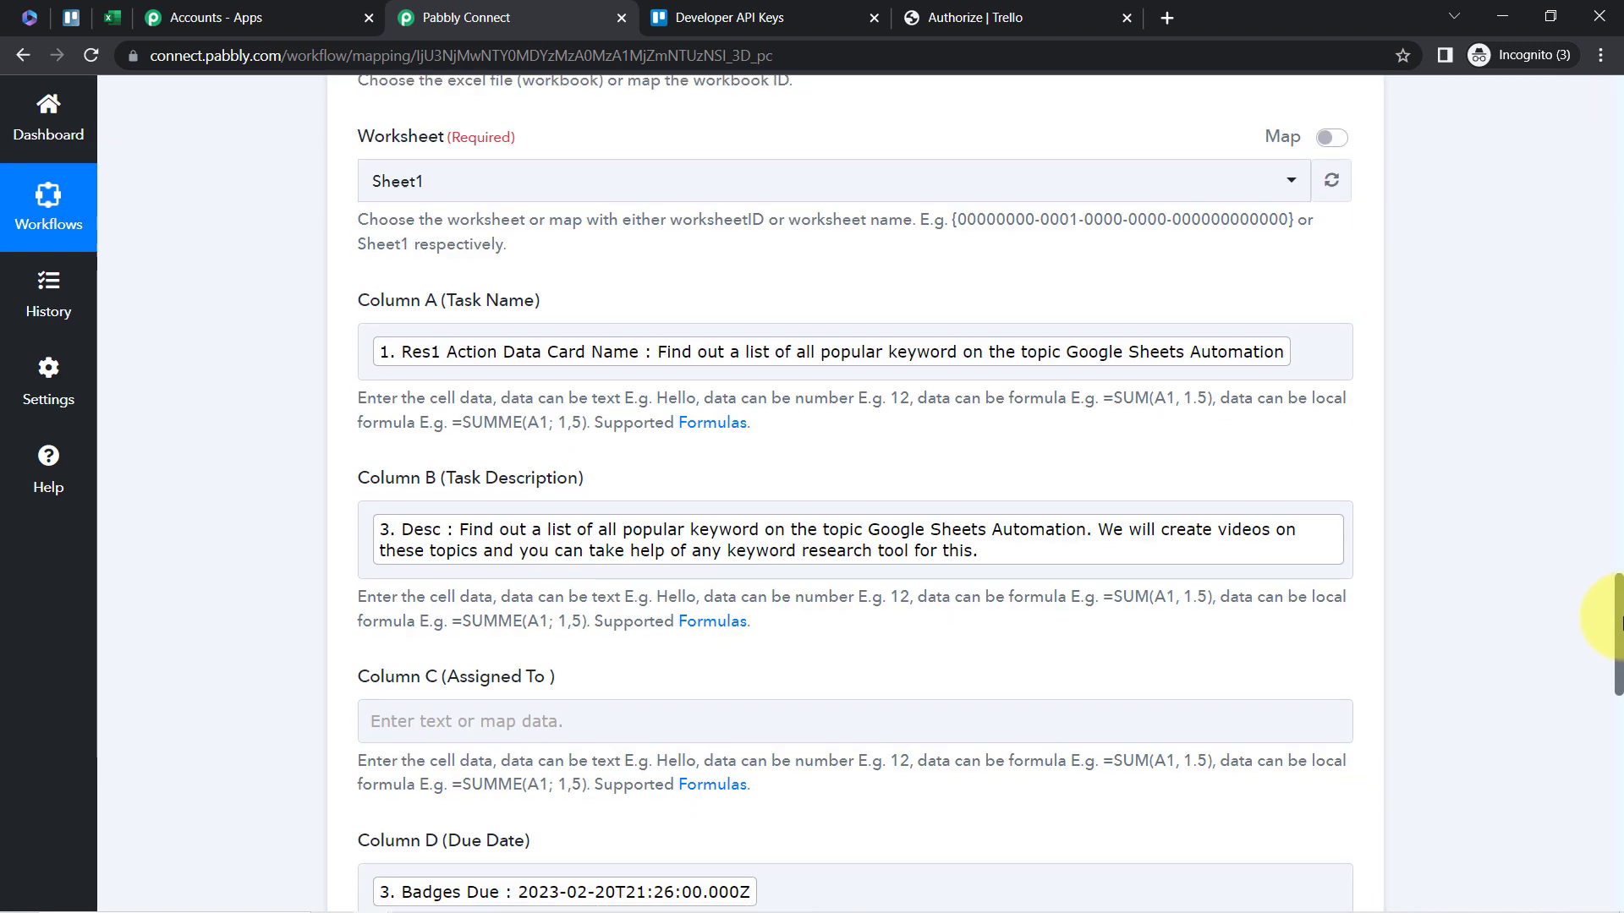
click(112, 17)
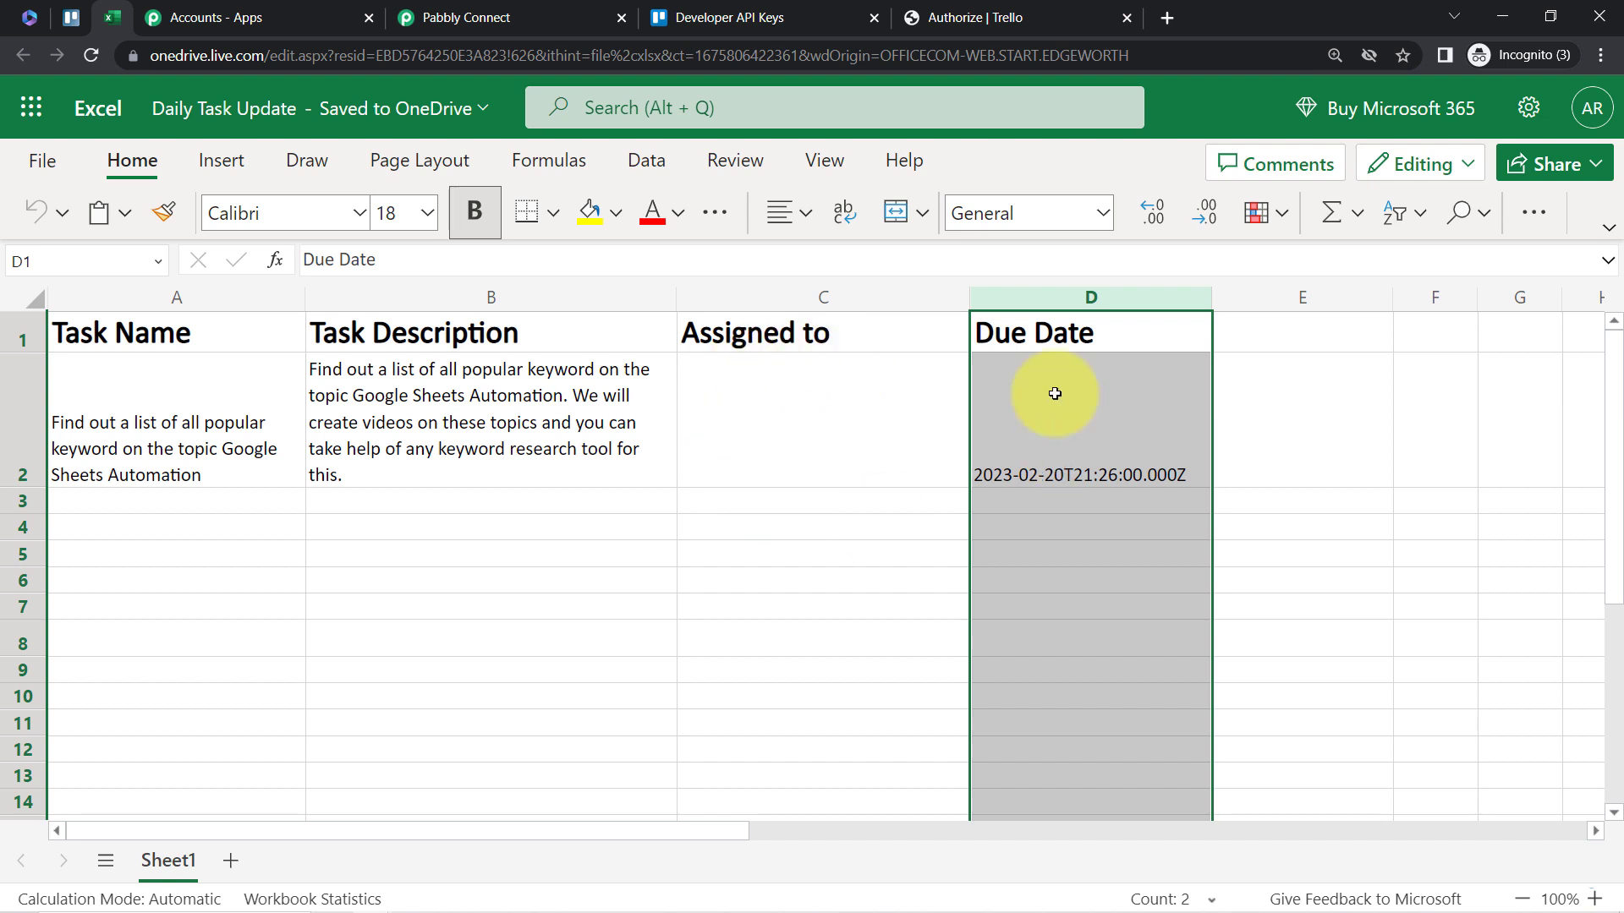
click(776, 406)
click(1265, 331)
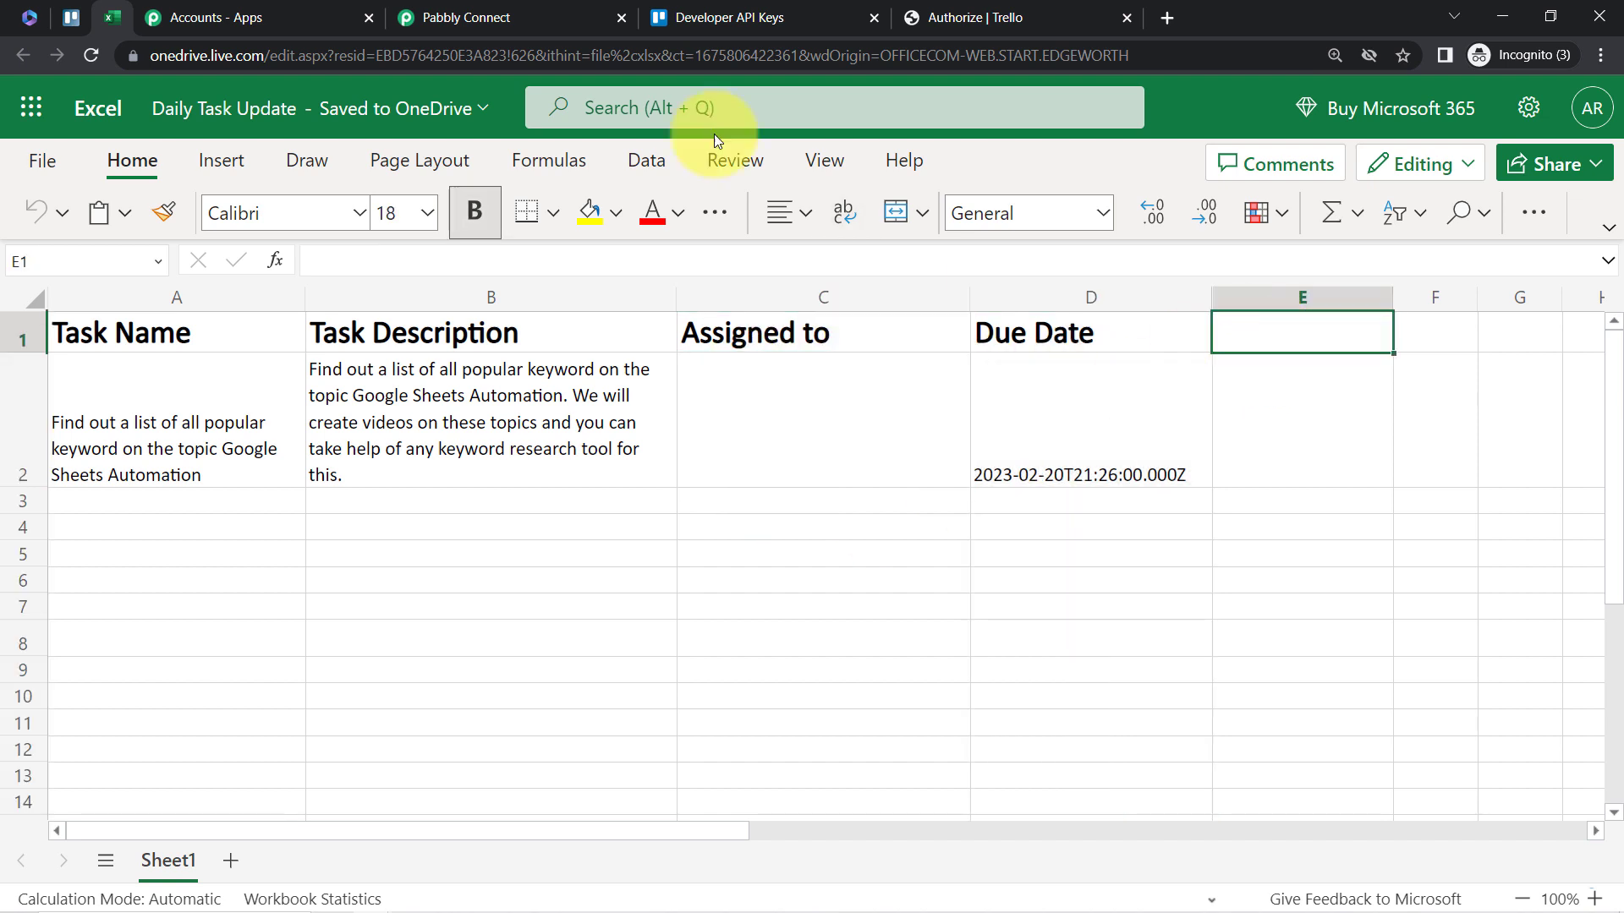
- Search the Get a Card step's action events for "get" again and check the options against the spreadsheet's columns
click(514, 19)
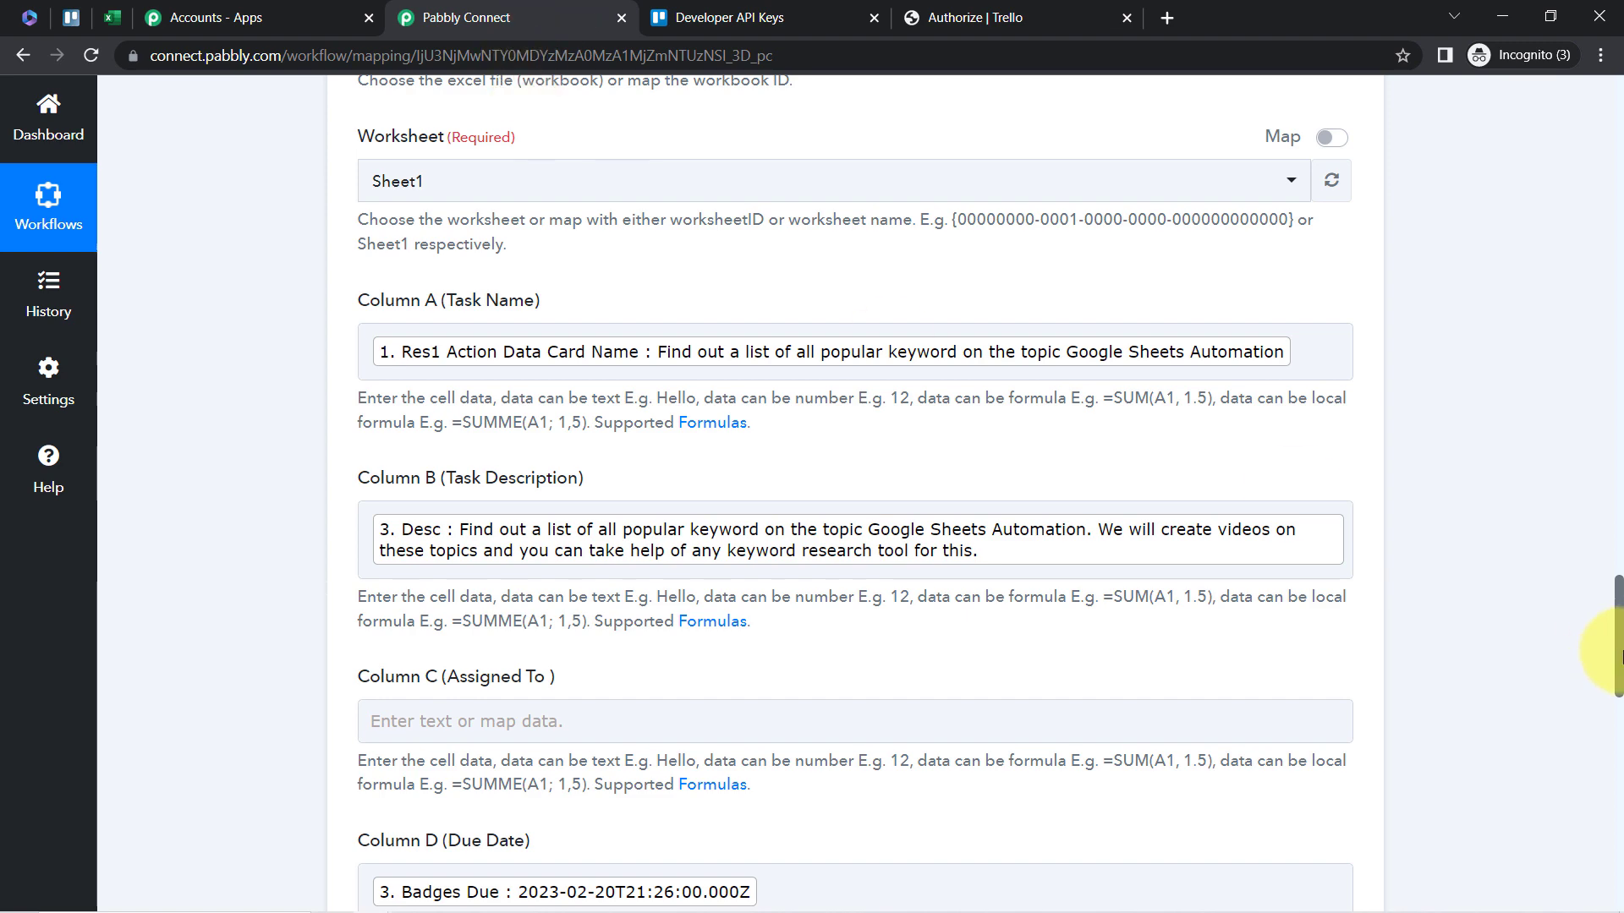
drag(1619, 656, 1585, 383)
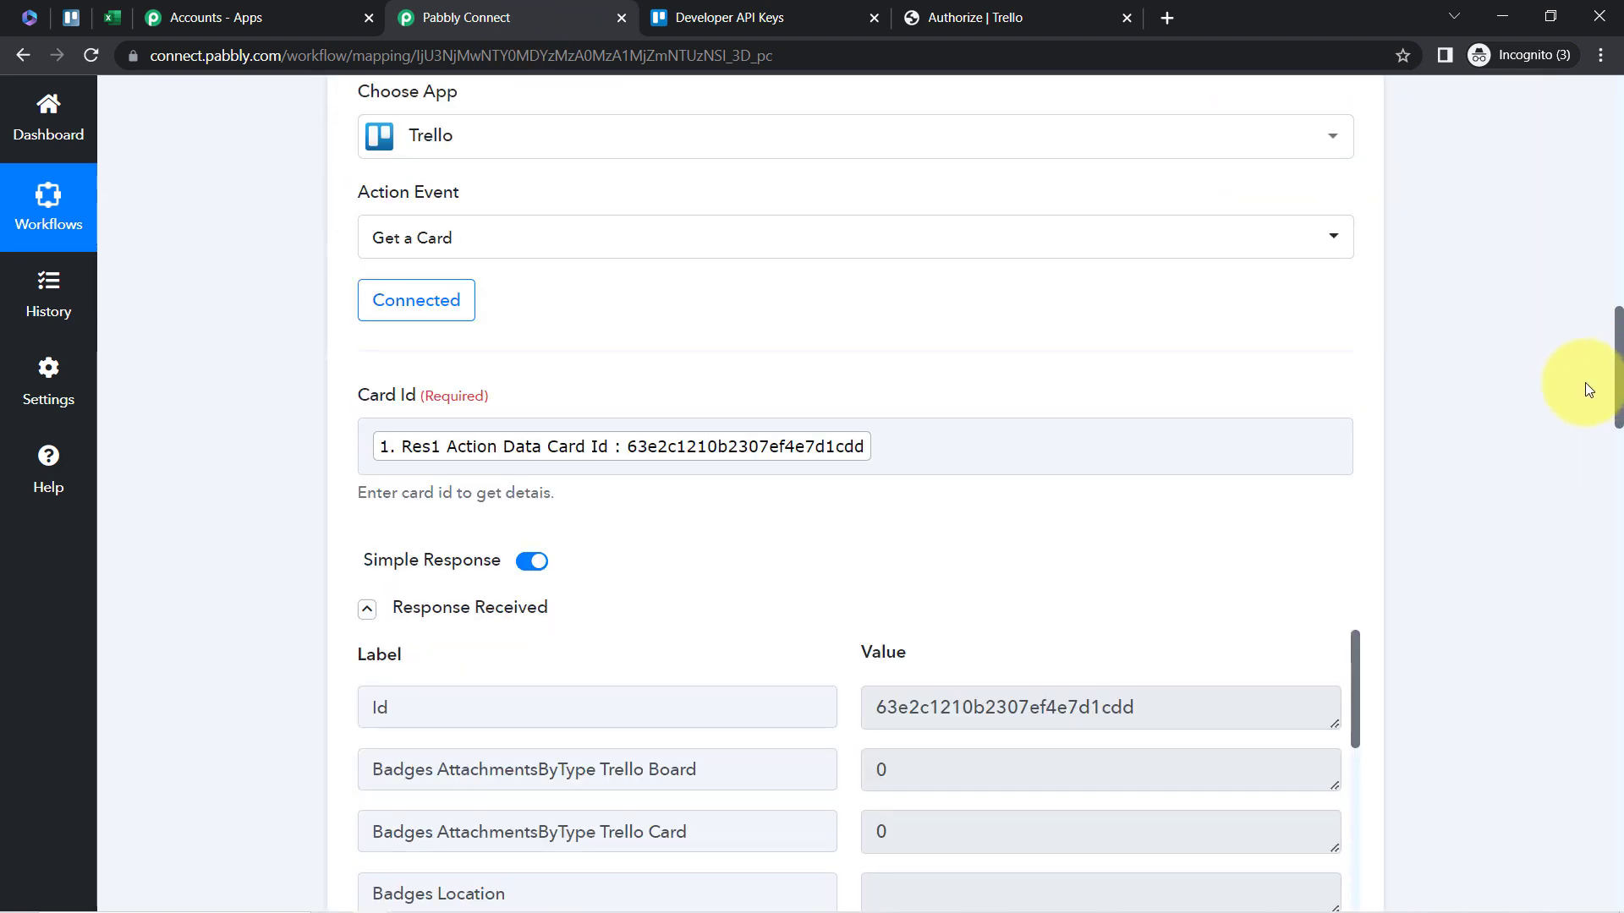
click(561, 246)
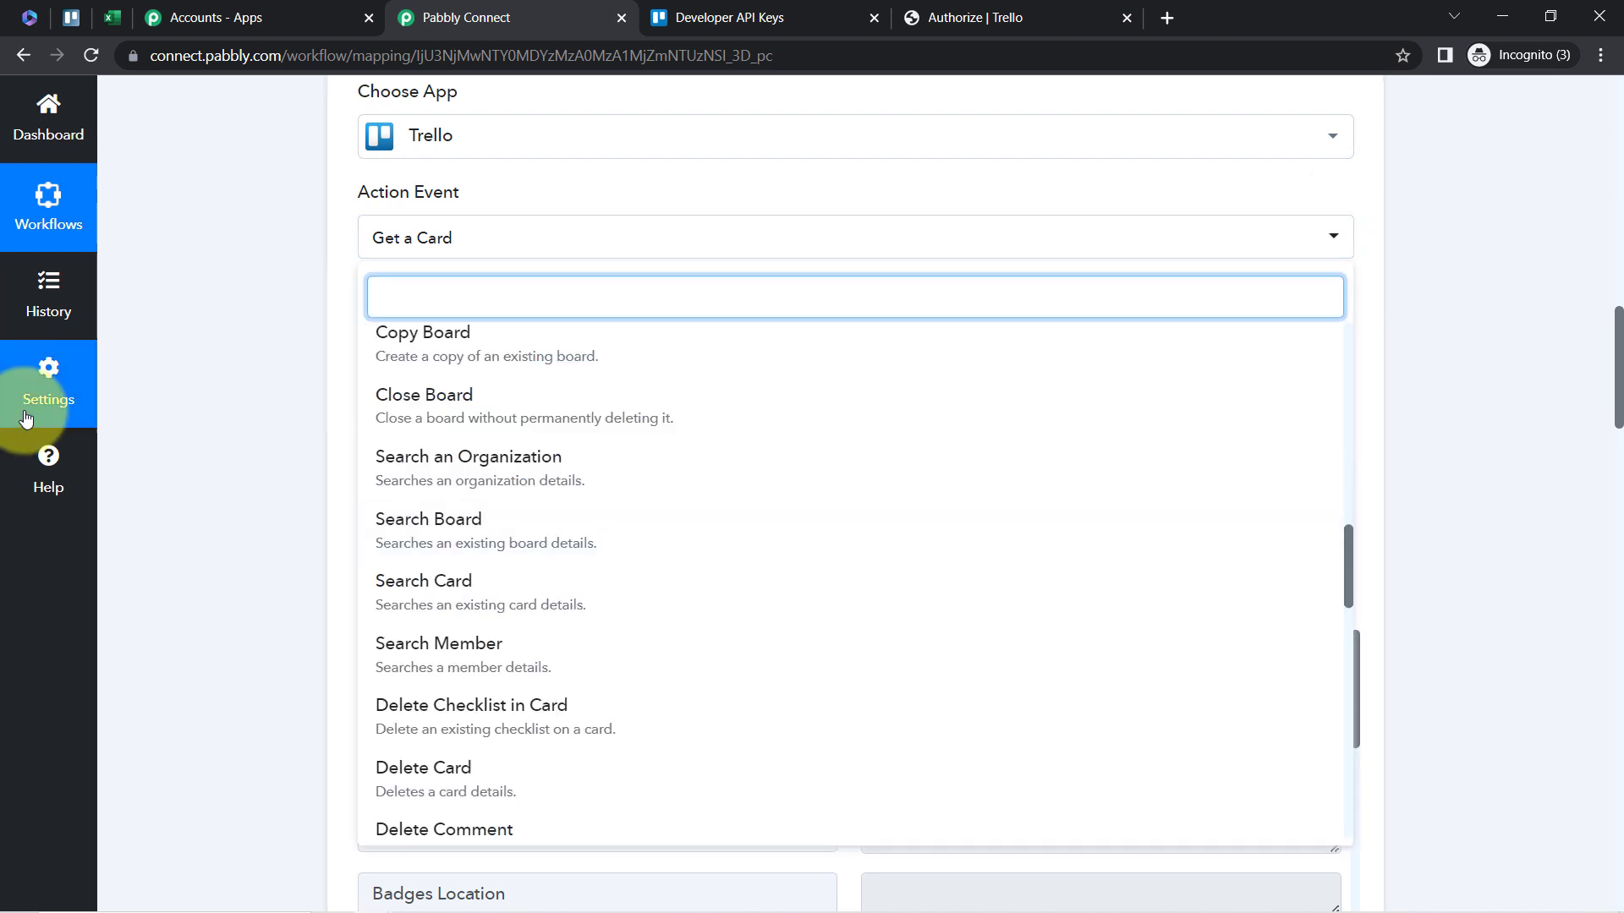
text(get)
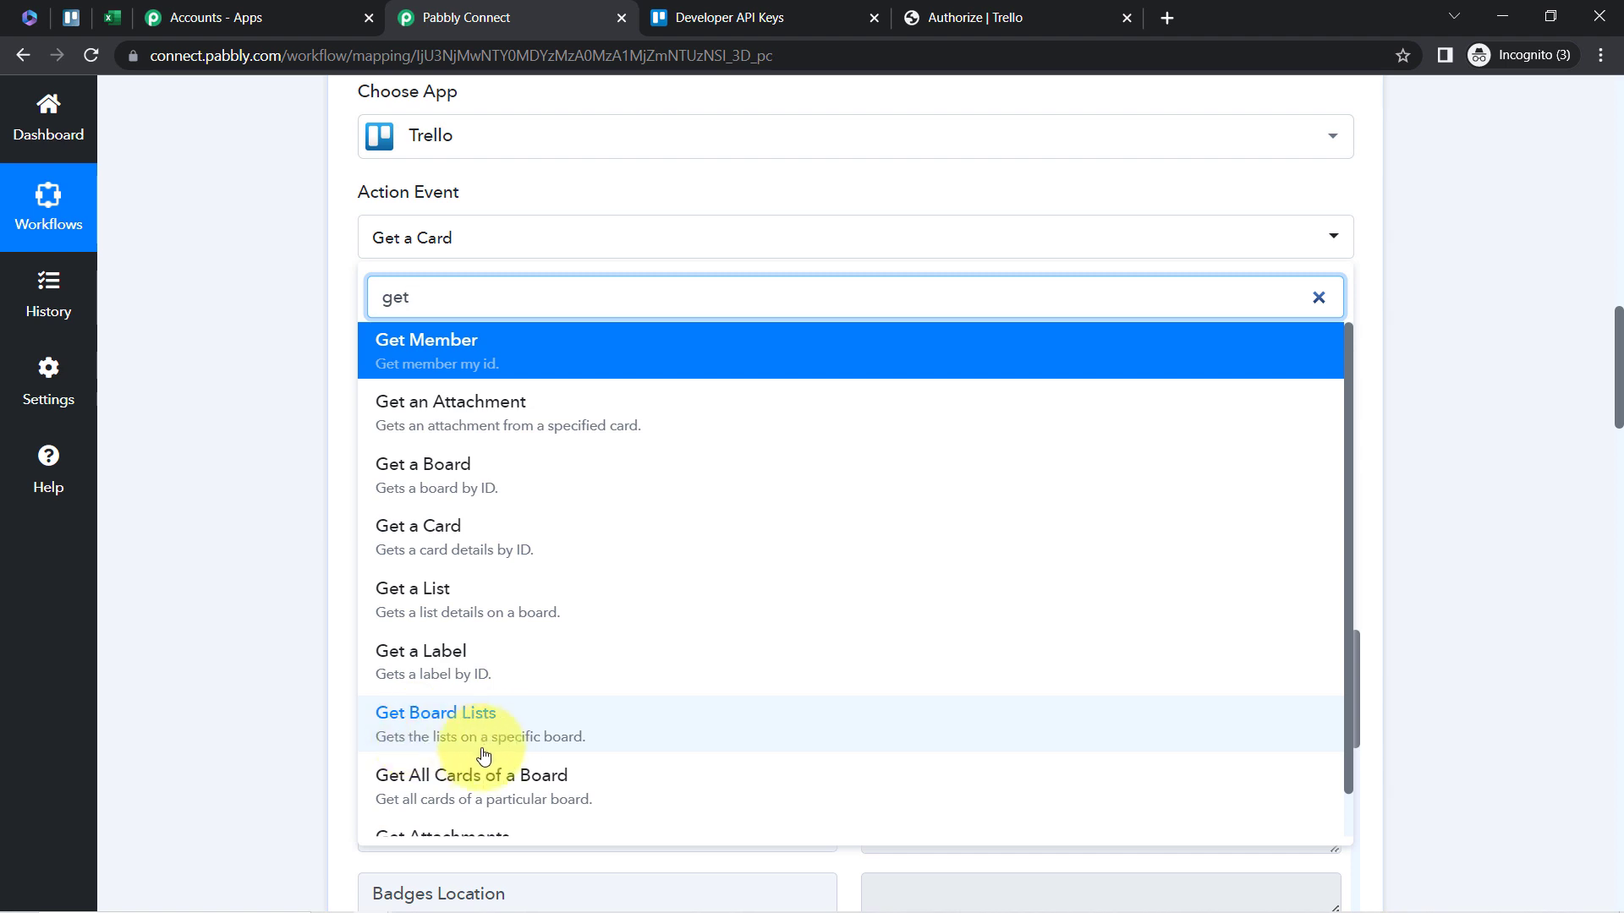
scroll(1346, 486, down, 1)
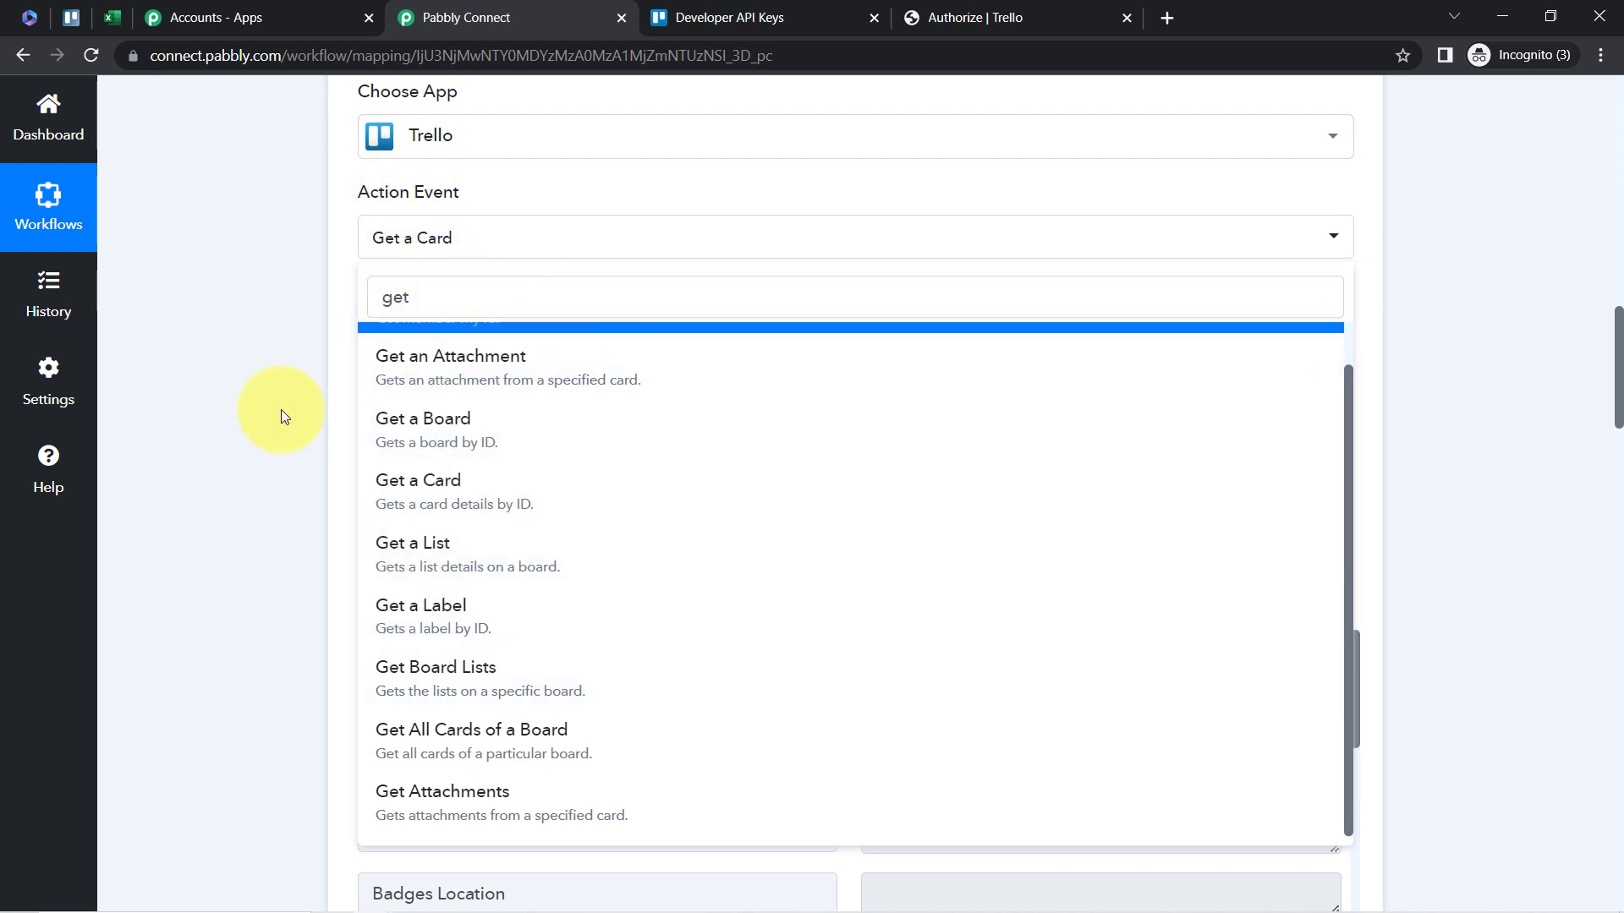
click(110, 14)
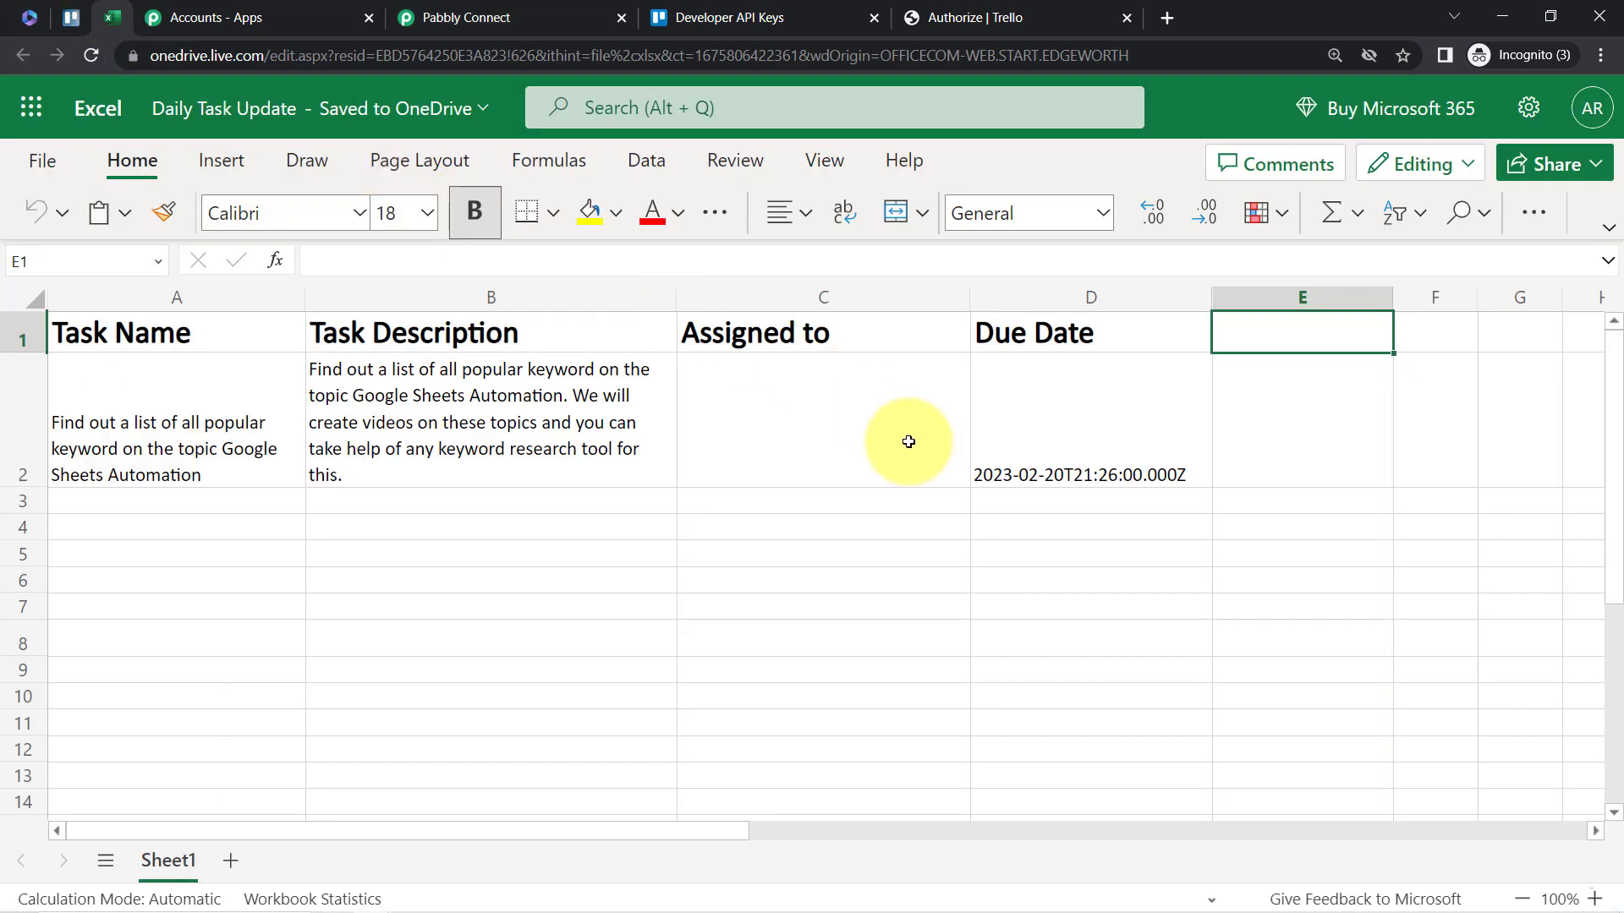
click(423, 15)
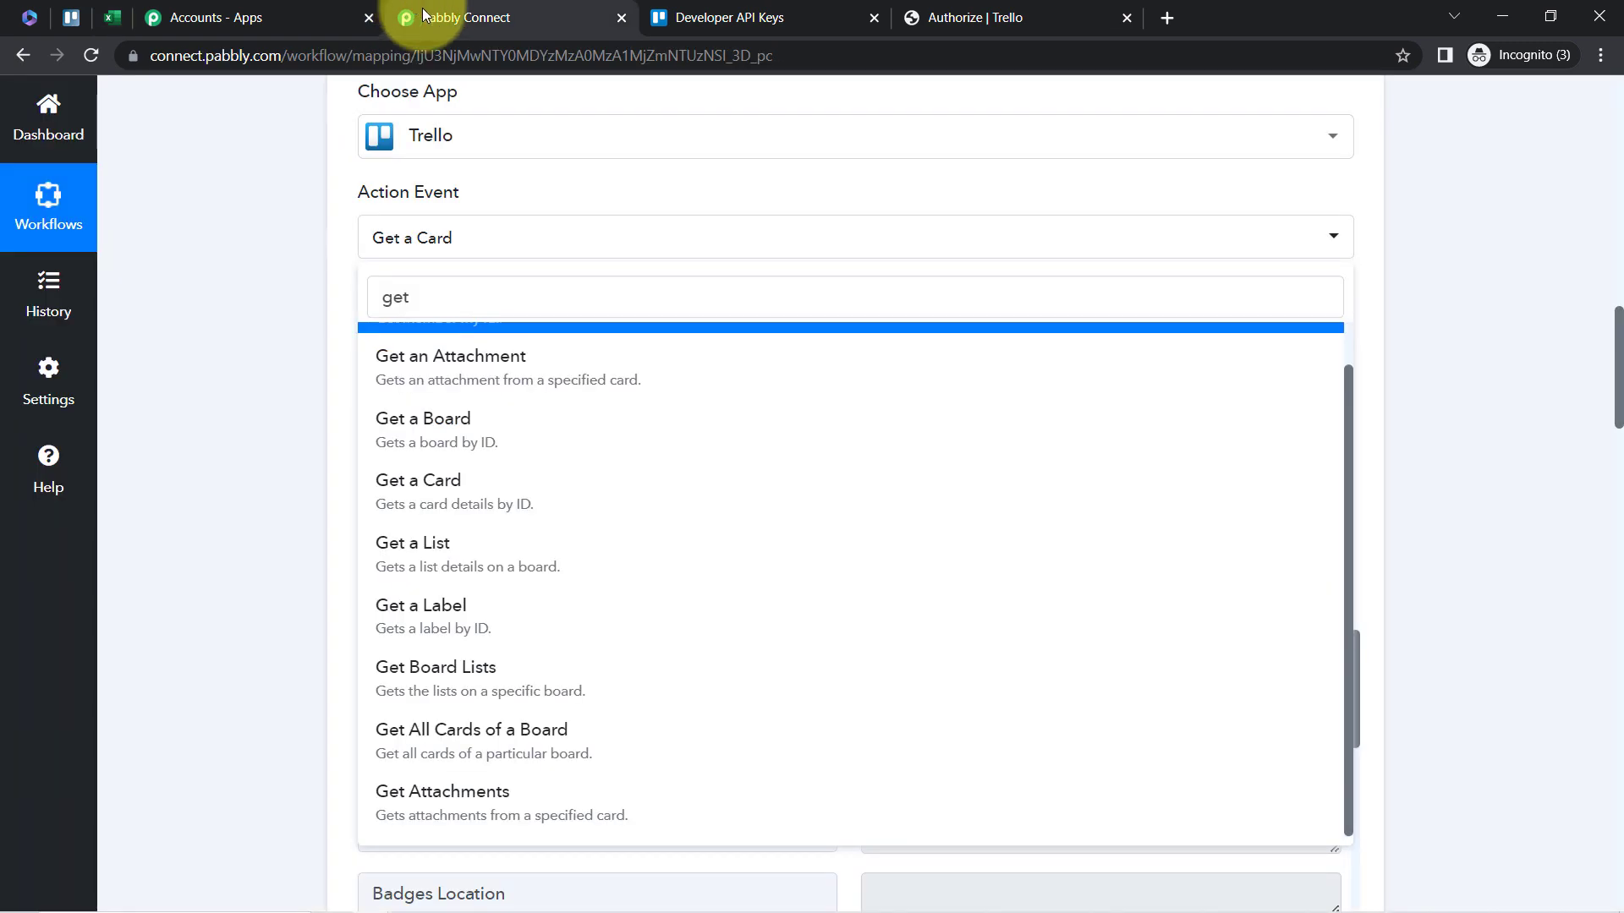
- Collapse the Trello trigger, Get a Card and Microsoft Excel steps to give an overview of the whole workflow
drag(1619, 376, 1514, 38)
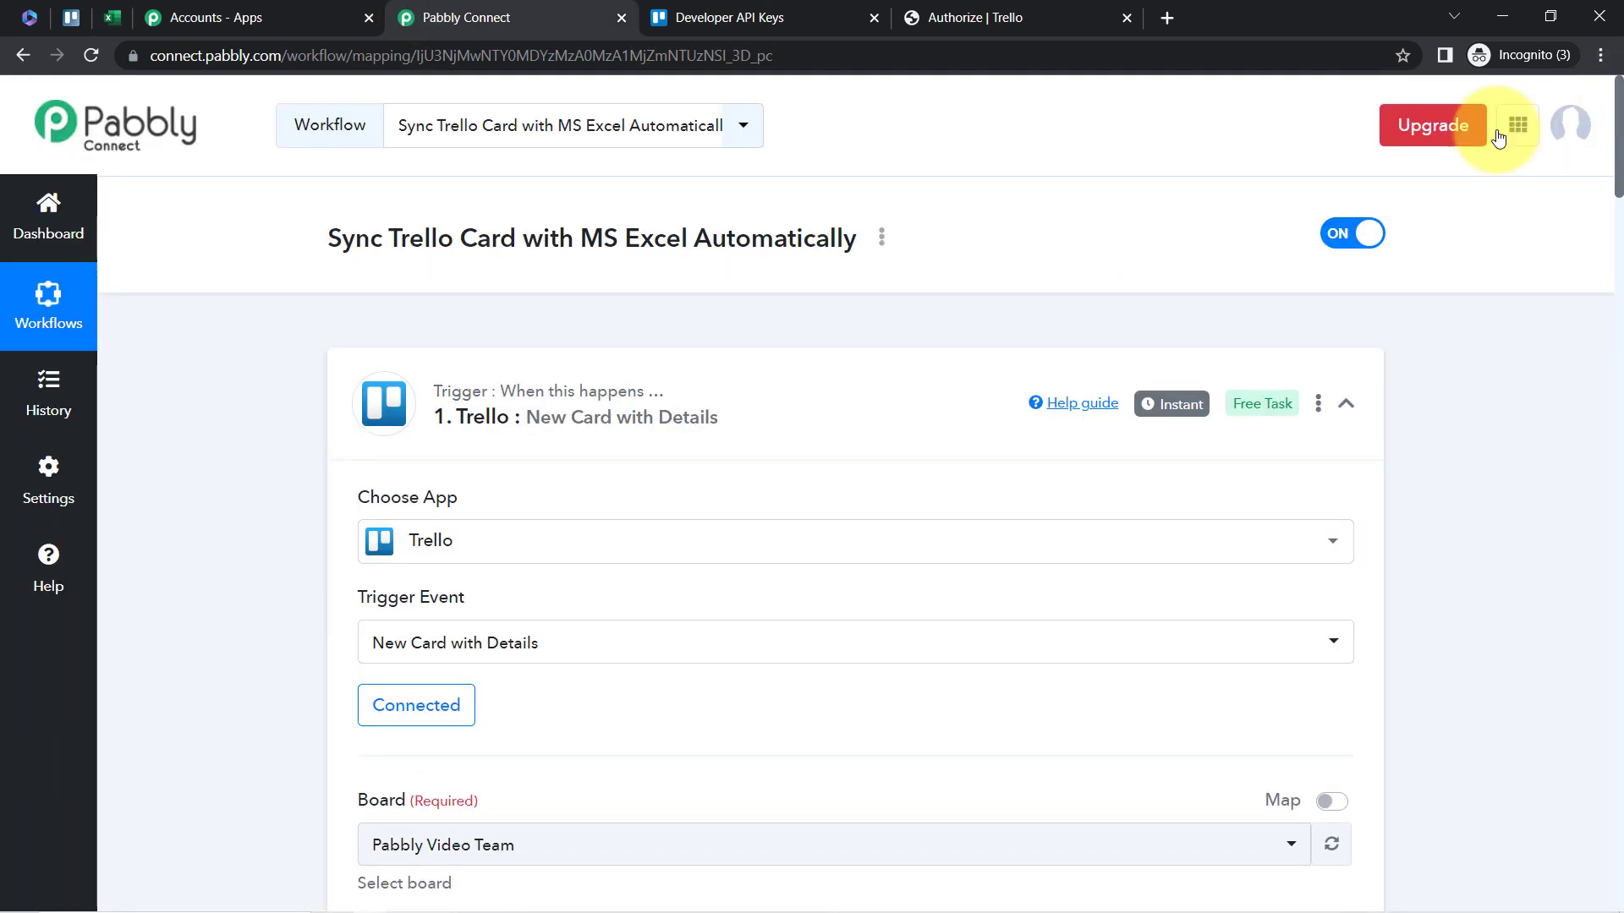
click(859, 406)
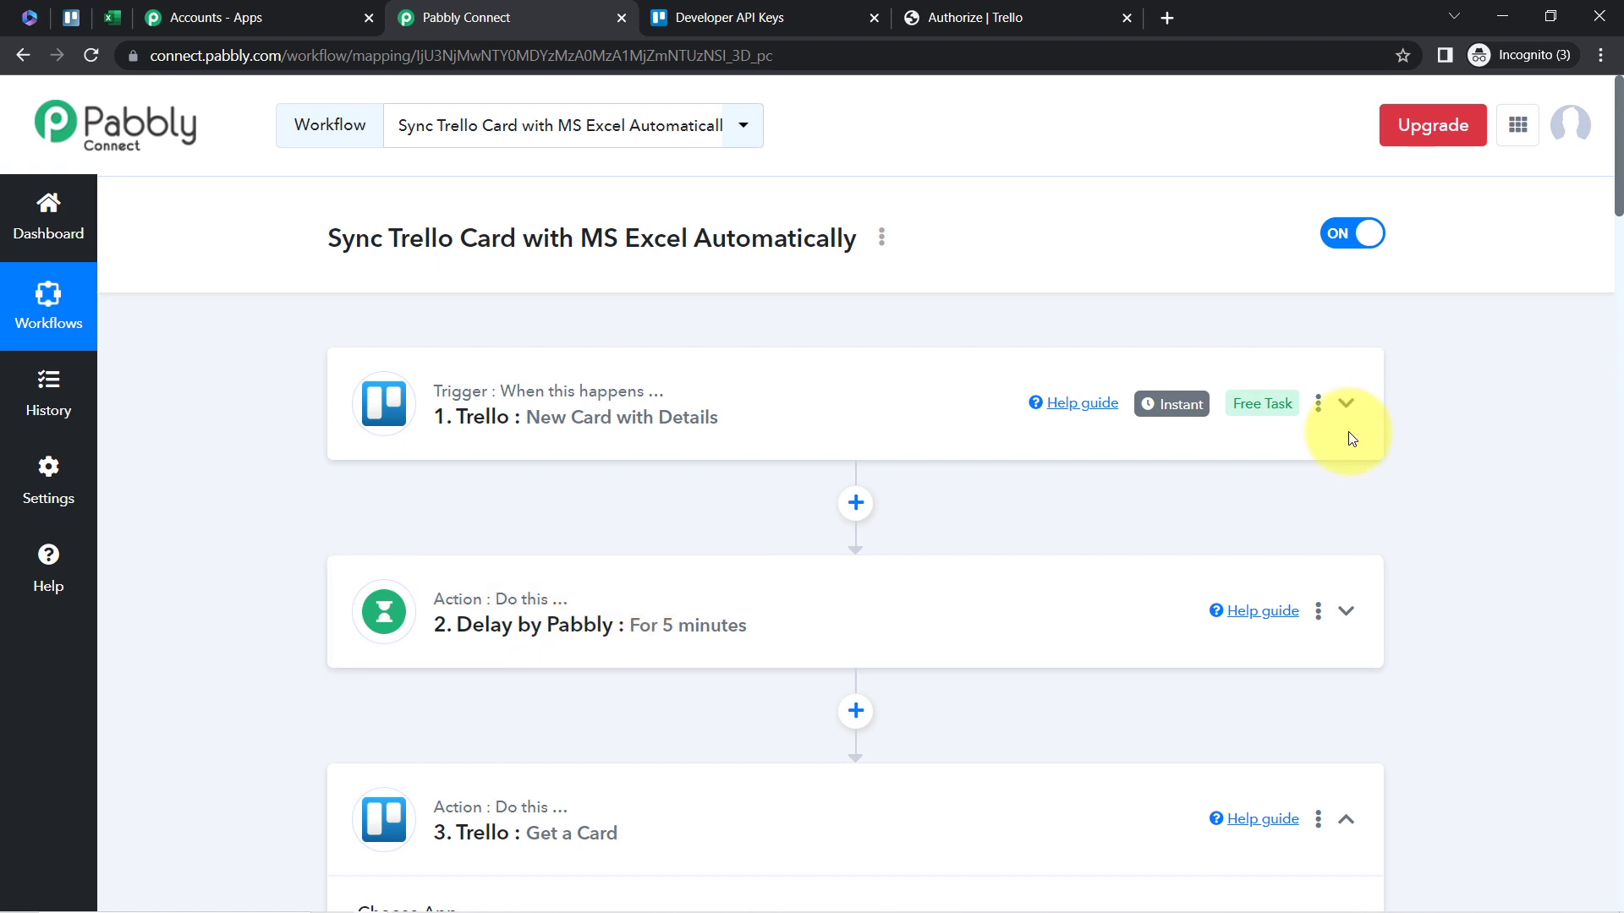
drag(1616, 135, 1582, 208)
click(472, 364)
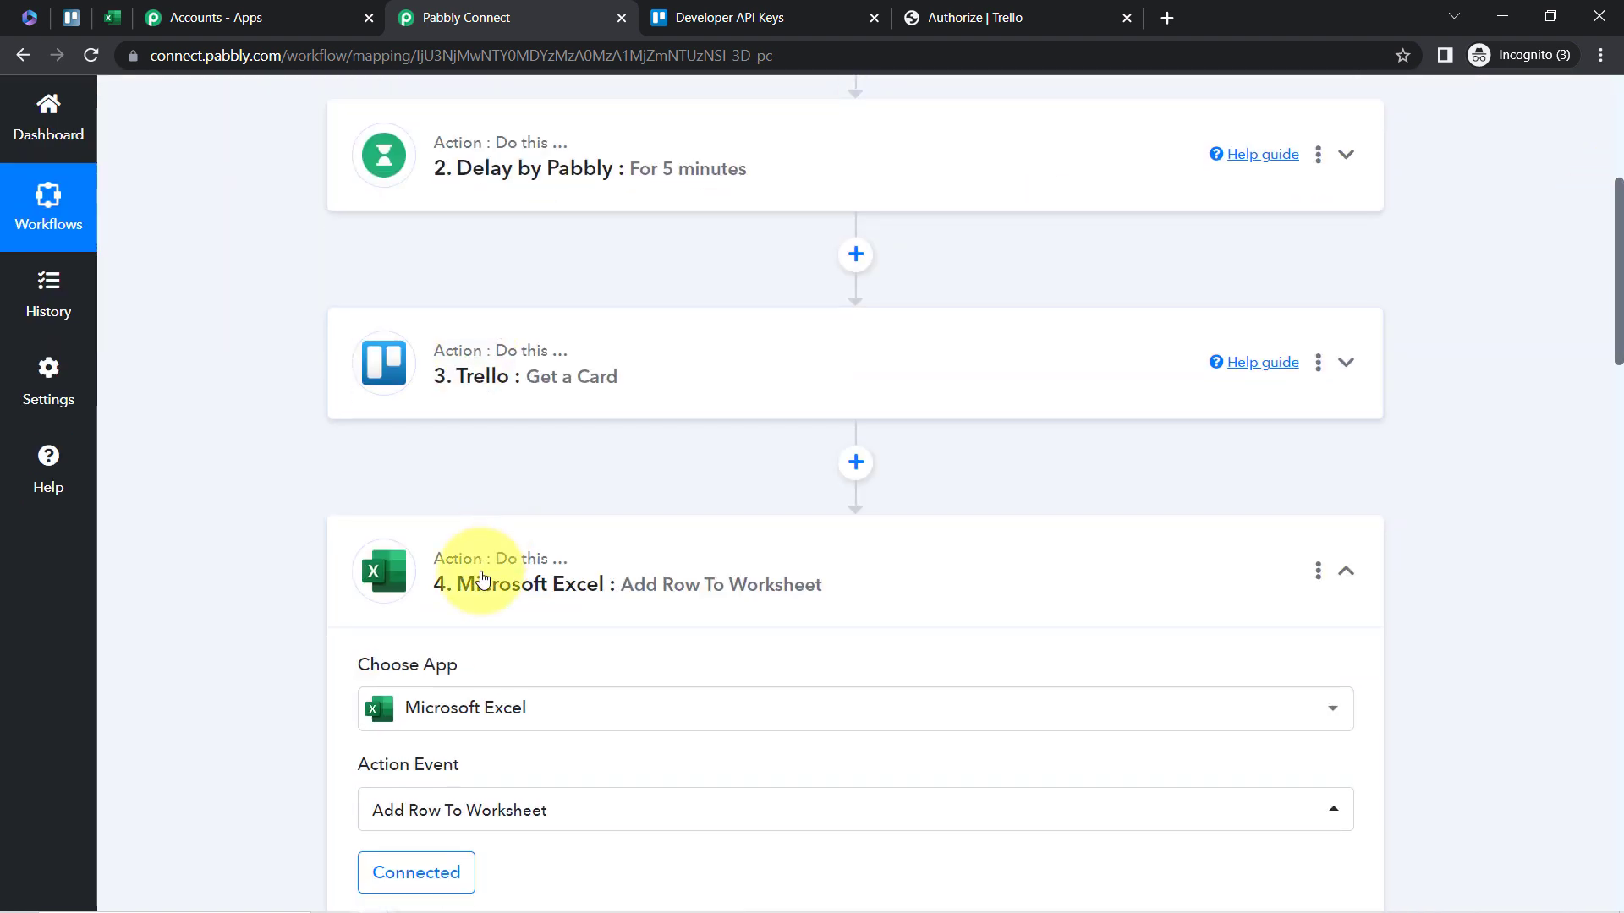
drag(1619, 362, 1533, 160)
scroll(1536, 167, up, 1)
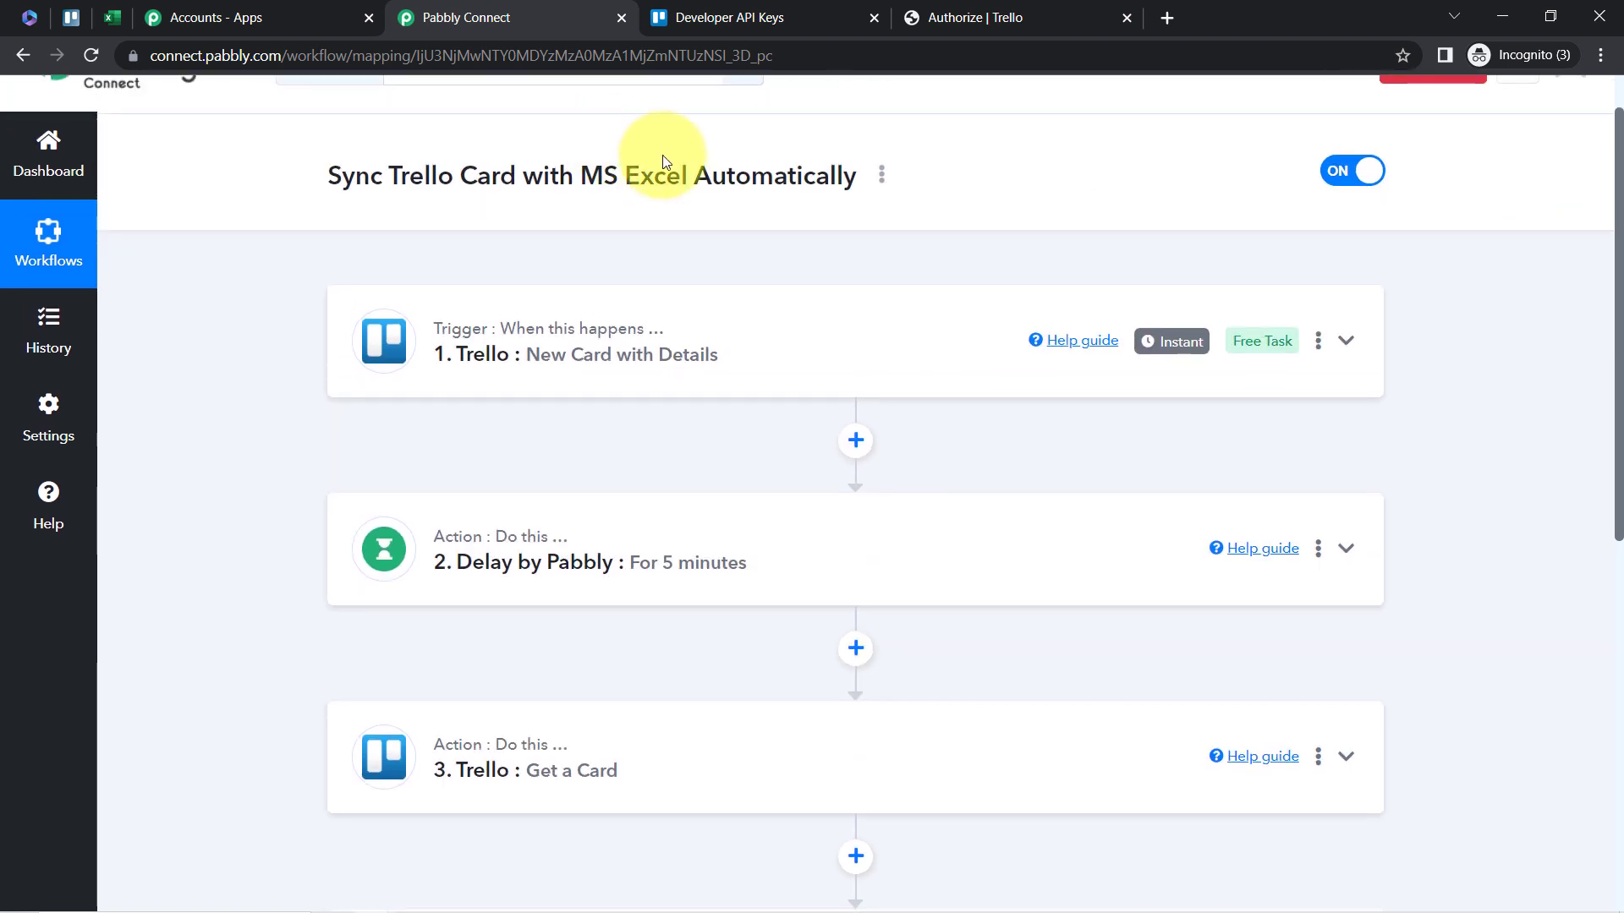
- Copy the share link of the Sync Trello Card with MS Excel Automatically workflow and close the sharing dialog
click(880, 176)
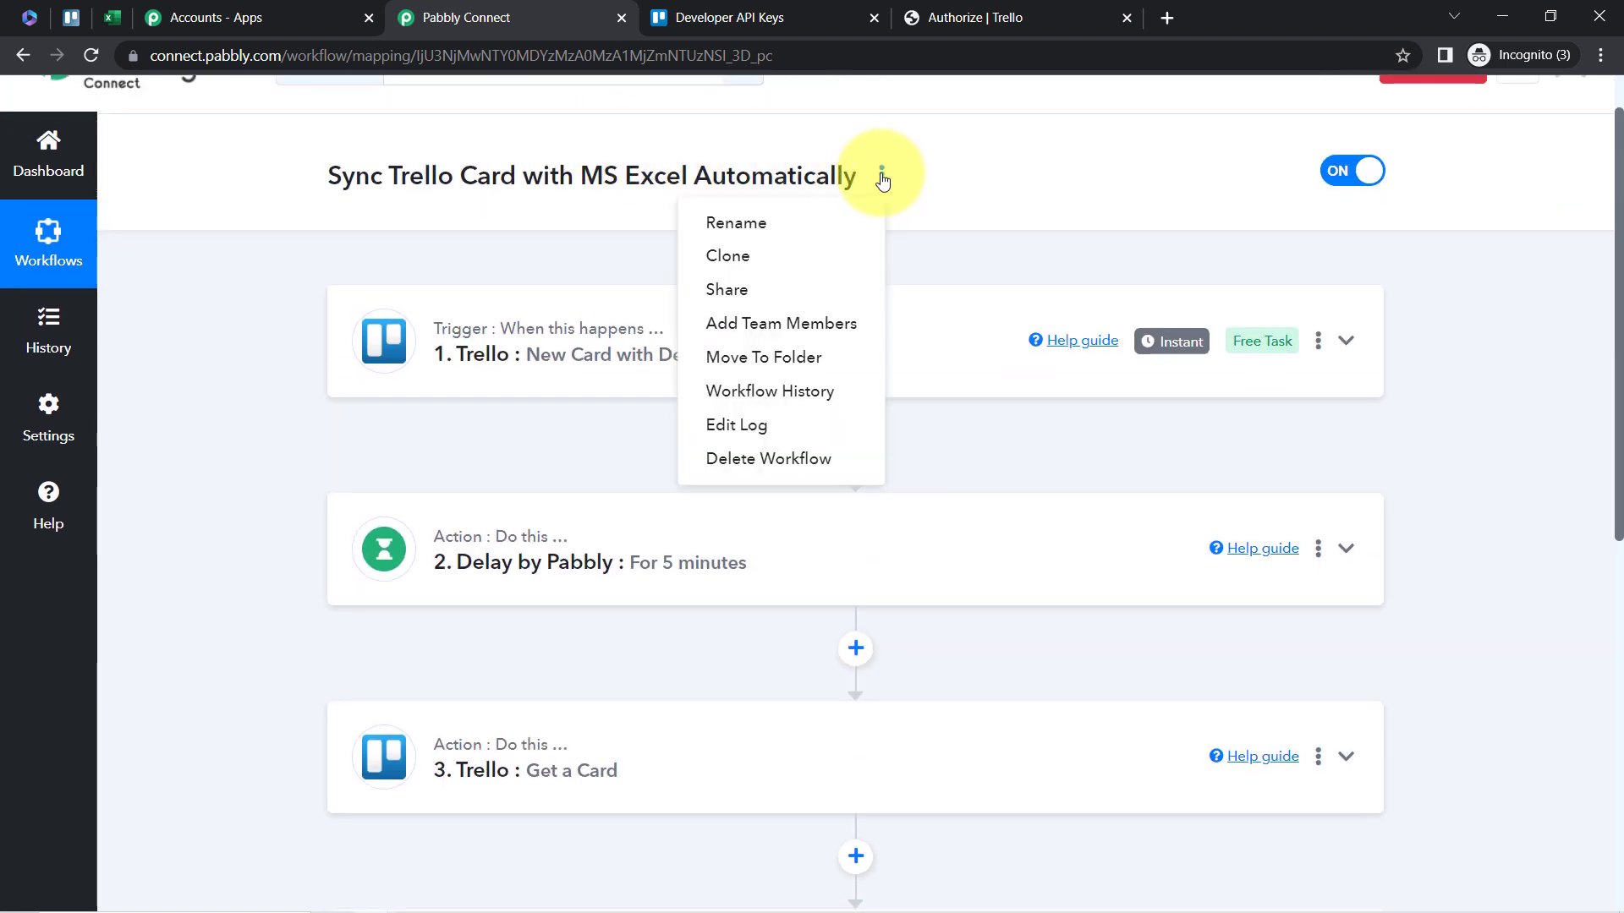
click(736, 296)
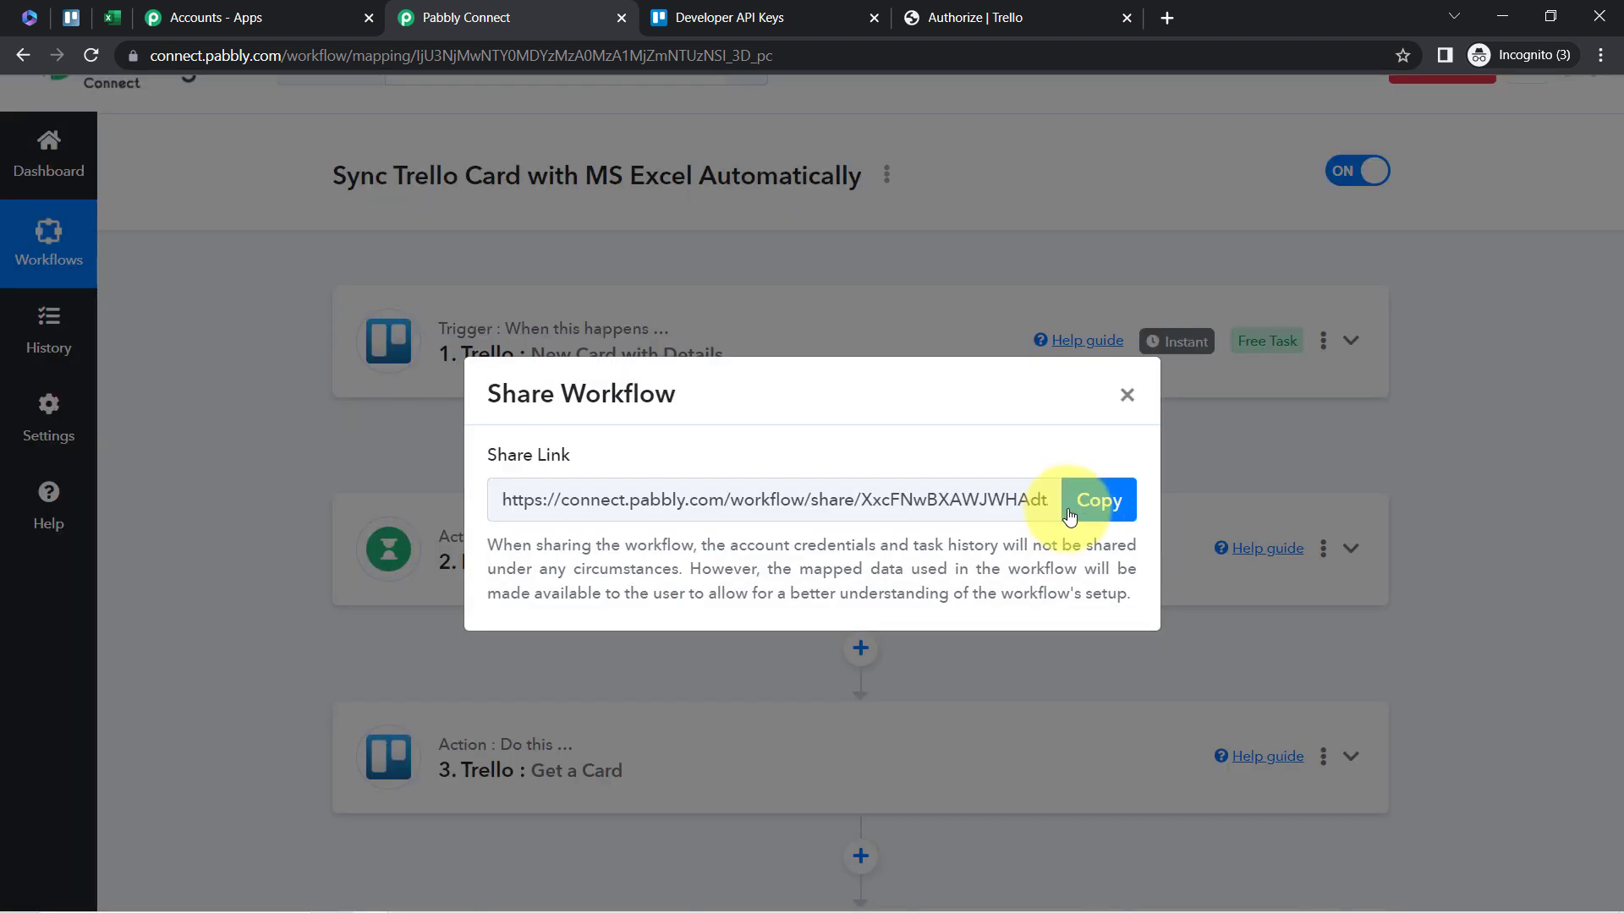
click(1070, 508)
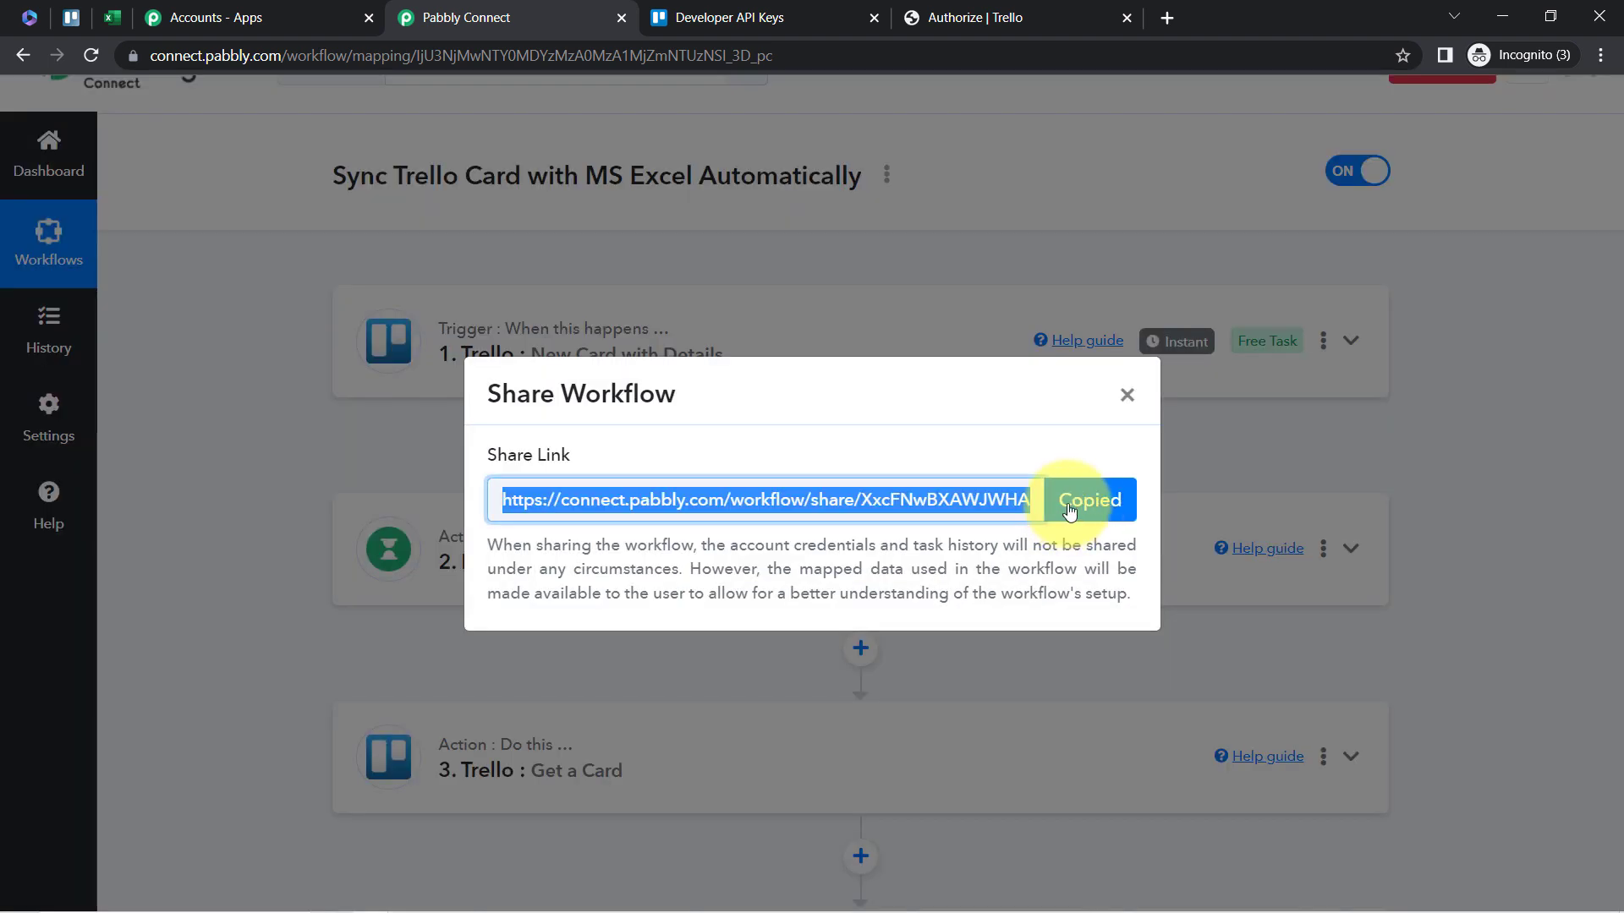
click(1127, 396)
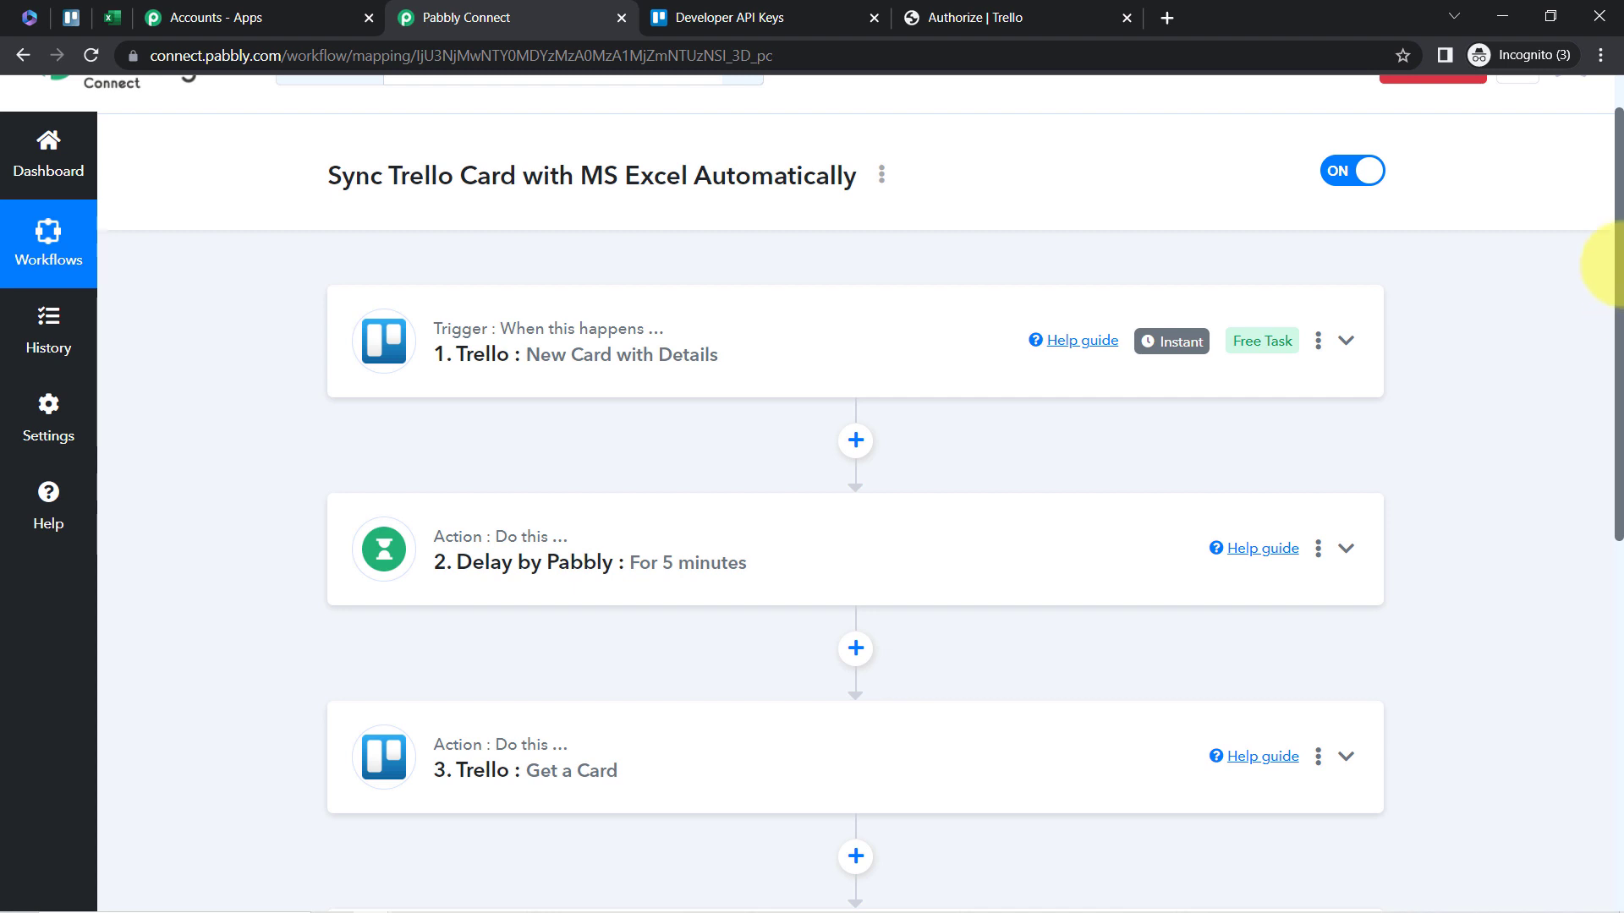
drag(1616, 264, 1619, 382)
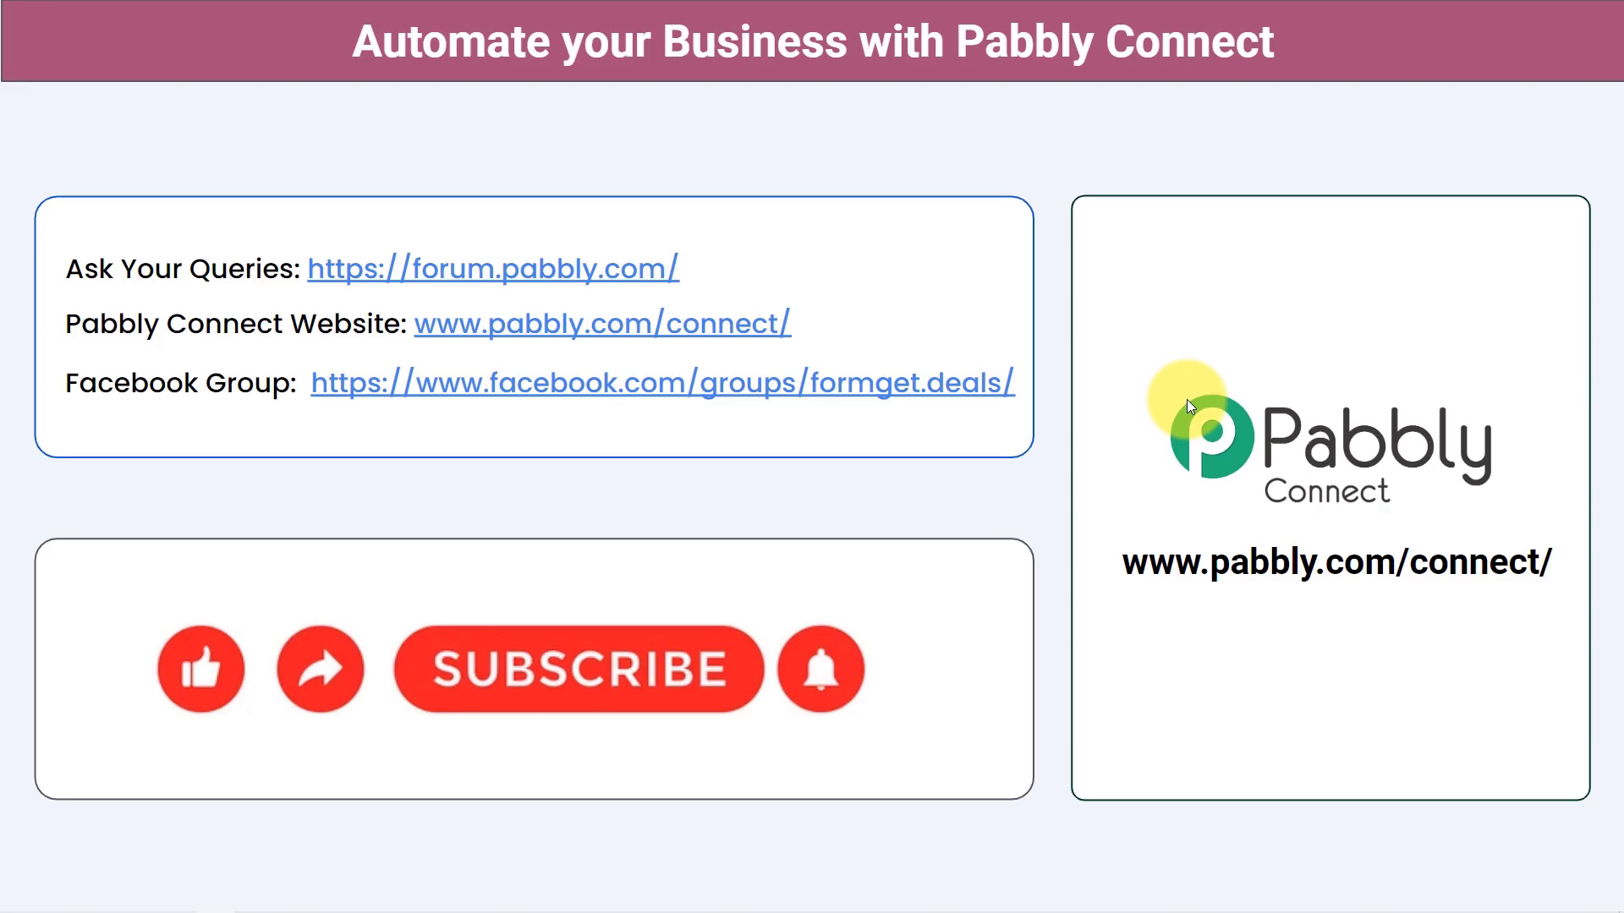